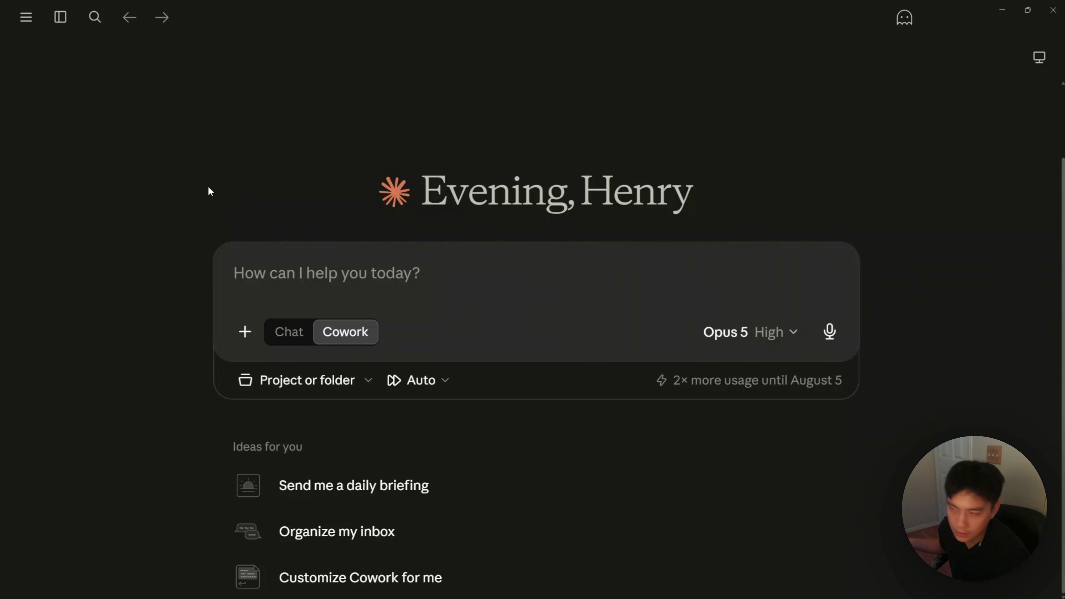
Step: Open Settings from the account menu to view the General profile's short, answer-first custom instructions
mouse_move(59, 19)
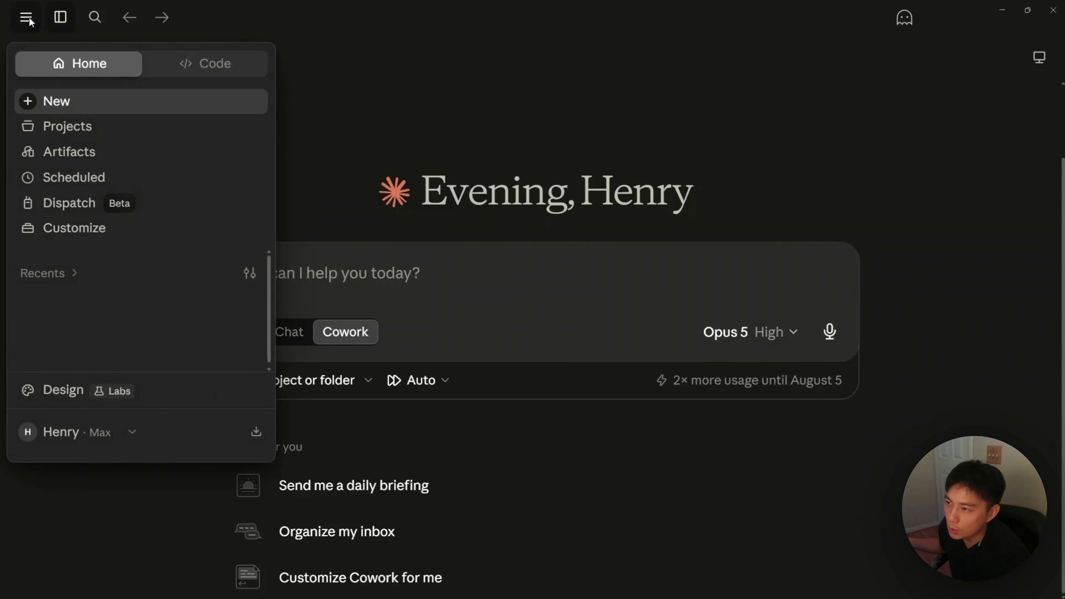
left_click(76, 432)
left_click(79, 197)
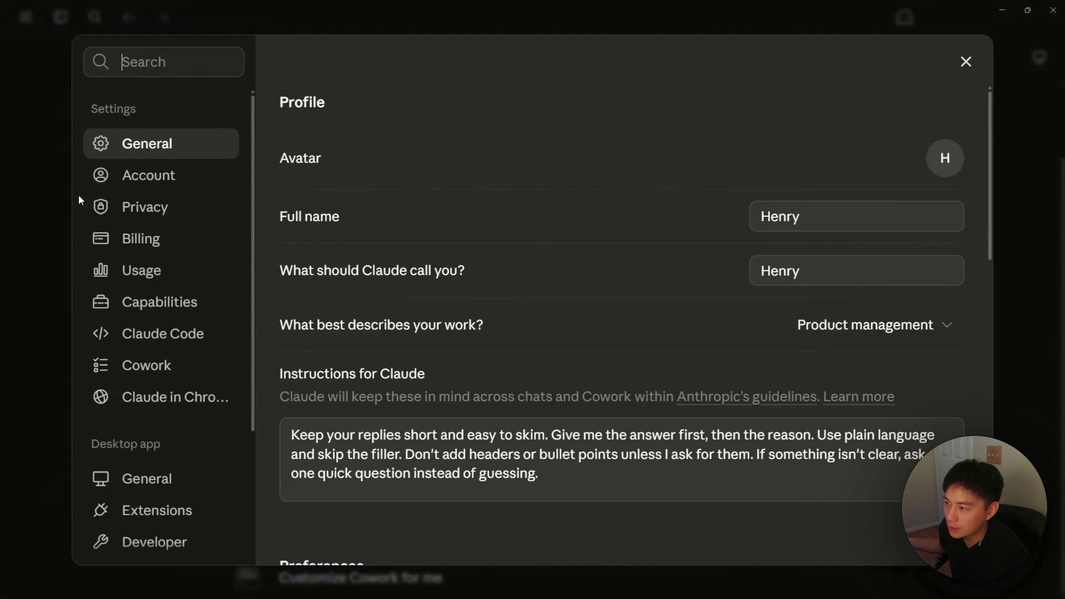
scroll(369, 354, "down", 3)
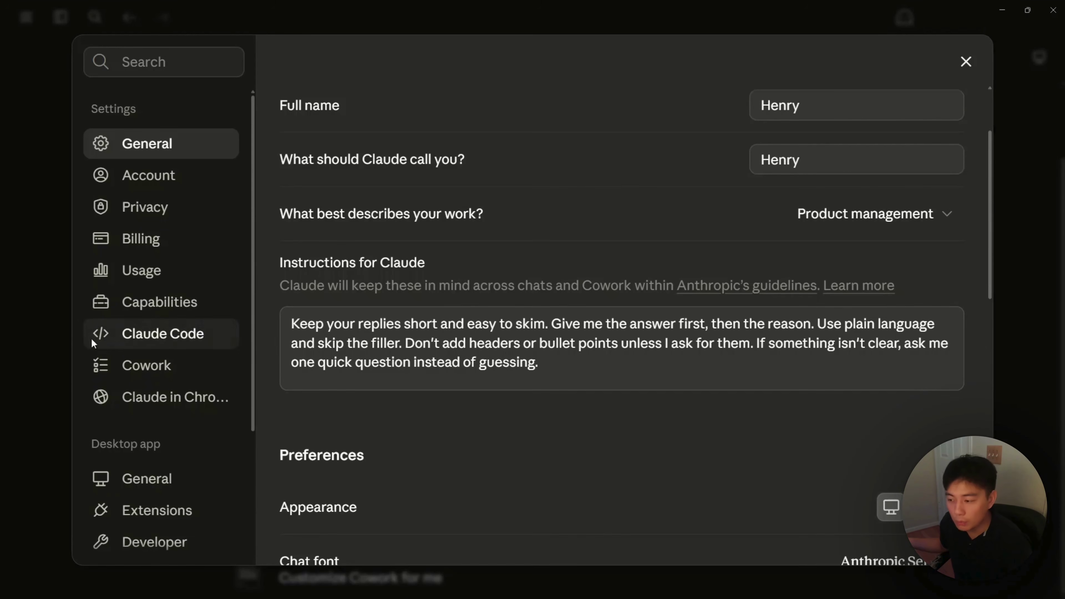
Step: Review the Cowork global instructions in Settings, then close Settings back to the home screen
left_click(150, 367)
scroll(464, 262, "down", 8)
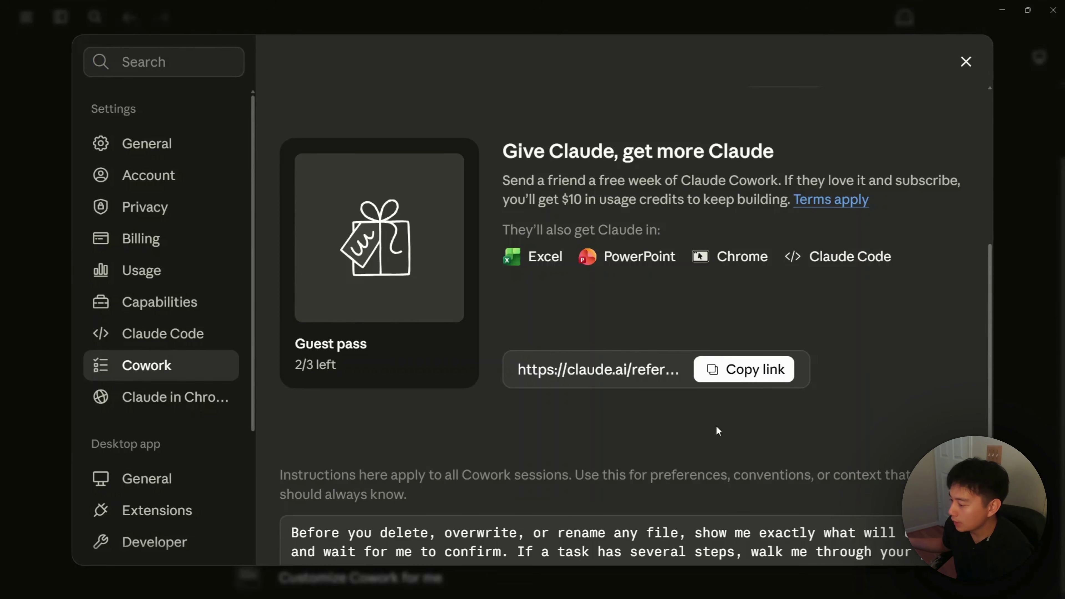
scroll(687, 421, "down", 5)
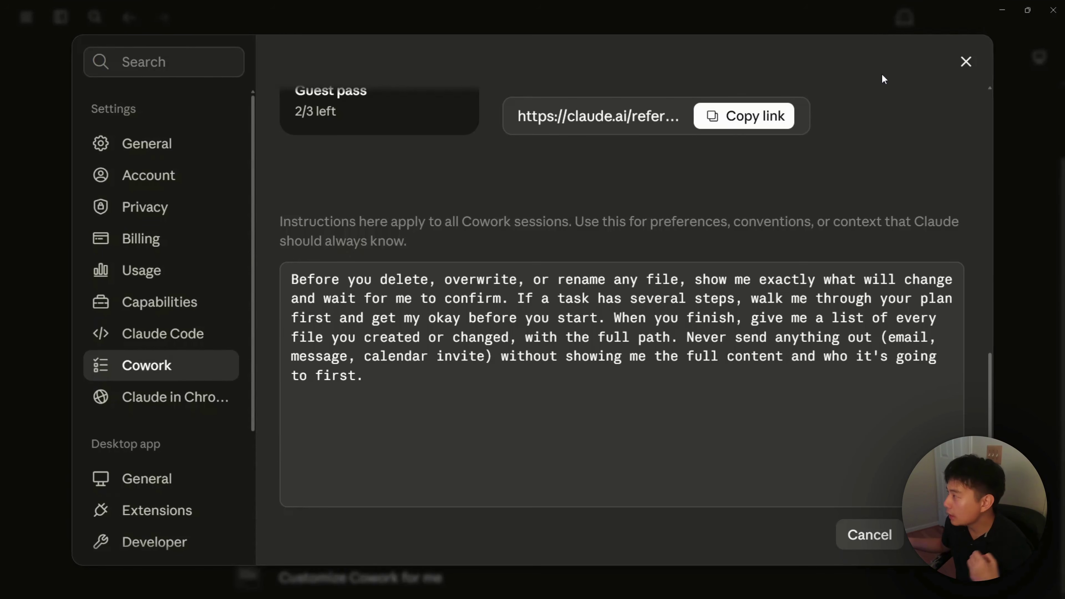
mouse_move(954, 591)
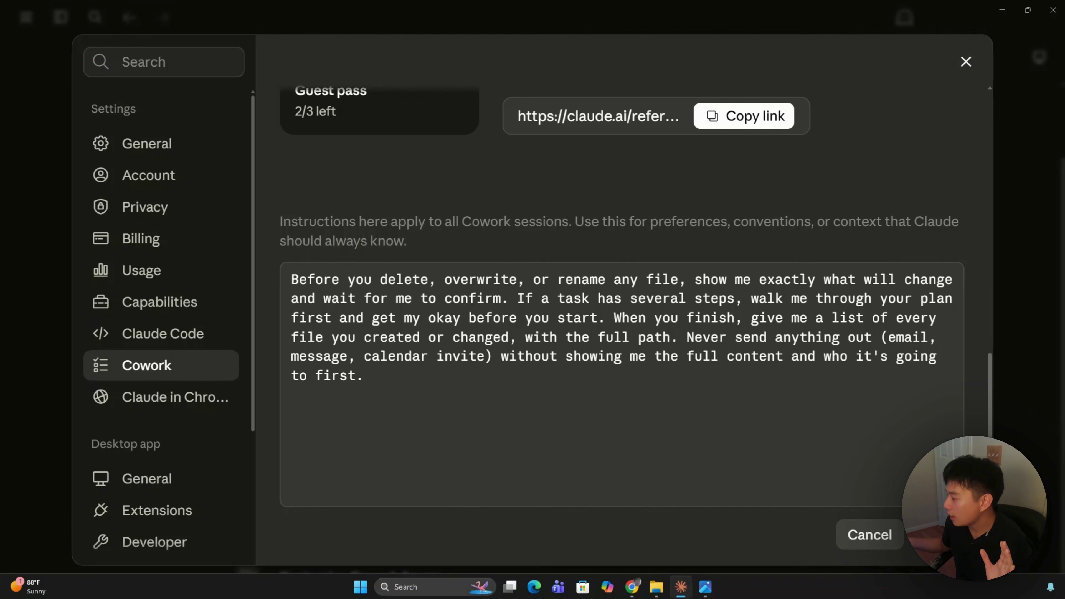
scroll(779, 465, "up", 5)
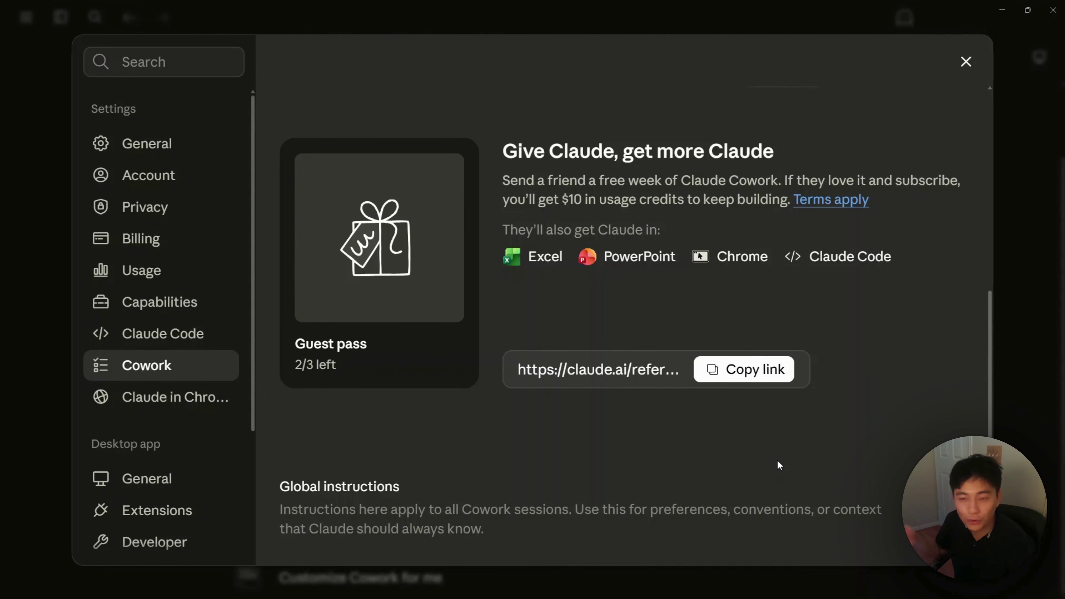
left_click(964, 70)
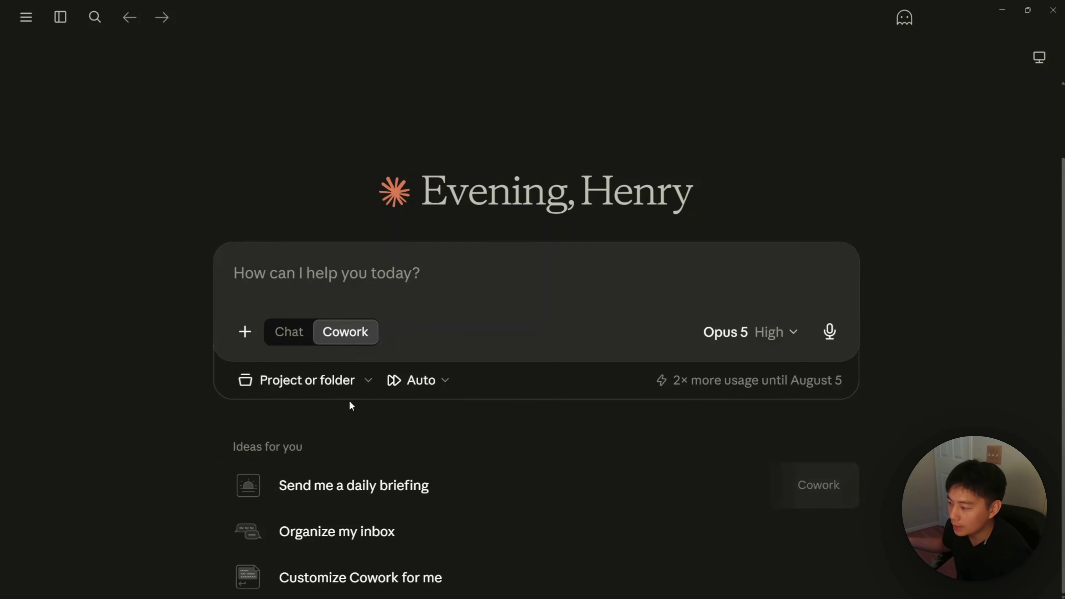
Step: Start a new project linked to the Canvas & Co demo files folder in Downloads
left_click(341, 382)
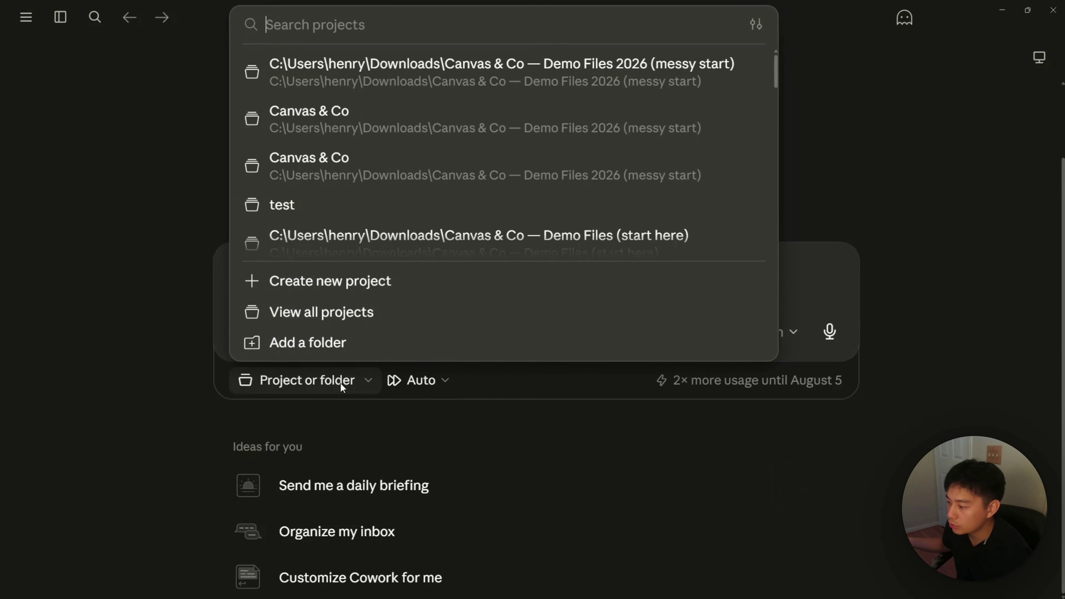
left_click(335, 286)
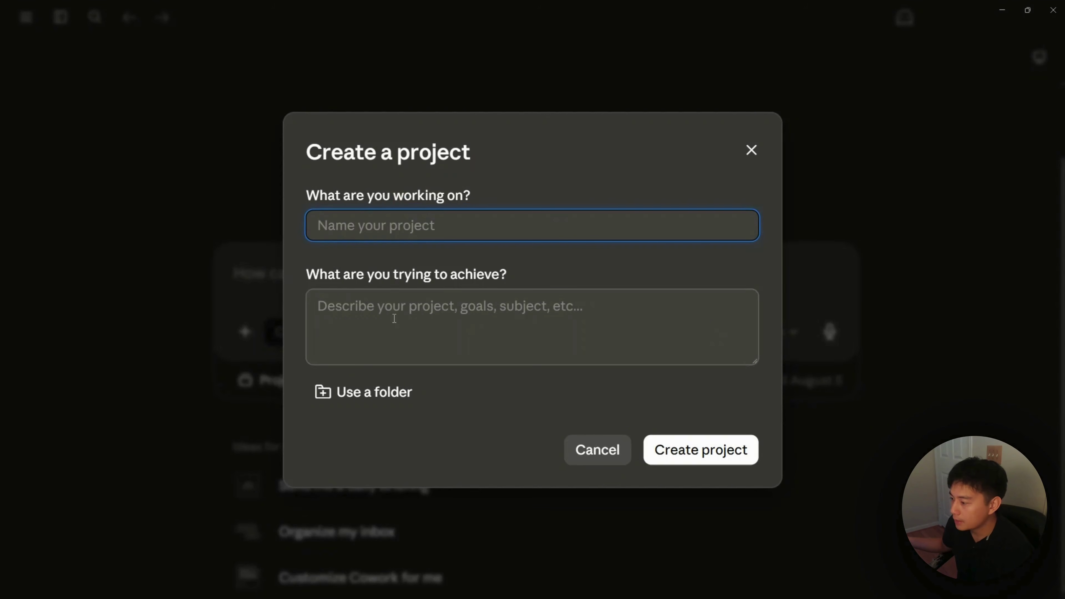
left_click(367, 392)
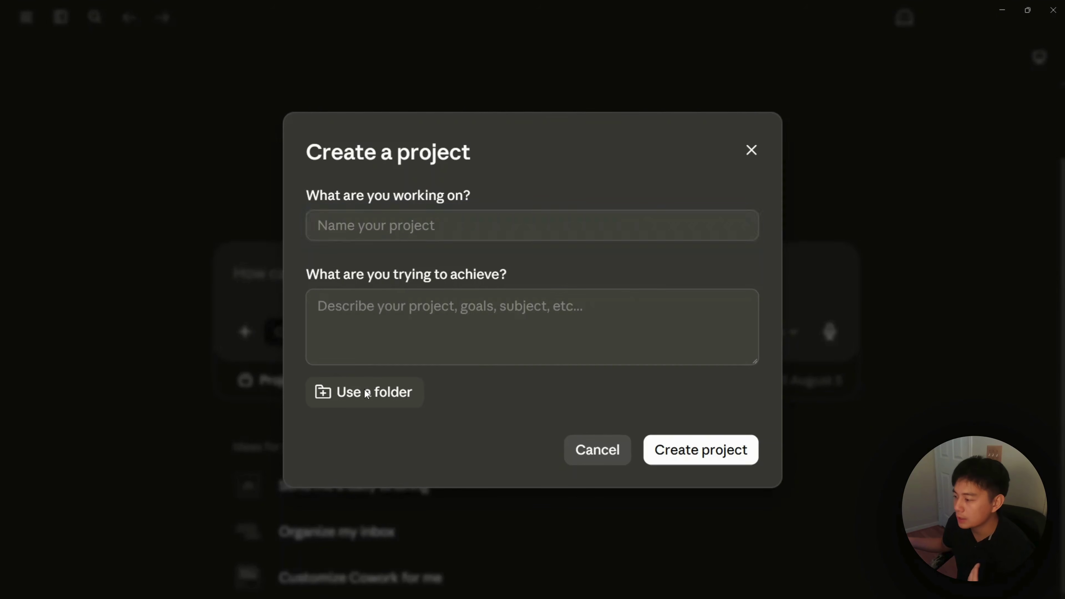
left_click(380, 358)
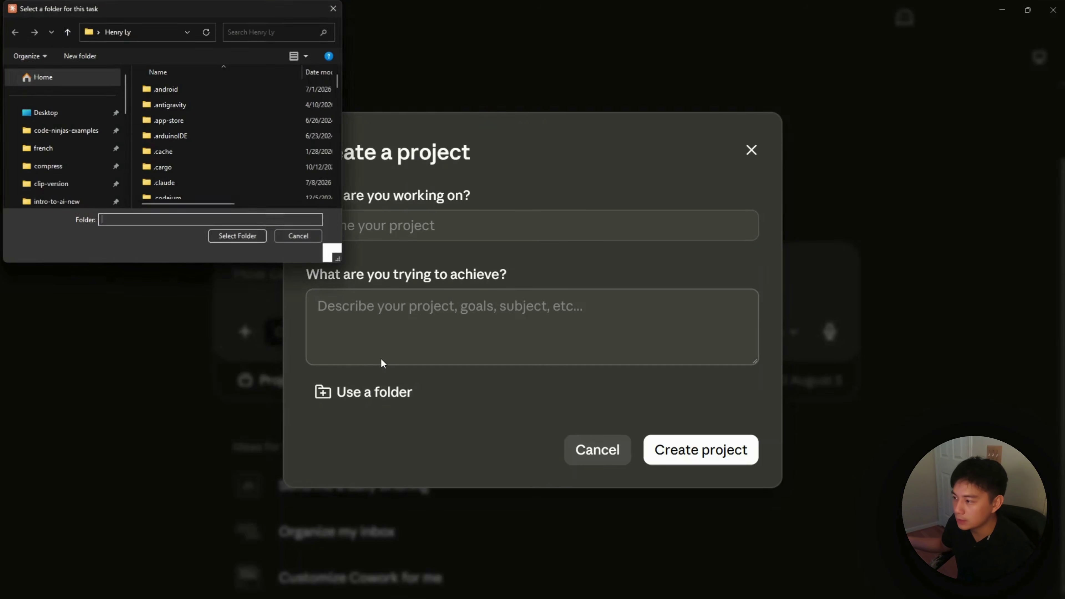
scroll(90, 176, "down", 2)
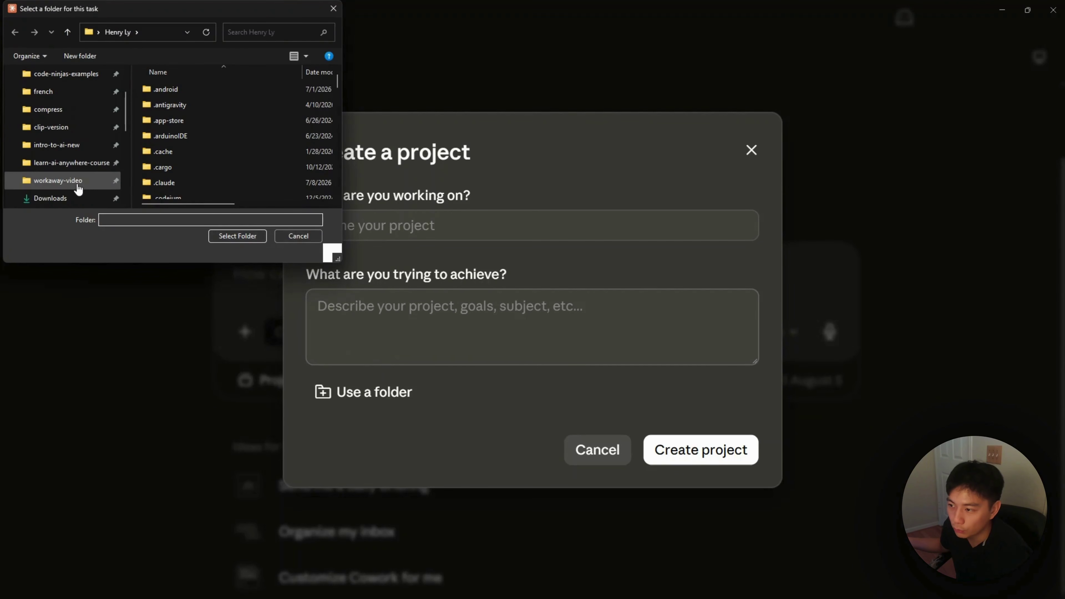
left_click(66, 199)
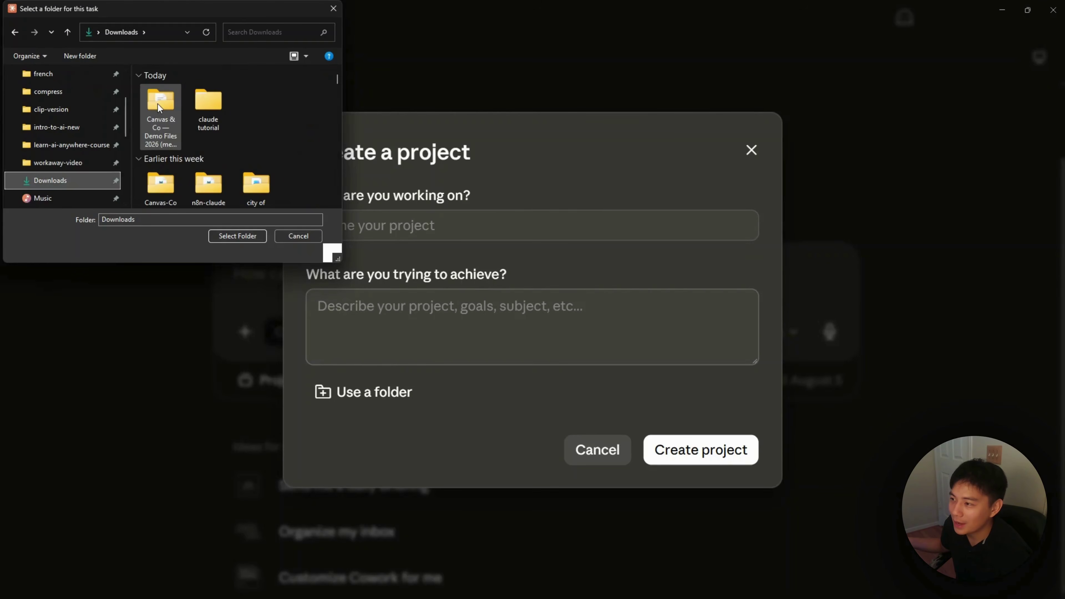
left_click(159, 107)
left_click(222, 236)
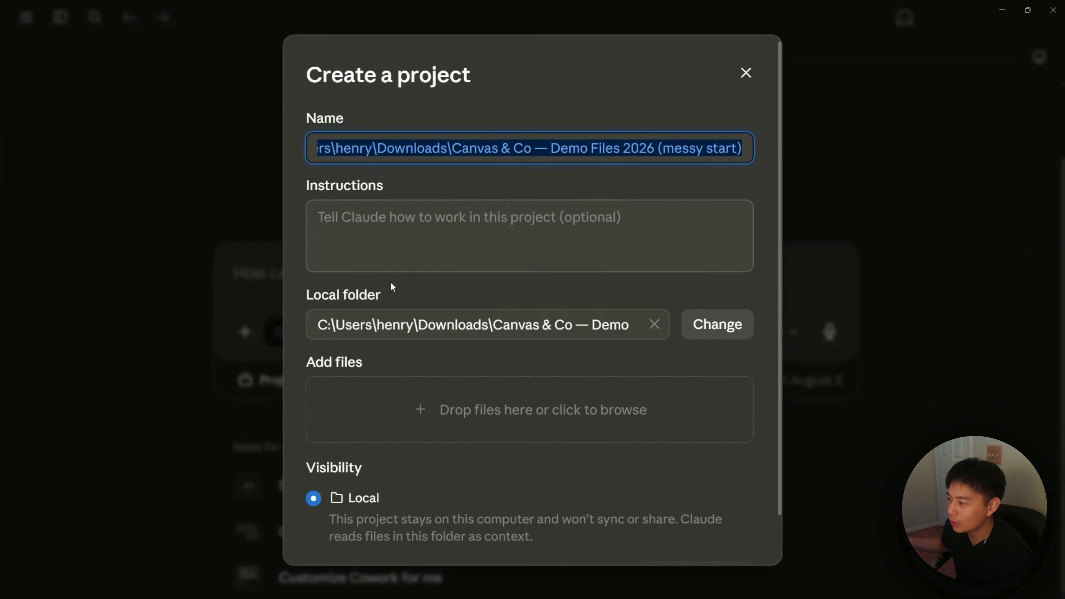
Step: Trim the project name to 'Canvas & Co' and paste the art-print business instructions
left_click(498, 155)
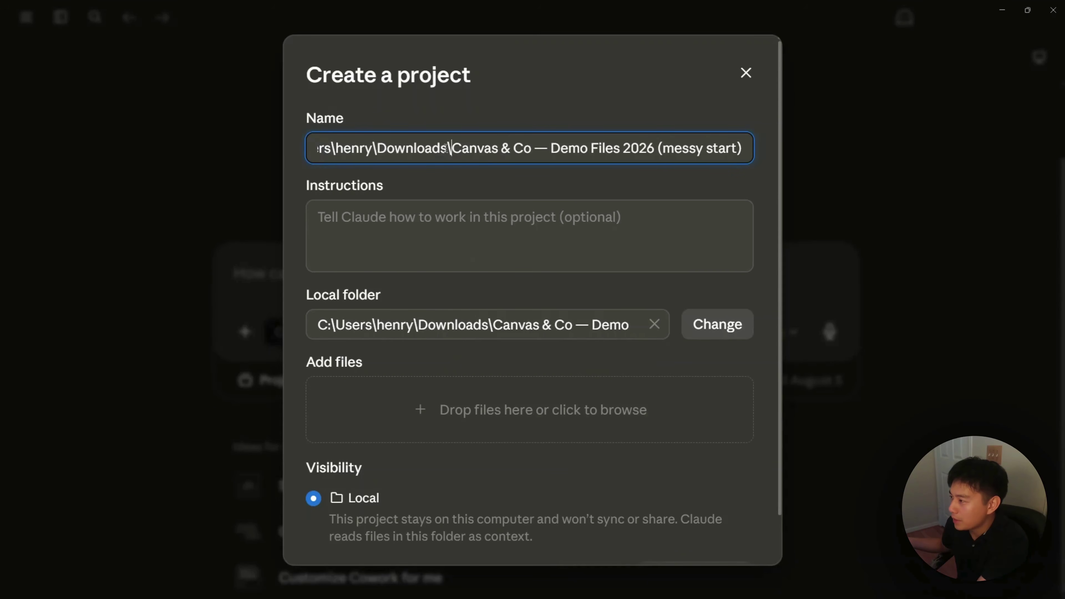
left_click_drag(451, 148, 317, 148)
key("BackSpace")
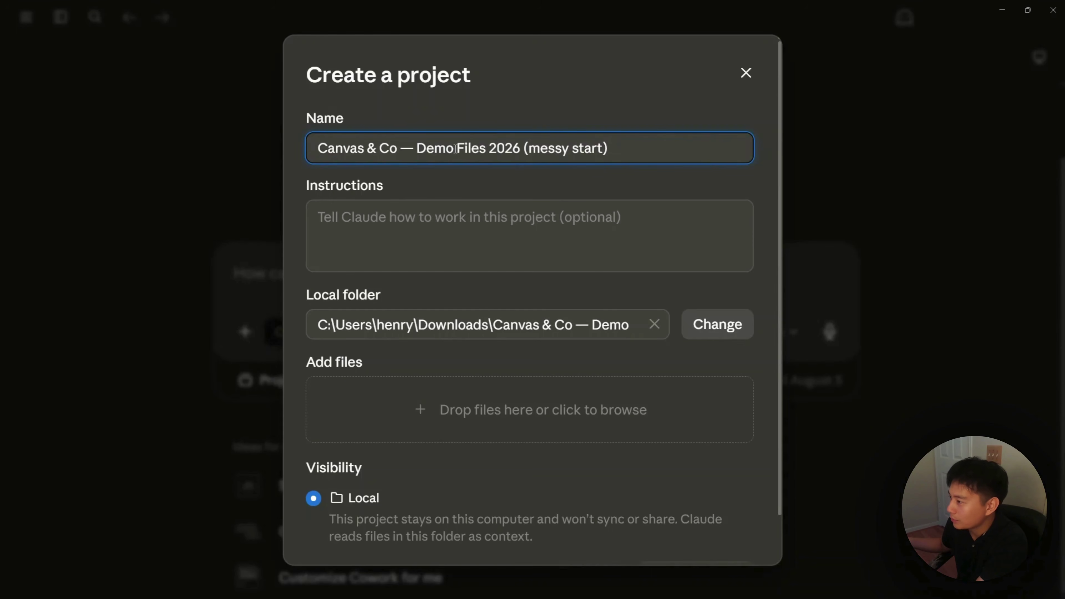
left_click_drag(399, 147, 635, 149)
key("BackSpace")
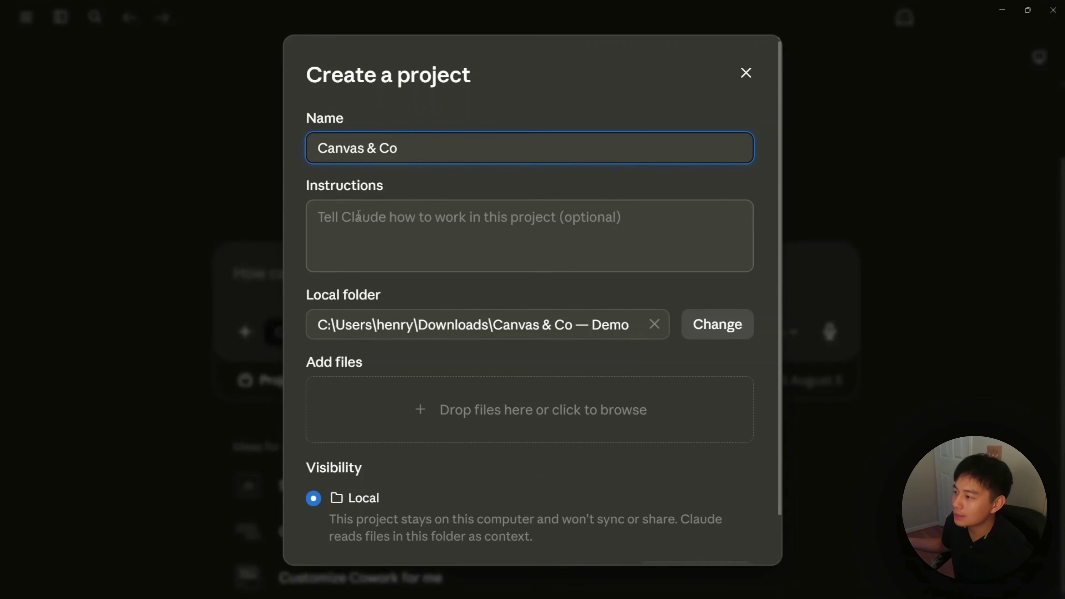
left_click(383, 221)
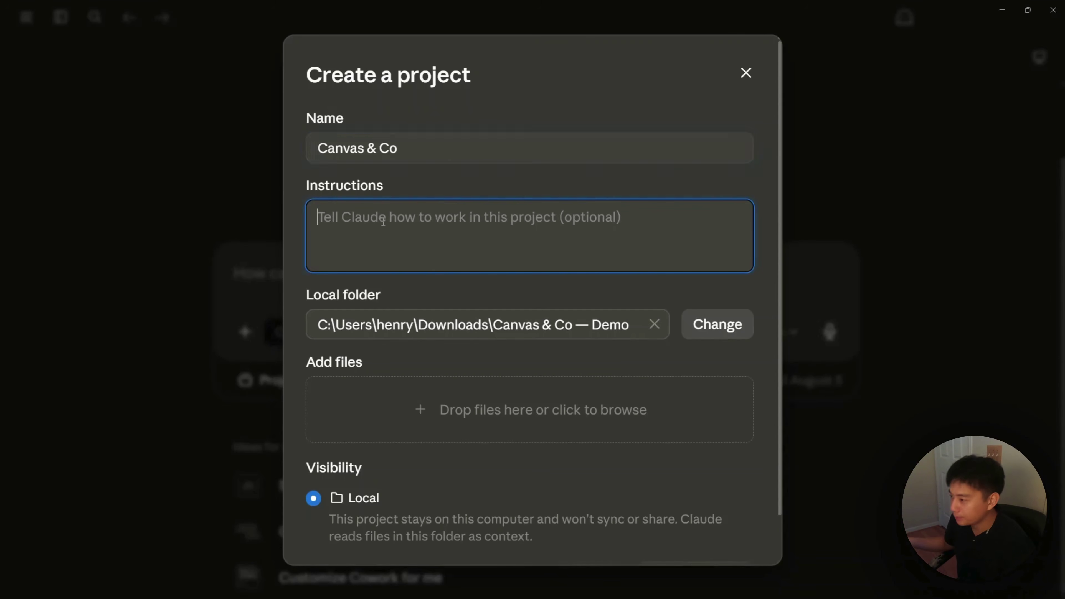
type("This project is for Canvas & Co, a small art-print business. When you make anything the team or a customer will see, keep the tone clear, warm, and free of jargon, and match the format of the documents already in the project when there is one.")
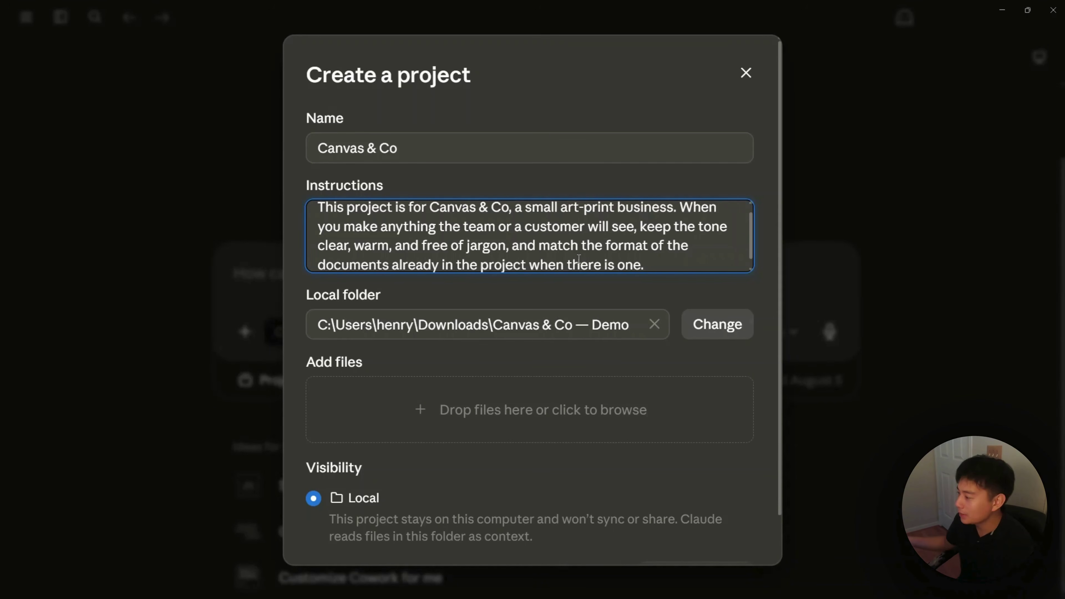
scroll(579, 259, "down", 1)
Step: Create the Canvas & Co project, browse its Demo Files context folder, and paste the folder-organizing prompt
left_click(693, 525)
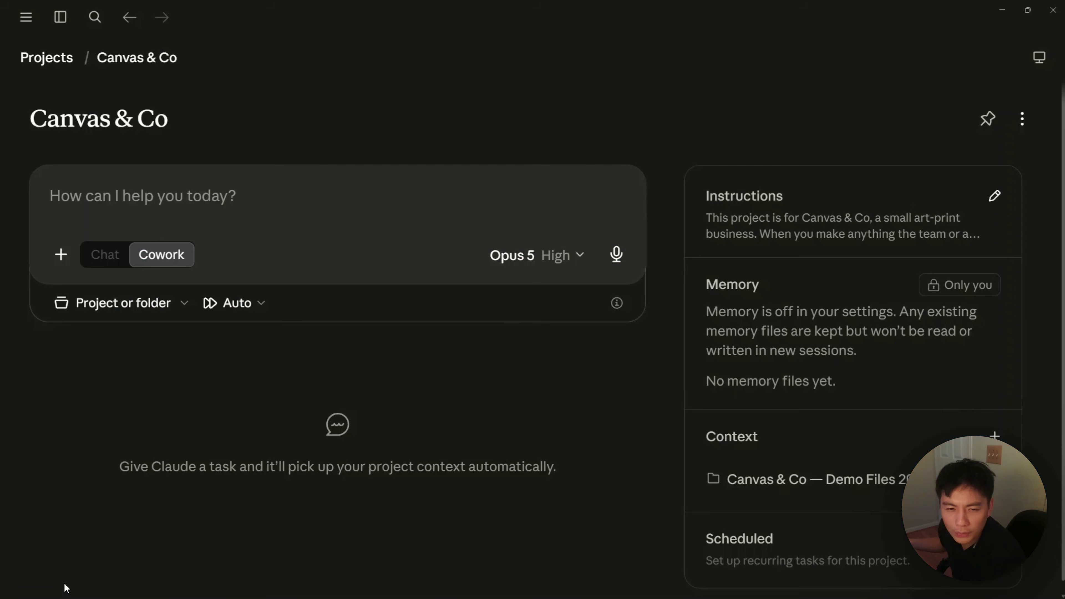
scroll(640, 411, "down", 1)
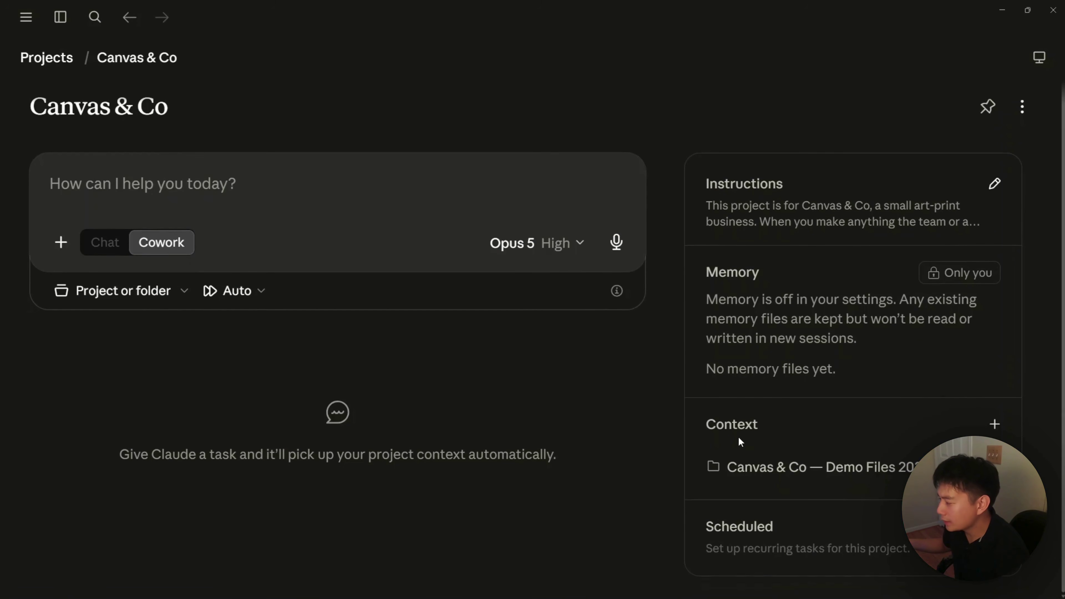
left_click(780, 465)
scroll(776, 453, "down", 3)
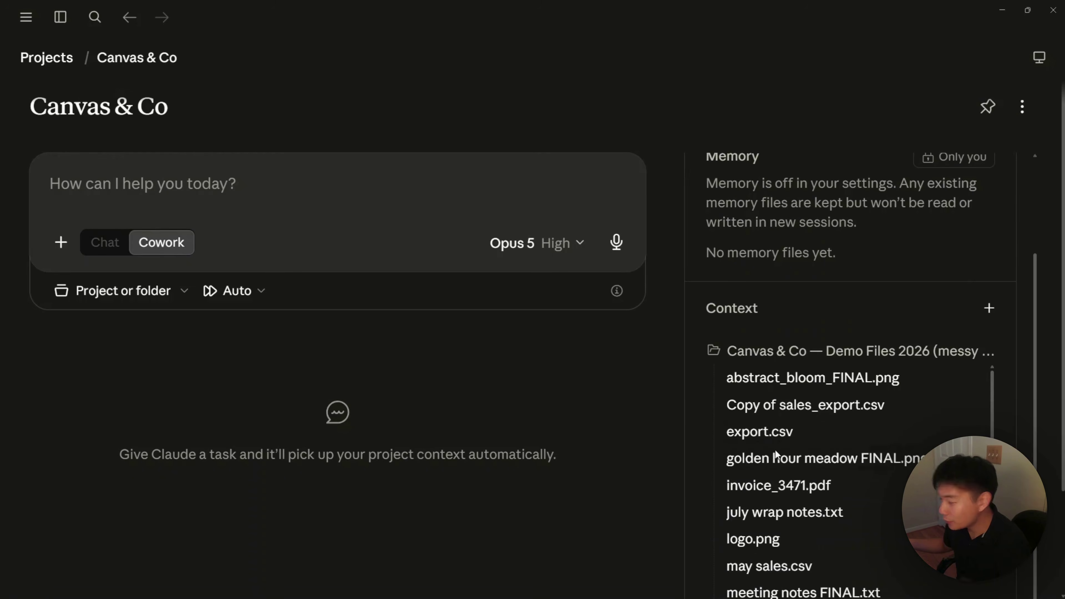
scroll(811, 466, "down", 2)
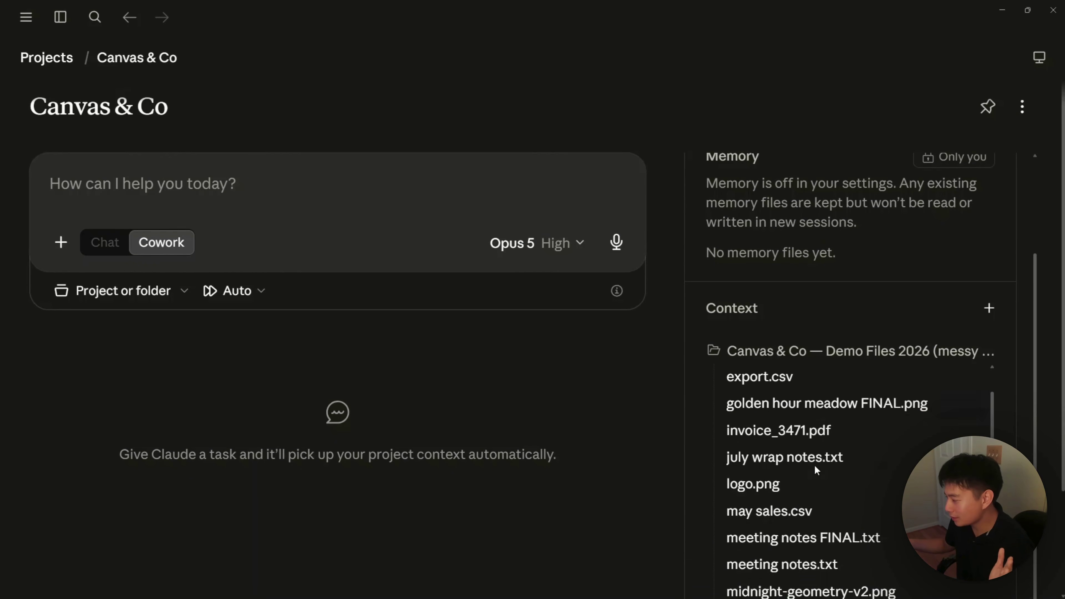
scroll(789, 474, "down", 2)
scroll(785, 489, "down", 6)
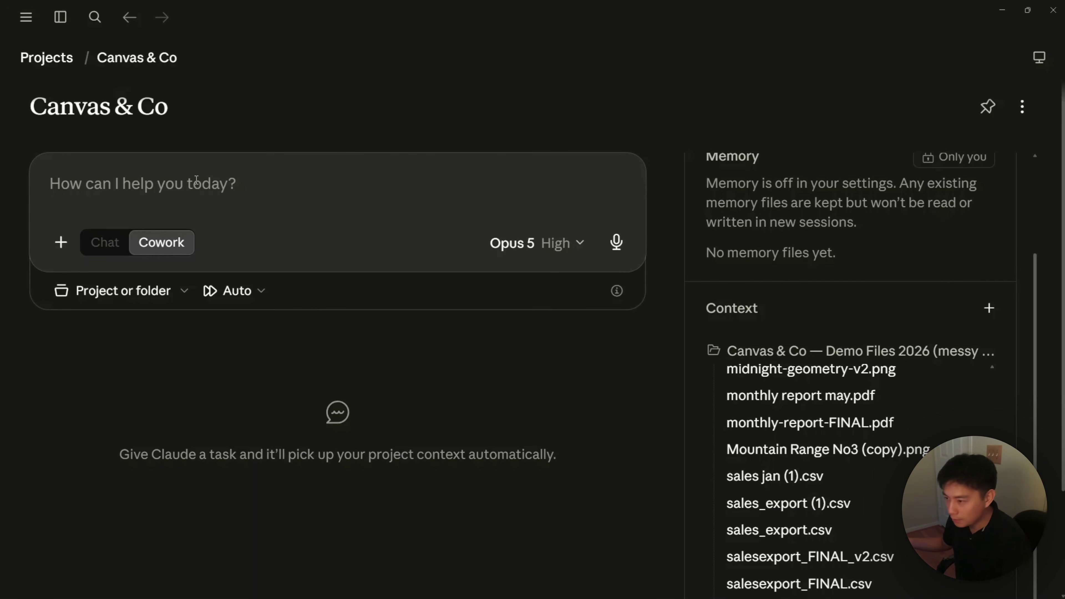
type("This folder is a mess of mixed files all dumped together. Look through everything first and work out what’s here, then suggest a sensible way to organize it into folders. Show me the structure you have in mind and which files go where, and wait for my okay before you move anything.")
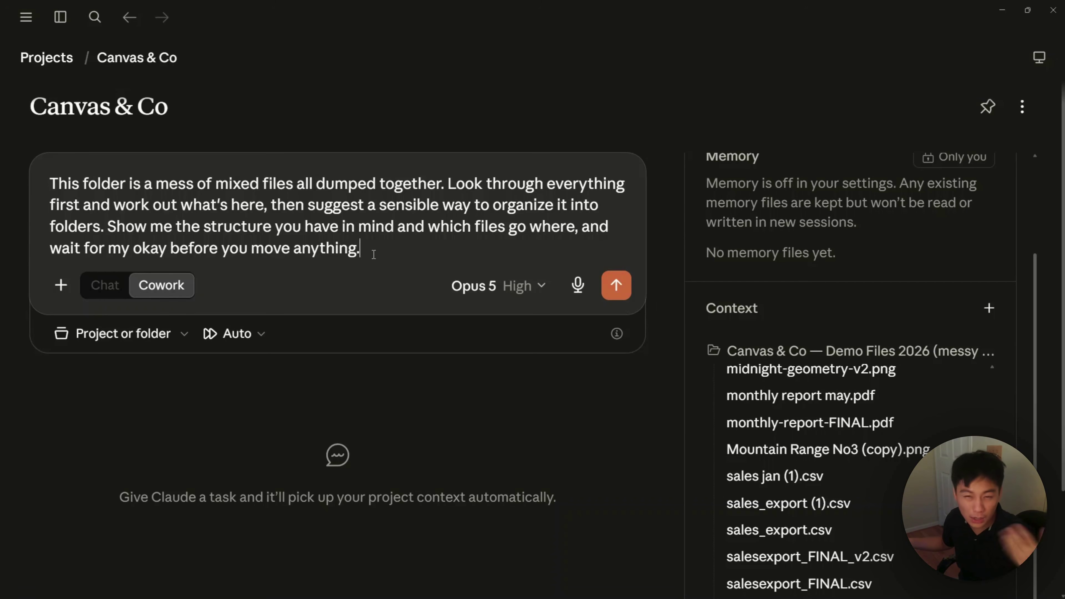
Step: Switch the task model from Opus 5 to Sonnet 5 and check the Automatically approve mode
left_click(529, 286)
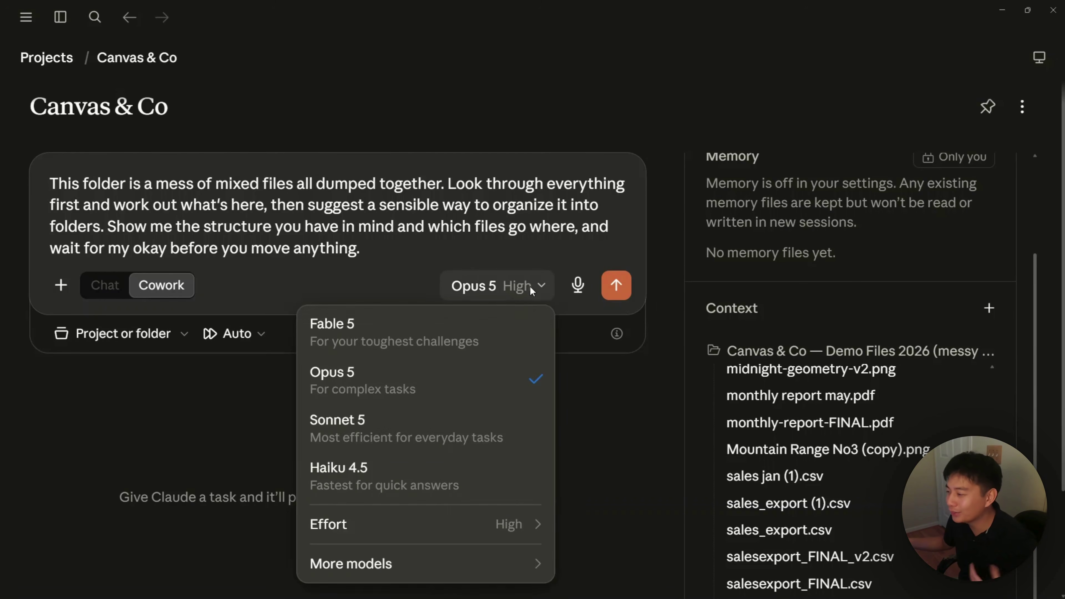
left_click(398, 431)
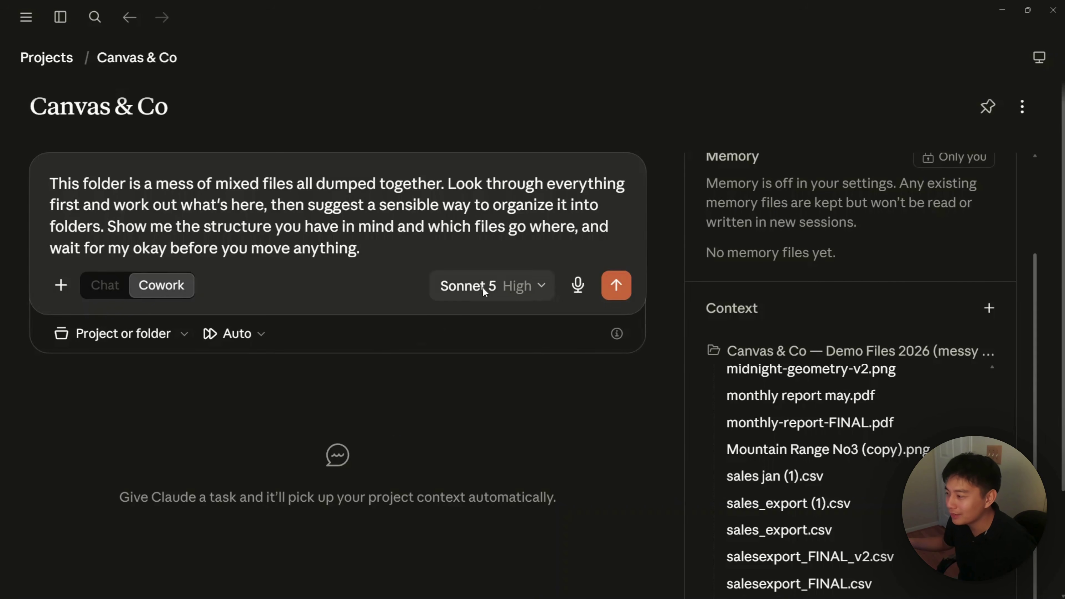
left_click(526, 291)
left_click(227, 377)
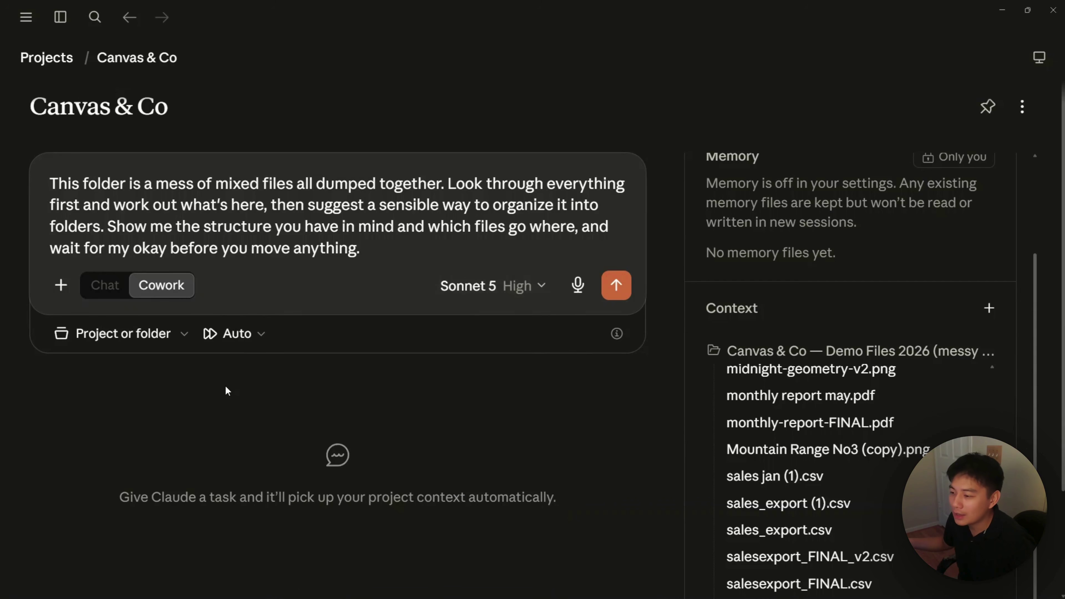
left_click(235, 333)
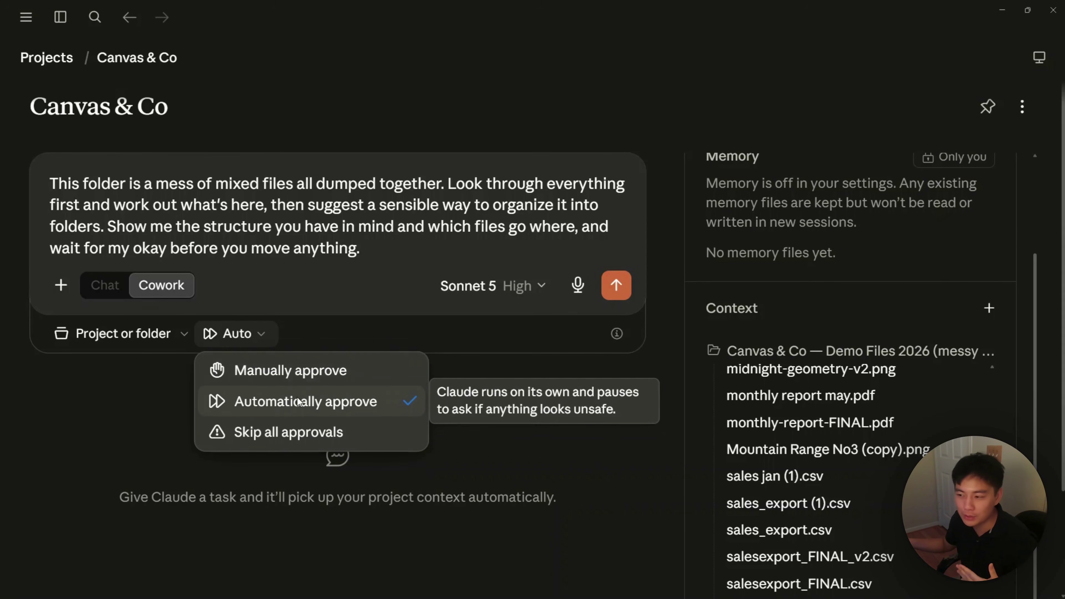
Step: Start the organizing task, keeping one copy with duplicates left behind and TOS.pdf in Misc
left_click(331, 403)
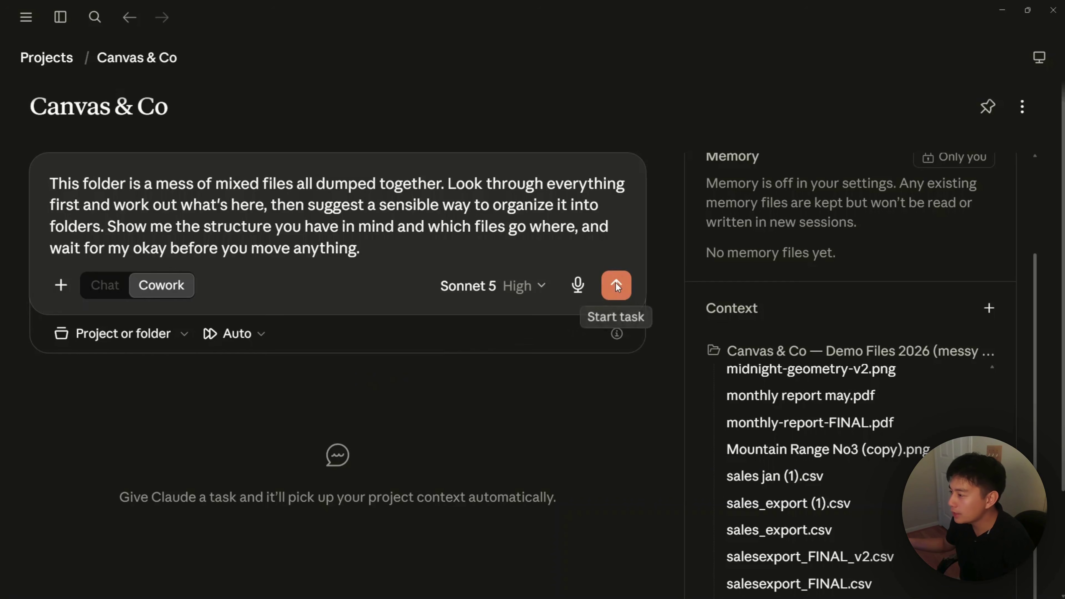
left_click(617, 286)
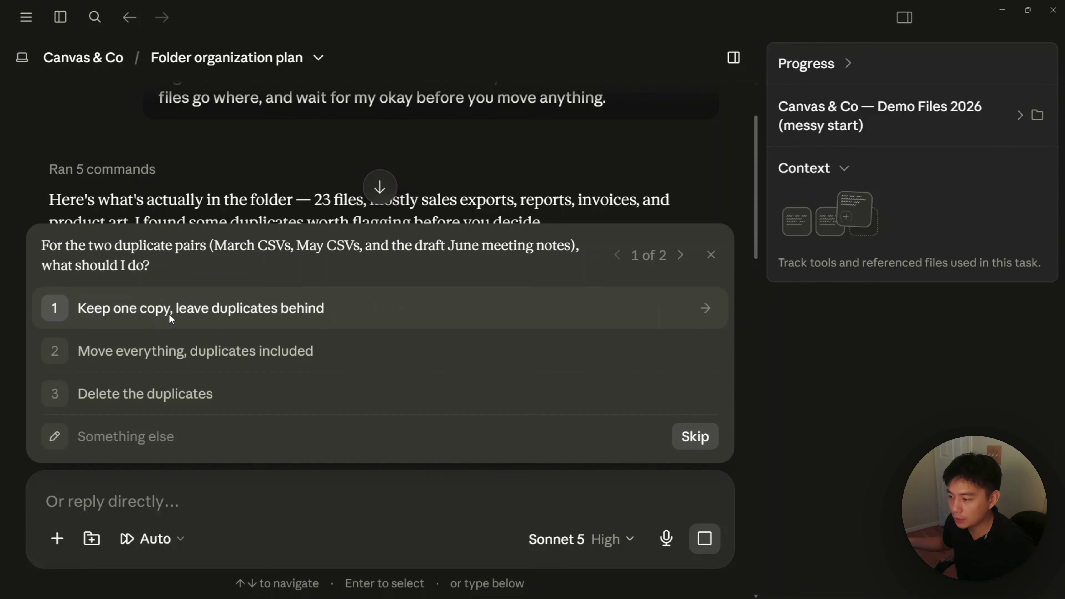
left_click(231, 314)
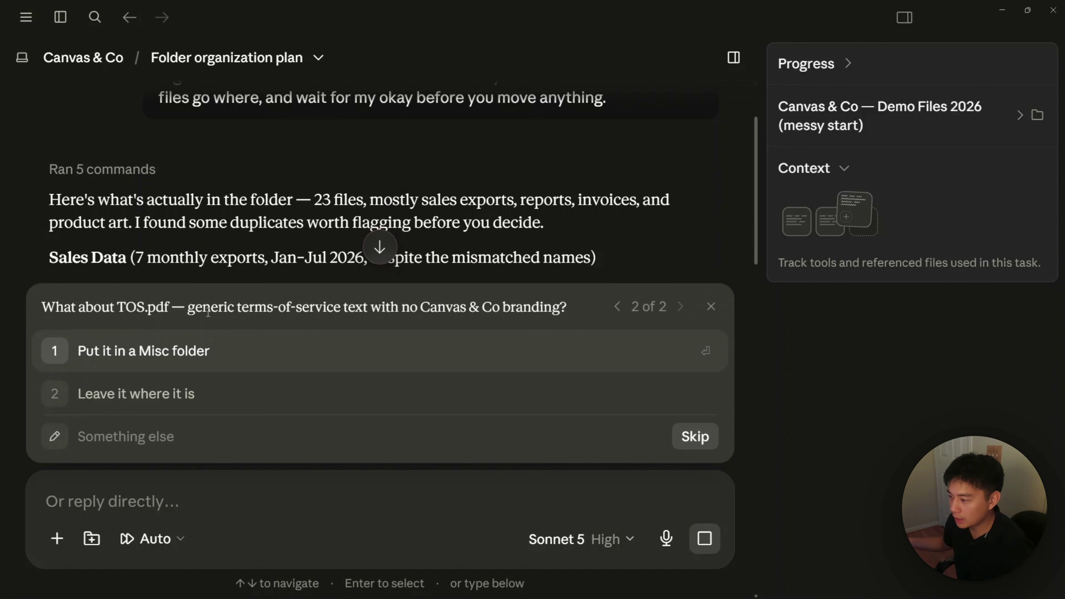
left_click(166, 356)
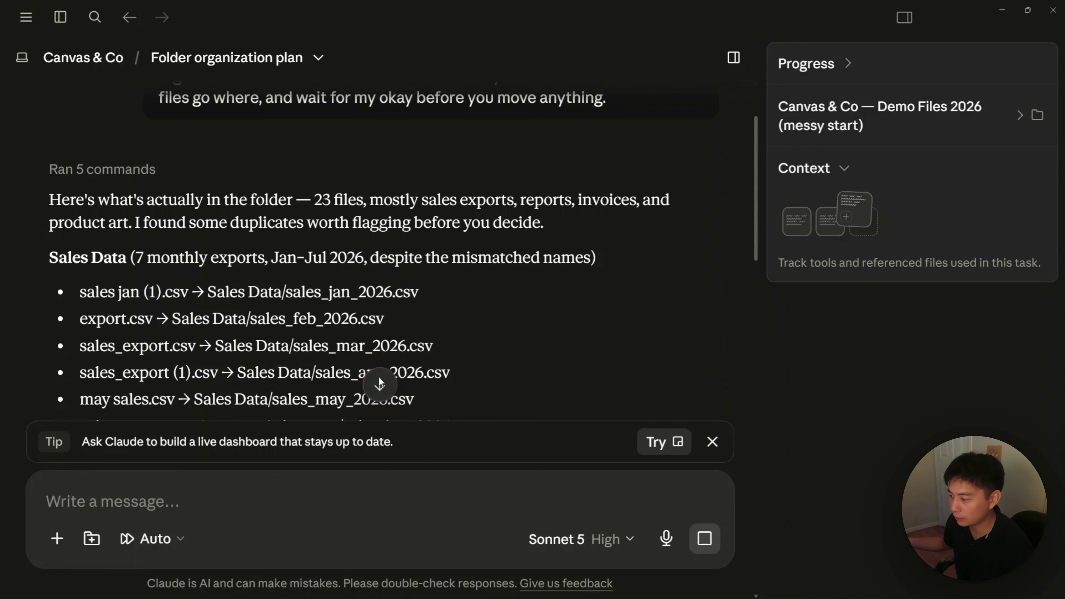
scroll(380, 373, "down", 5)
scroll(384, 368, "down", 12)
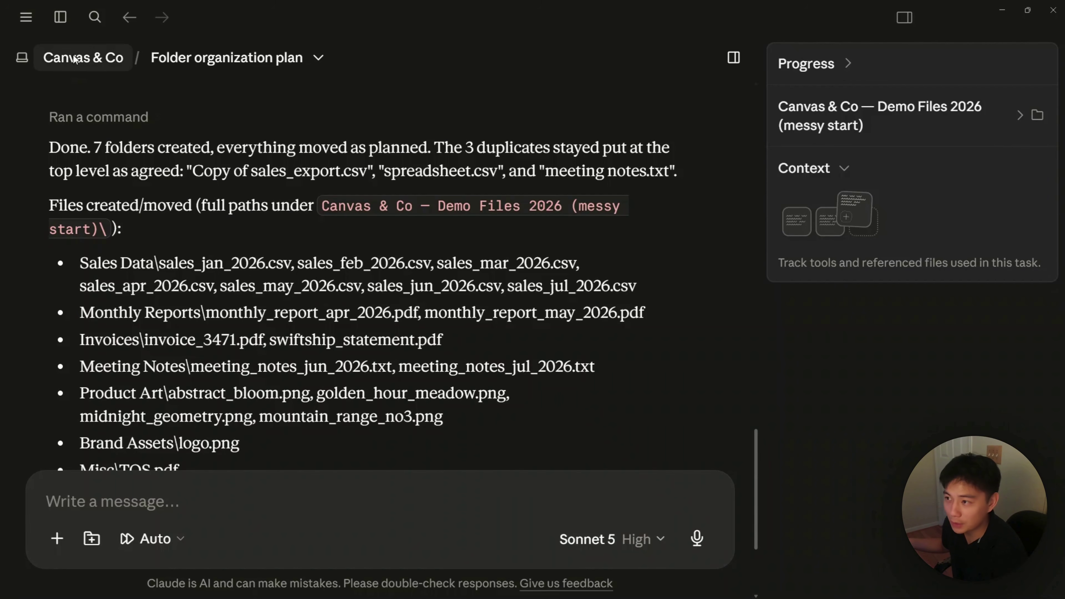
Step: Return to the Canvas & Co project page and expand the demo files folder to see its seven subfolders
left_click(77, 65)
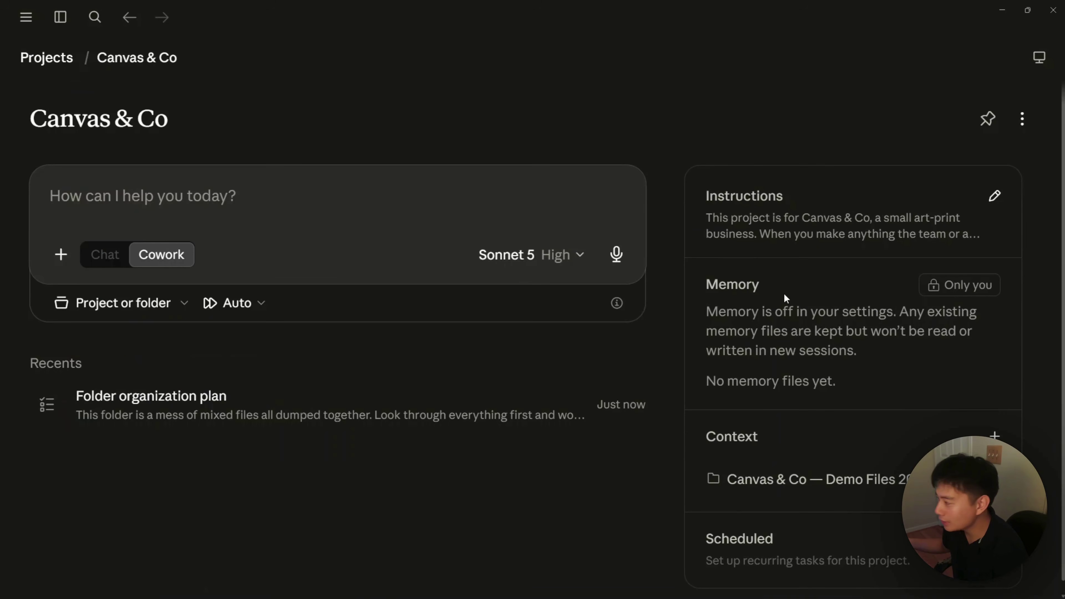
left_click(814, 468)
scroll(808, 401, "down", 3)
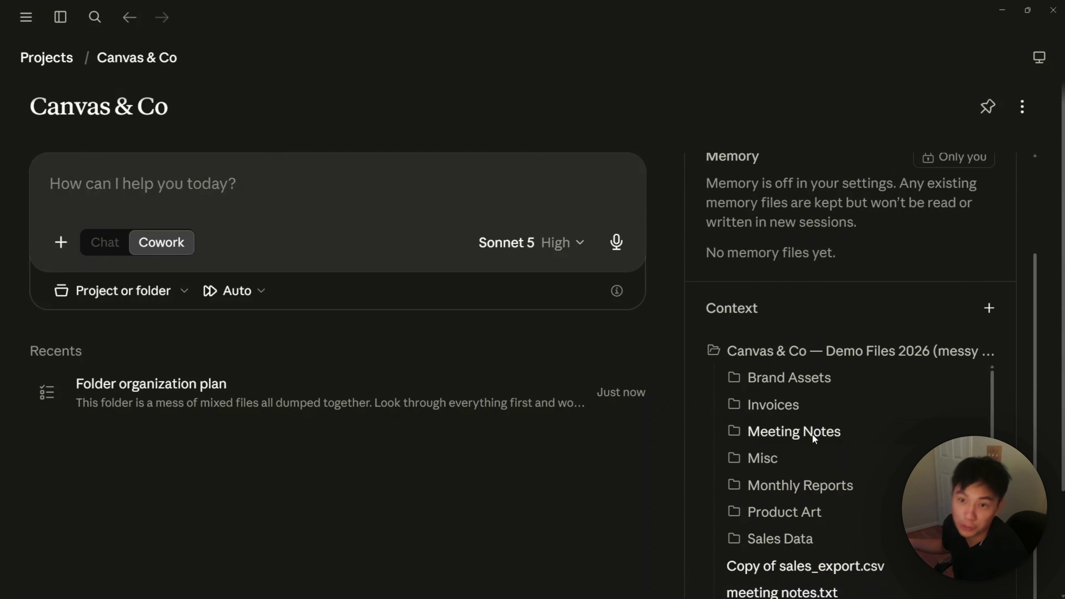
scroll(826, 462, "down", 1)
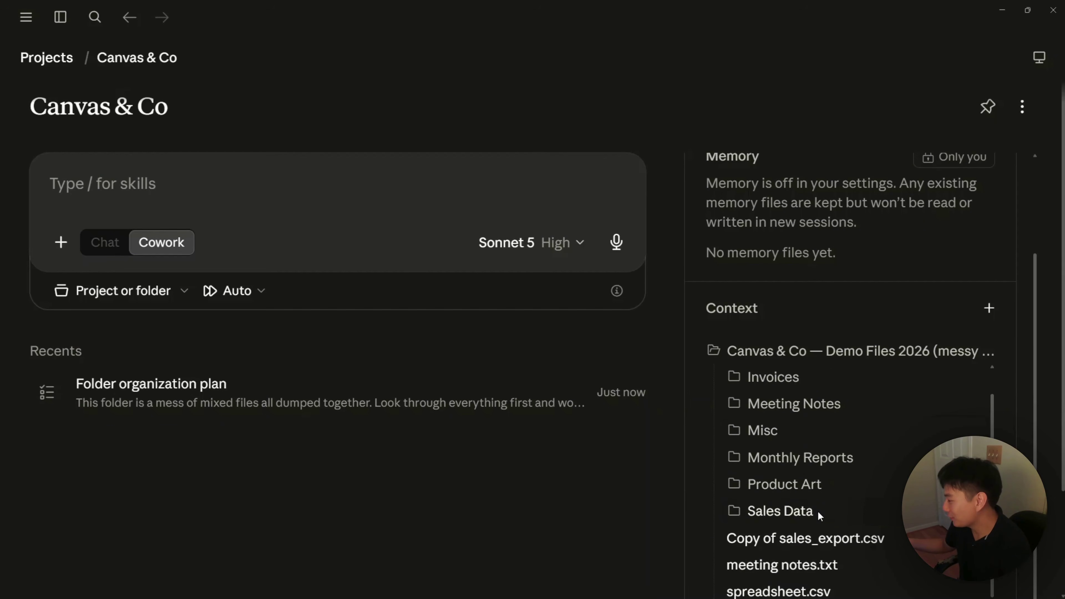
scroll(819, 511, "up", 1)
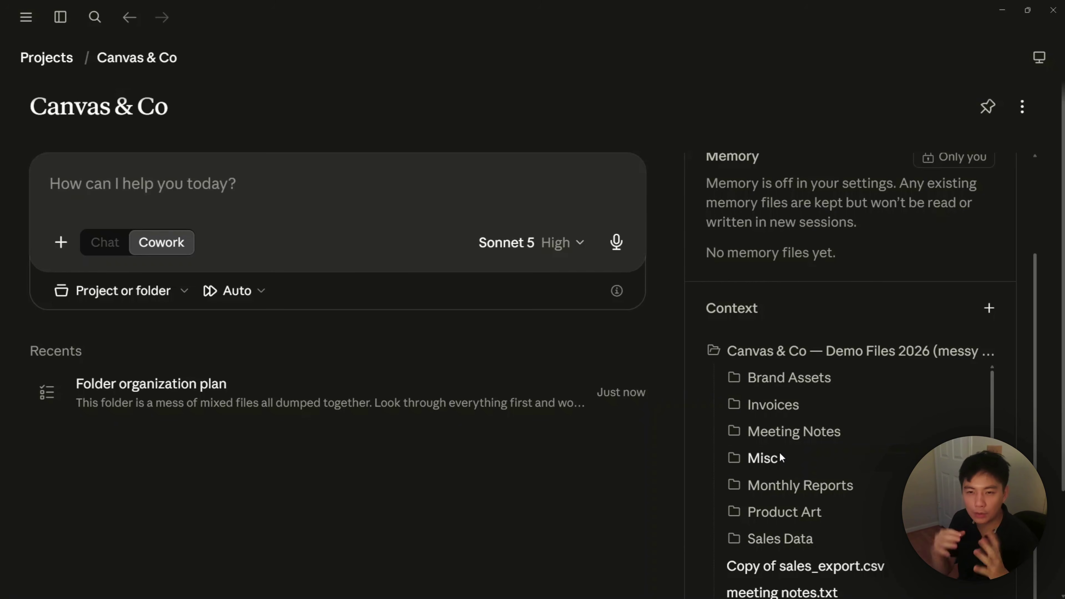
scroll(779, 453, "down", 1)
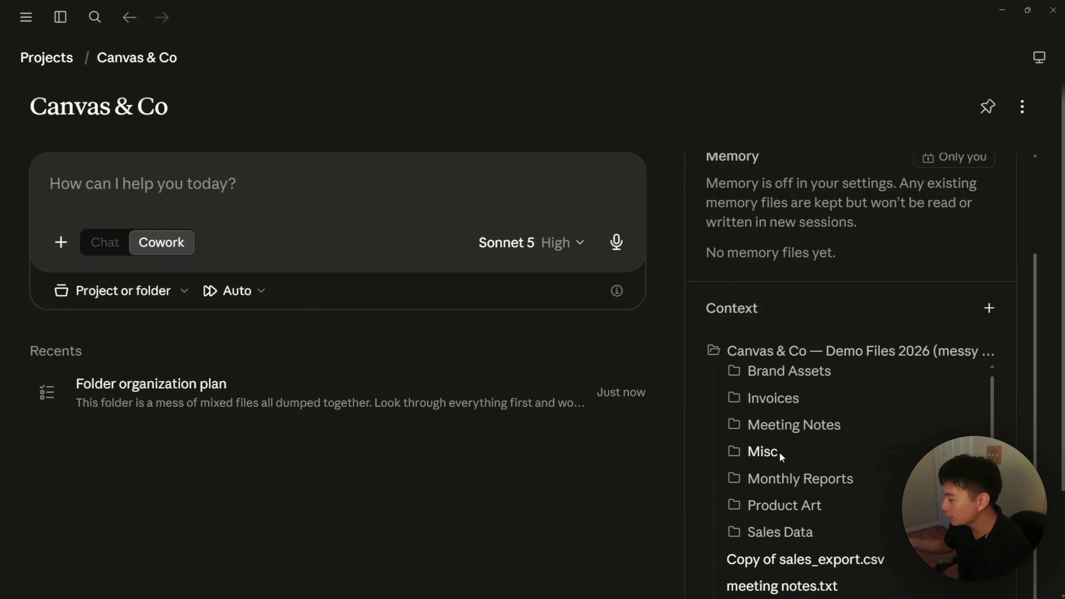
scroll(808, 529, "up", 1)
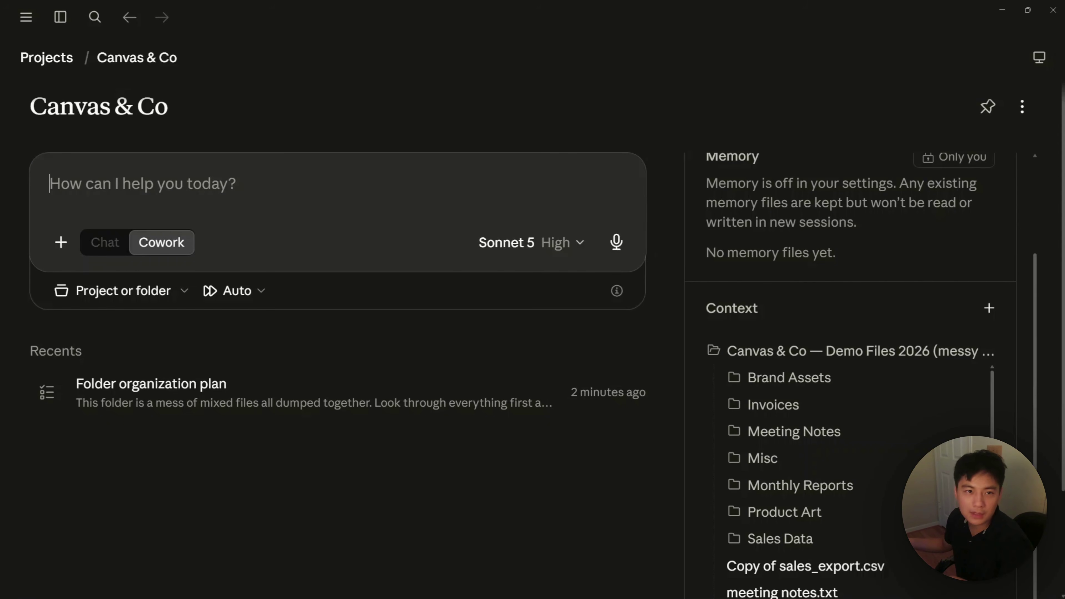
Step: Send Cowork the request for a CLAUDE.md covering subfolders and the lowercase_underscore_month_year naming convention
type("Create a CLAUDE.md in this folder that clearly says what this project is and what each subfolder holds, and add a short line about how we name our files. Keep it brief.")
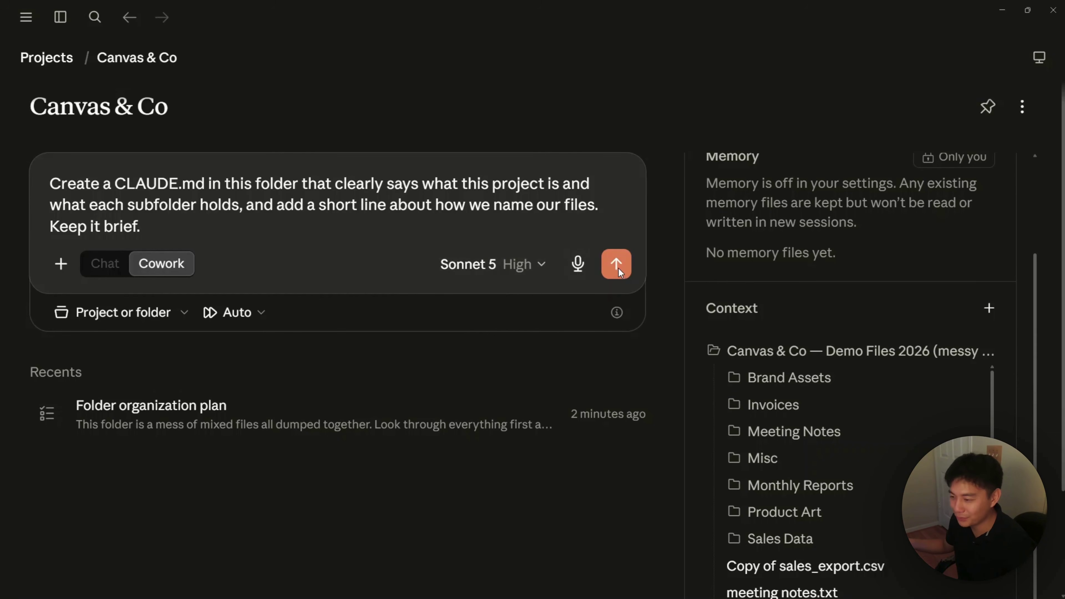
left_click(614, 266)
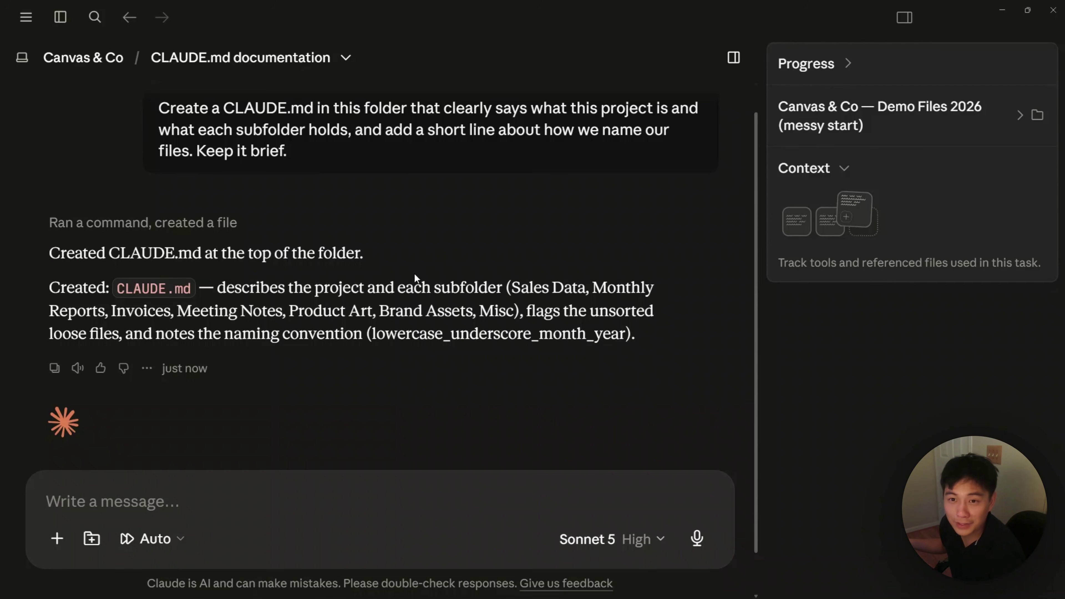
Step: Expand the demo files folder on the Canvas & Co page and preview CLAUDE.md's Folders and File naming sections
left_click(96, 58)
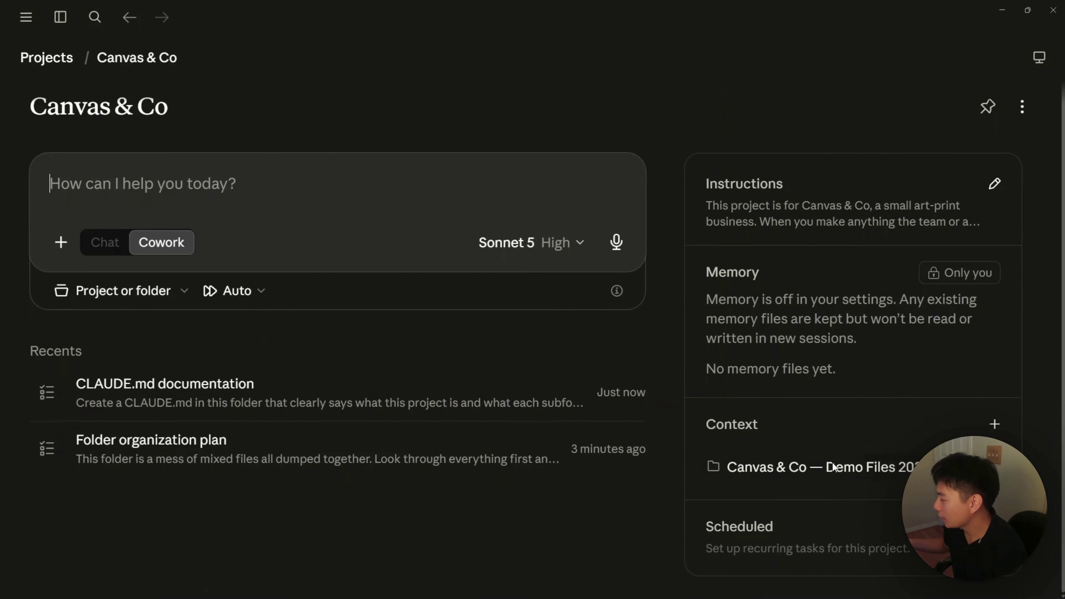
left_click(770, 468)
scroll(811, 399, "down", 5)
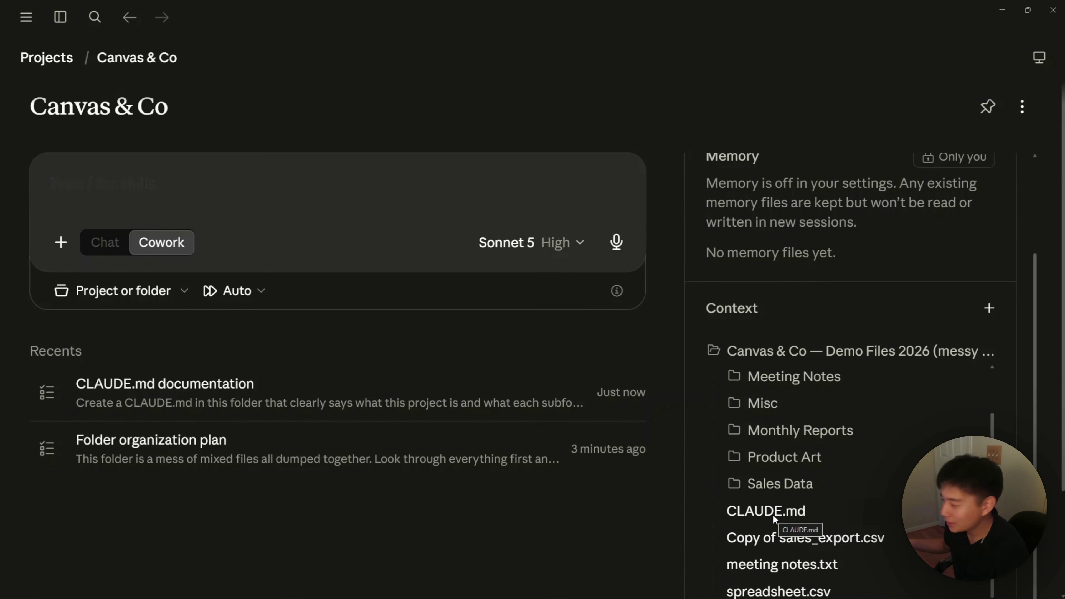
left_click(774, 513)
scroll(702, 341, "down", 3)
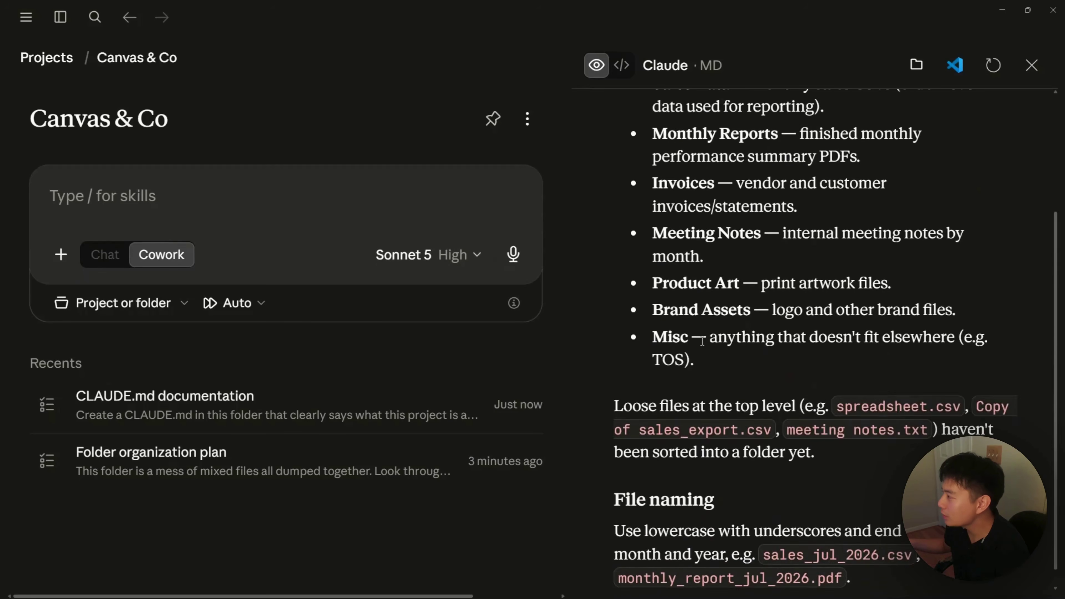
scroll(702, 341, "up", 3)
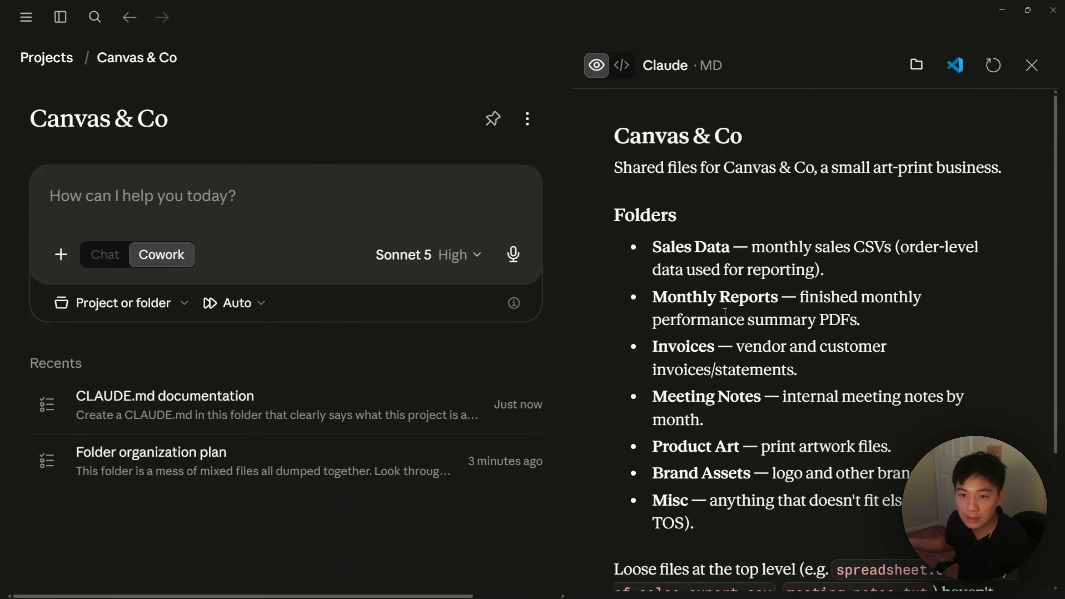
scroll(726, 313, "down", 1)
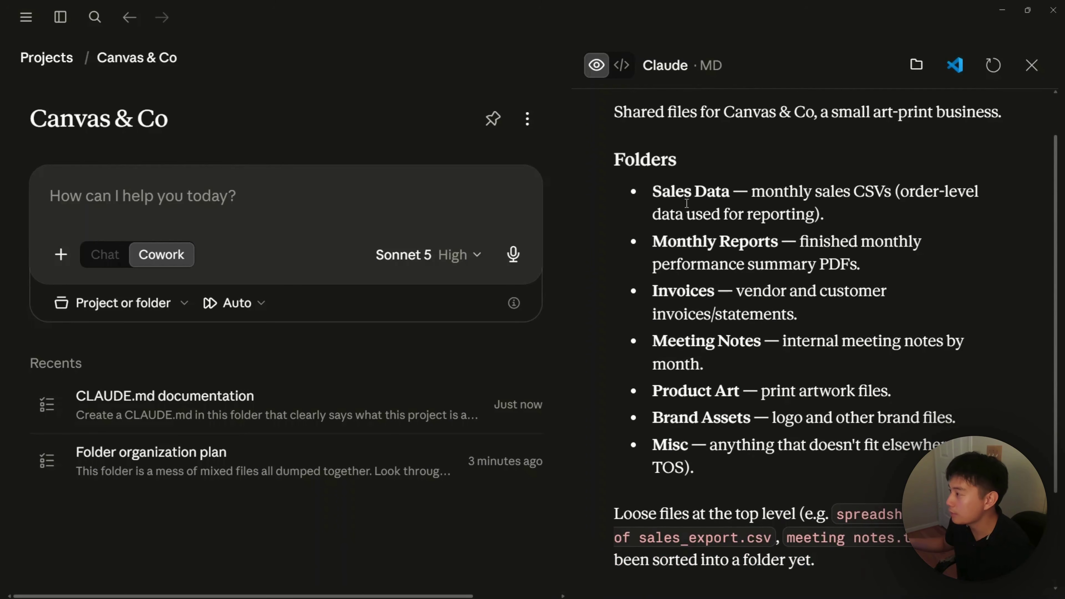
scroll(656, 294, "down", 2)
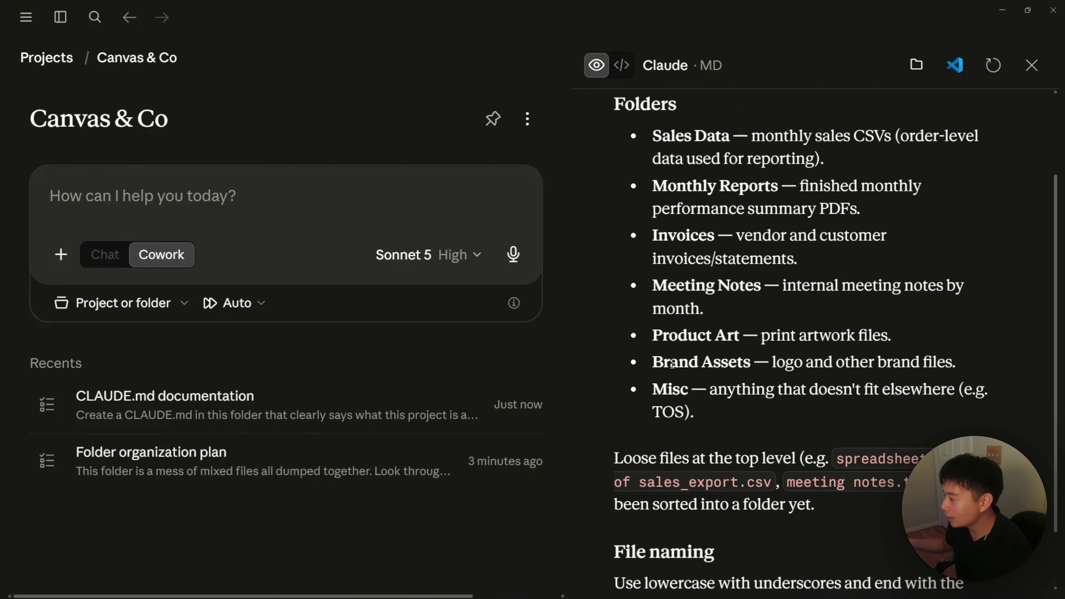
scroll(701, 387, "down", 1)
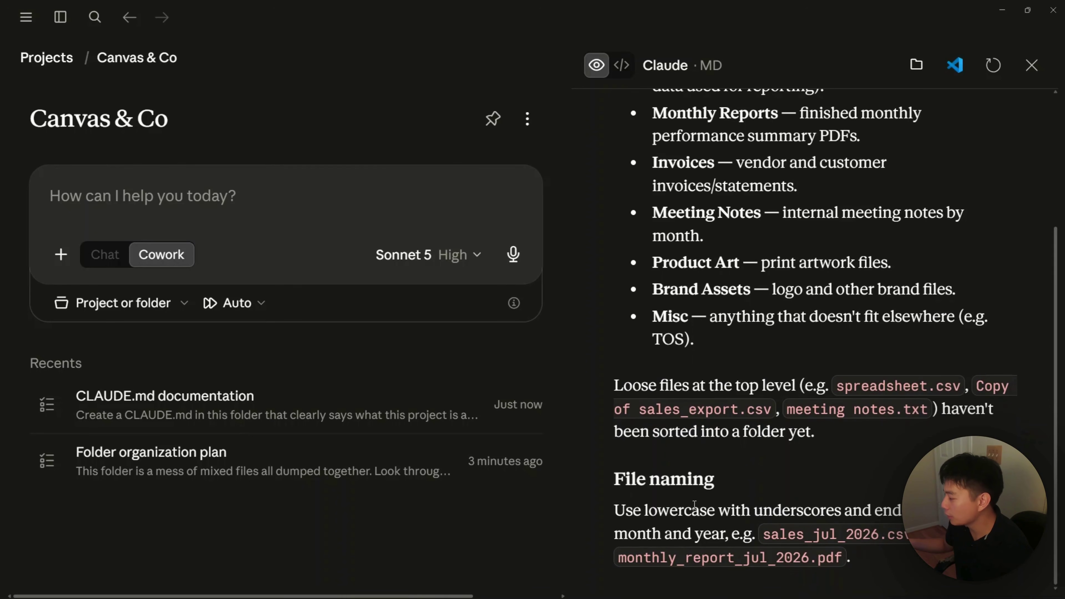
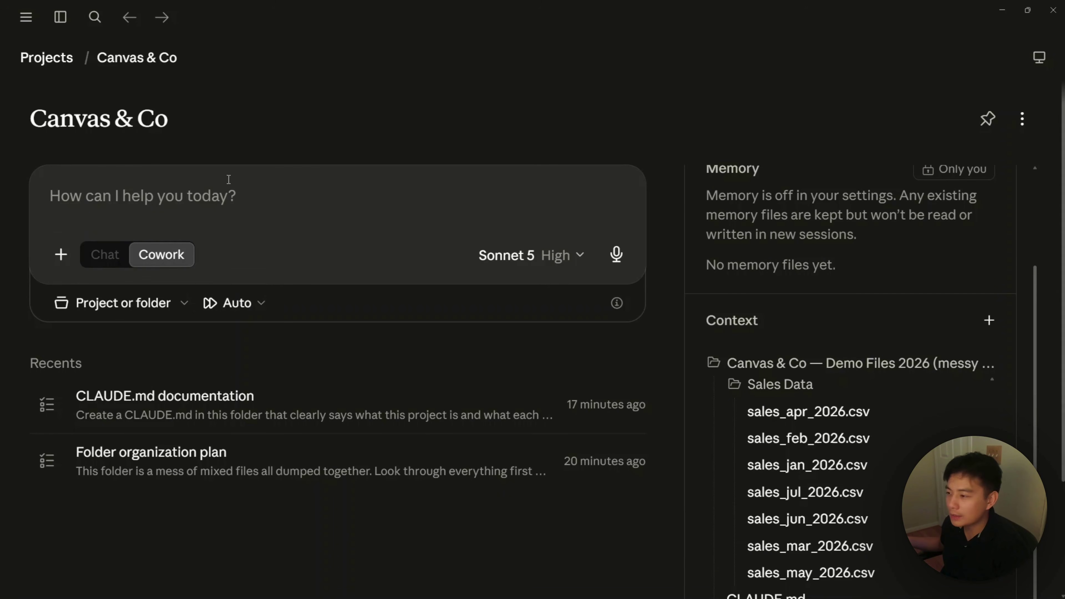
Step: Paste the request to merge the January–July 2026 sales exports and send it on Opus 5
type("The Sales Data folder has the monthly sales exports for 2026 so far, January through July. Combine them into one spreadsheet in date order, keep the same columns, and add a column that tags which month each row is from. Save it as a new file and leave the original exports alone.")
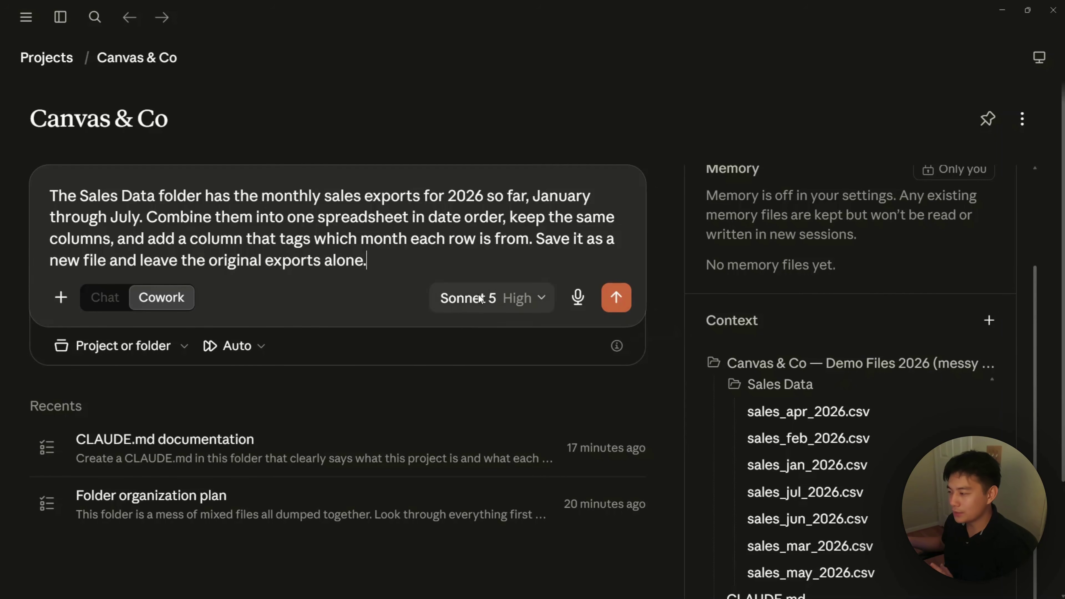
left_click(506, 303)
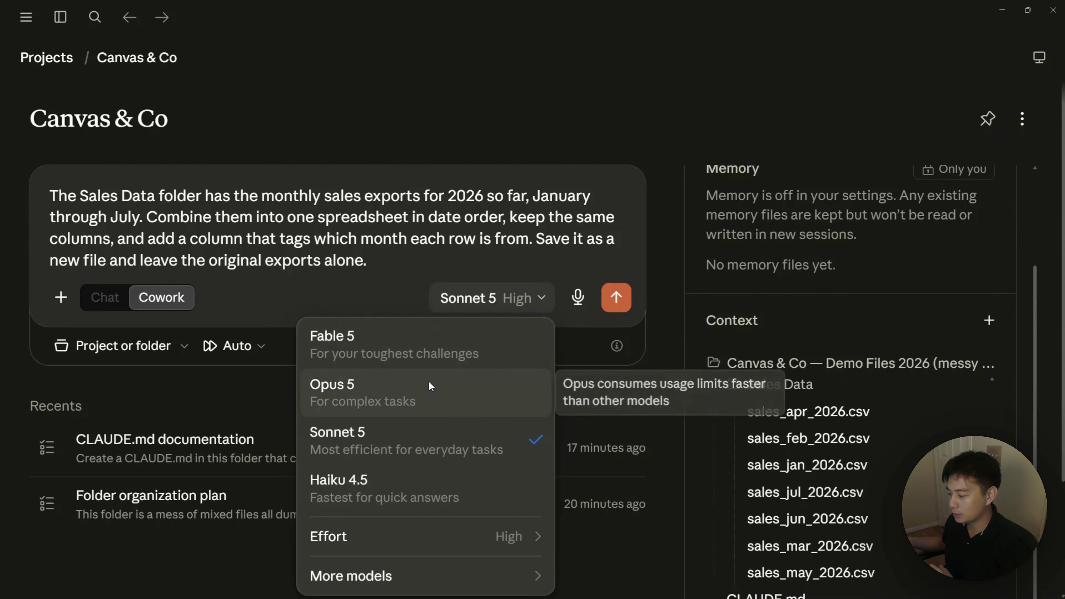
left_click(429, 392)
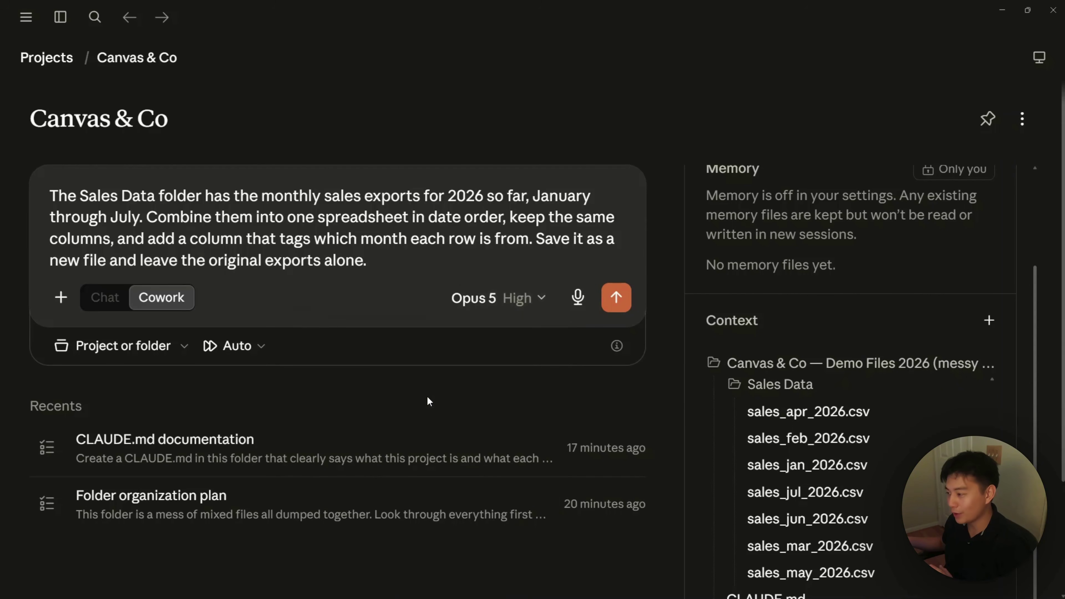
left_click(613, 300)
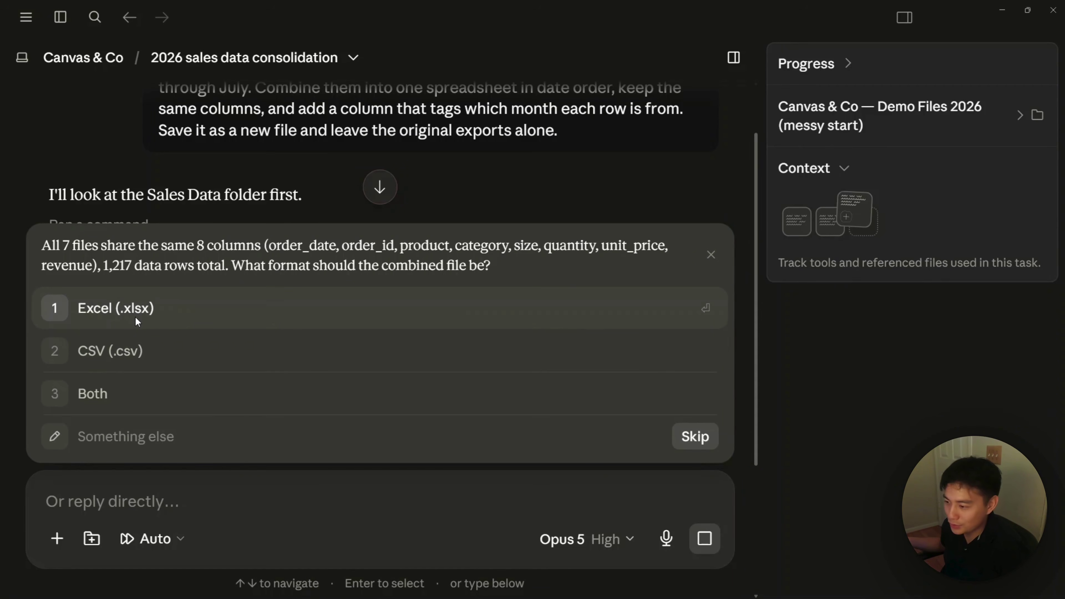
Step: Choose Excel (.xlsx) as the combined file format and review the merged spreadsheet preview
left_click(134, 317)
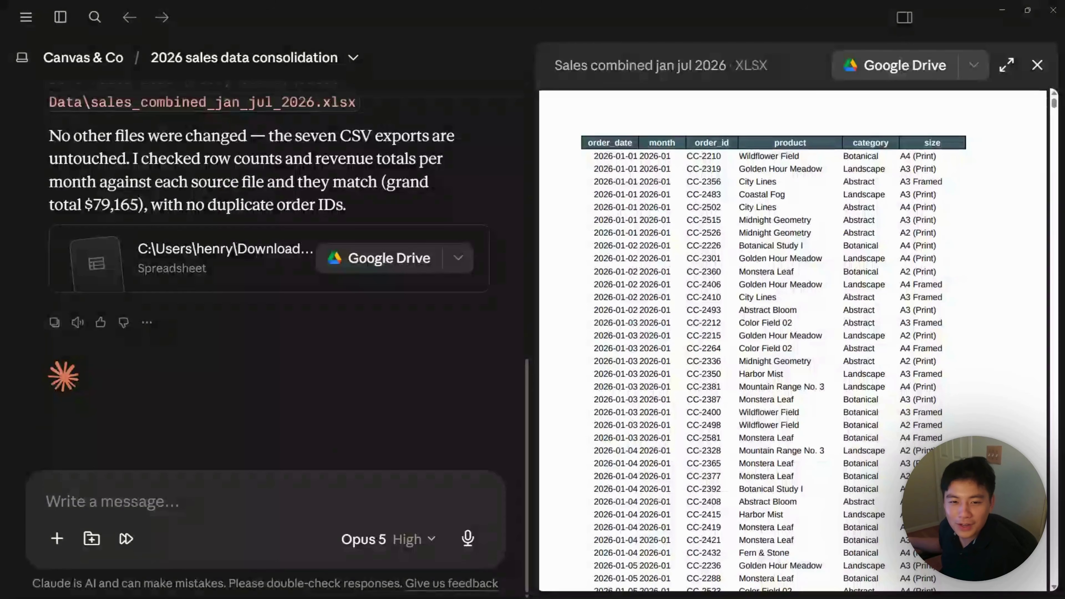
scroll(423, 350, "up", 2)
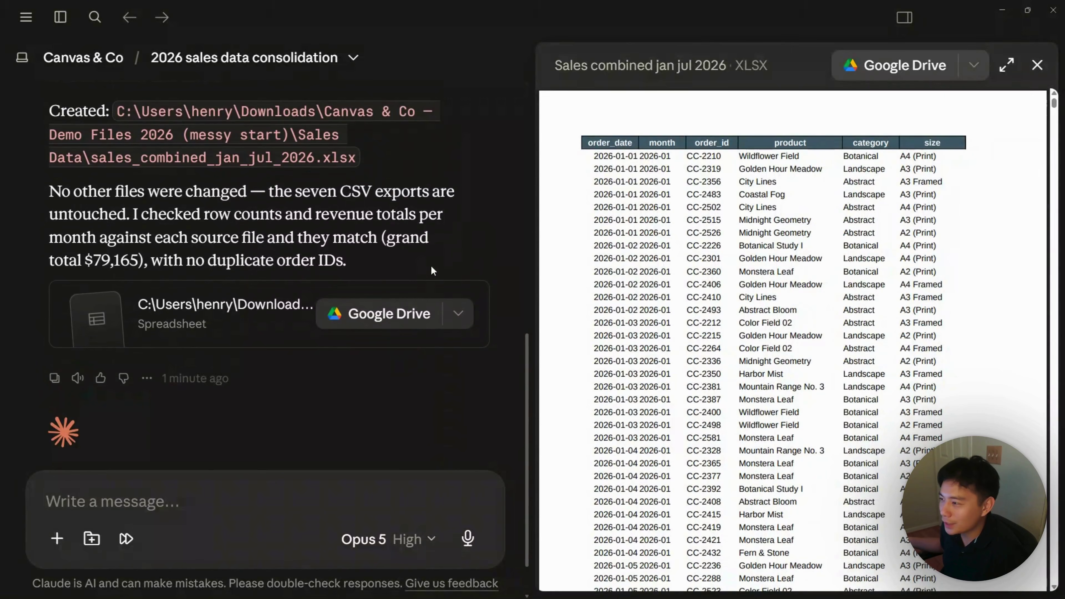
scroll(665, 207, "down", 5)
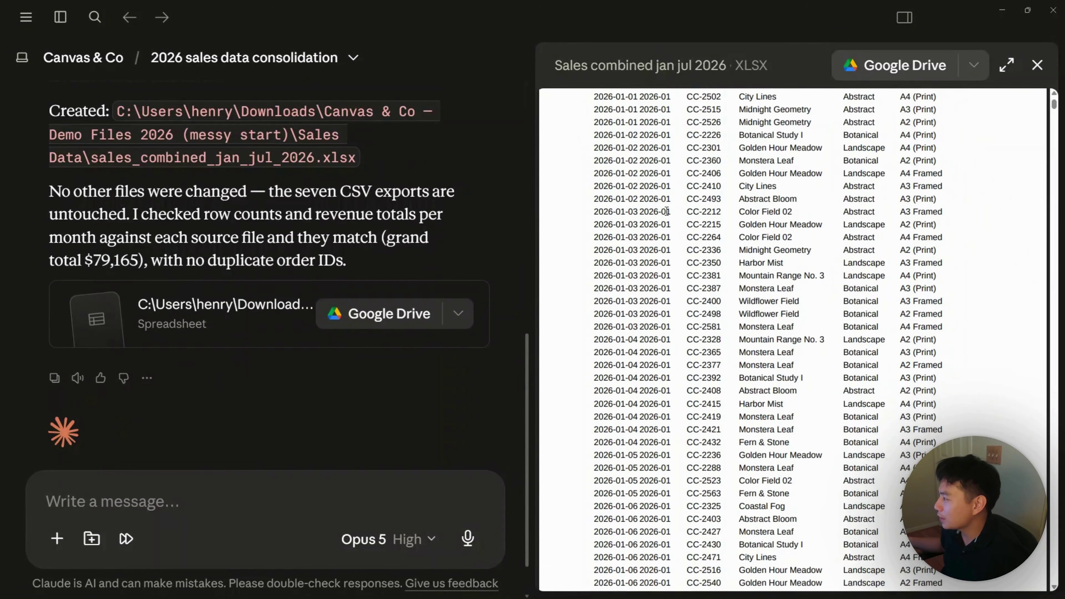
scroll(667, 209, "down", 6)
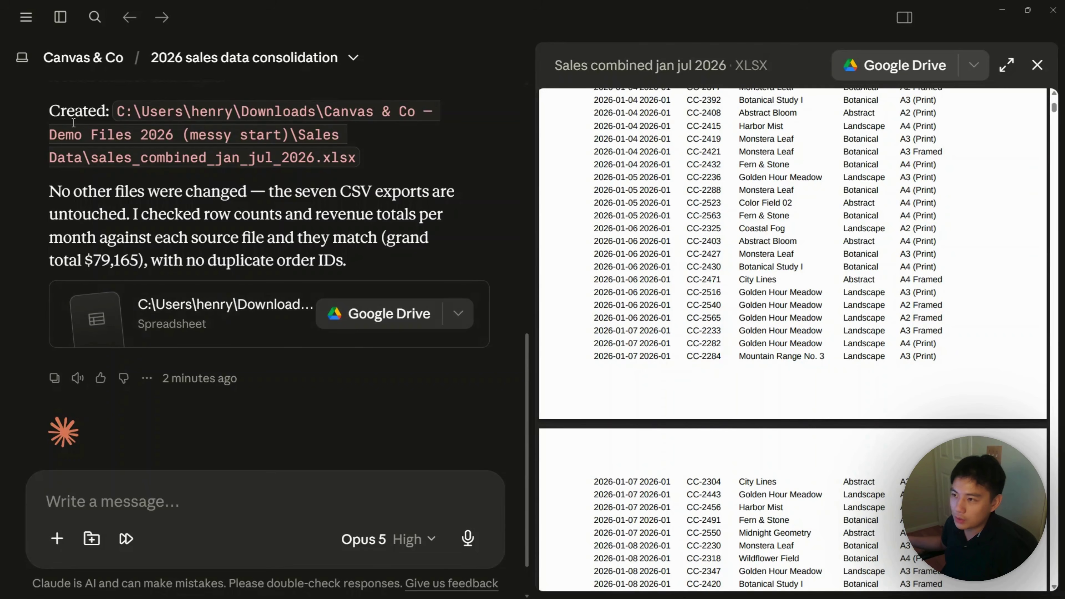
Step: Find Google Drive in the connector directory and start connecting it
left_click(57, 539)
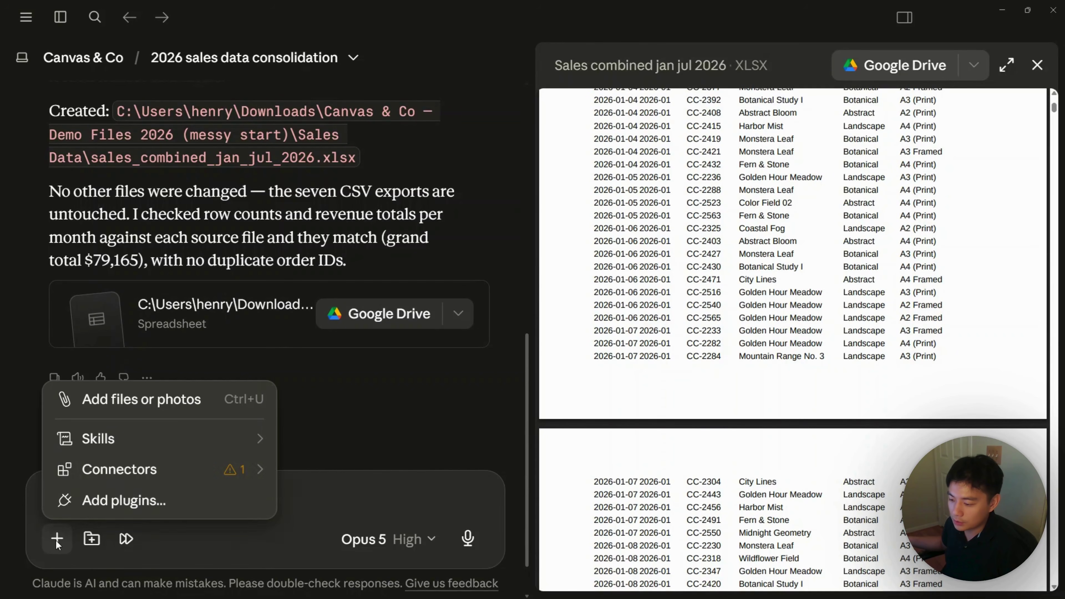
mouse_move(139, 473)
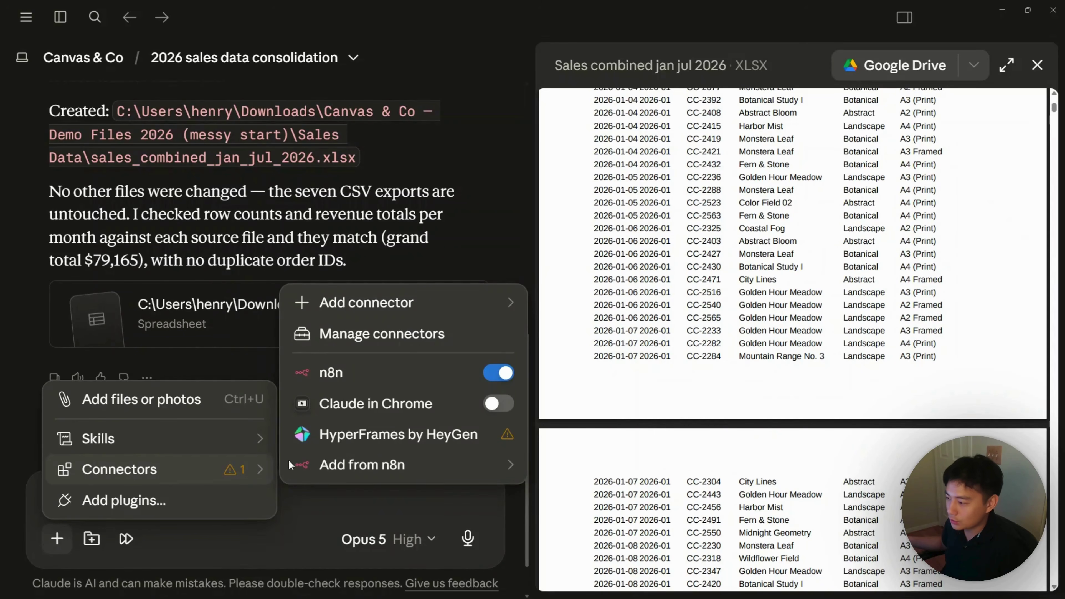
mouse_move(380, 305)
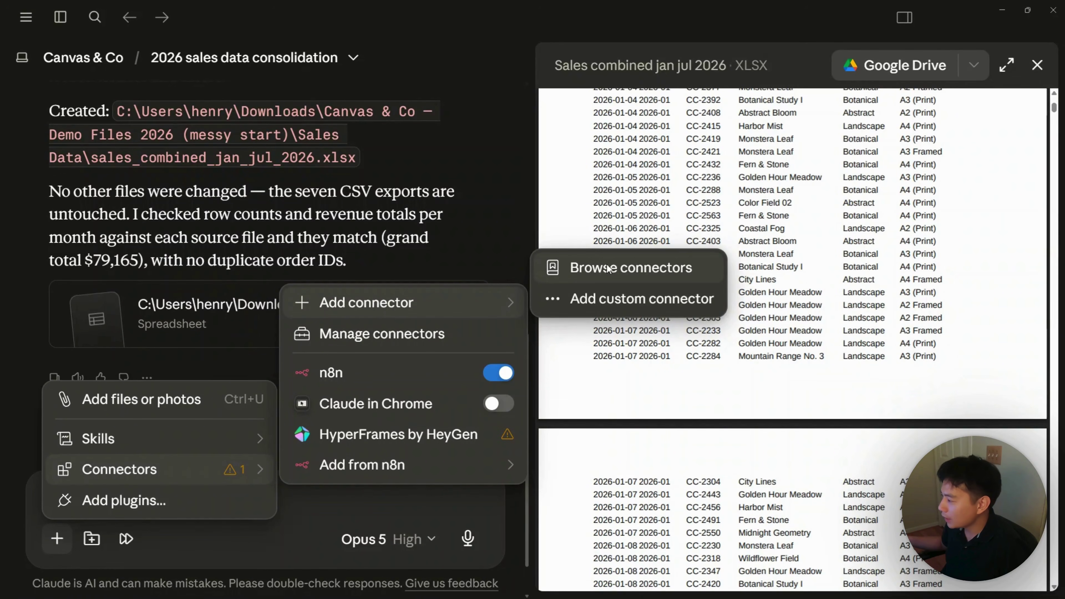
left_click(614, 273)
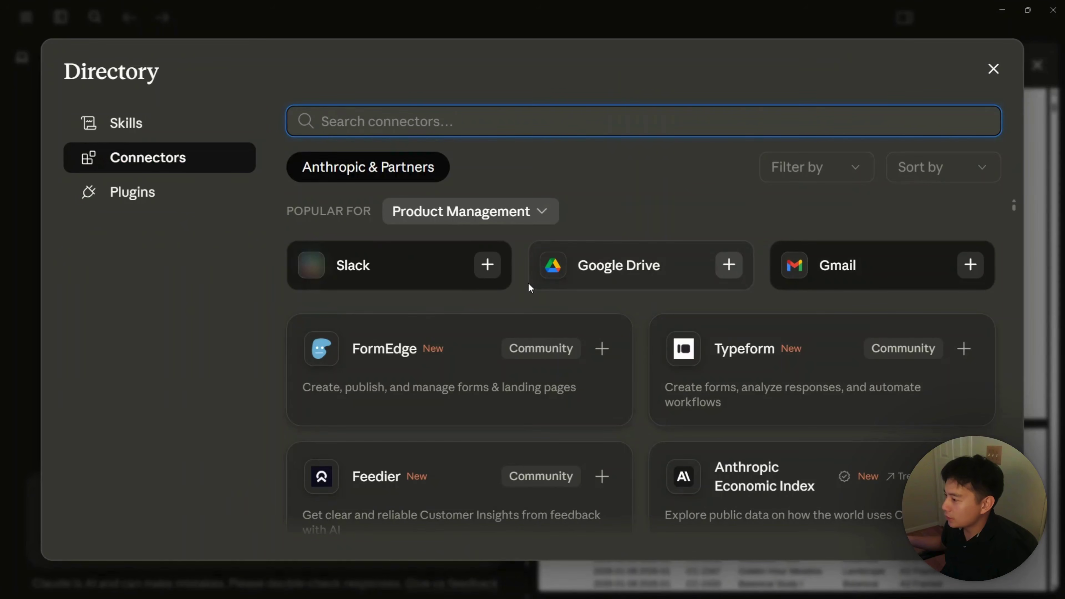
scroll(528, 282, "down", 1)
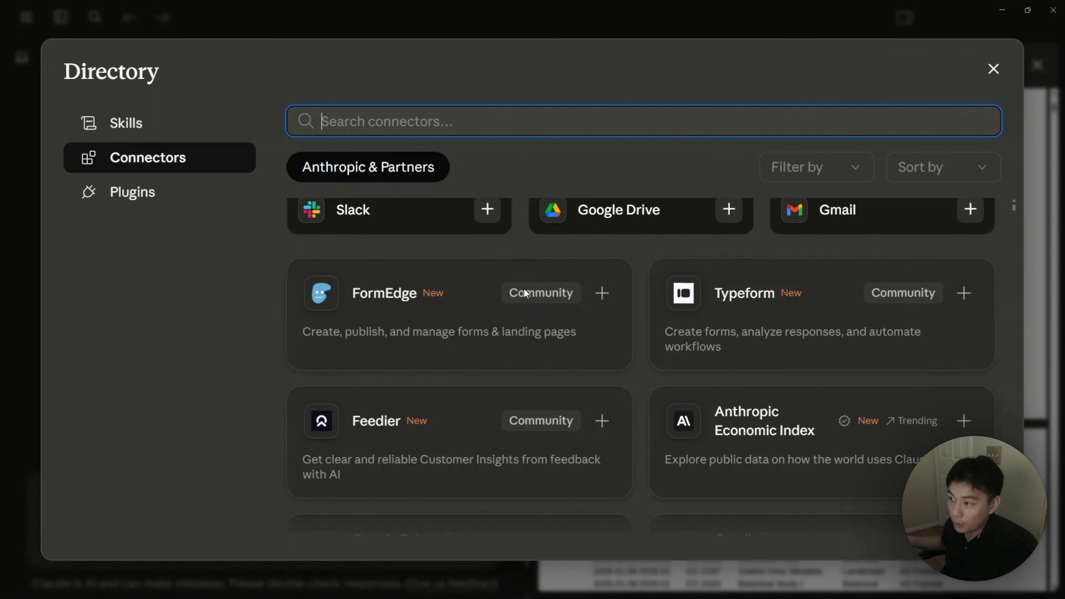
scroll(524, 290, "up", 1)
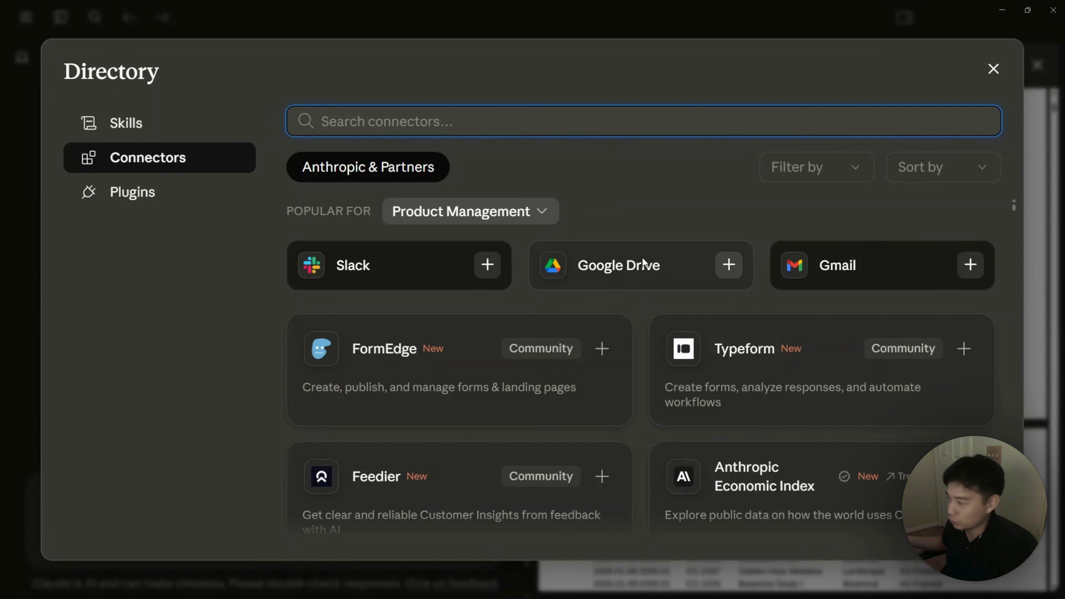
left_click(667, 270)
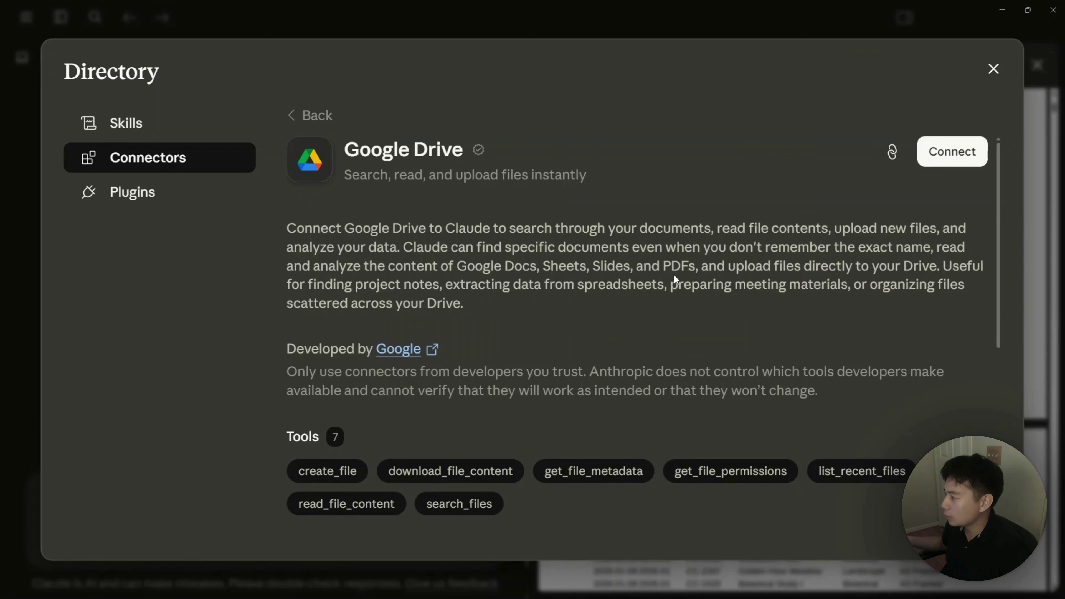
left_click(943, 153)
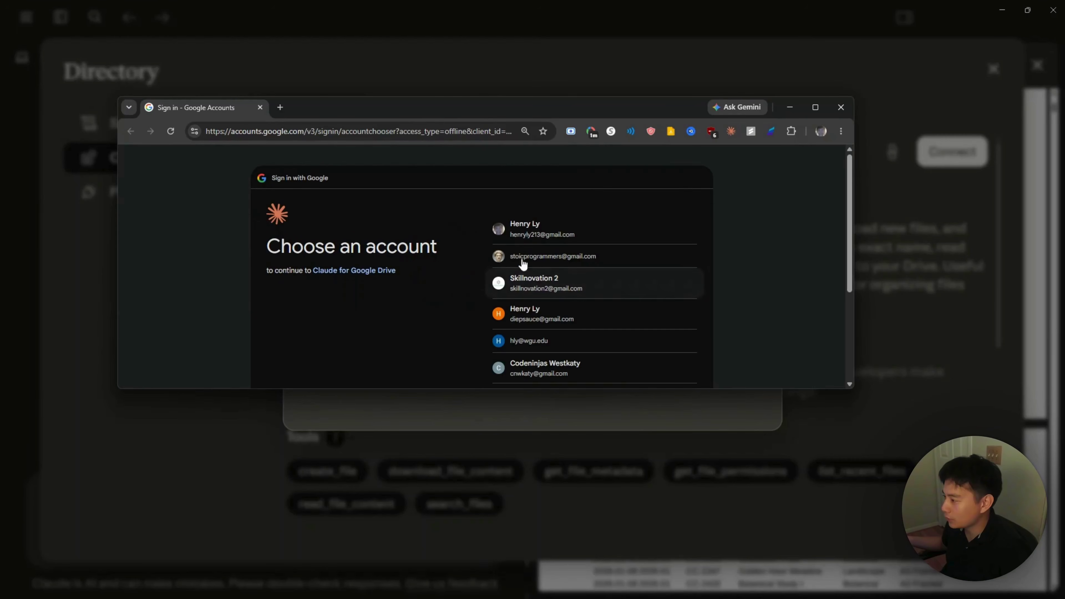
Step: Sign in with the Google account, approve Claude for Google Drive's access, and return to Claude
left_click(537, 257)
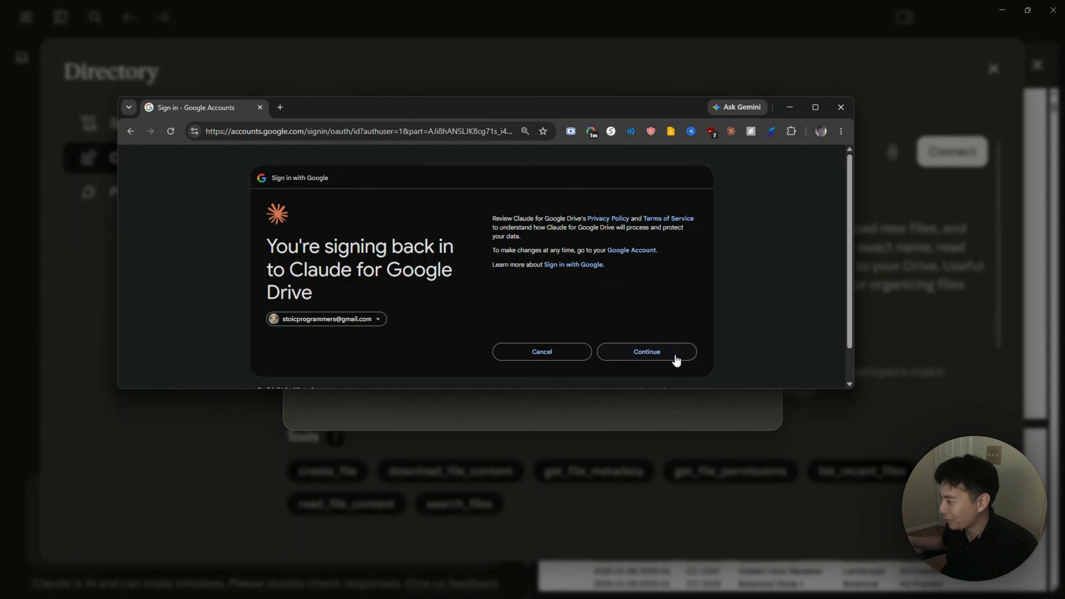
left_click(676, 359)
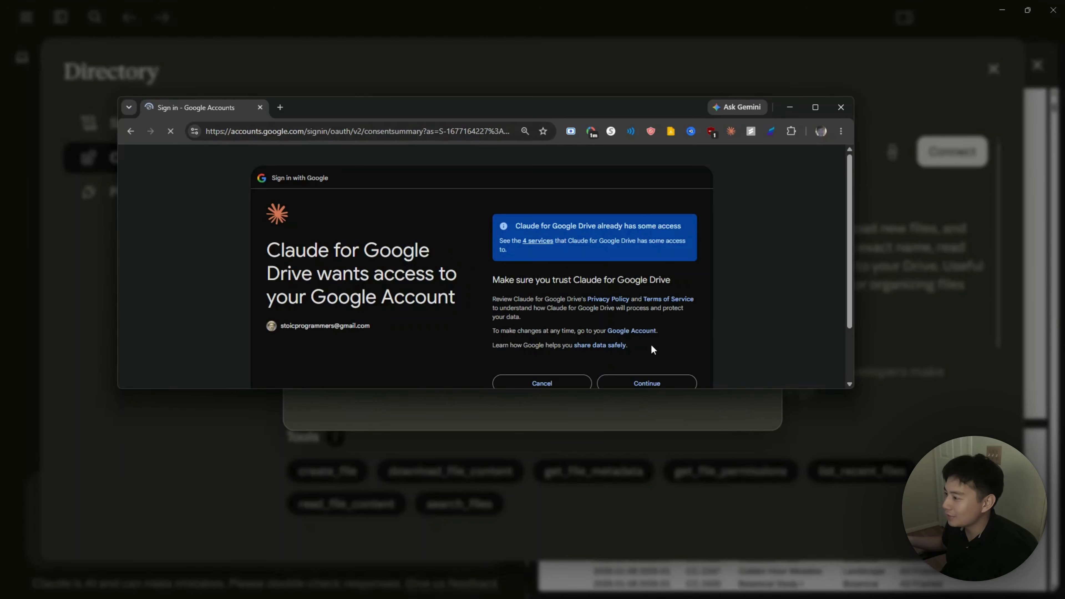
scroll(654, 349, "down", 2)
left_click(637, 315)
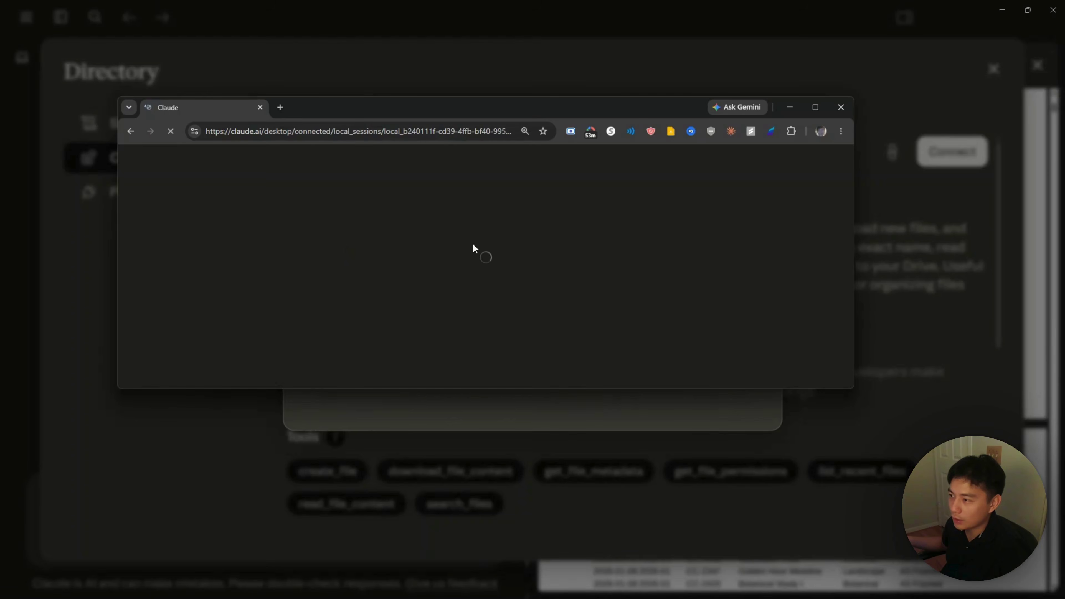
left_click(512, 235)
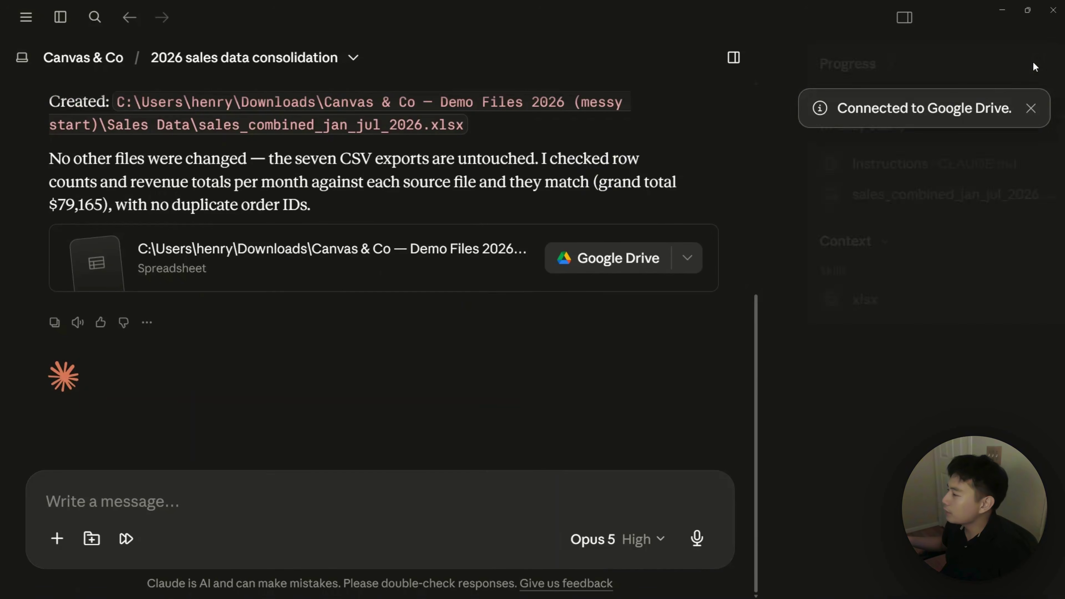
Step: Close the spreadsheet preview and expand Demo Files > Sales Data in the Canvas & Co project context
left_click(1036, 64)
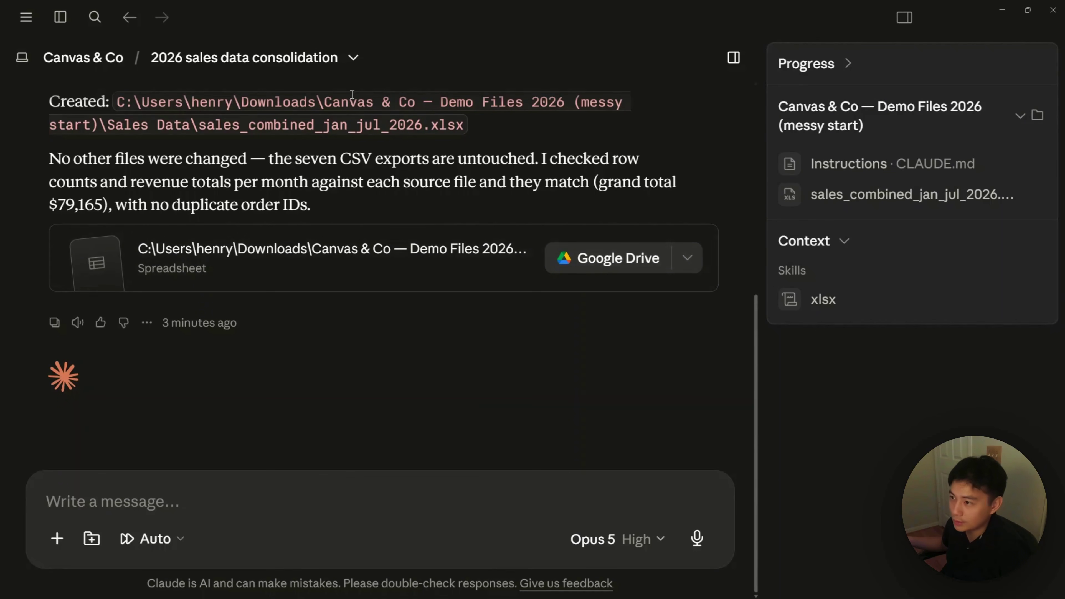
left_click(76, 64)
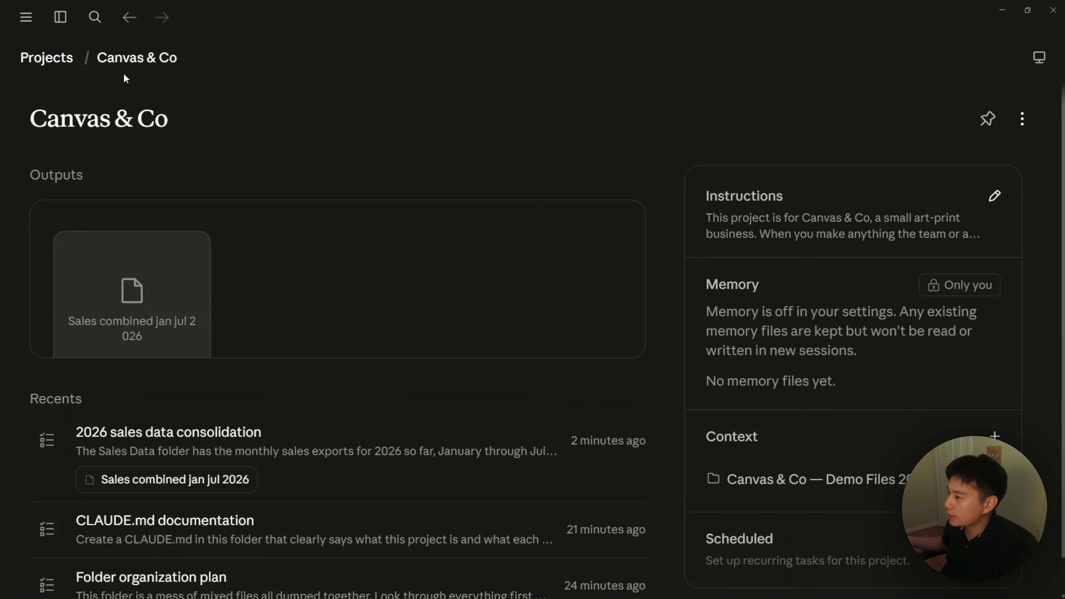
scroll(844, 348, "down", 3)
left_click(834, 443)
scroll(822, 378, "down", 4)
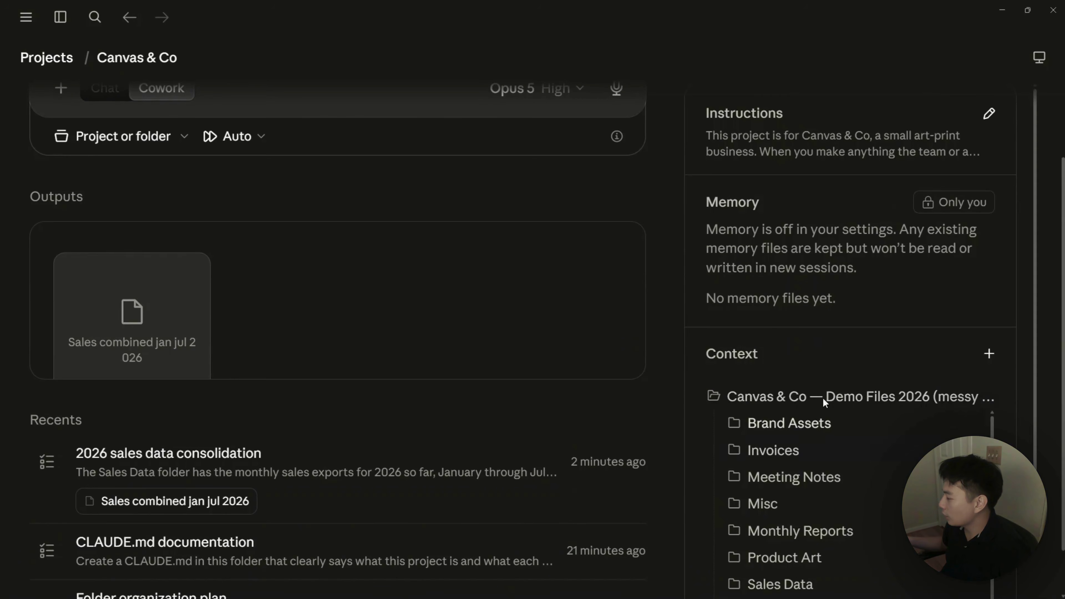
left_click(795, 470)
scroll(810, 432, "down", 5)
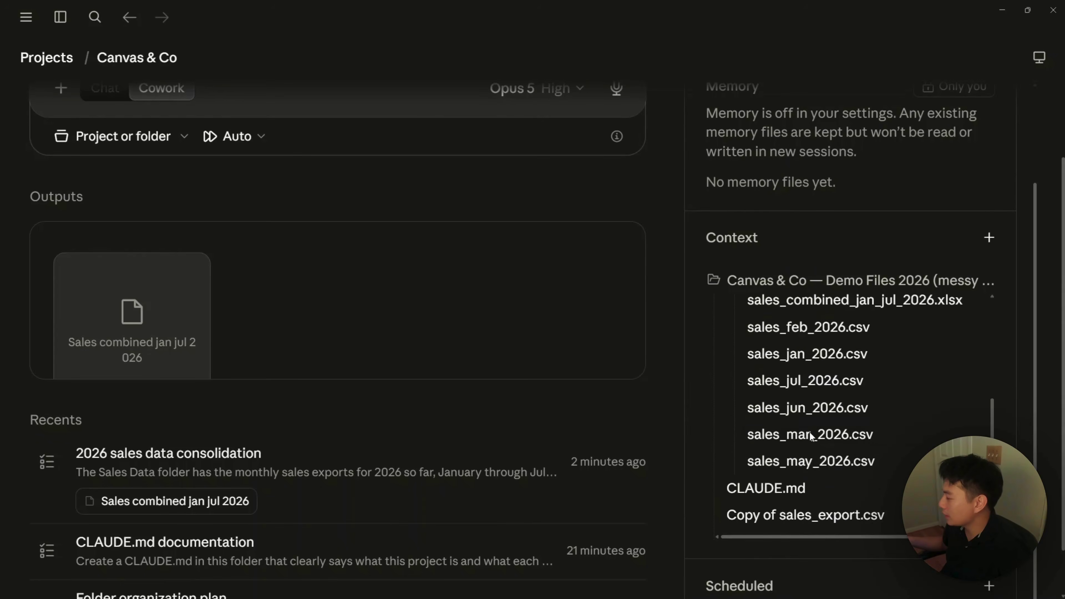
scroll(809, 431, "up", 2)
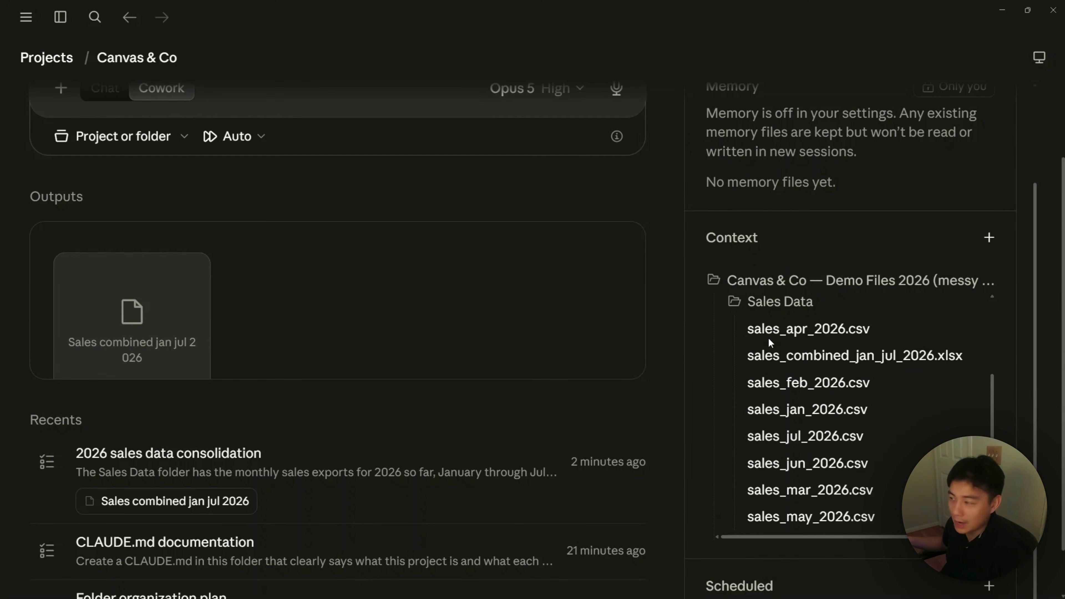
Step: List the Sales Data files and show the root project folder in File Explorer
left_click(734, 303)
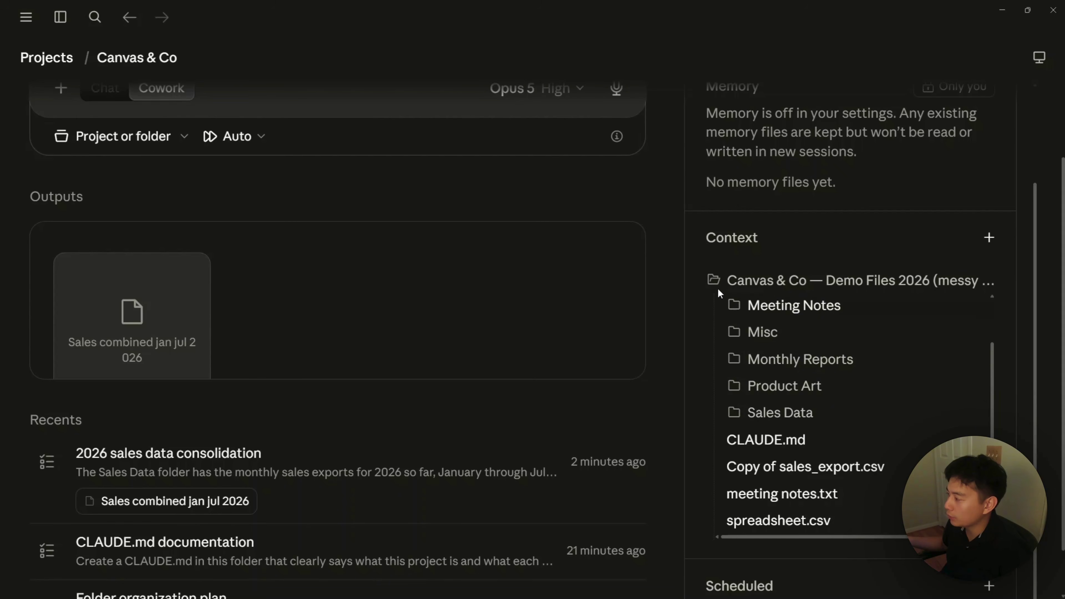
left_click(763, 412)
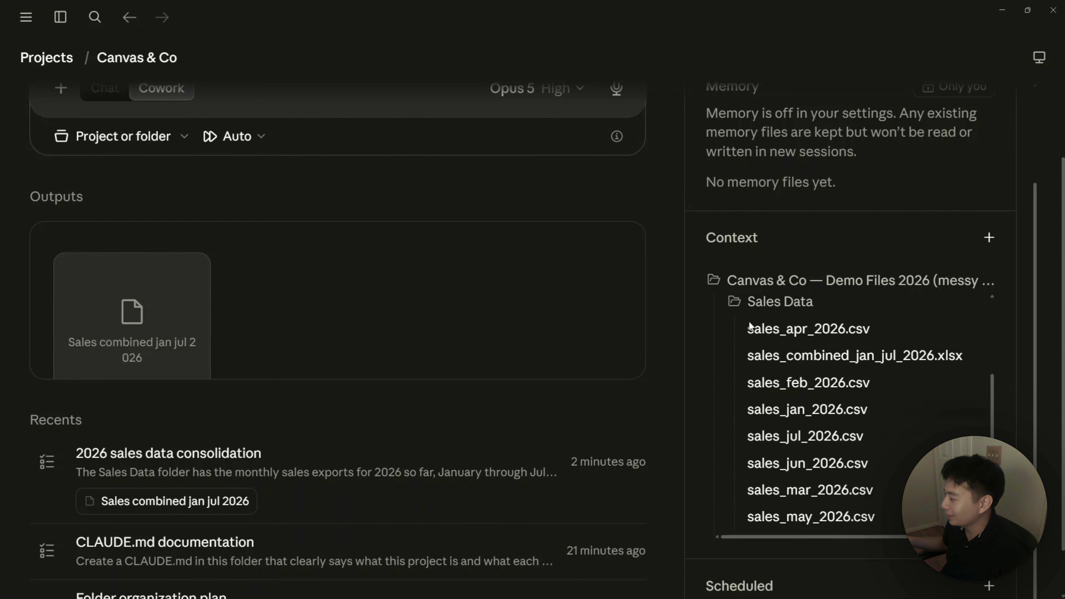
left_click(713, 280)
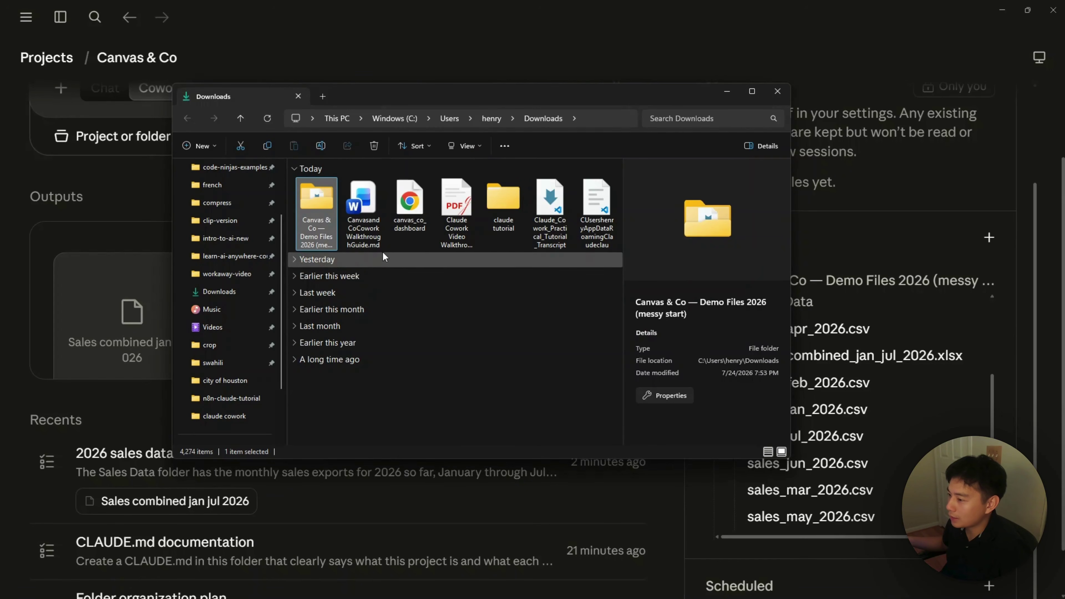
Step: Open Canvas & Co — Demo Files 2026 > Sales Data in File Explorer to see its eight files
double_click(321, 210)
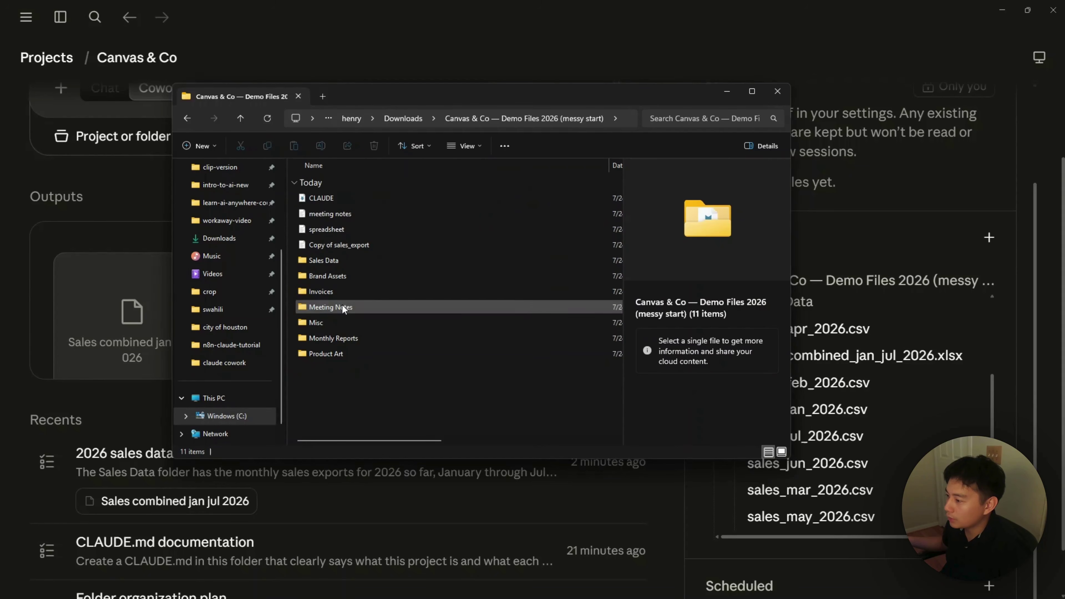
double_click(325, 261)
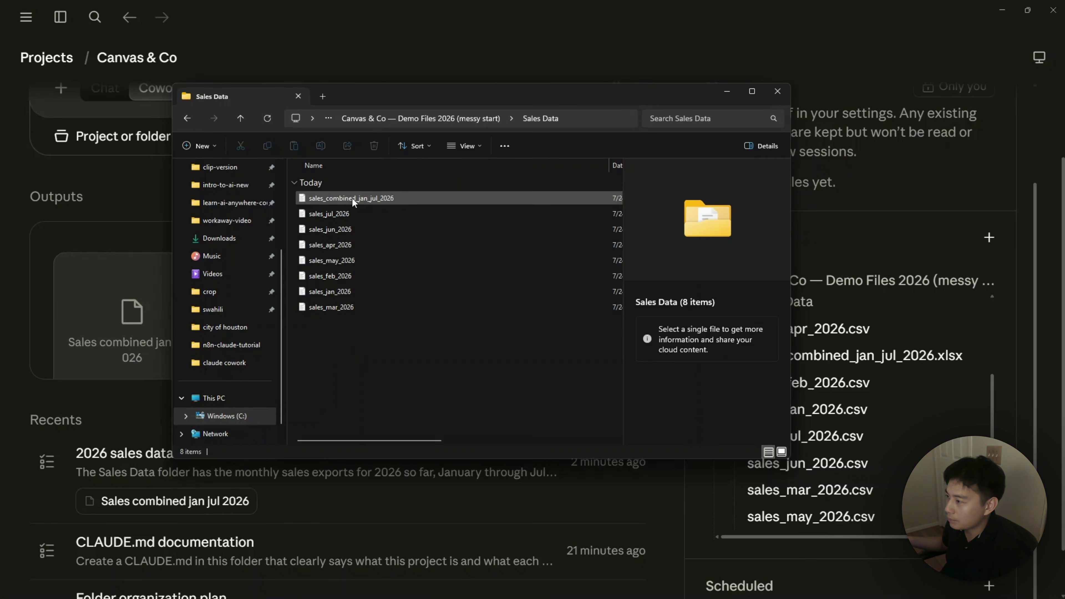
left_click(1005, 10)
left_click(1005, 10)
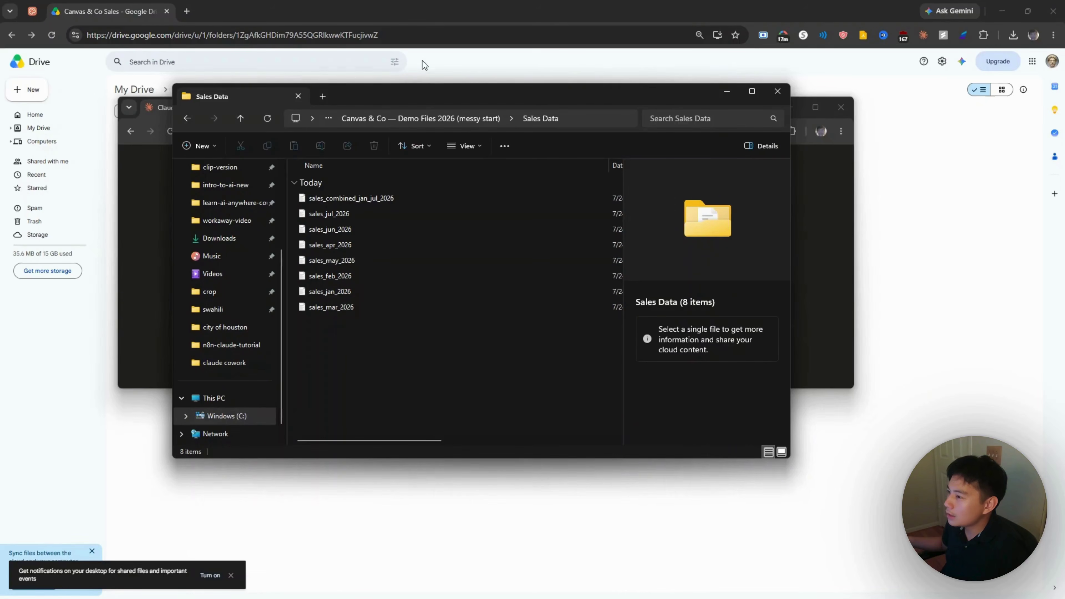
Step: Drag sales_combined_jan_jul_2026 from Explorer into the Canvas & Co Sales Drive folder to upload it
left_click(488, 66)
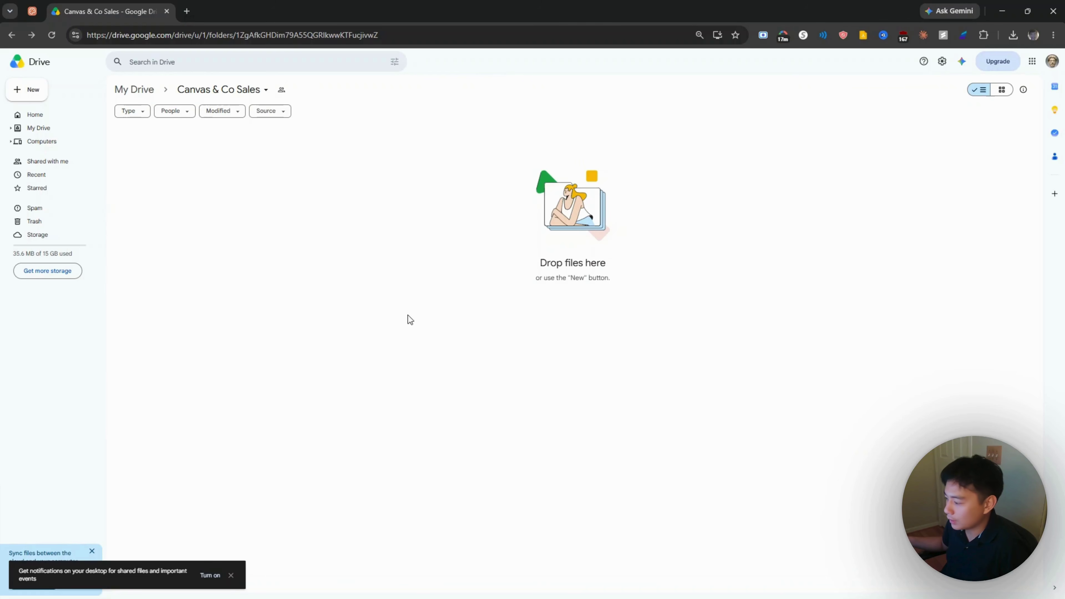
mouse_move(694, 592)
mouse_move(656, 588)
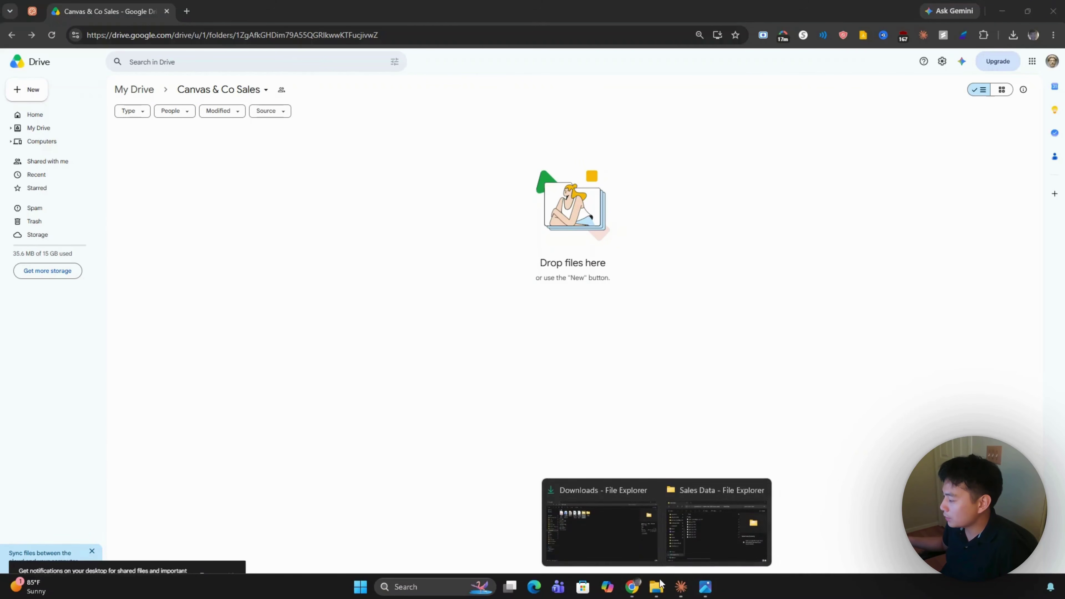
left_click(690, 530)
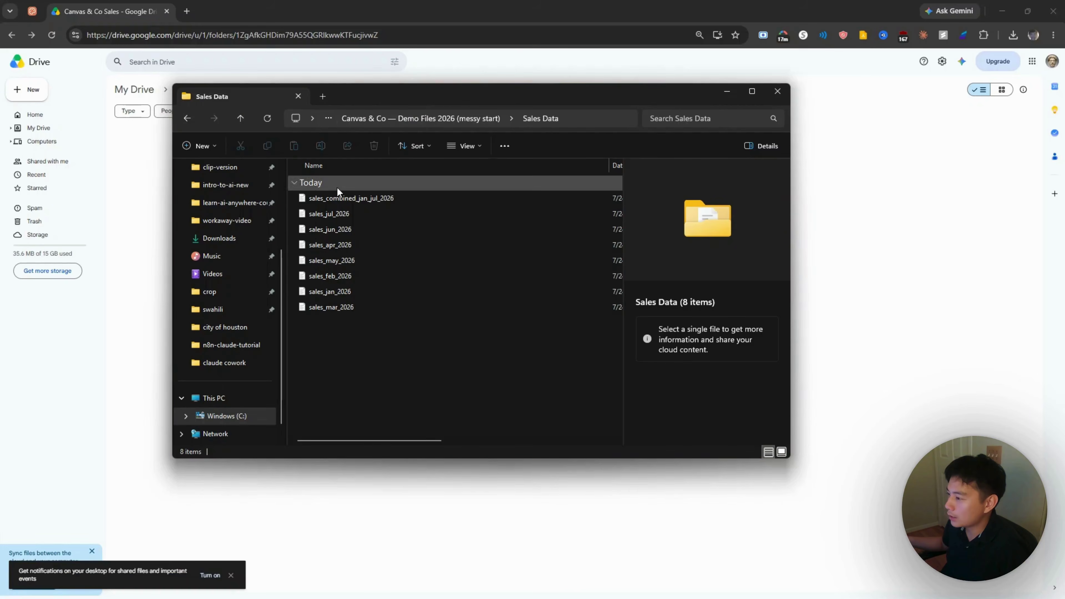
left_click_drag(340, 198, 548, 318)
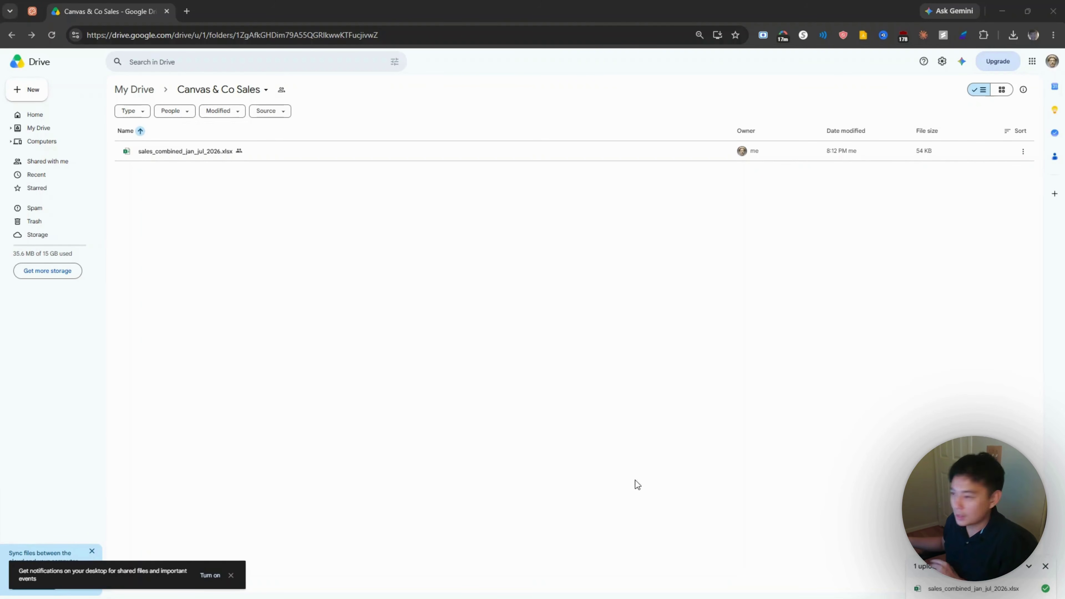
Step: Paste the request for a live, month-selectable sales dashboard sourced from the Drive sheet
left_click(682, 588)
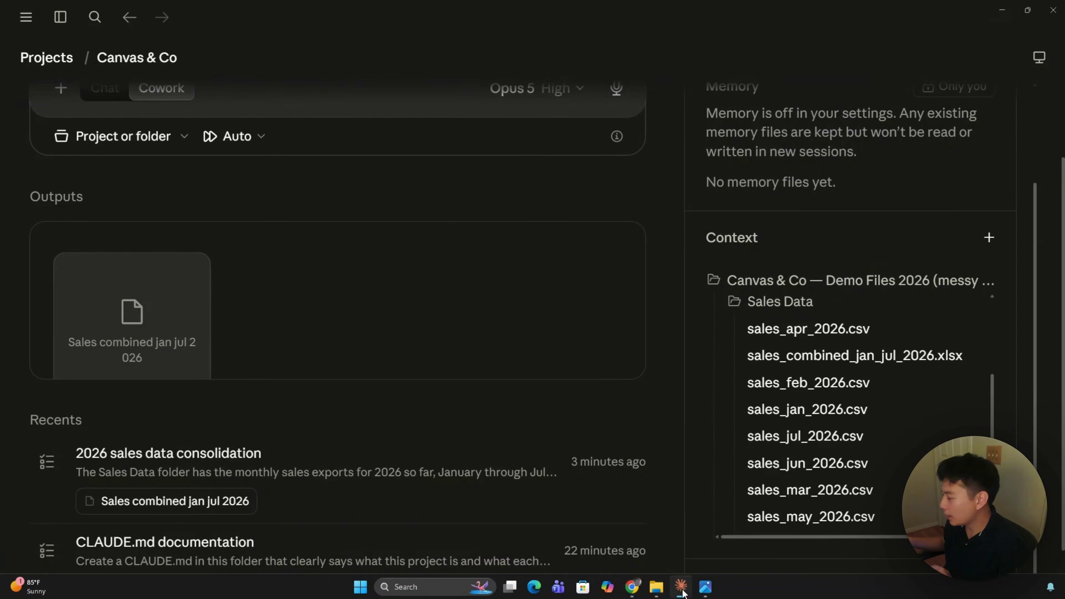
scroll(287, 249, "up", 3)
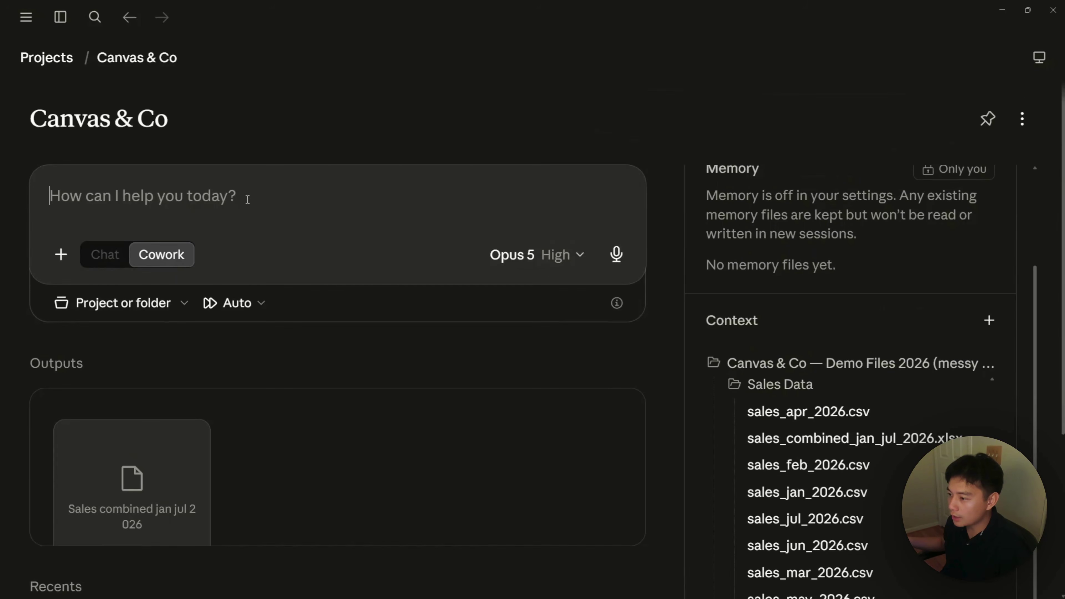
type("I put the consolidated sales sheet in my Google Drive. Build me a live dashboard from it with a dropdown to pick a month (January through July 2026, with July marked as in-progress since it’s a partial month). When I pick a month, show that month’s total revenue, order count, and units sold, the top products by revenue, and a simple chart. Pull the data from the file in Drive so the dashboard stays current when that file updates, and put a visible link to the source sheet somewhere on the dashboard so anyone using the app can open the underlying data themselves.")
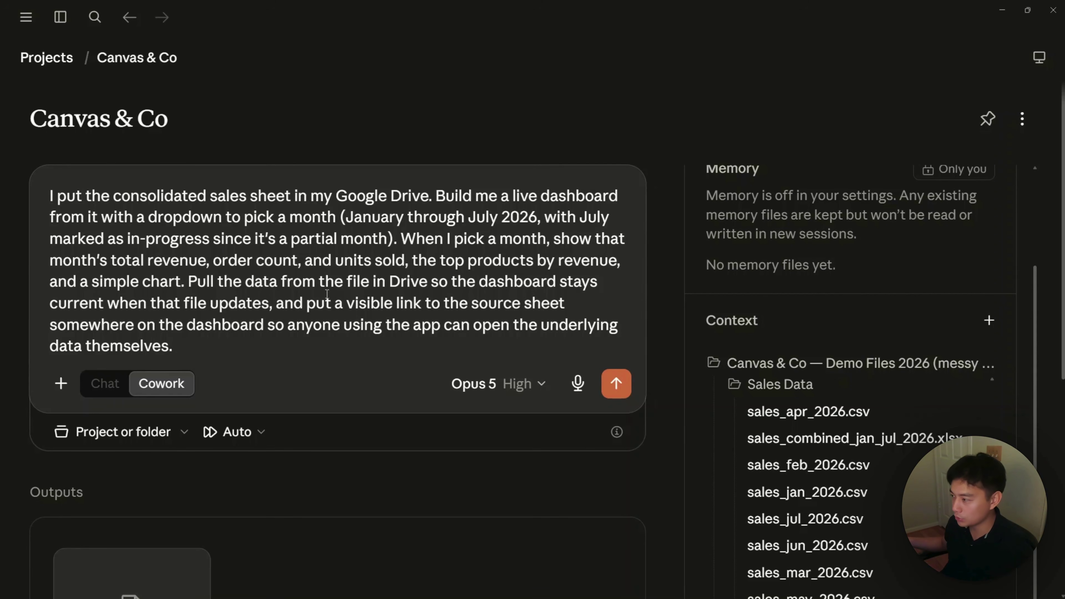
scroll(441, 268, "down", 2)
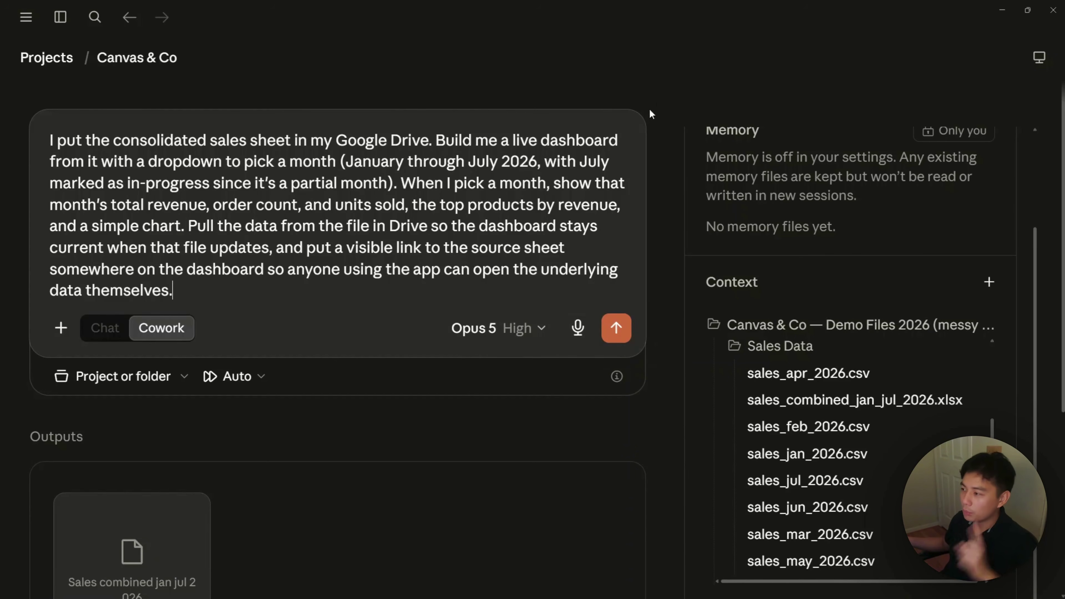
left_click(1008, 9)
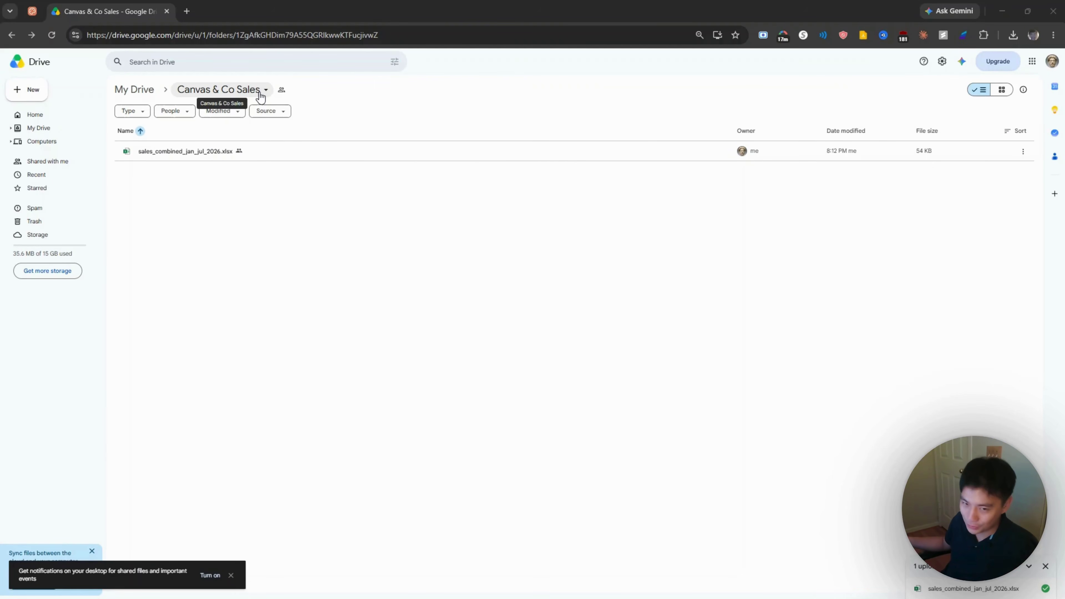
Step: Confirm the Canvas & Co Sales Drive folder is viewable by anyone with the link
left_click(260, 95)
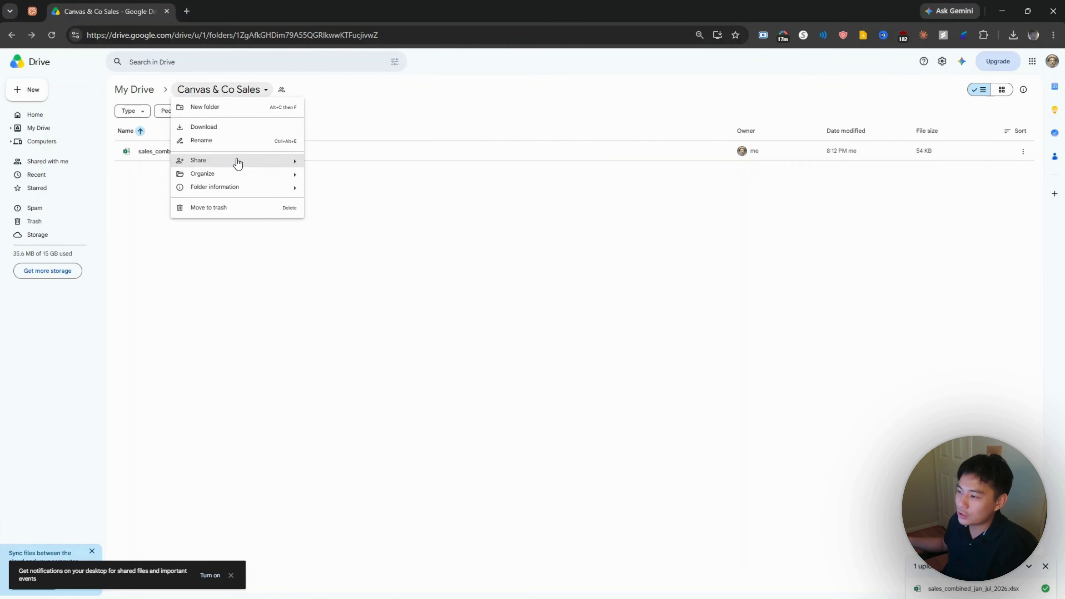
mouse_move(247, 163)
left_click(321, 163)
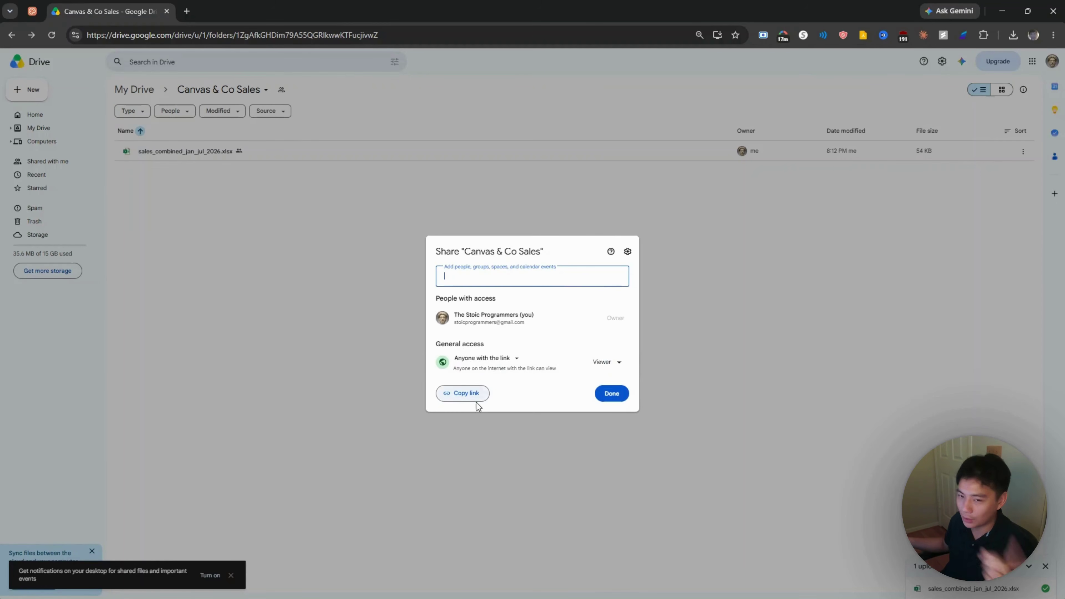
left_click(440, 422)
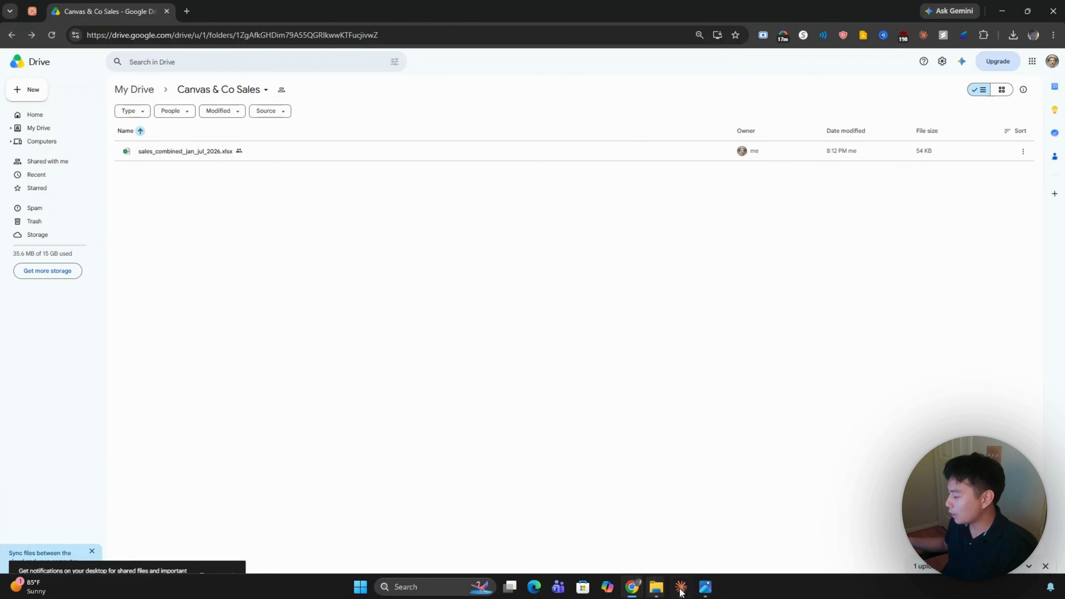
left_click(704, 590)
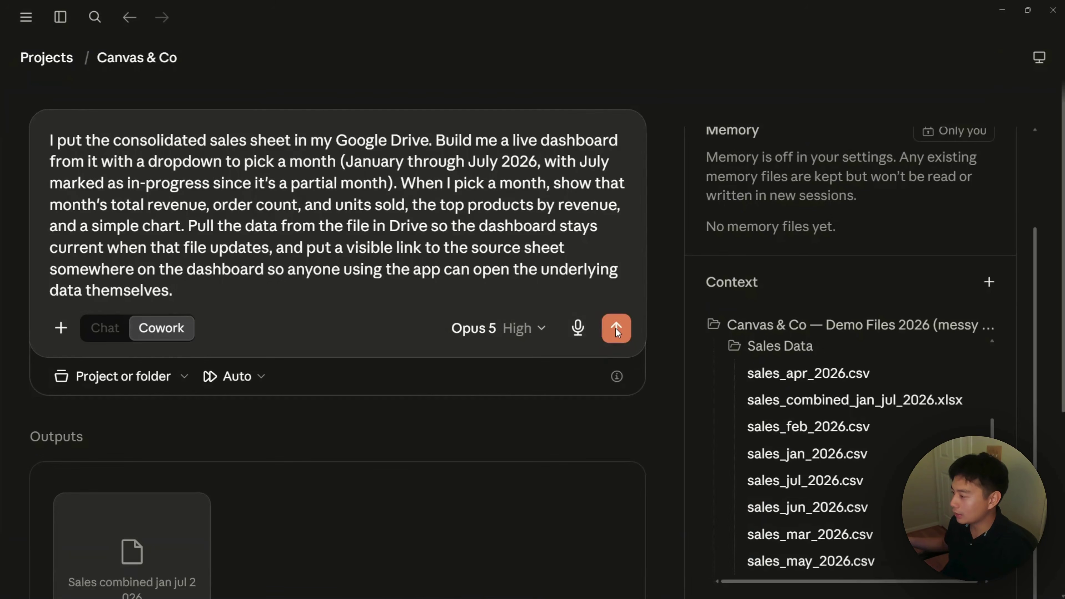
Step: Send the dashboard request, keeping all July rows flagged in-progress and charting daily revenue
left_click(616, 328)
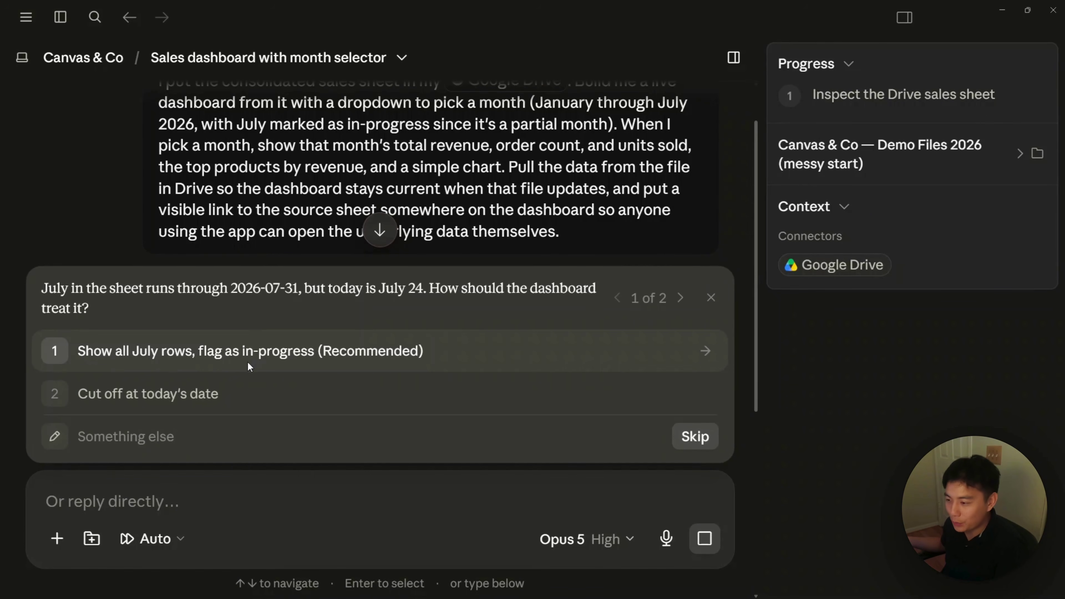
left_click(280, 354)
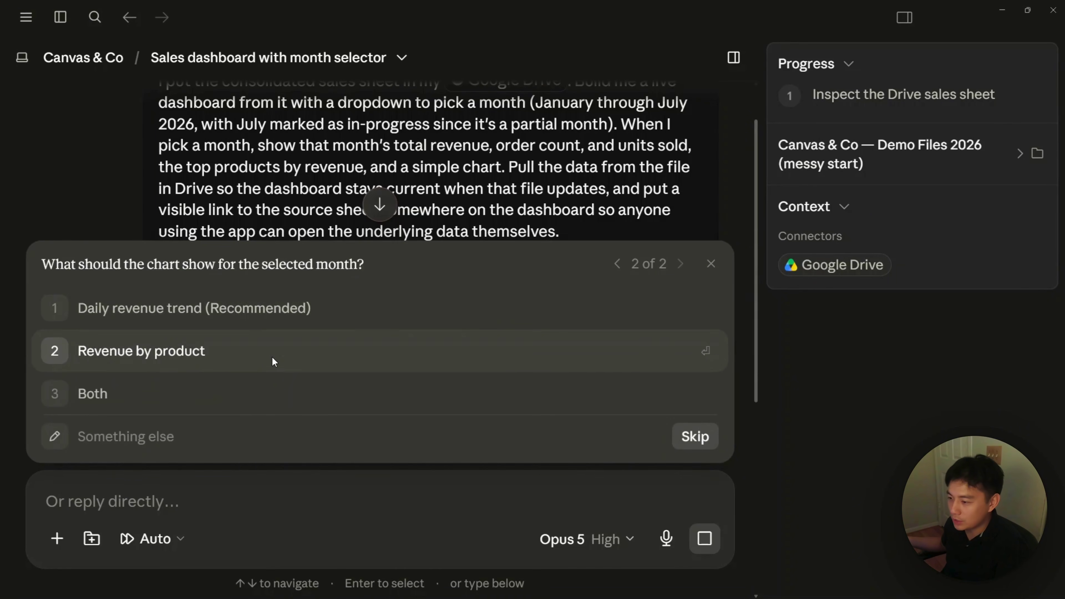
left_click(191, 316)
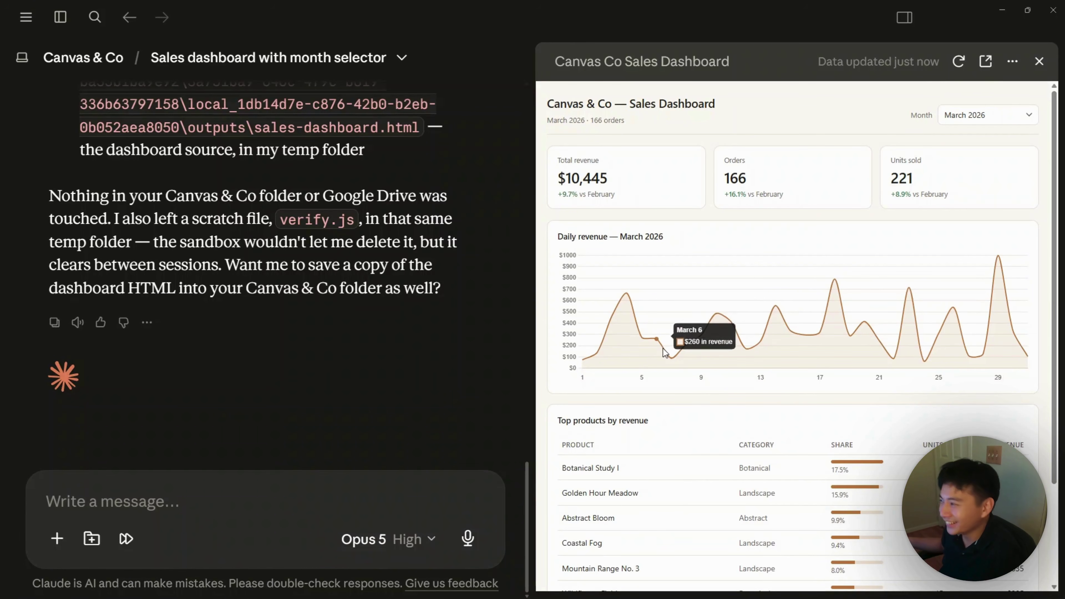
Step: Switch the dashboard's Month filter to January 2026 and scroll through its figures
mouse_move(663, 352)
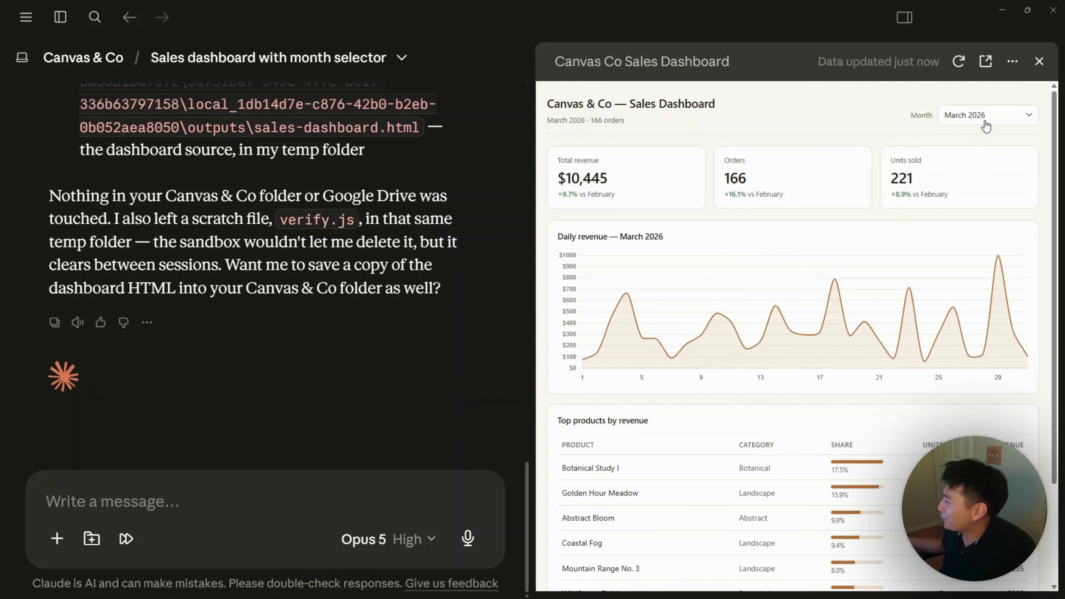
left_click(1004, 124)
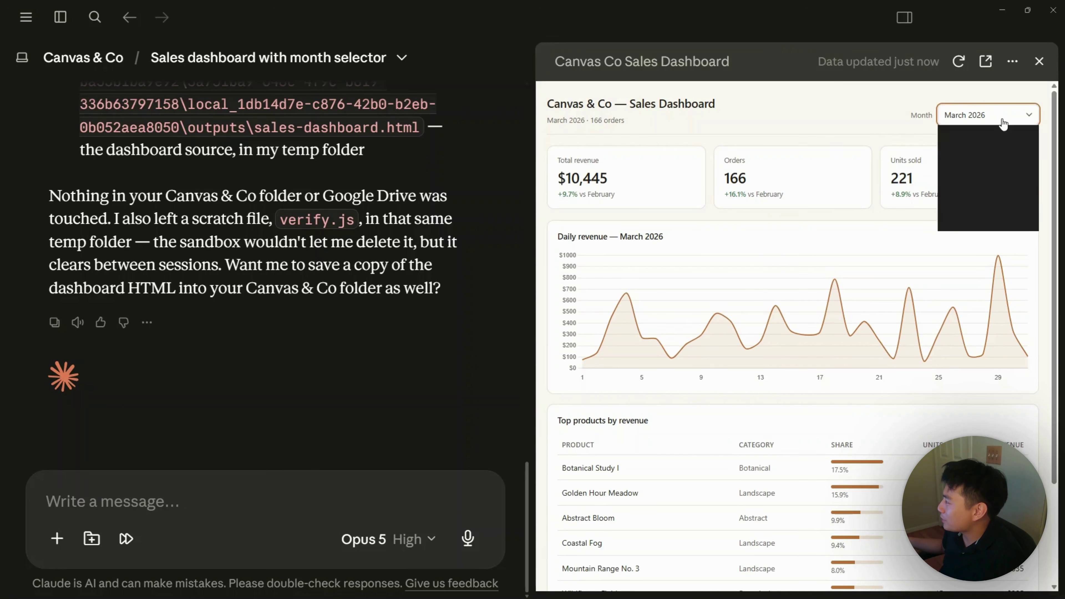
left_click(984, 134)
scroll(841, 213, "down", 2)
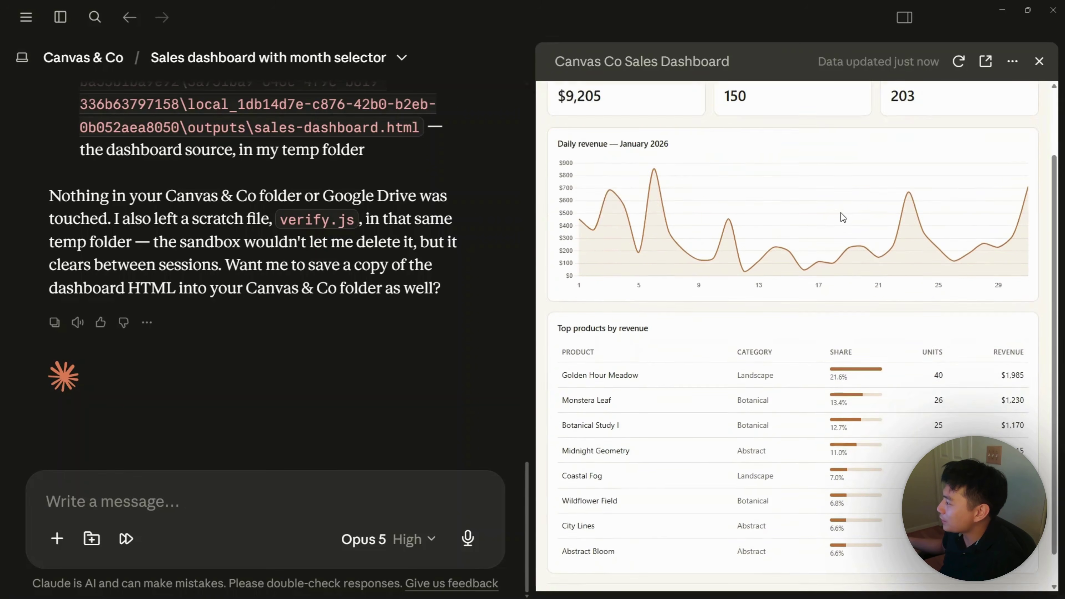
scroll(841, 212, "up", 3)
scroll(841, 213, "down", 4)
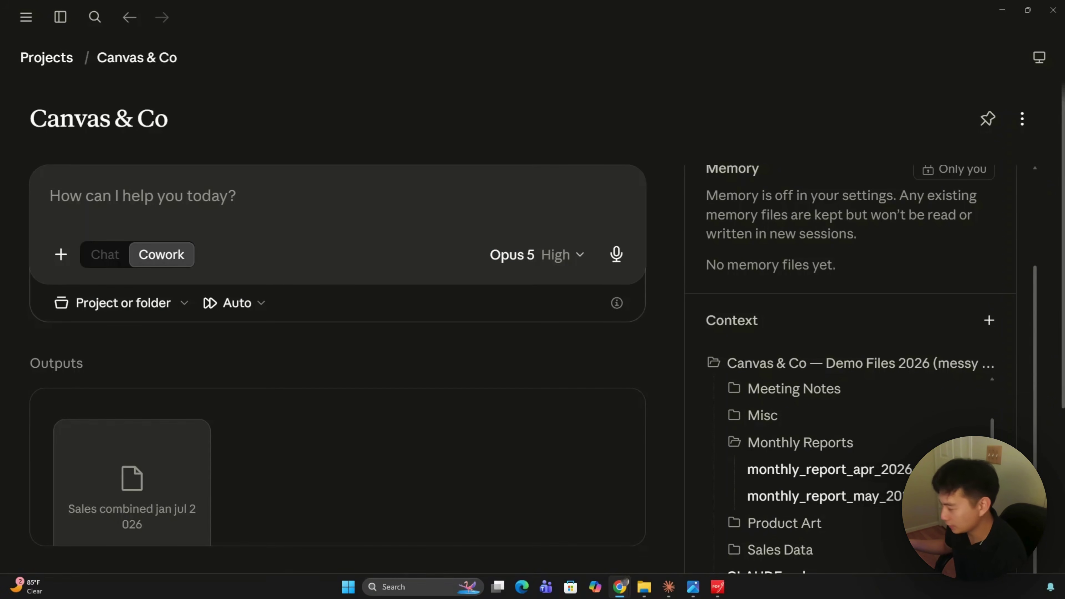
left_click(718, 586)
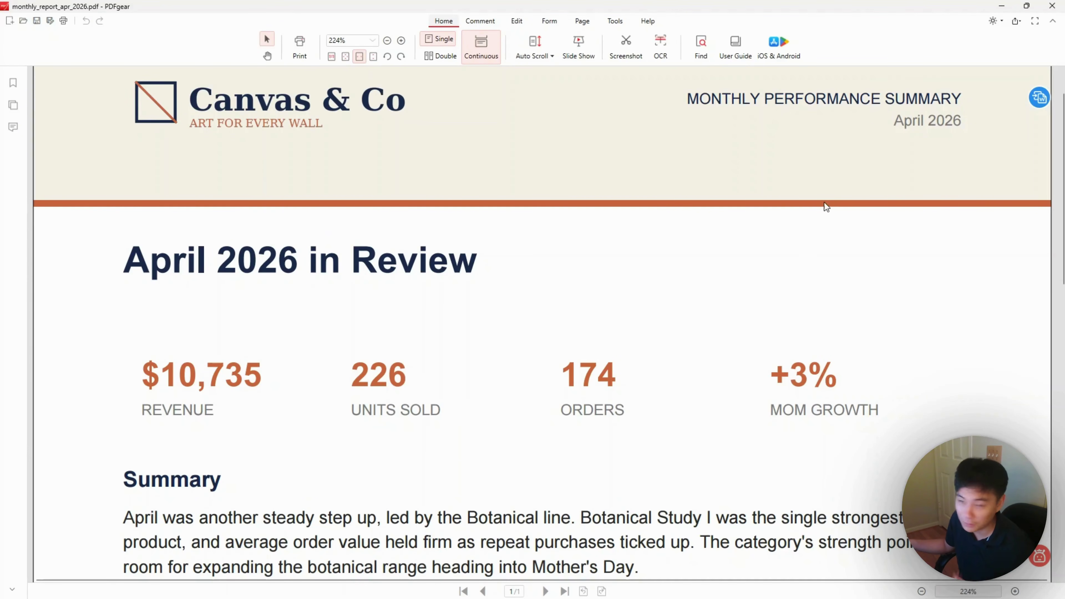
left_click(1001, 6)
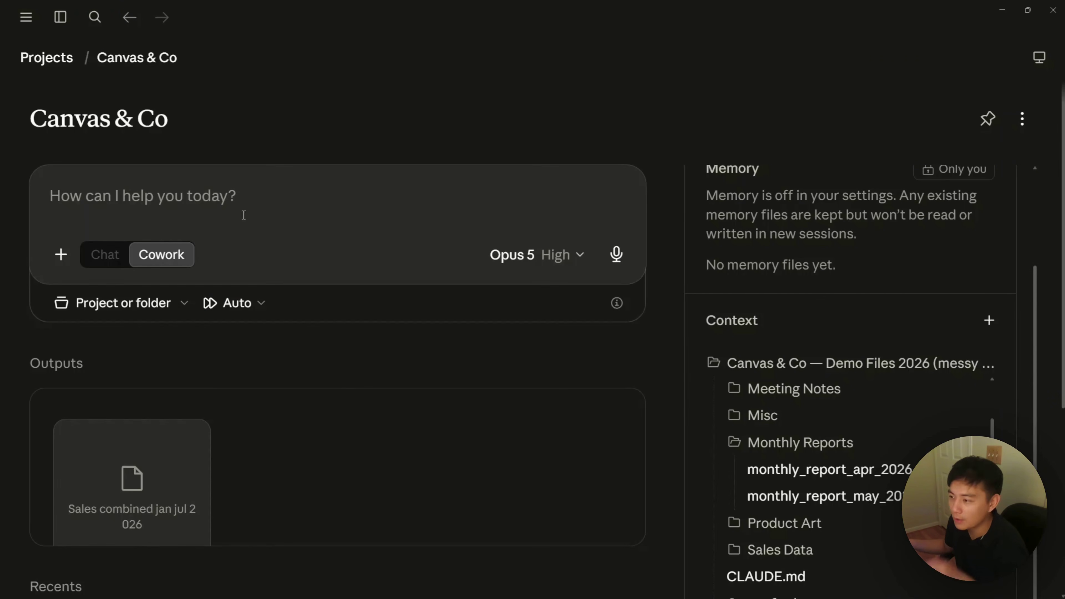
Step: Submit the pasted June 2026 report request to generate monthly_report_jun_2026.pdf
type("Write the June 2026 monthly report for Canvas & Co. Match the format of the existing reports in the Monthly Reports folder: a headline row with revenue, units sold, orders, and month-over-month growth; a short summary paragraph; a top-products list with revenue; and action items. Pull the numbers from the June sales data, and you can sanity-check against the June team meeting notes. Save it as a PDF using our usual file-naming format.")
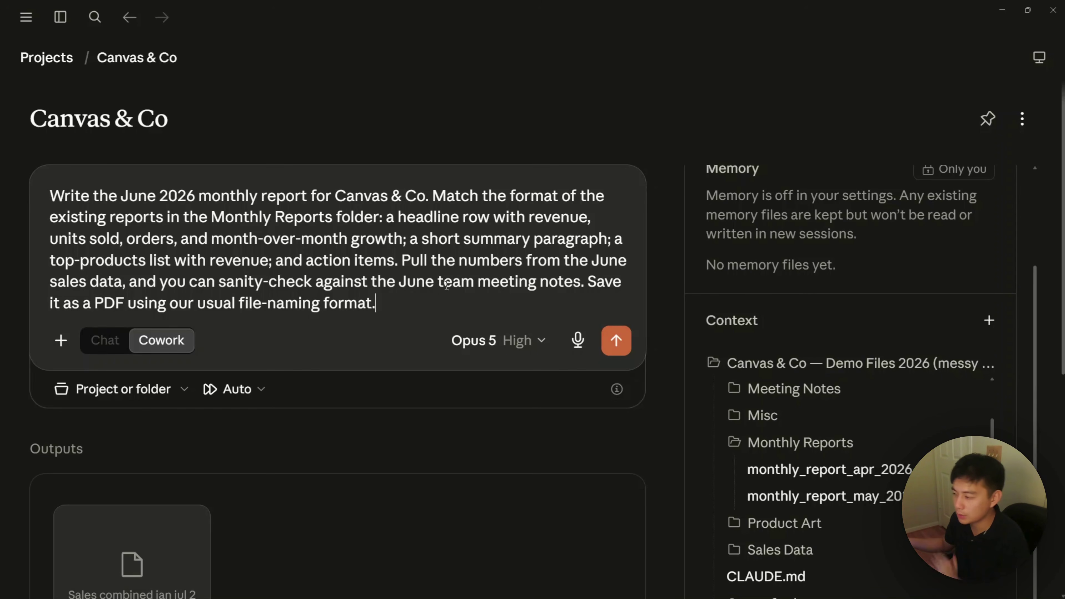
left_click(614, 341)
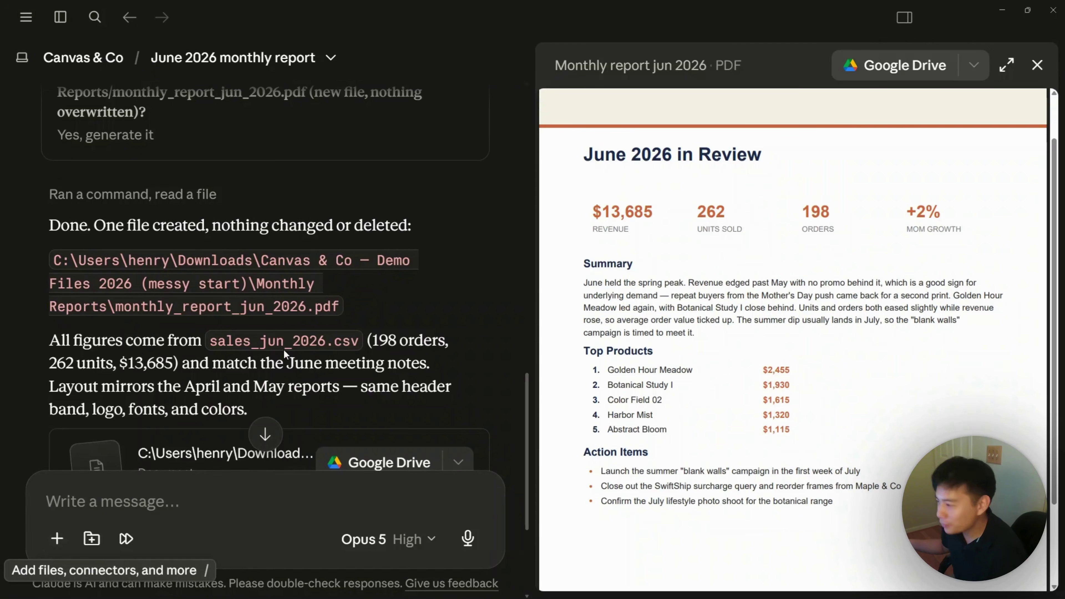
scroll(656, 275, "up", 2)
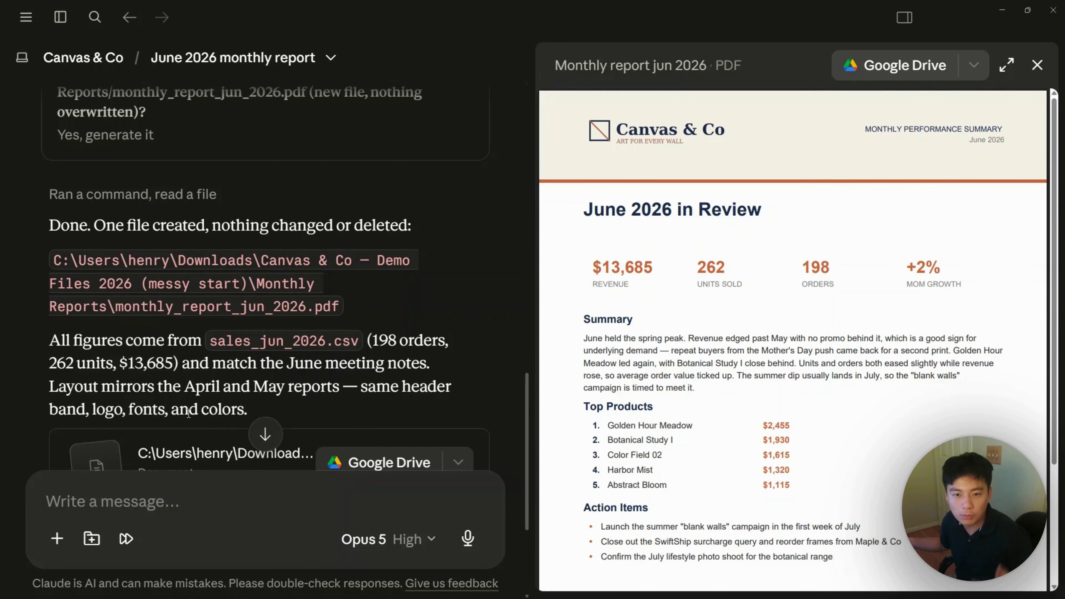
scroll(176, 390, "down", 3)
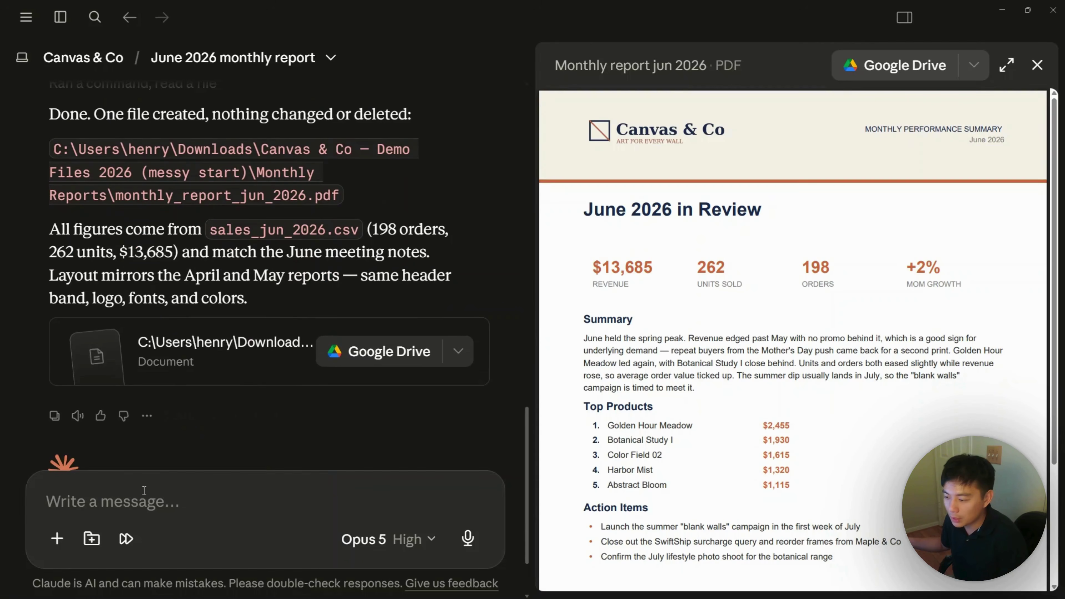
scroll(167, 452, "down", 2)
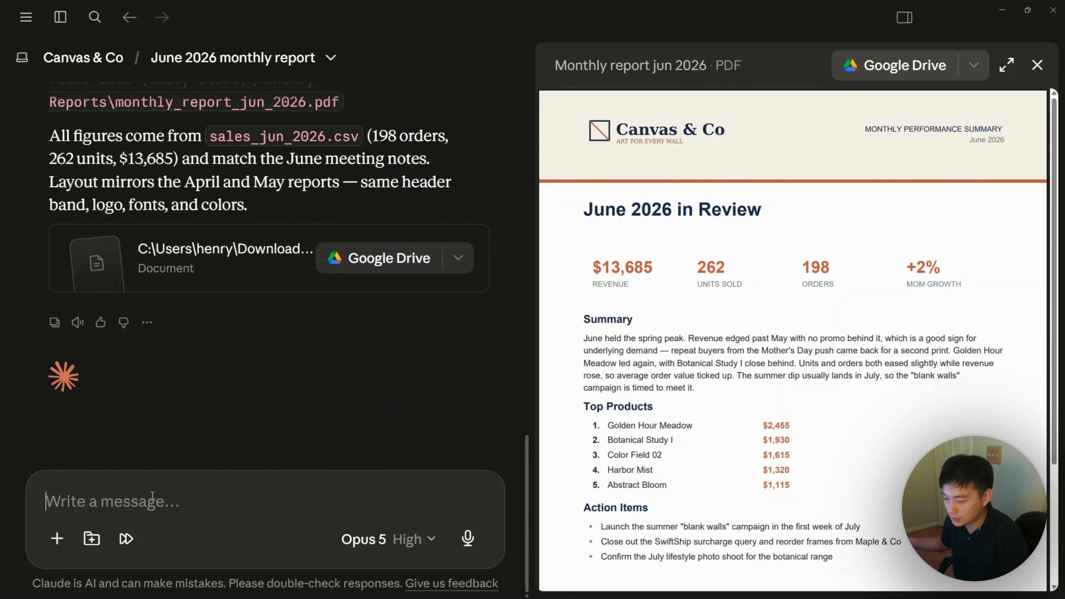
Step: Send the request to turn the monthly report into a reusable /monthly-report skill
type("Turn this into a reusable skill called \"monthly-report\" so I can make the same report for any month just by pointing it at that month's sales data. Capture the format, the metrics, and our house style so it comes out the same every time.")
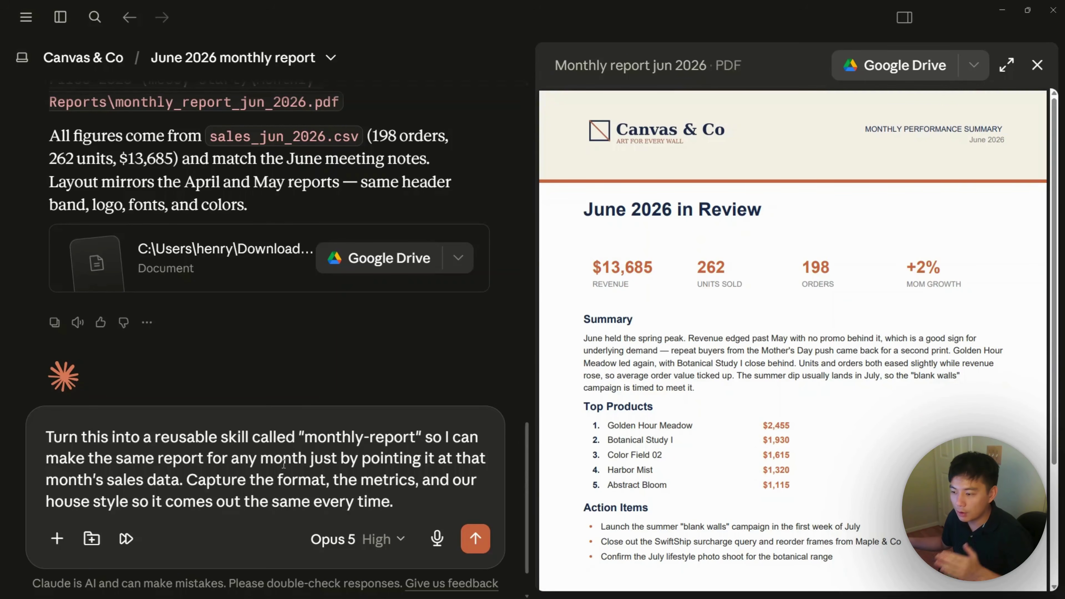
left_click(476, 542)
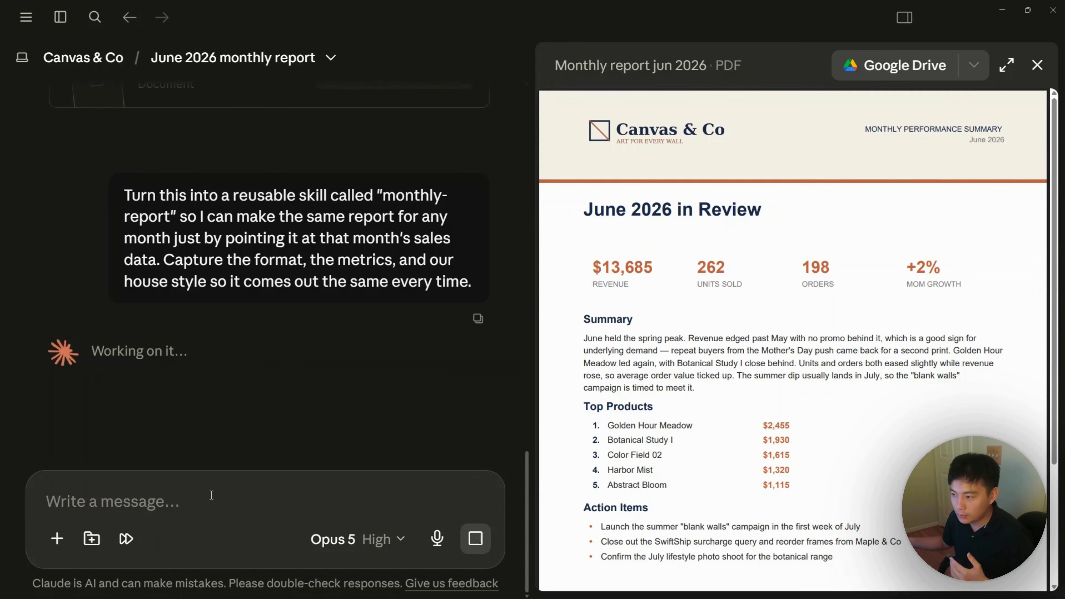
type("/month")
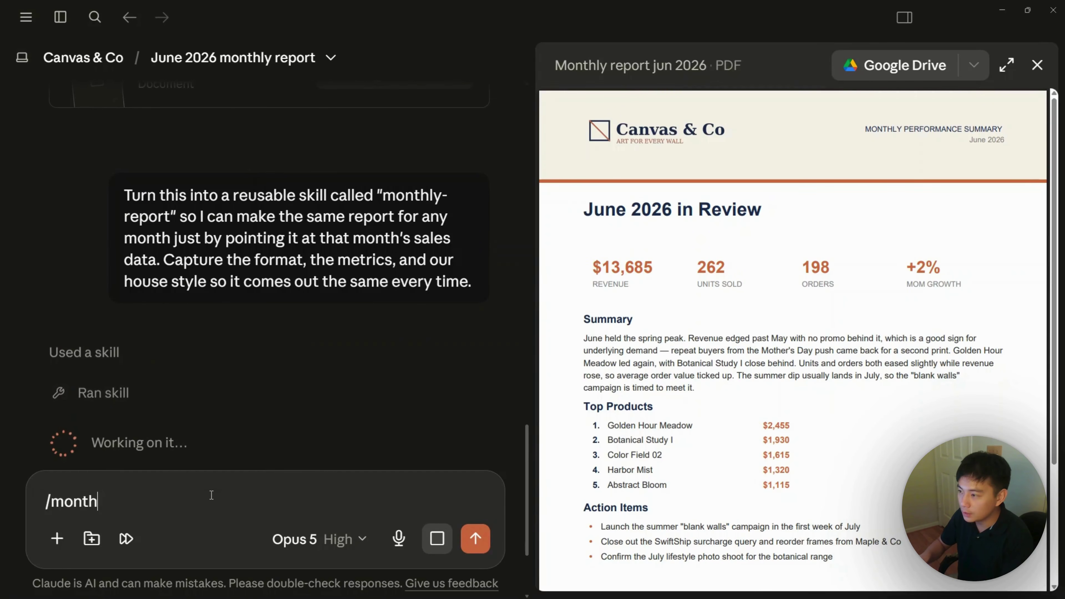
type("ly-report")
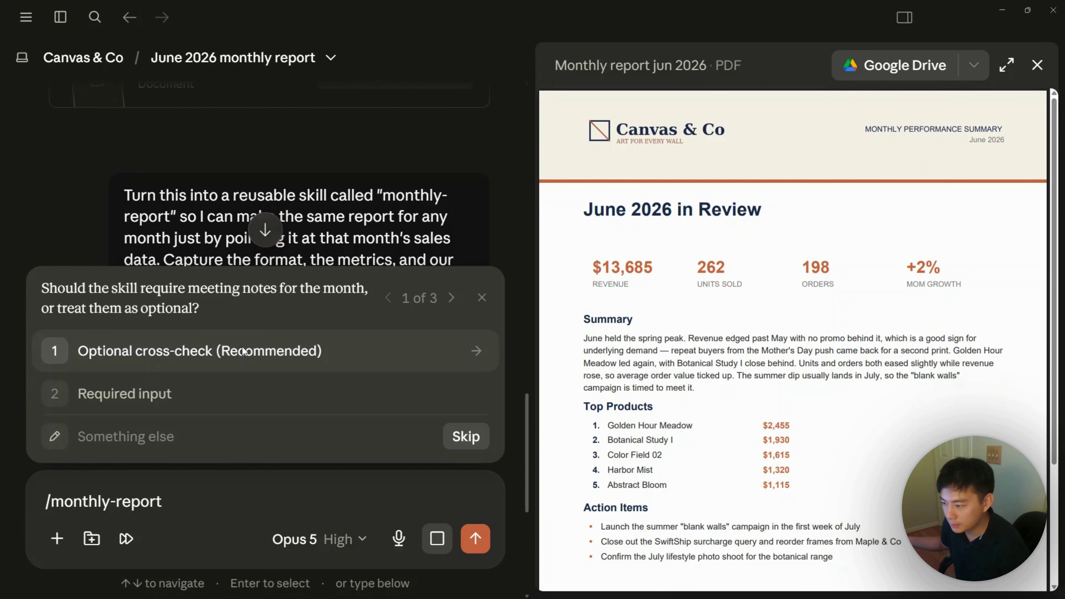
Step: Answer the follow-ups: meeting notes as optional cross-check, Stop and ask me, test on a couple of months
left_click(244, 352)
left_click(197, 357)
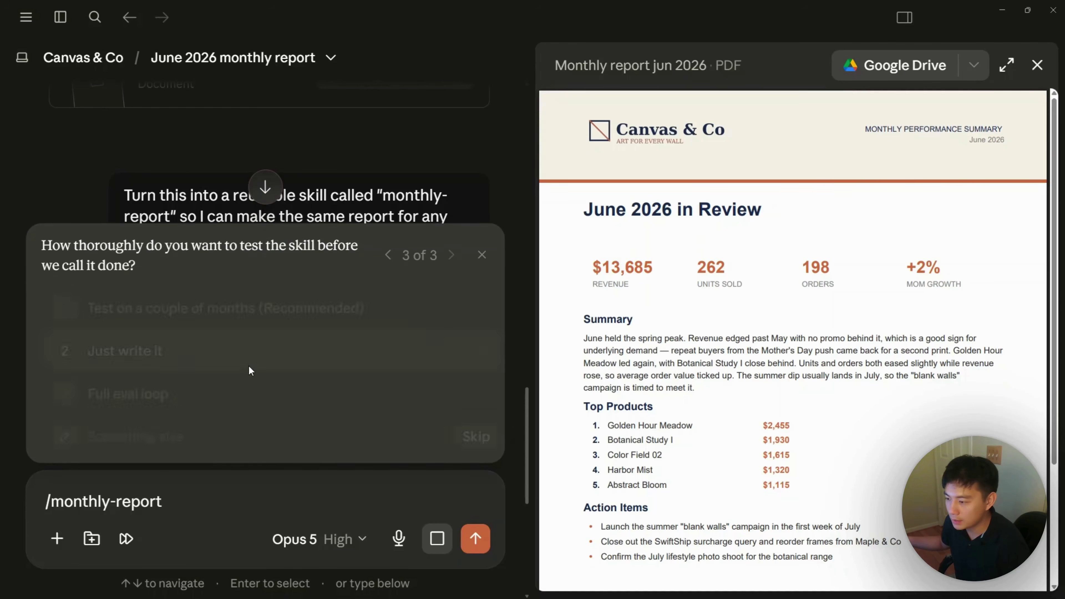
left_click(228, 310)
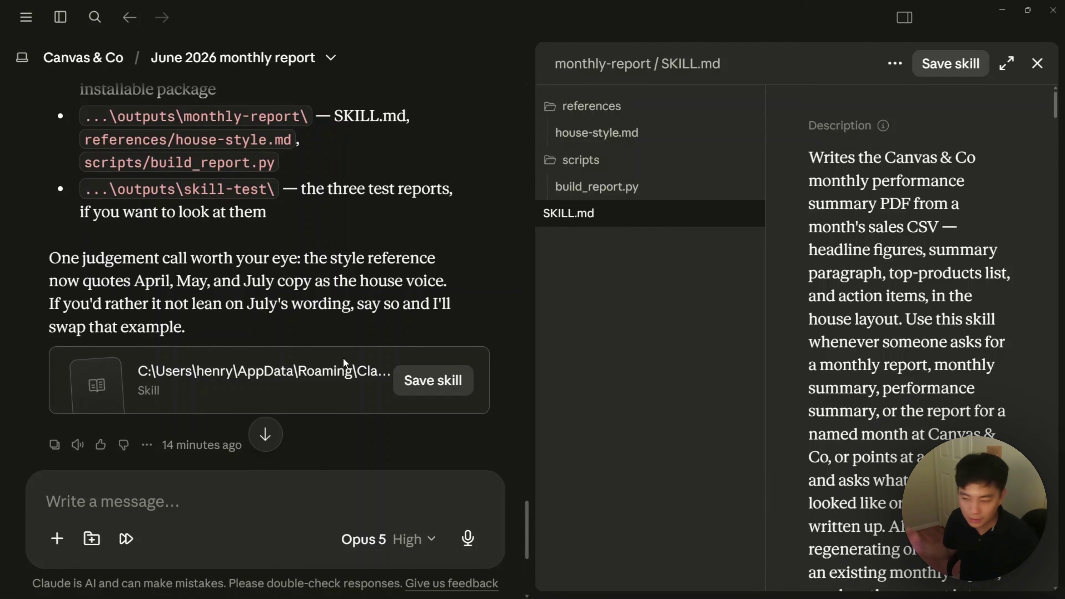
Step: Save the monthly-report skill, replacing the existing one, and run it once via /monthly-report
left_click(433, 390)
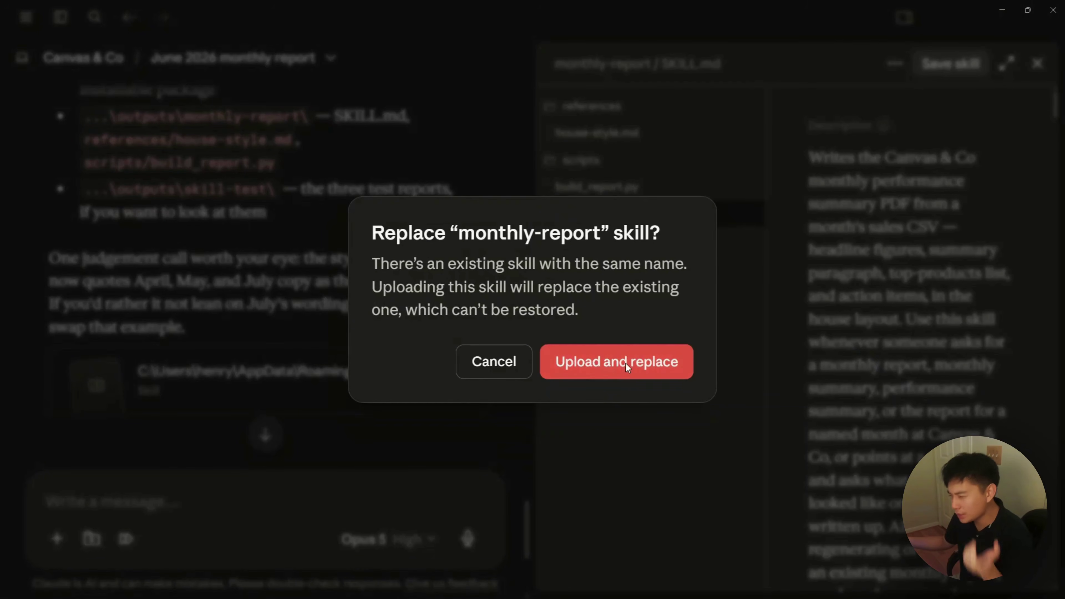
left_click(624, 363)
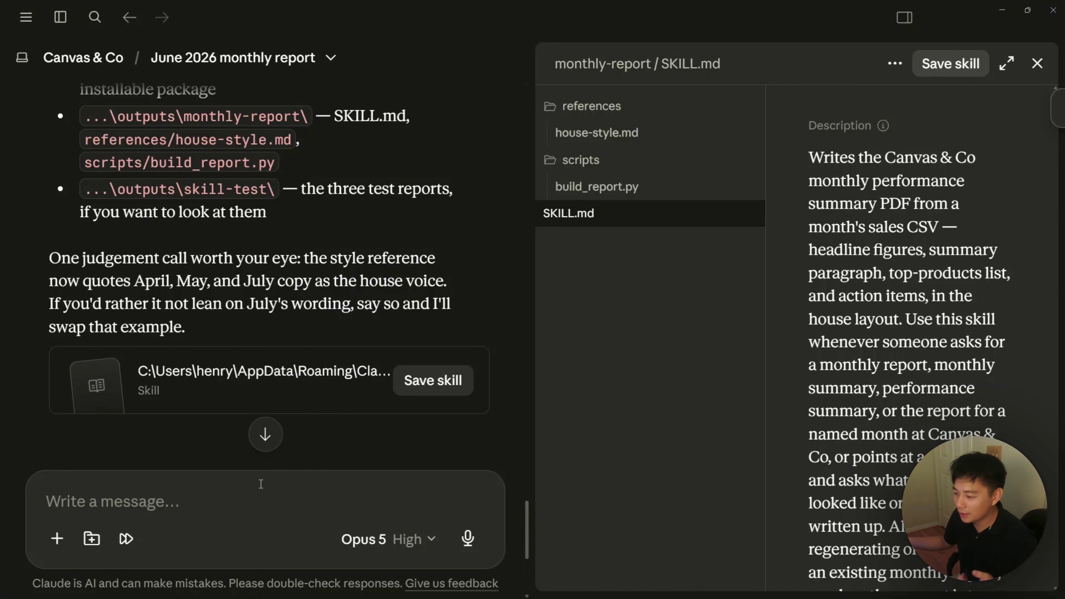
left_click(258, 488)
type("/mon")
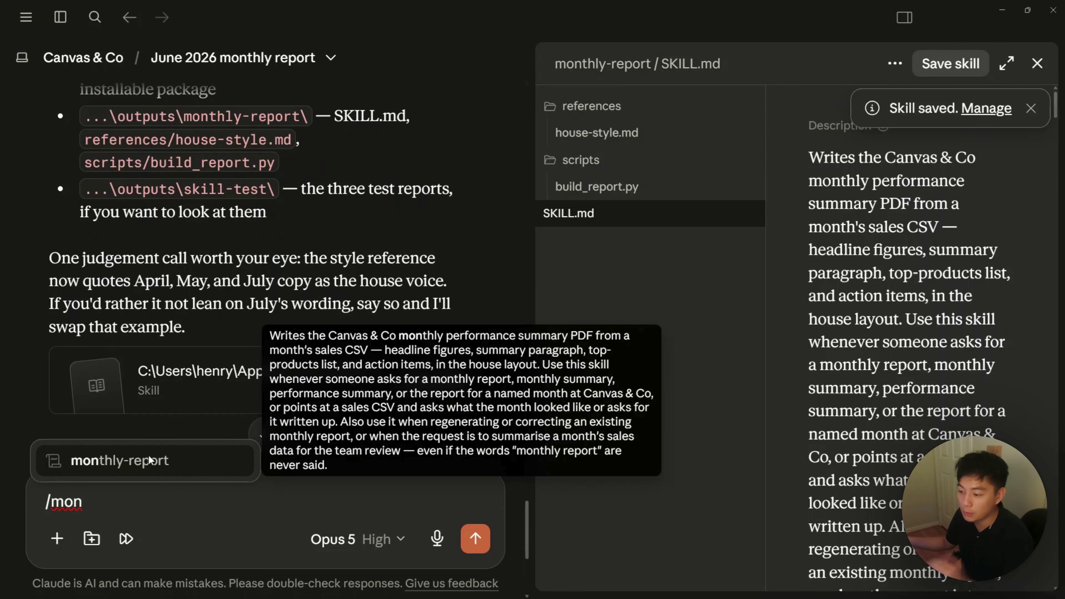
left_click(31, 415)
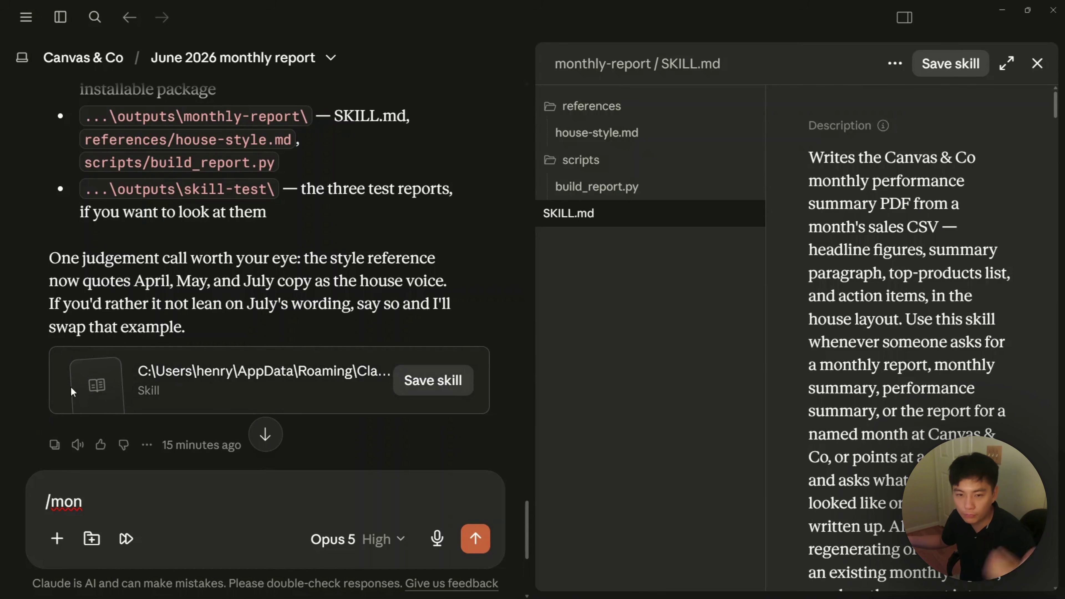
left_click(102, 499)
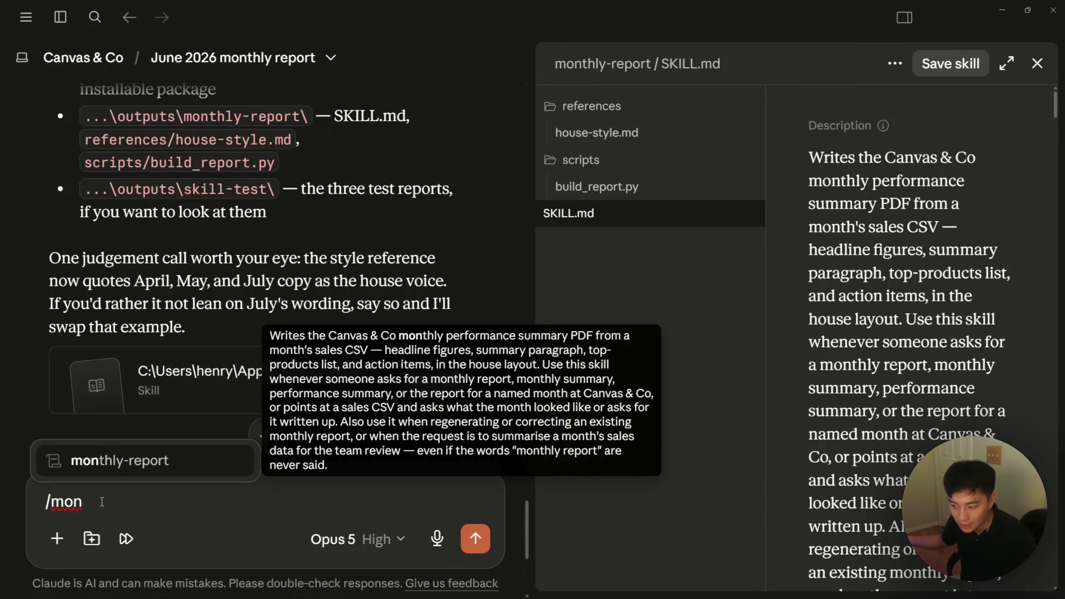
left_click(52, 334)
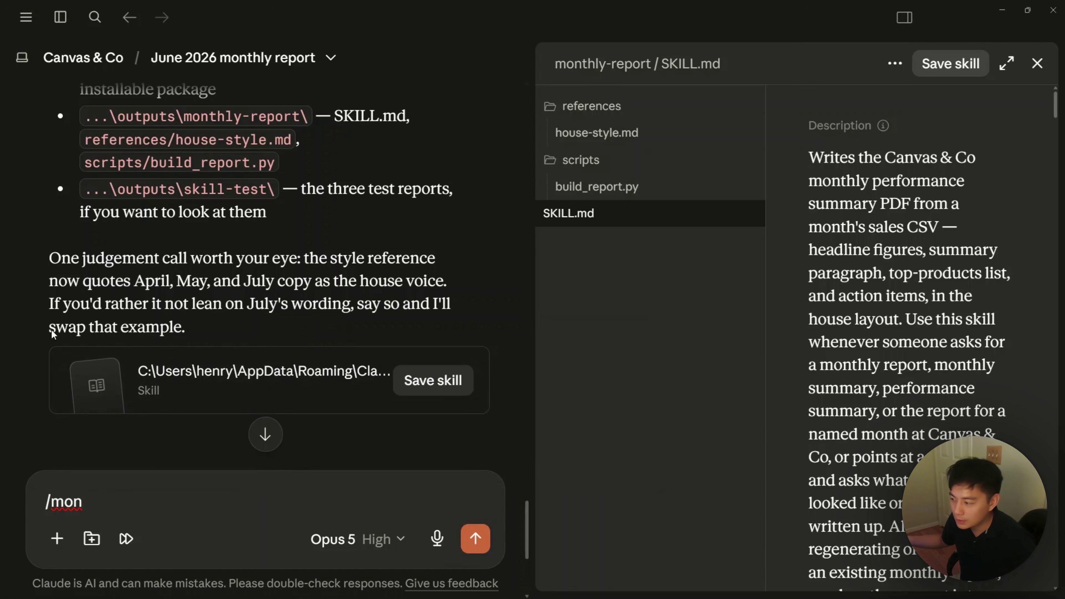
left_click(163, 492)
left_click(150, 462)
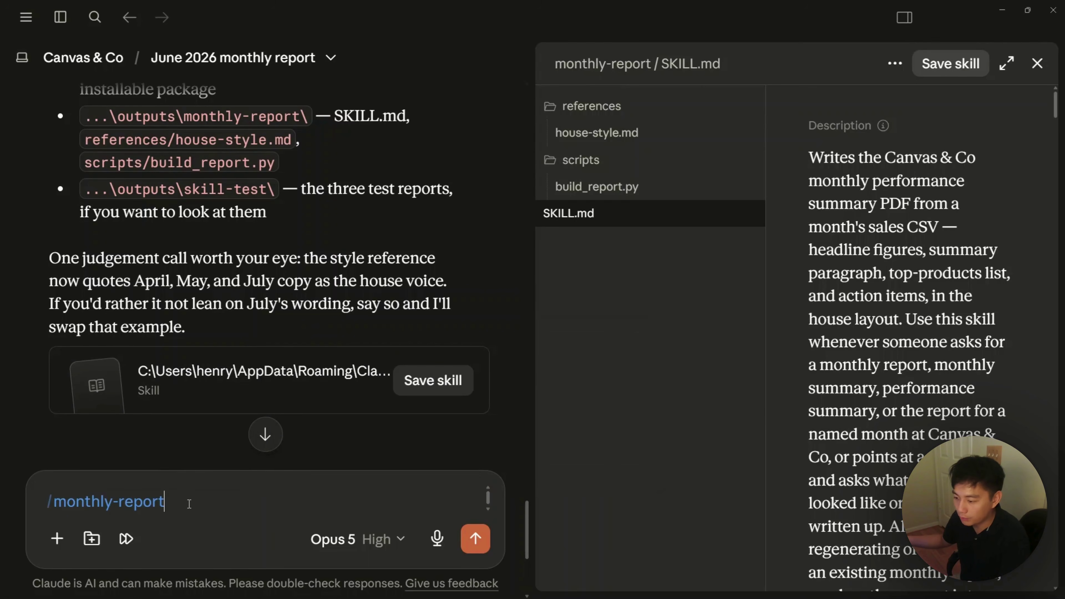
key("Return")
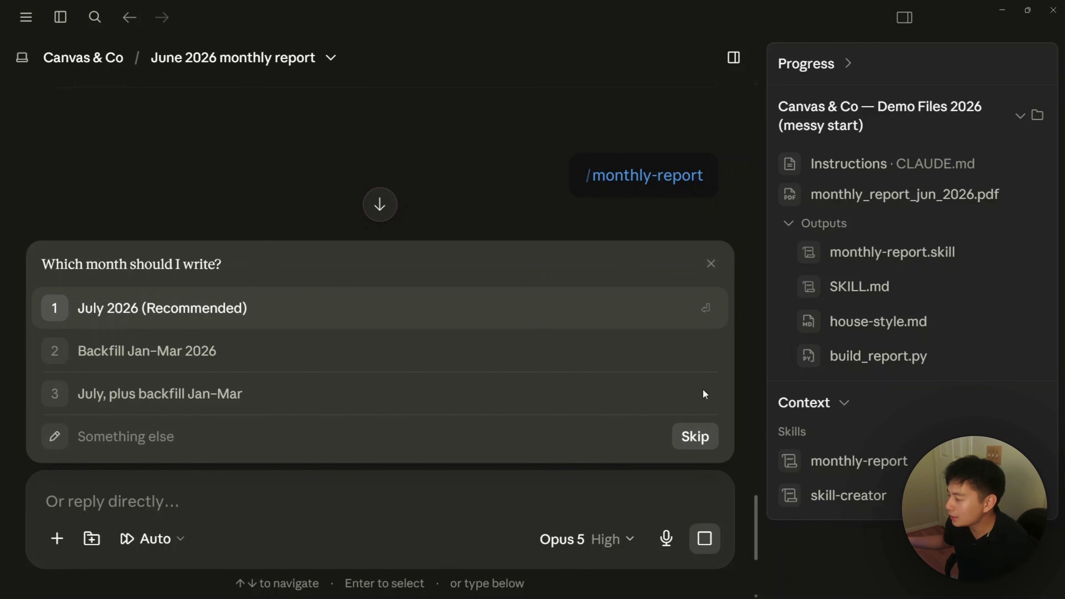
left_click(712, 540)
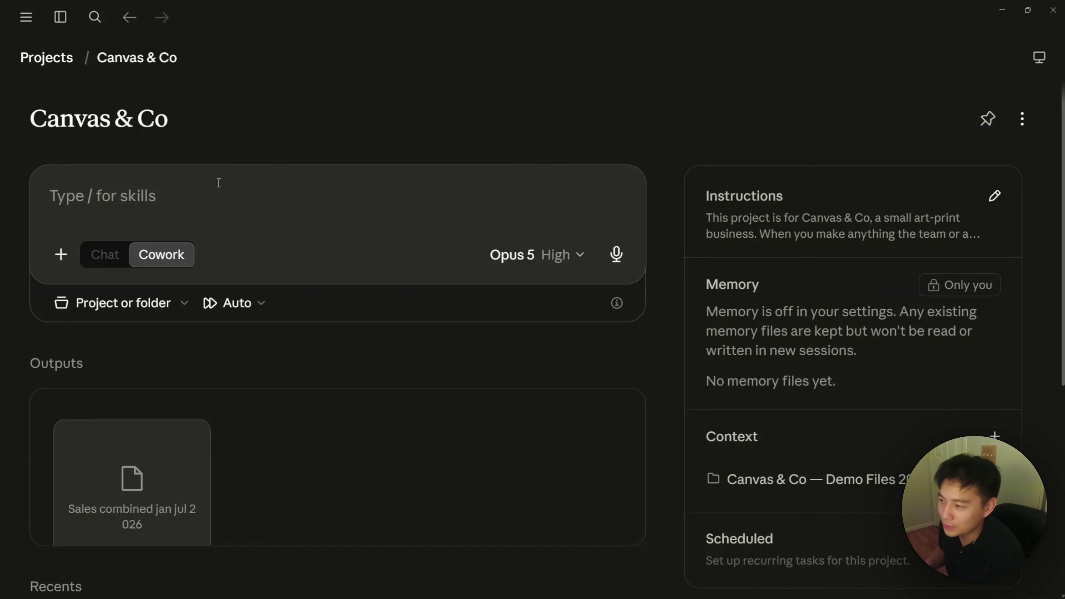
Step: Submit the request to schedule the monthly-report skill for the 1st of every month
type("/mont")
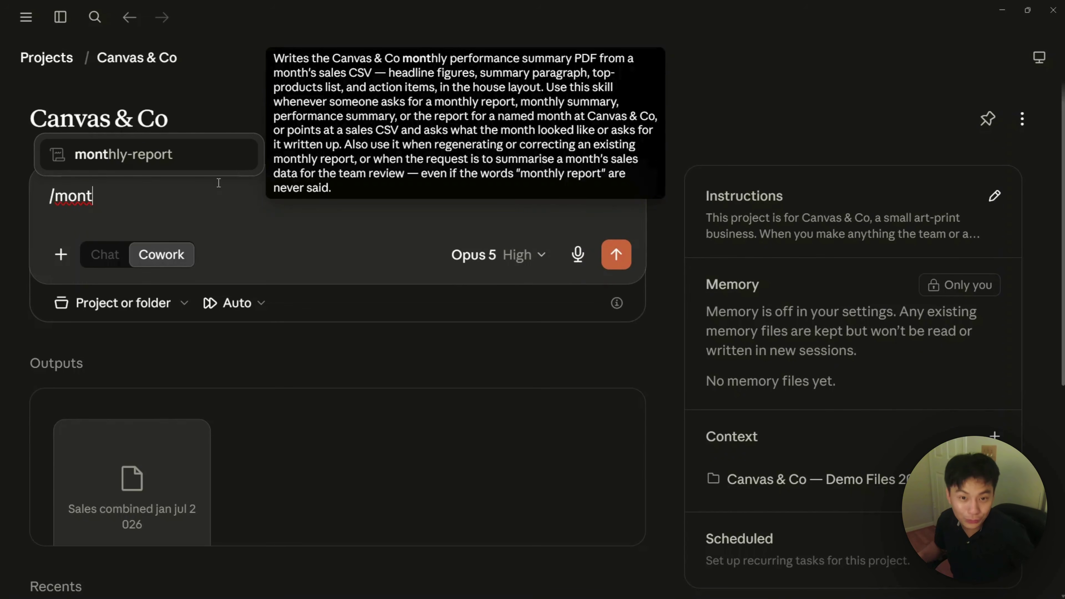
key("BackSpace")
key("BackSpace")
key("BackSpace")
key("BackSpace")
key("BackSpace")
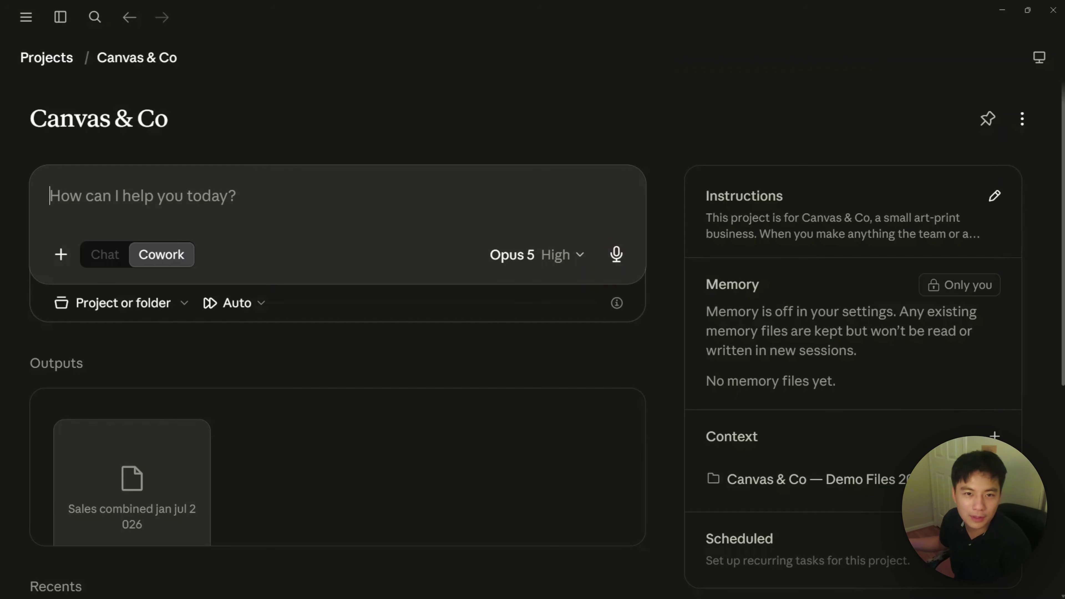
type("Set up a schedule that runs the monthly-report skill on the first of every month")
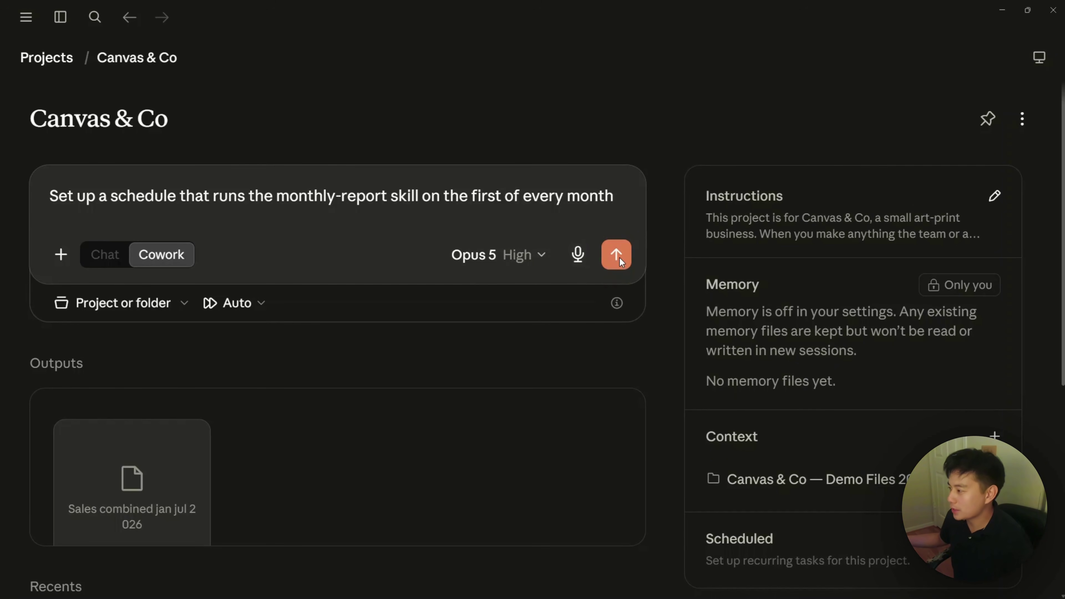
left_click(618, 256)
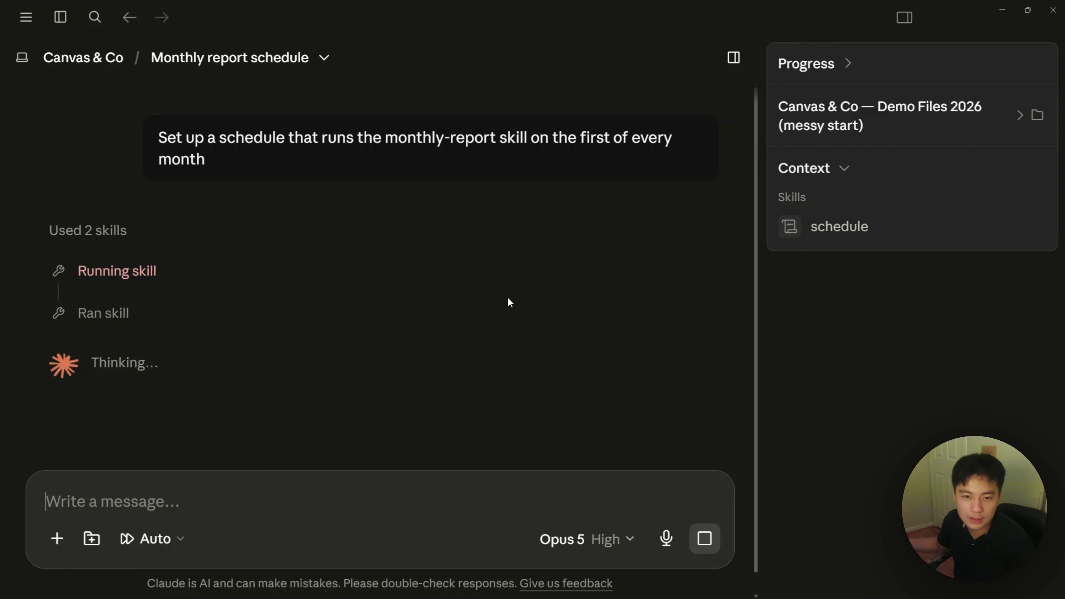
Step: Create the Canvas co monthly report schedule running at 8:00 AM on each month's 1st
left_click(289, 309)
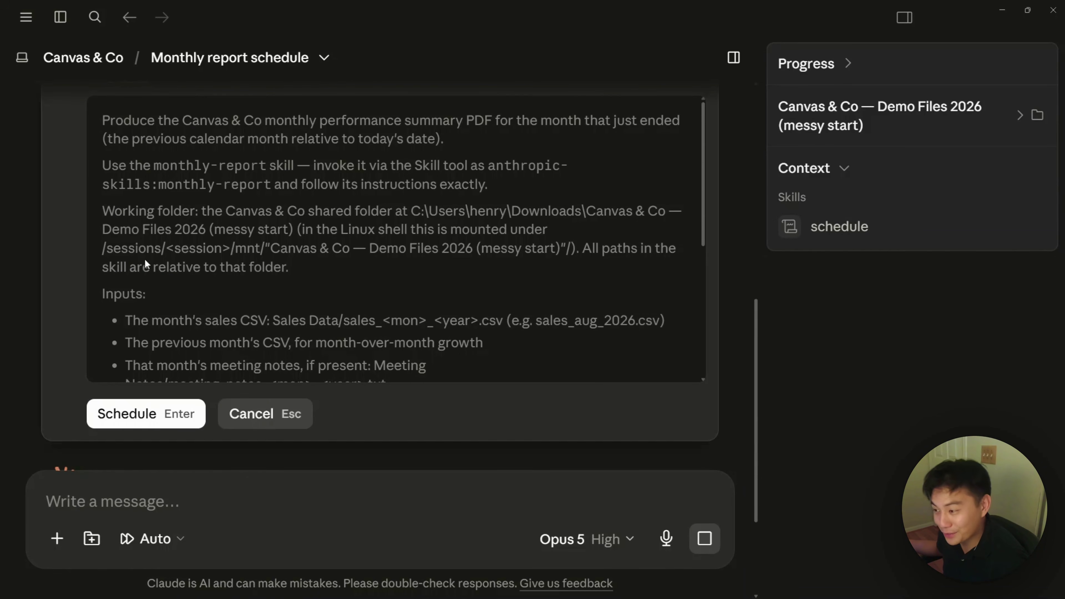
scroll(326, 278, "up", 1)
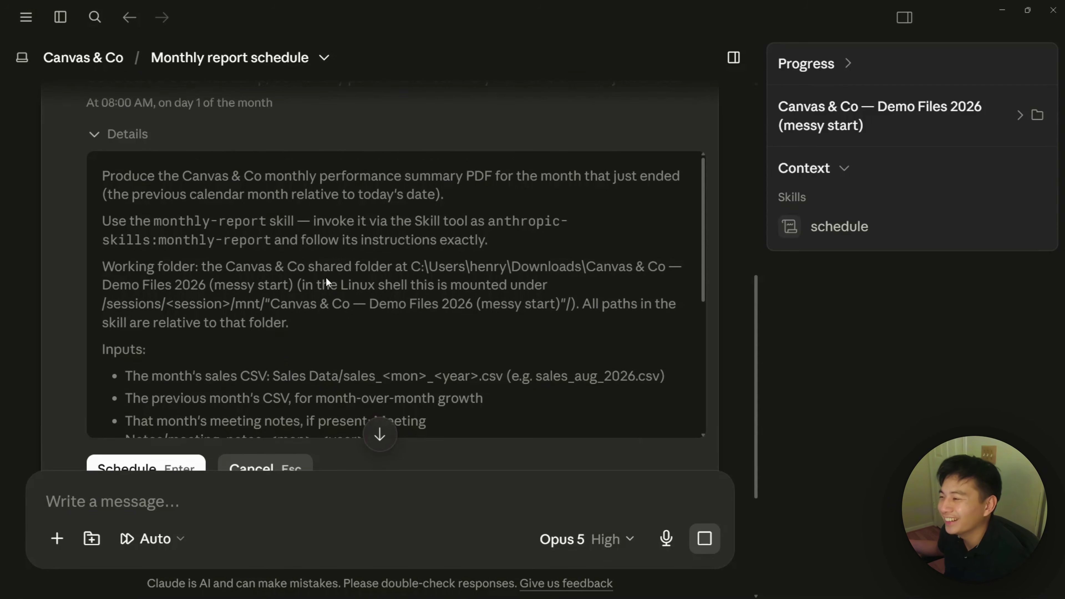
scroll(326, 279, "down", 1)
scroll(326, 279, "up", 1)
scroll(327, 278, "up", 1)
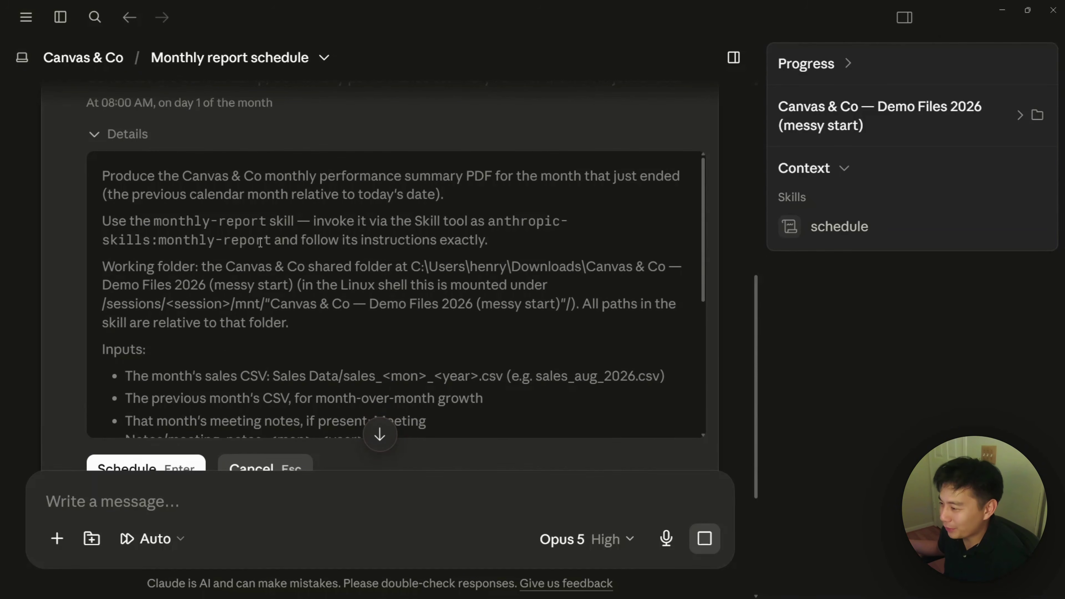
scroll(277, 244, "down", 1)
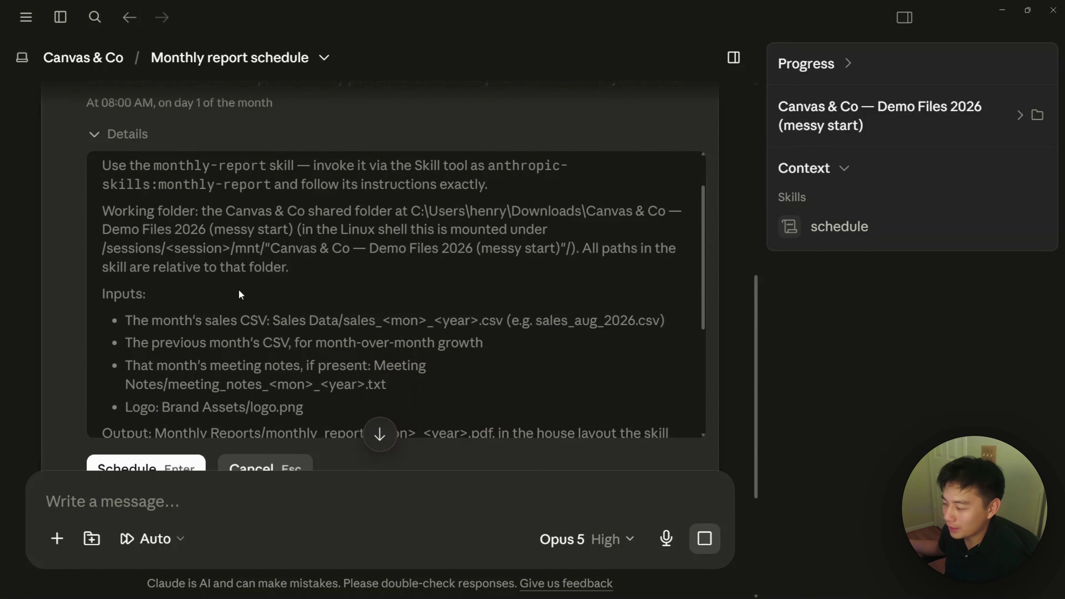
scroll(239, 292, "up", 1)
scroll(239, 291, "down", 1)
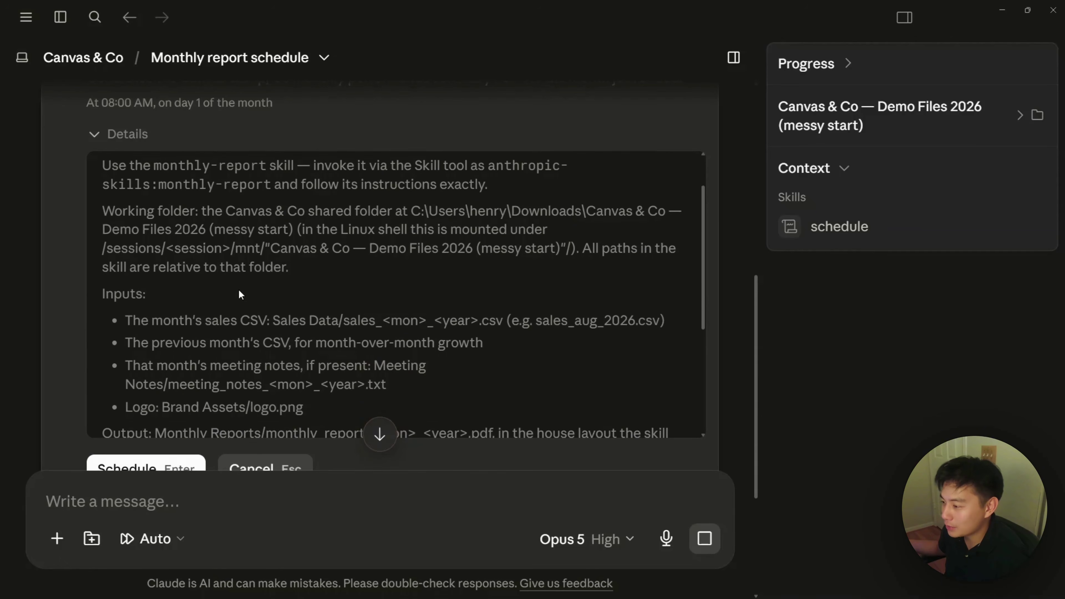
scroll(241, 294, "down", 4)
scroll(249, 315, "down", 1)
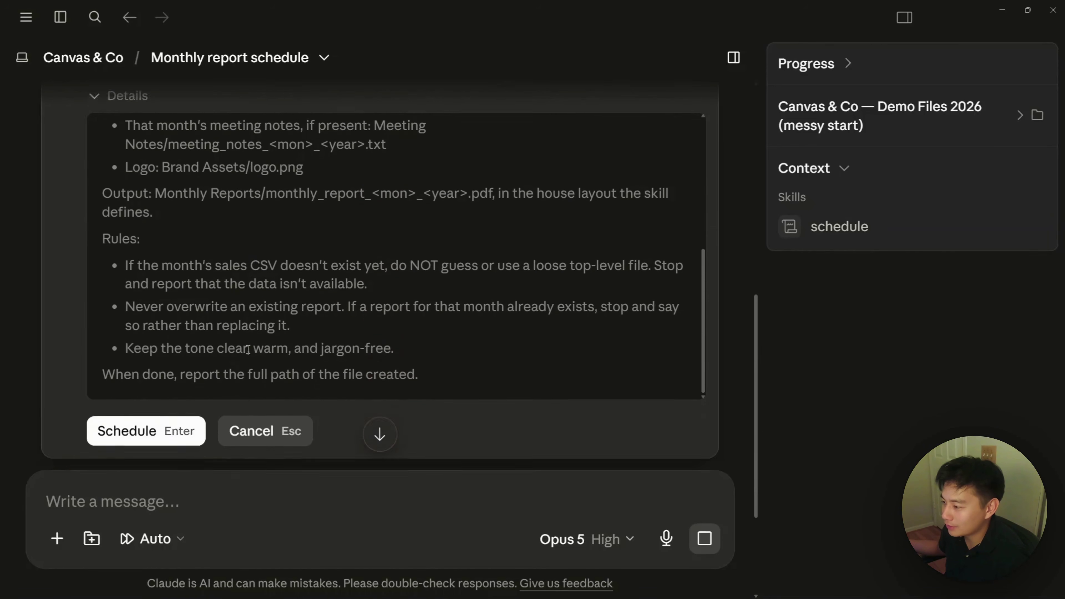
key("Return")
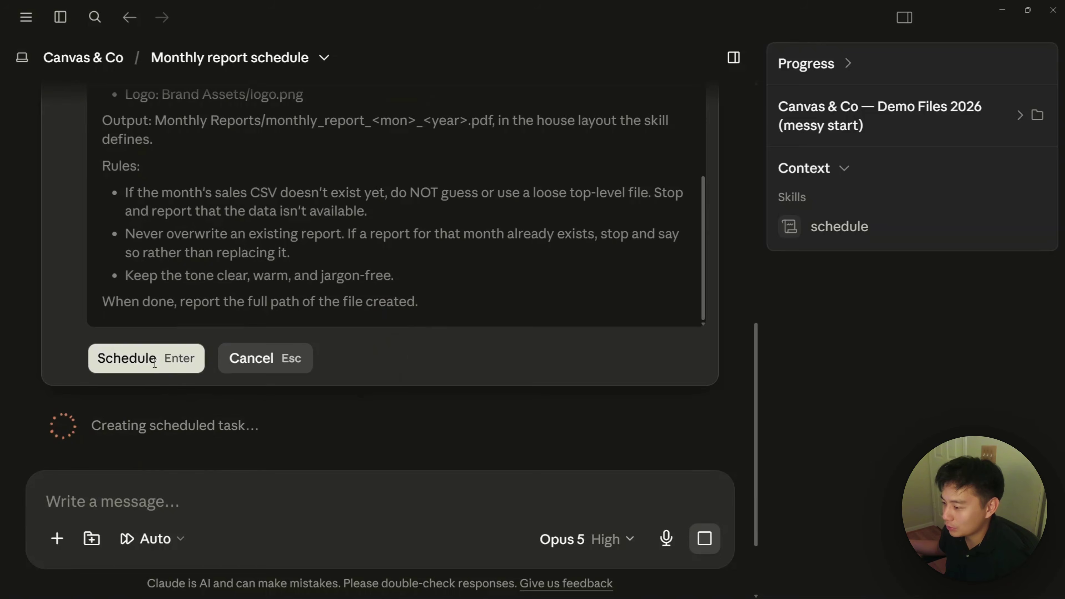
left_click(154, 360)
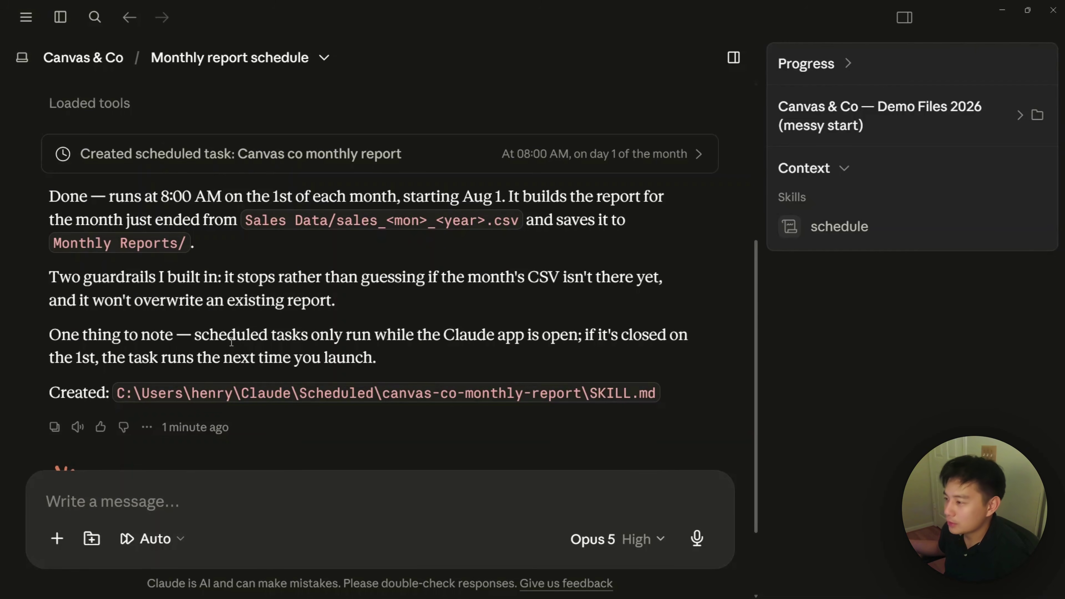
mouse_move(24, 19)
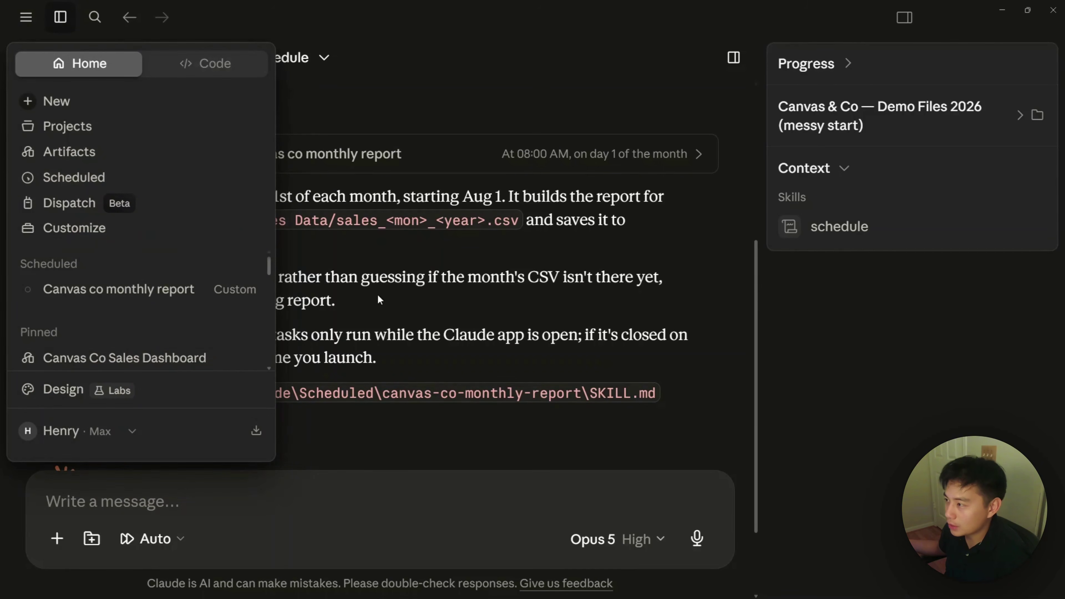
Step: Test-run the Canvas co monthly report task now, then return to the Canvas & Co project page
left_click(114, 67)
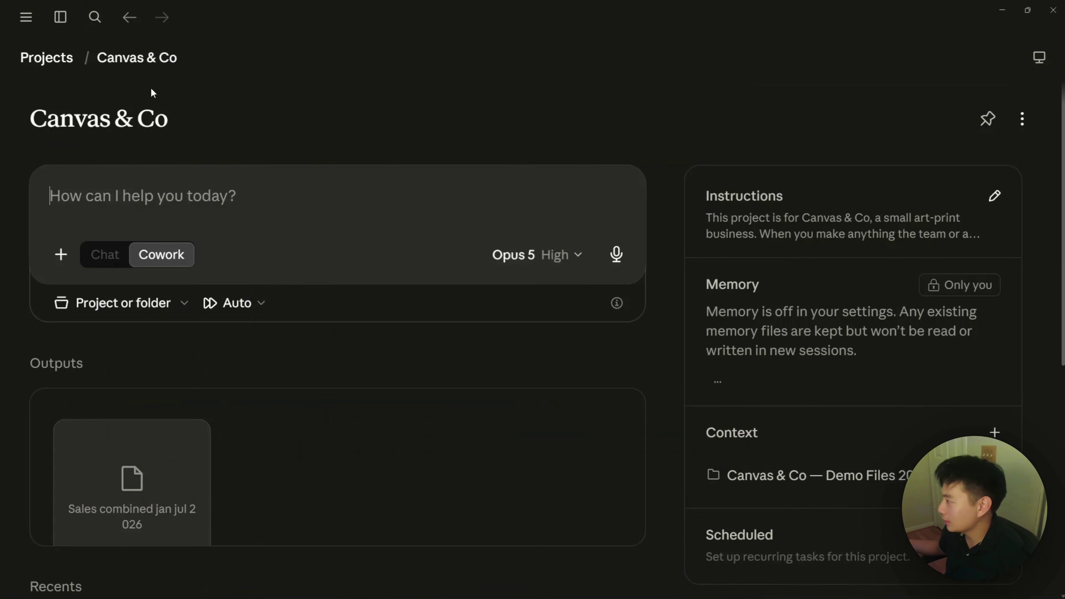
scroll(723, 361, "down", 5)
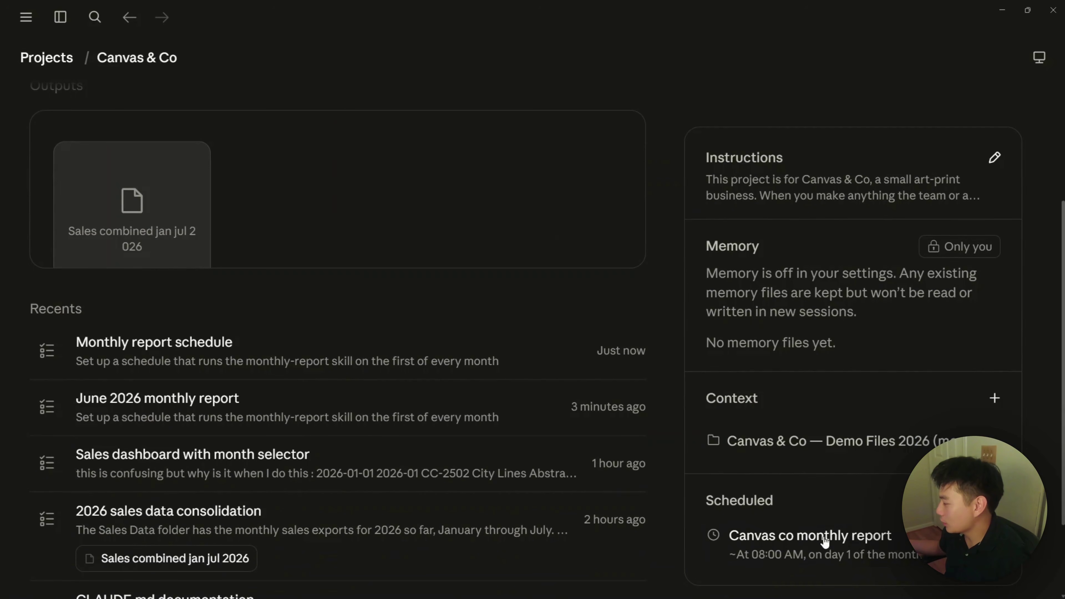
left_click(807, 559)
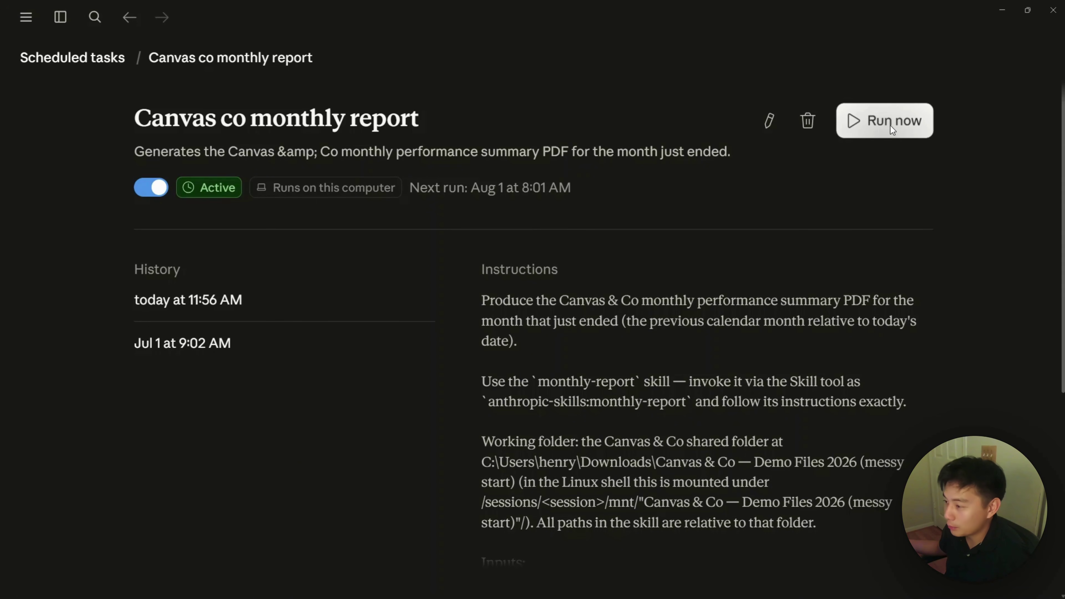
left_click(890, 126)
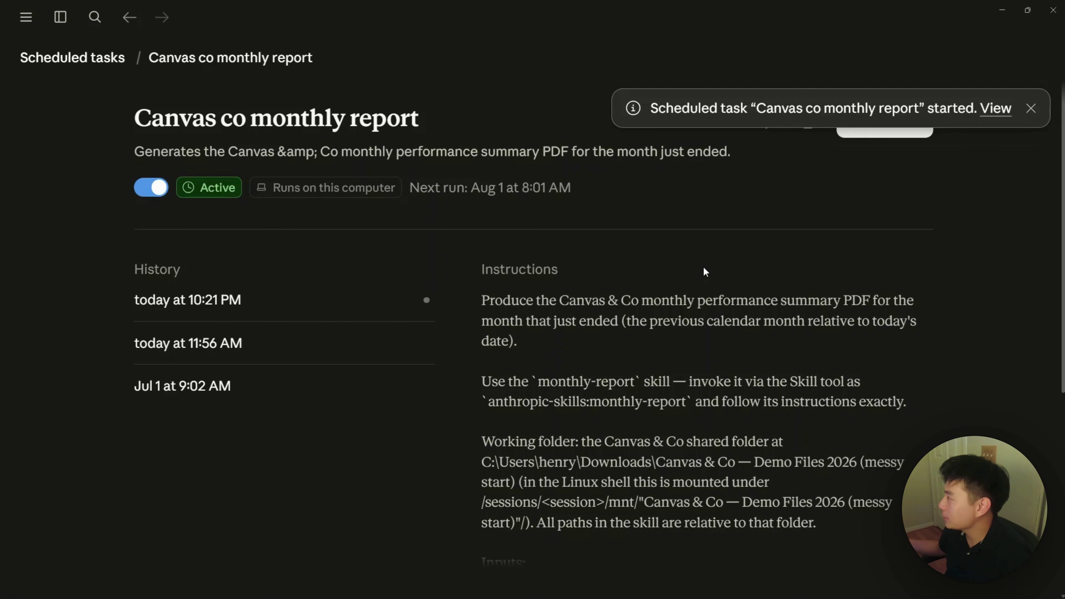
left_click(996, 108)
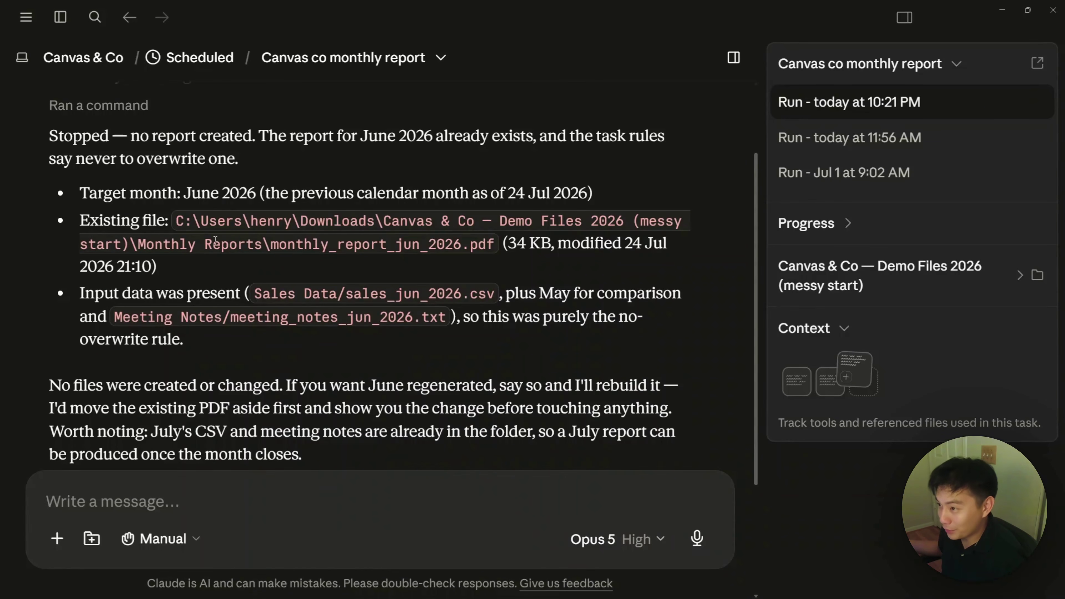
left_click(98, 62)
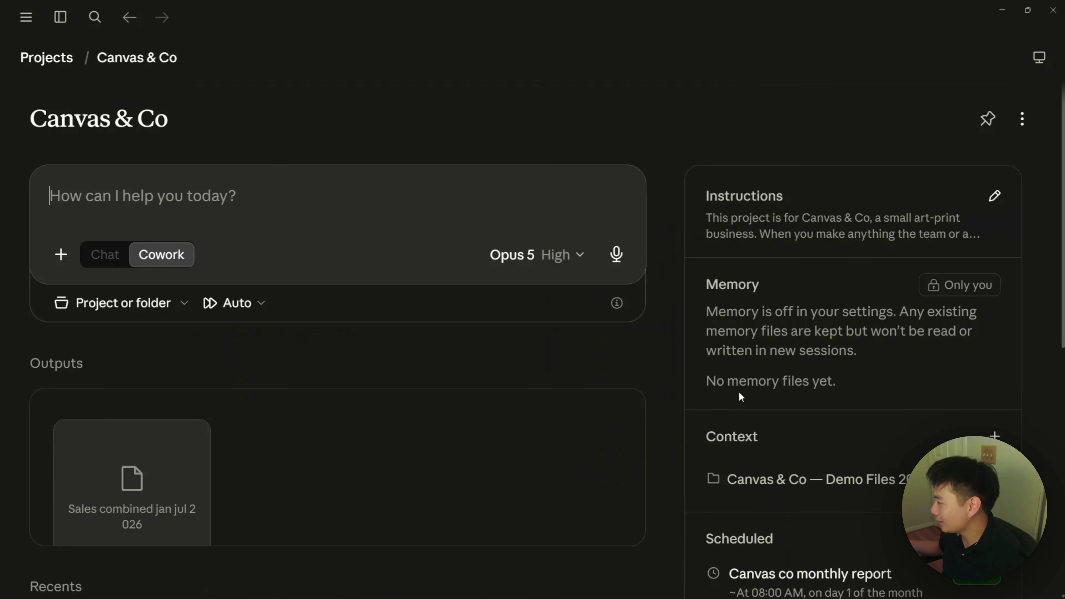
scroll(787, 470, "down", 3)
Step: Delete monthly_report_jun_2026 from the Monthly Reports folder, then minimize File Explorer
left_click(713, 442)
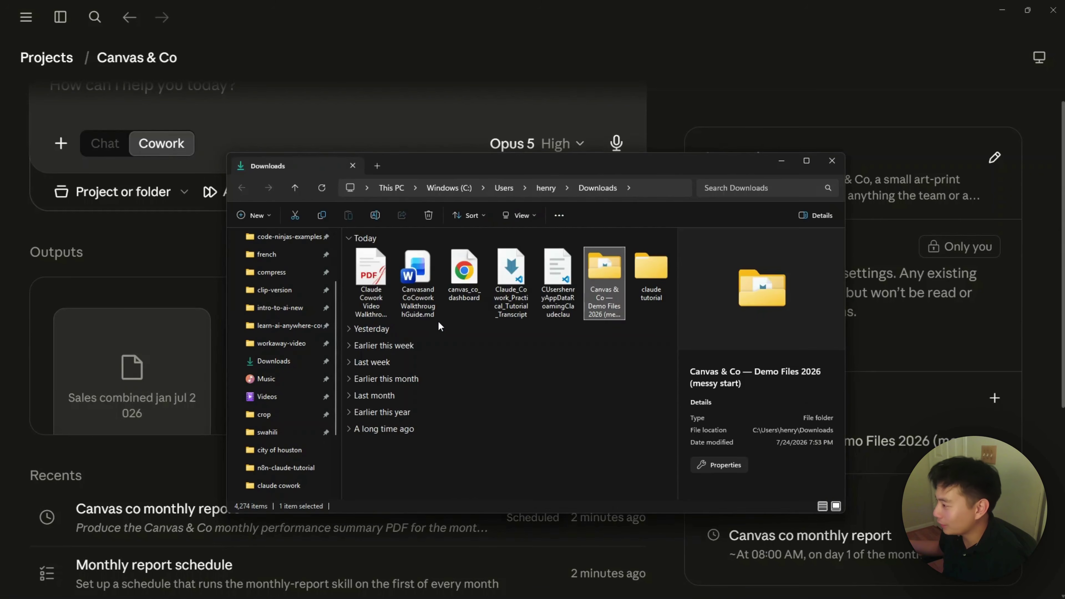
double_click(619, 275)
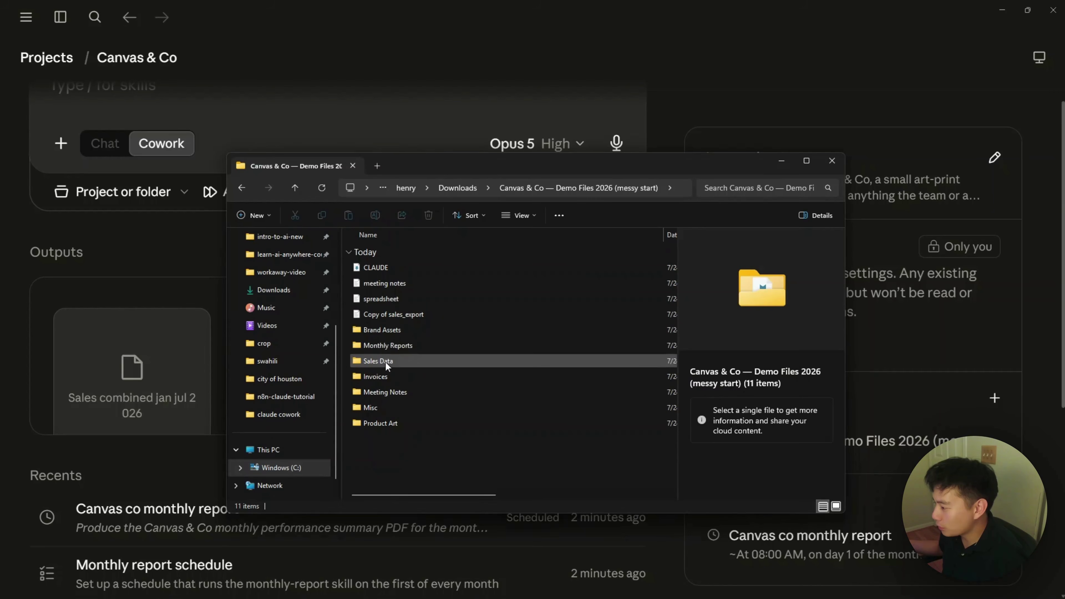
double_click(388, 346)
left_click(383, 271)
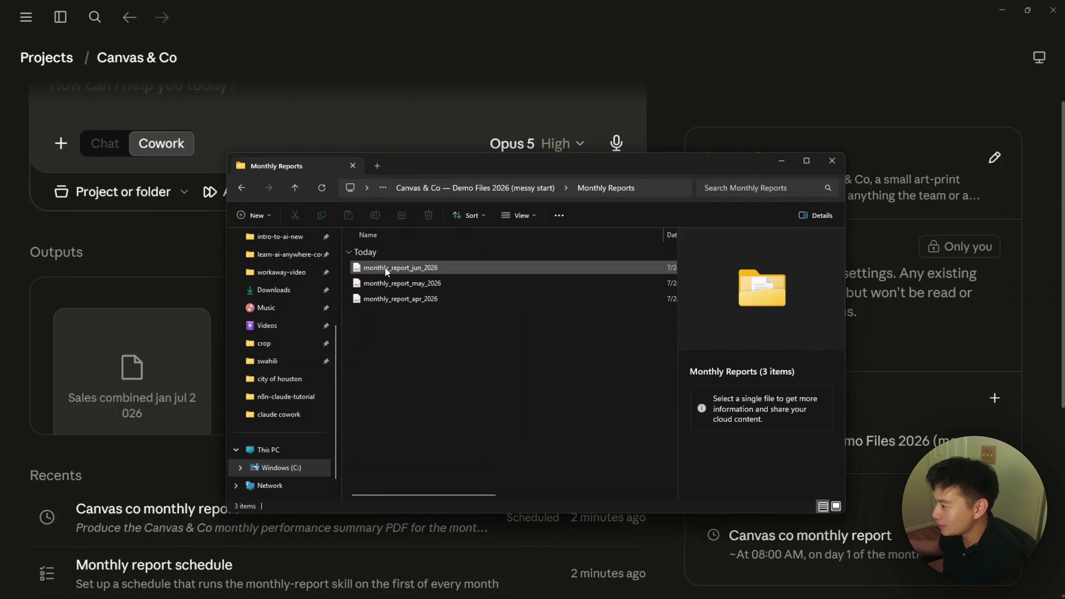
right_click(427, 230)
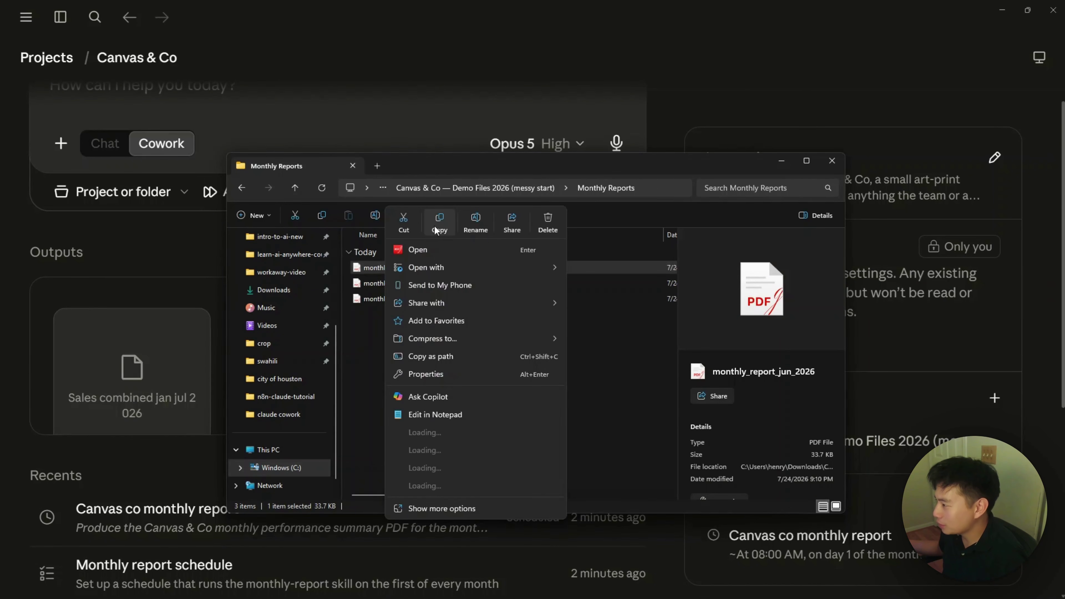
left_click(544, 220)
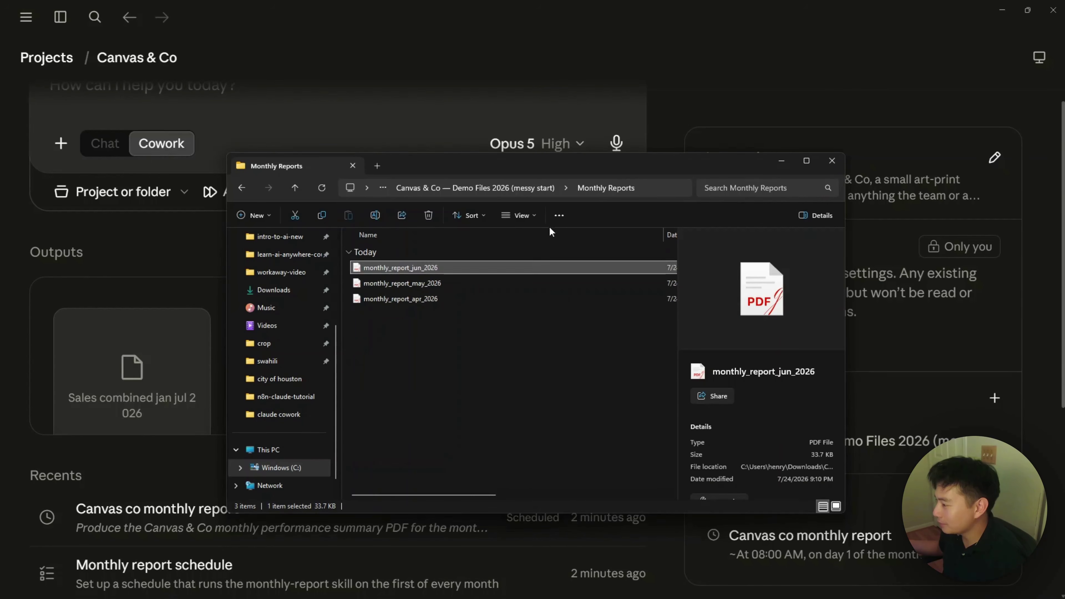
left_click(784, 161)
scroll(249, 230, "up", 3)
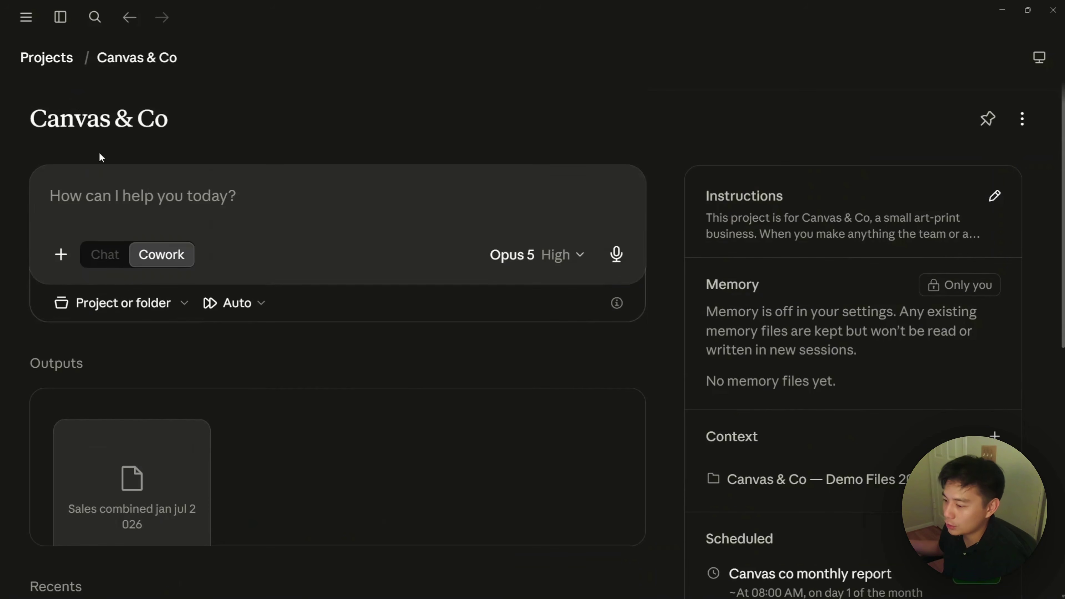
Step: Rerun the Canvas co monthly report task from Scheduled to regenerate the June 2026 PDF
left_click(27, 18)
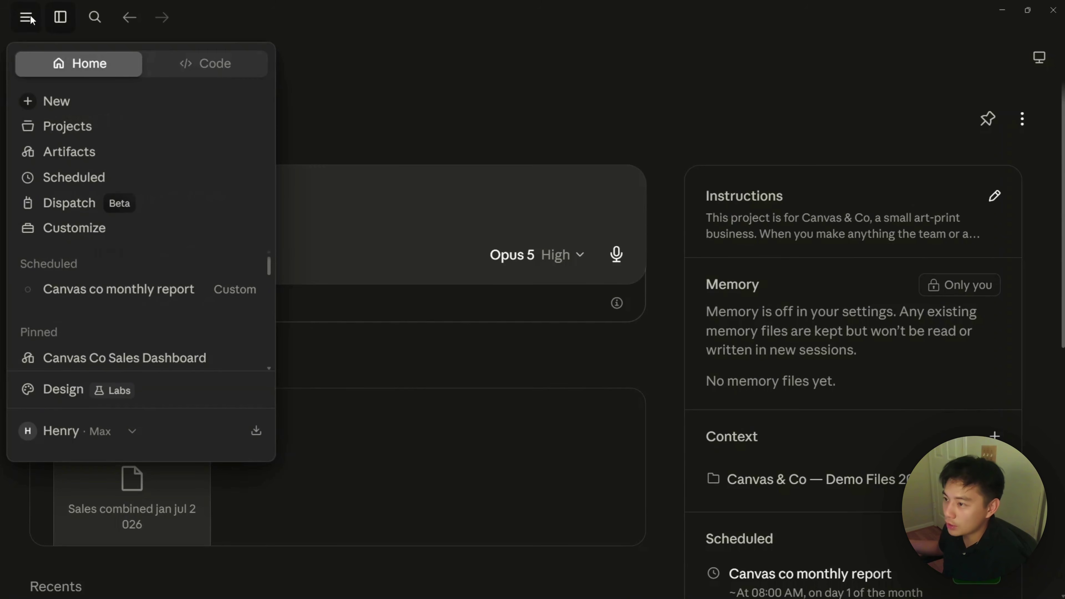
left_click(87, 180)
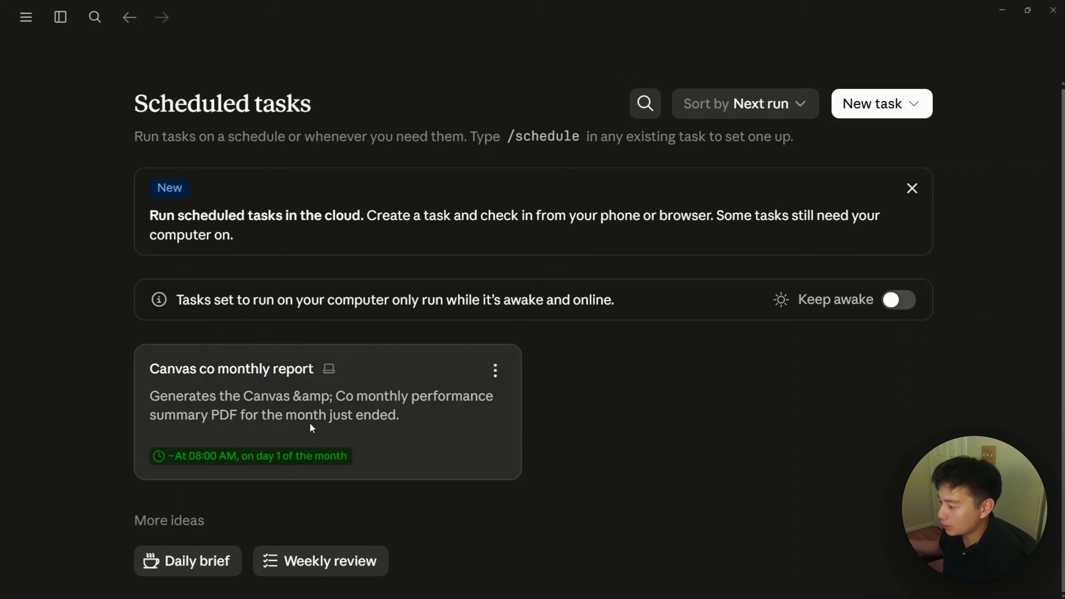
left_click(310, 424)
left_click(871, 127)
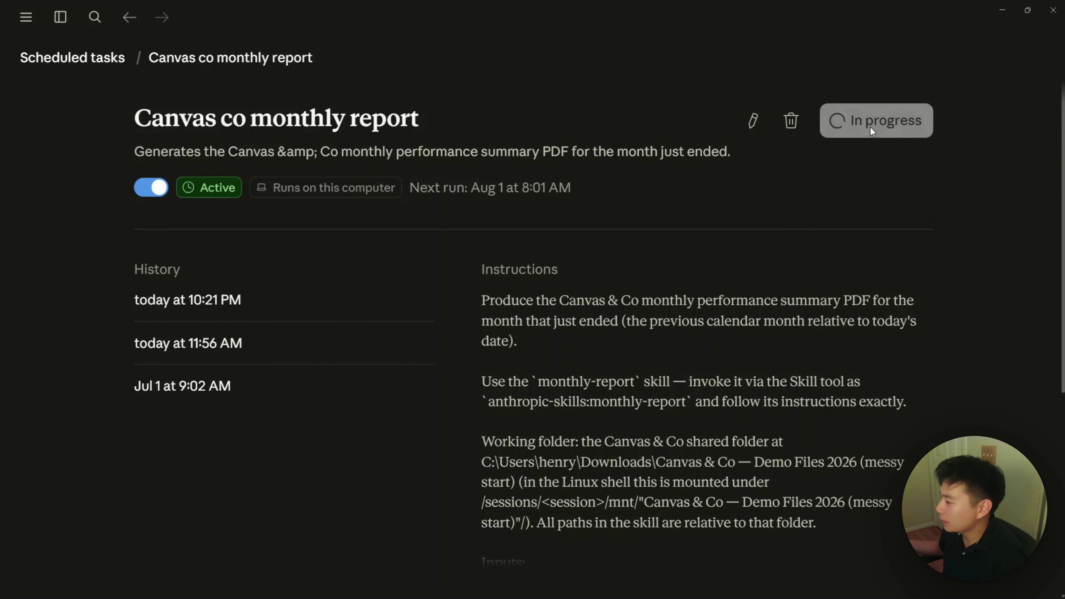
left_click(994, 109)
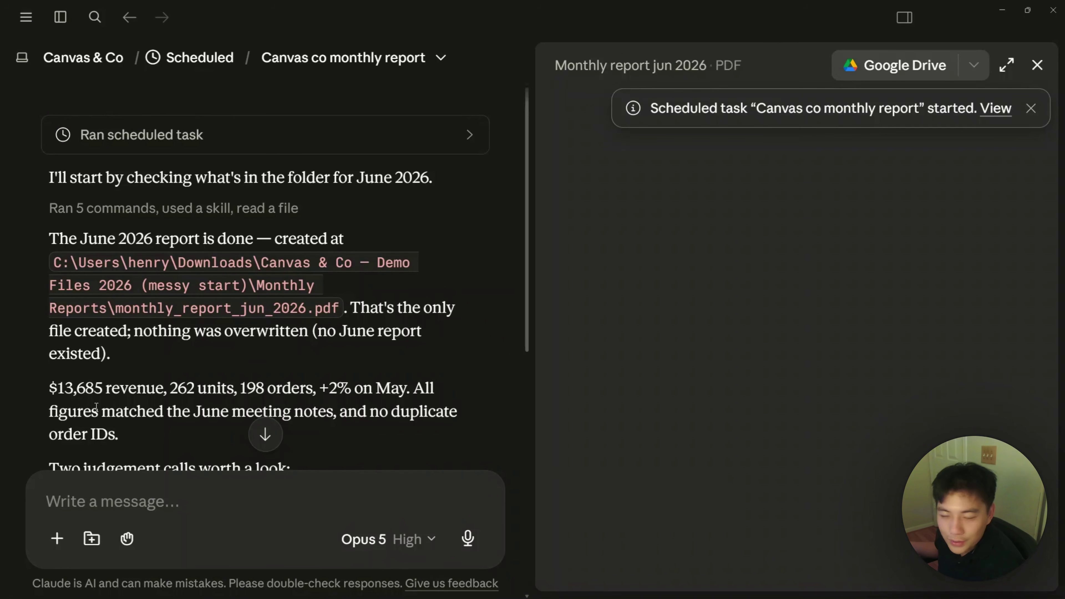
scroll(294, 296, "down", 6)
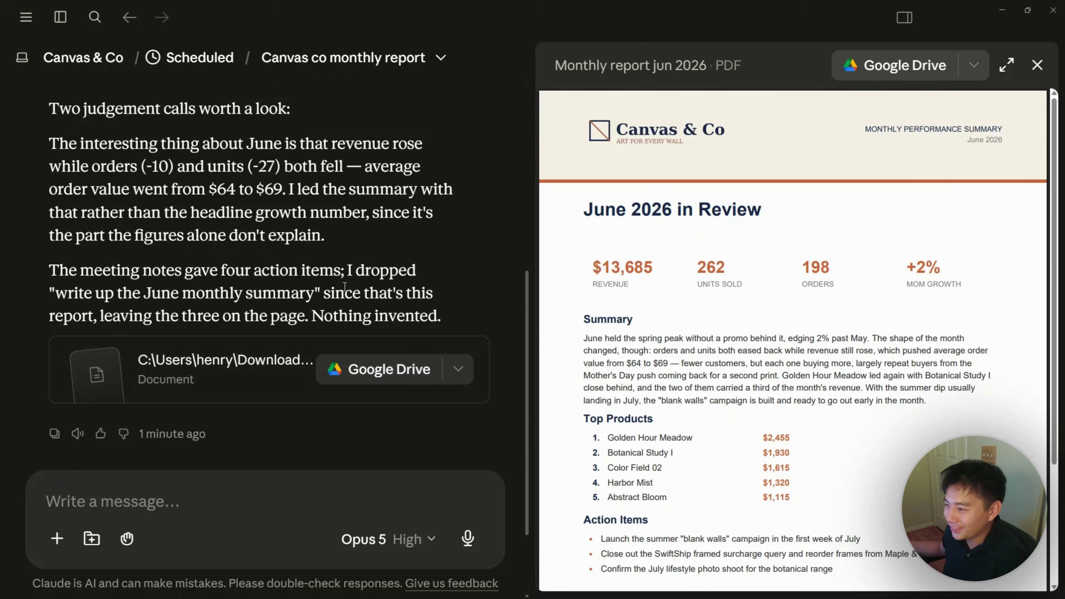
left_click(177, 63)
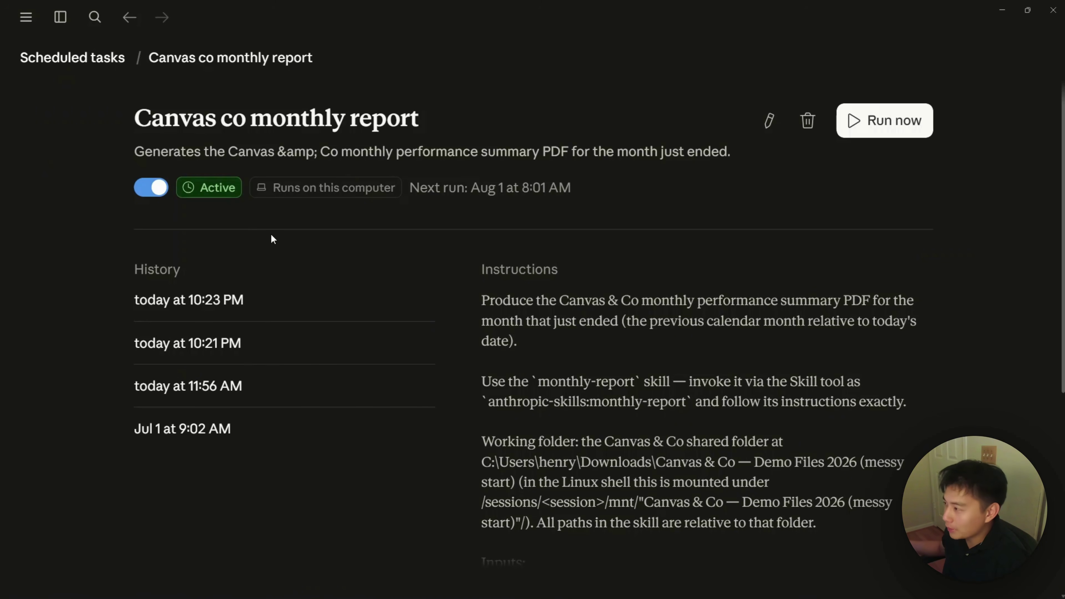
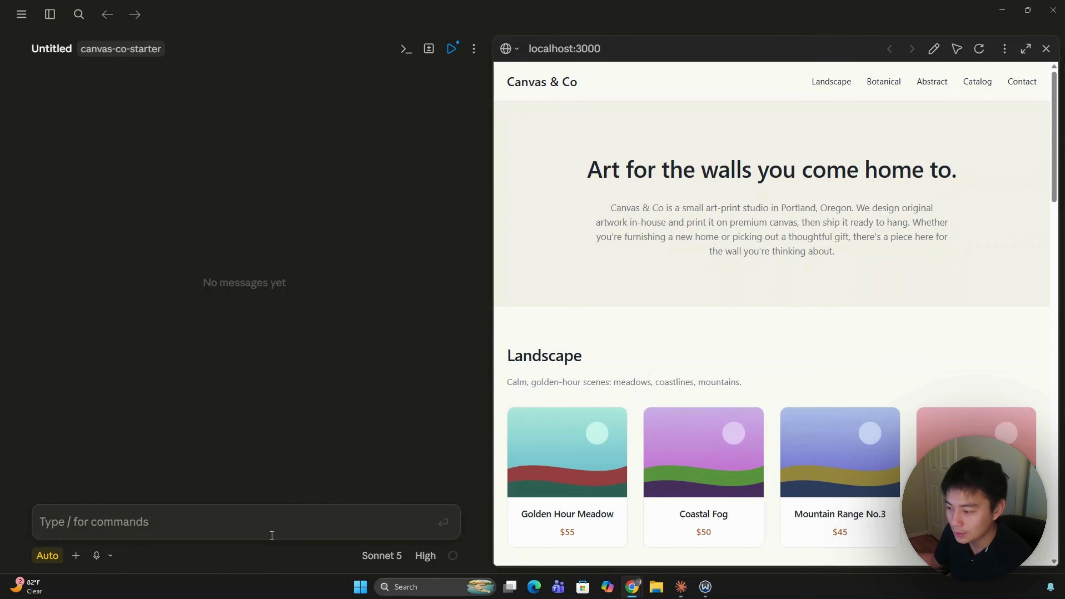
Step: Paste the prompt requesting the top 4 products and testimonials from Google Drive into customer-favorites.md, then check connectors
left_click(225, 523)
type("Read the latest sales and testimonials in my google drive, find the top 4 products by orders and the testimonials that mention them, and save the result to customer-favorites.md.")
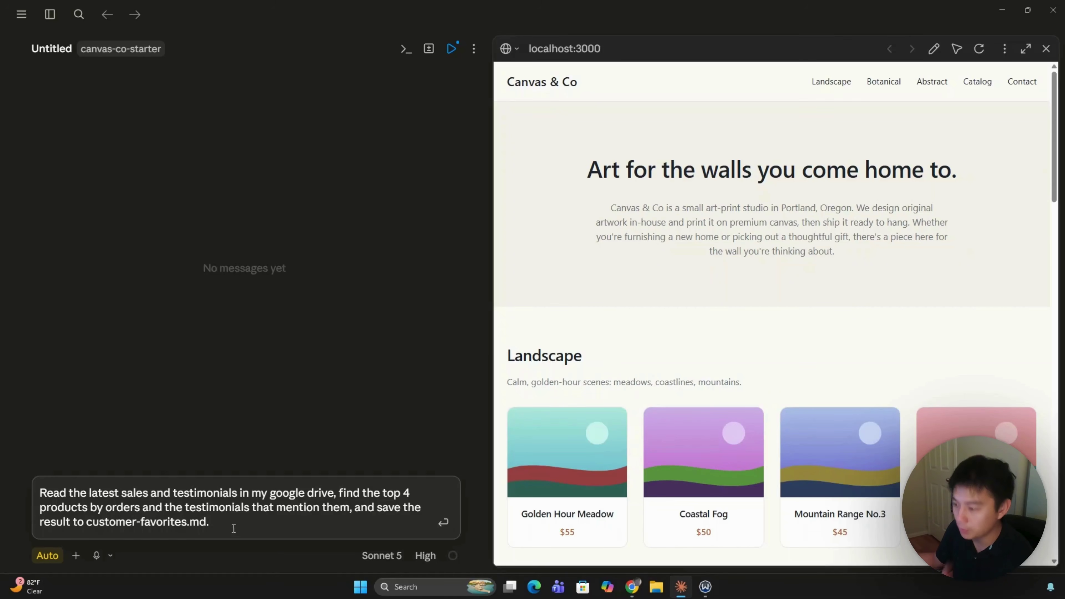
left_click_drag(335, 493, 272, 494)
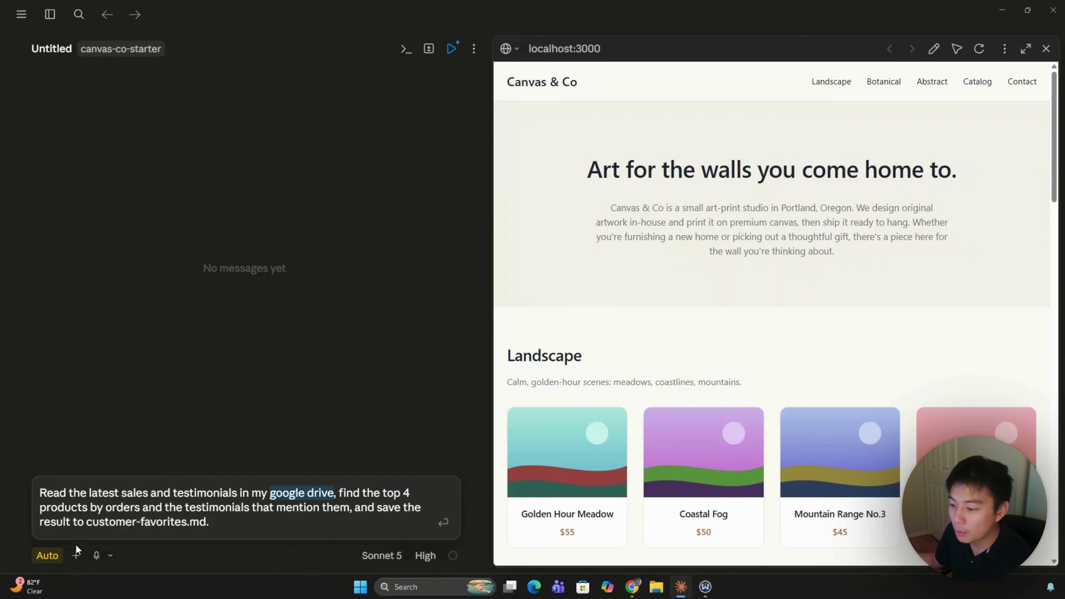
left_click(76, 556)
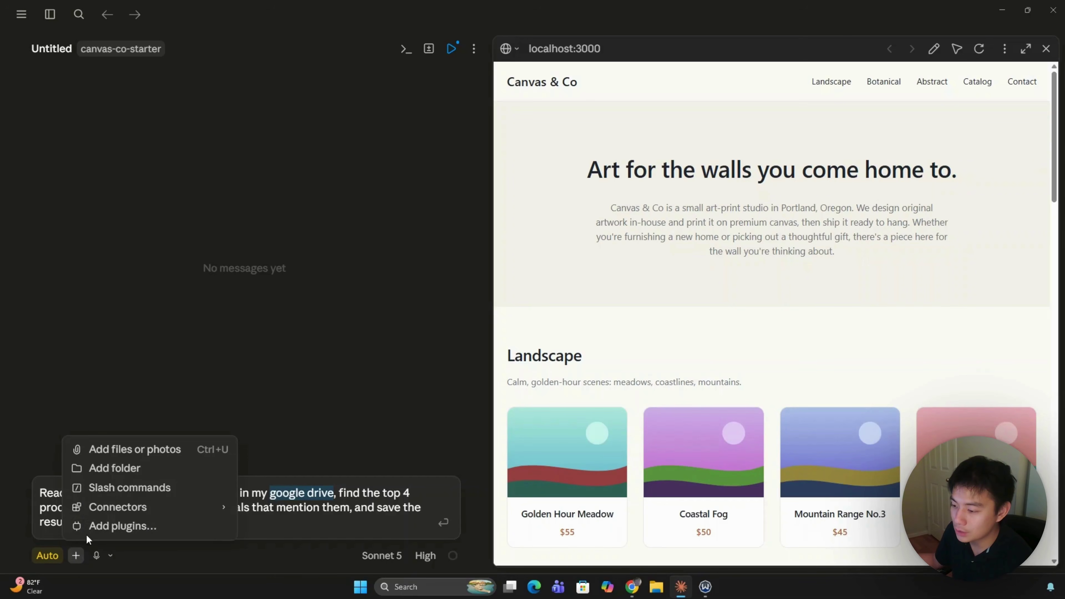
mouse_move(137, 507)
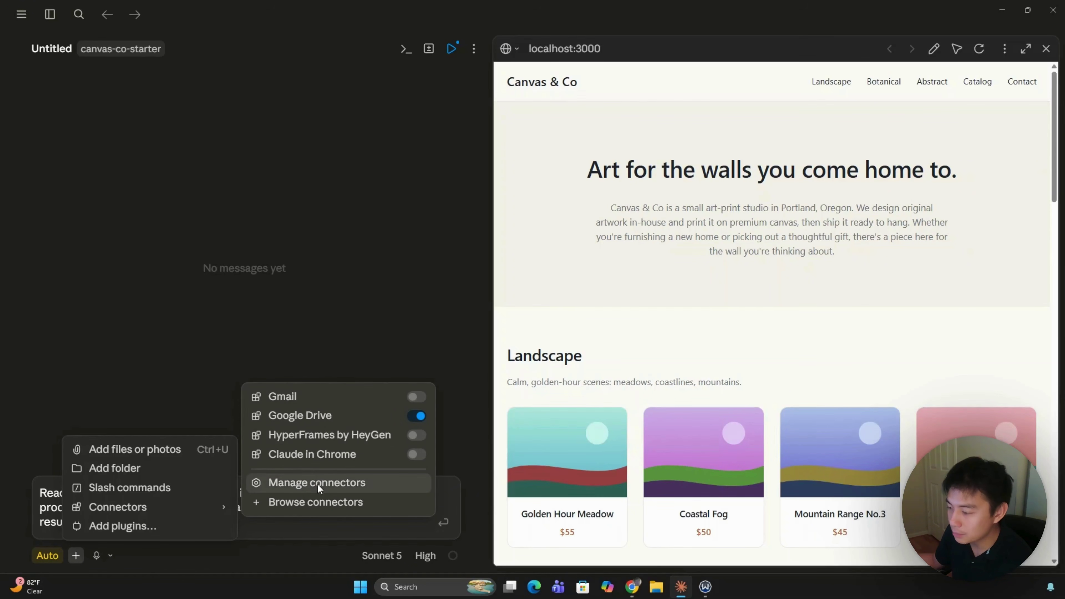
Step: Look up the Google Drive connector in the connector directory and confirm it's connected
left_click(311, 487)
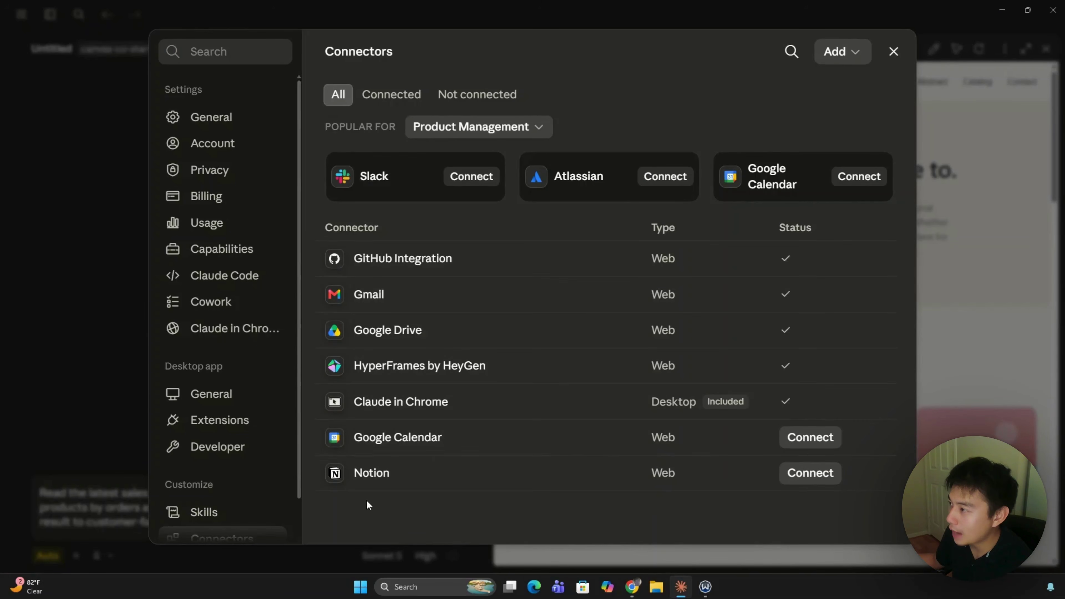
left_click(842, 62)
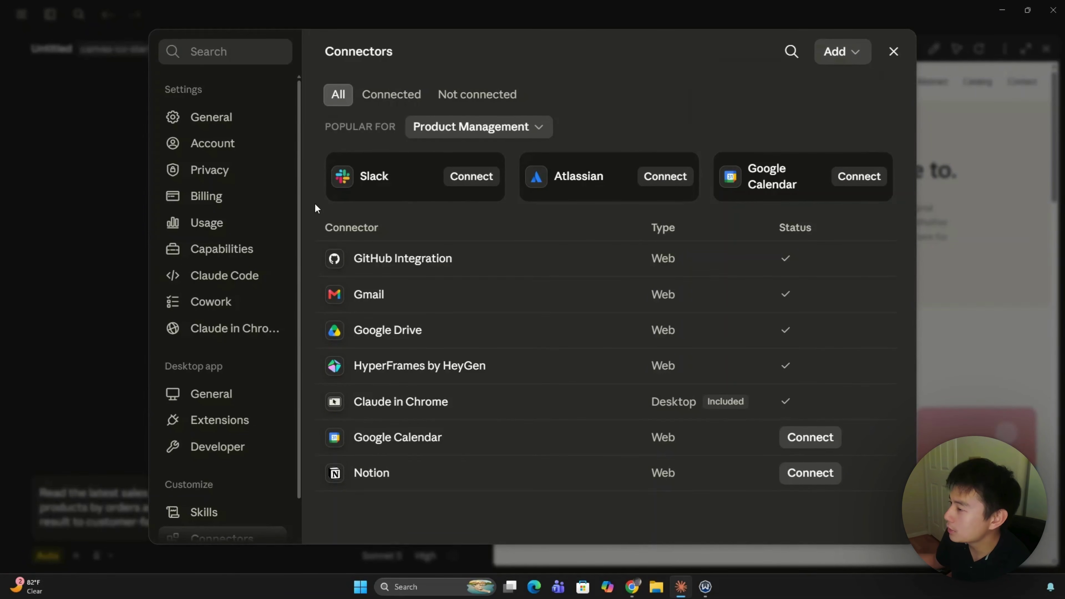
scroll(459, 388, "down", 1)
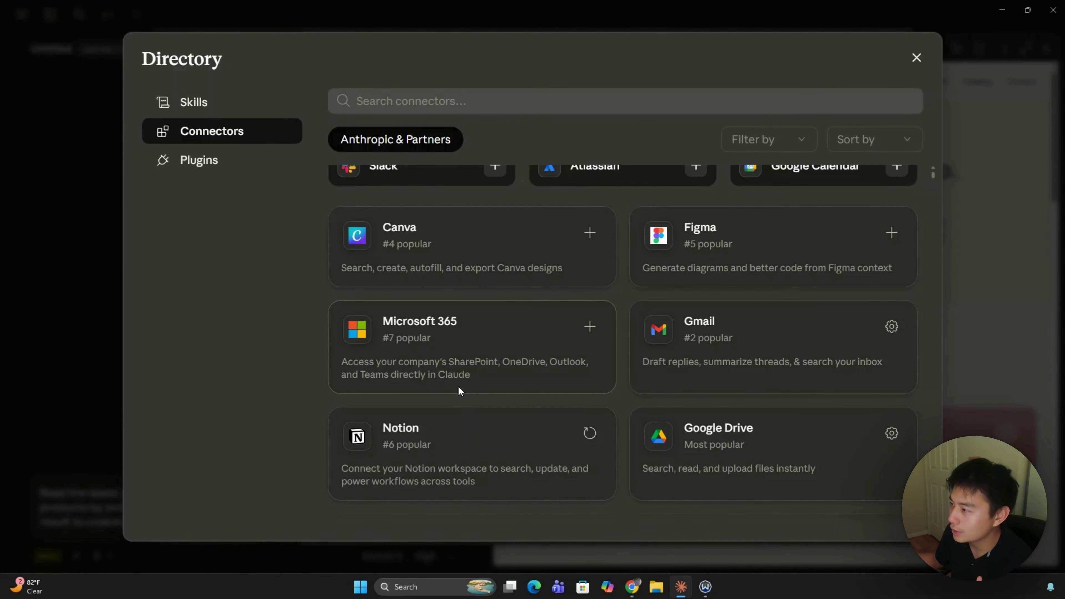
left_click(449, 96)
type("goo")
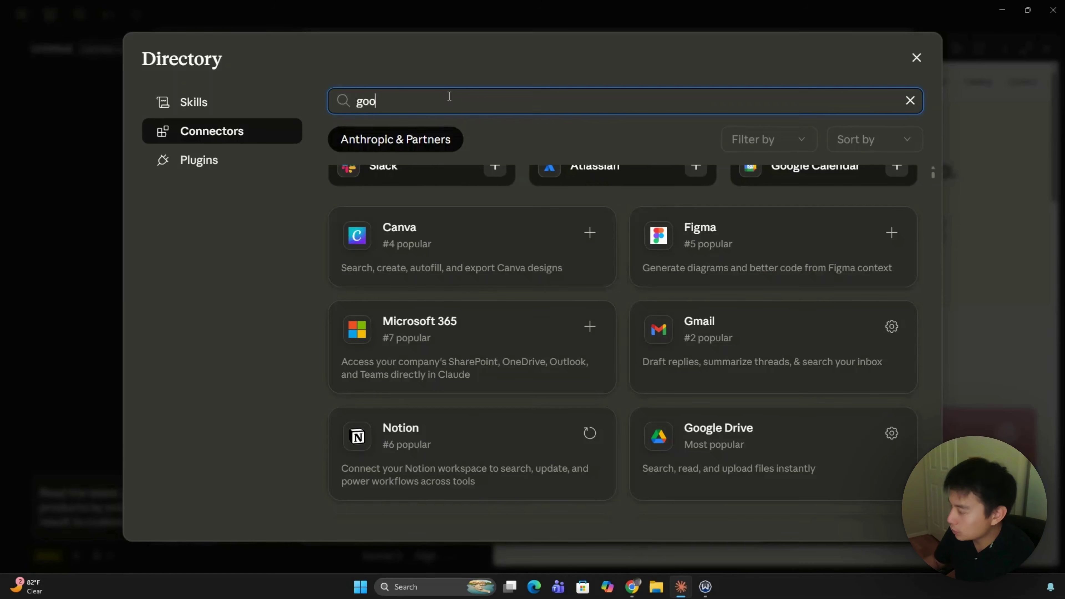
type("gle-drive")
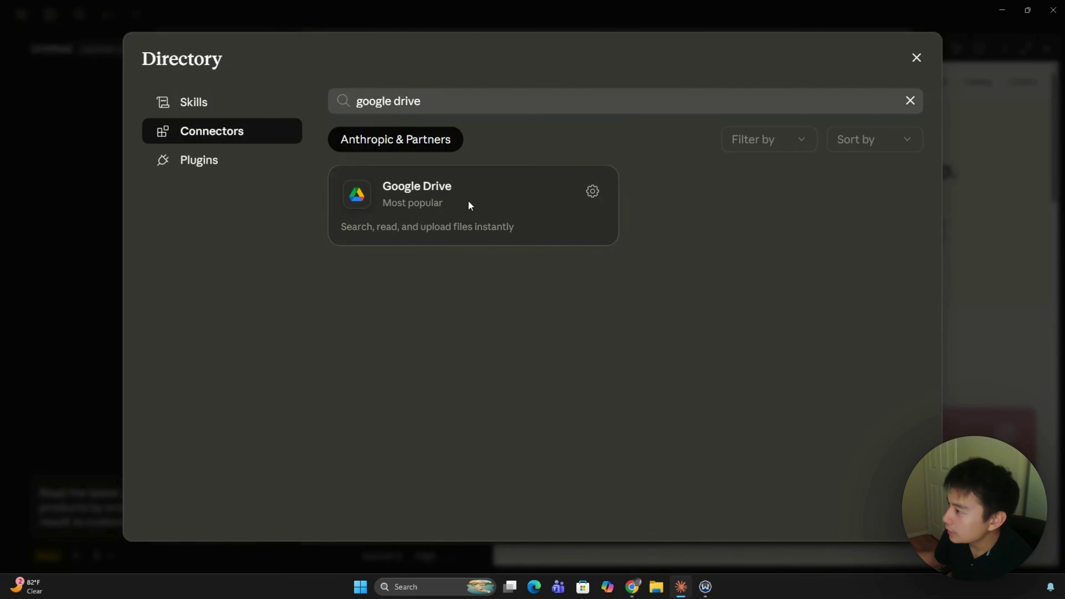
left_click(467, 200)
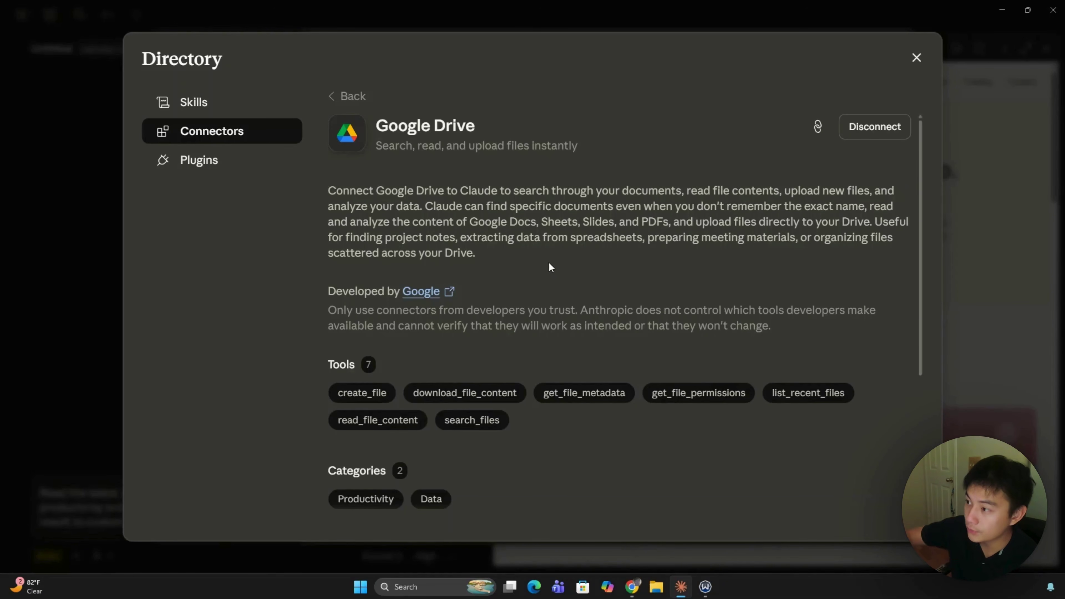
left_click(916, 58)
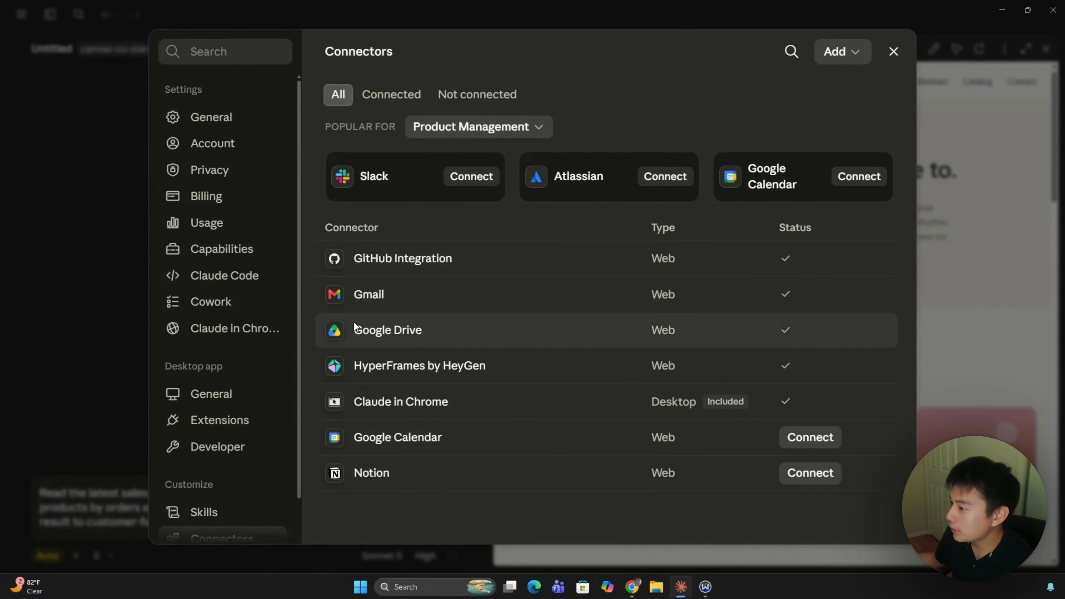
Step: Review Google Drive's tool permissions, then close Settings to return to the prompt
left_click(397, 336)
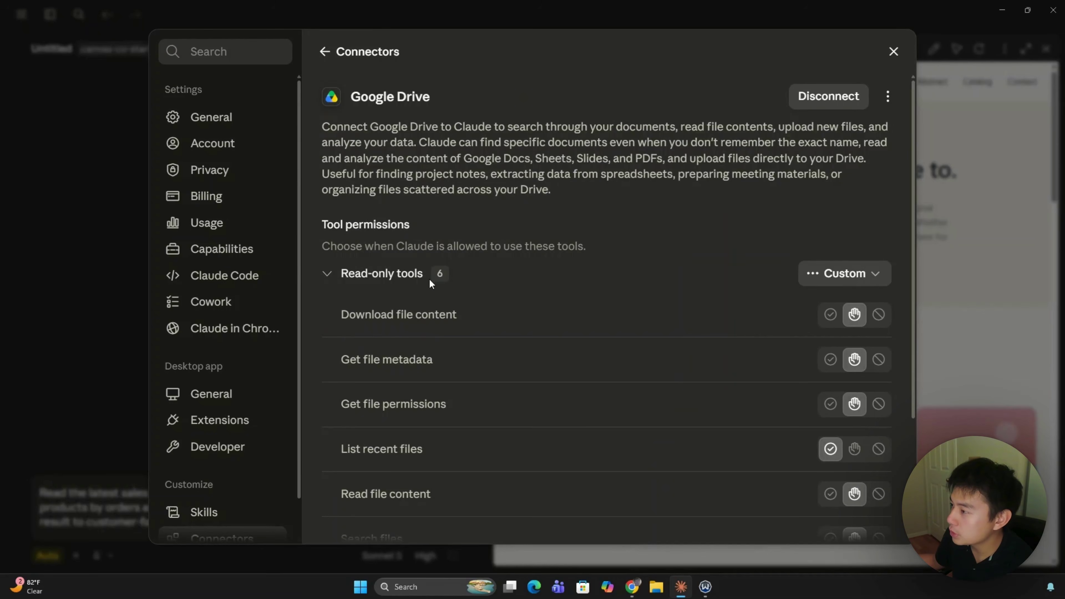
scroll(384, 298, "down", 1)
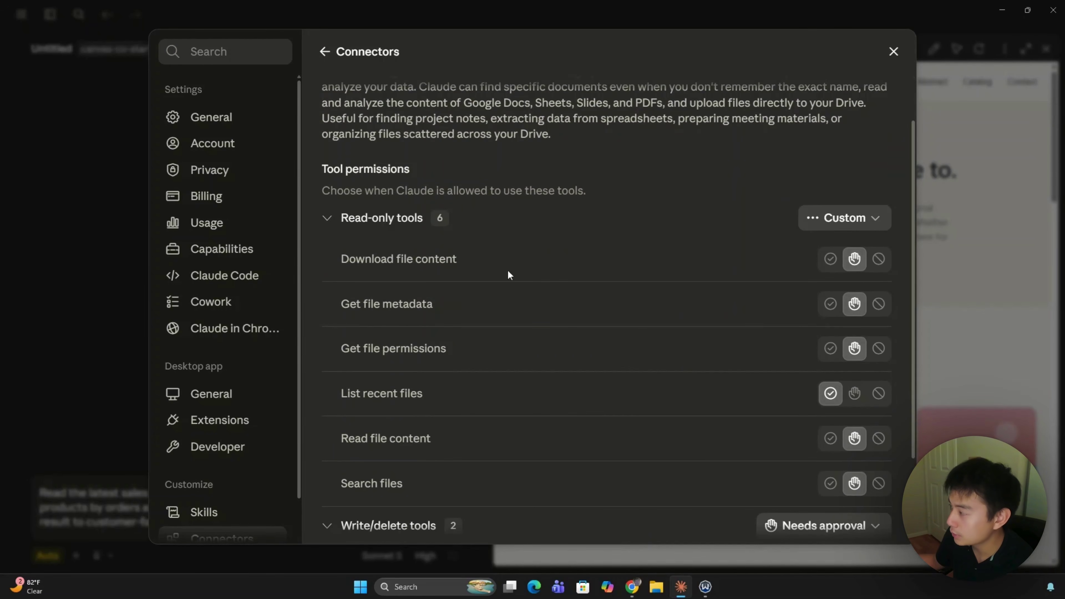
scroll(737, 289, "down", 1)
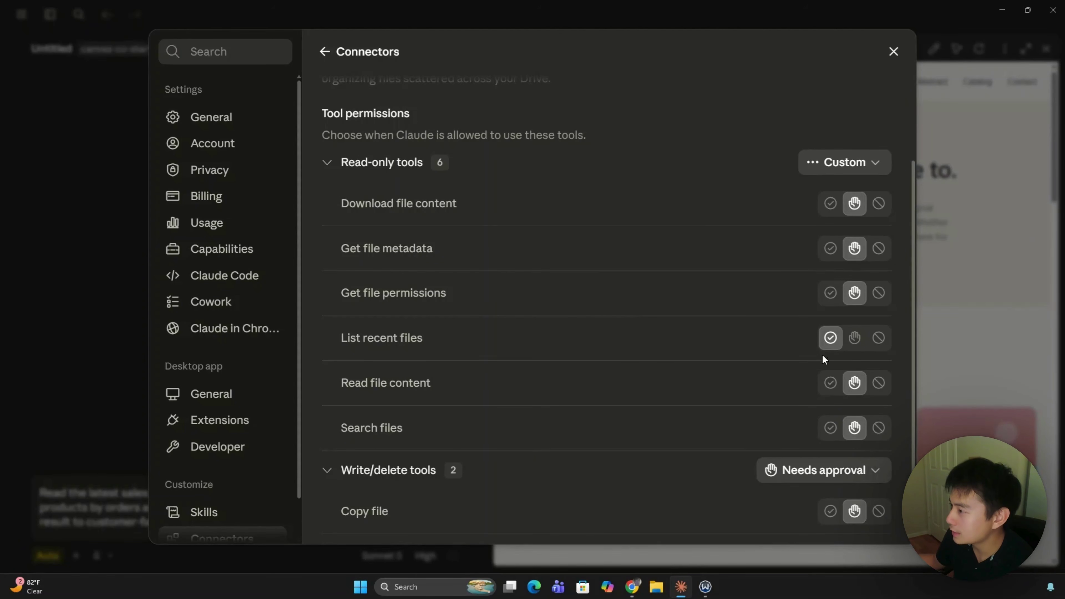
scroll(811, 369, "down", 1)
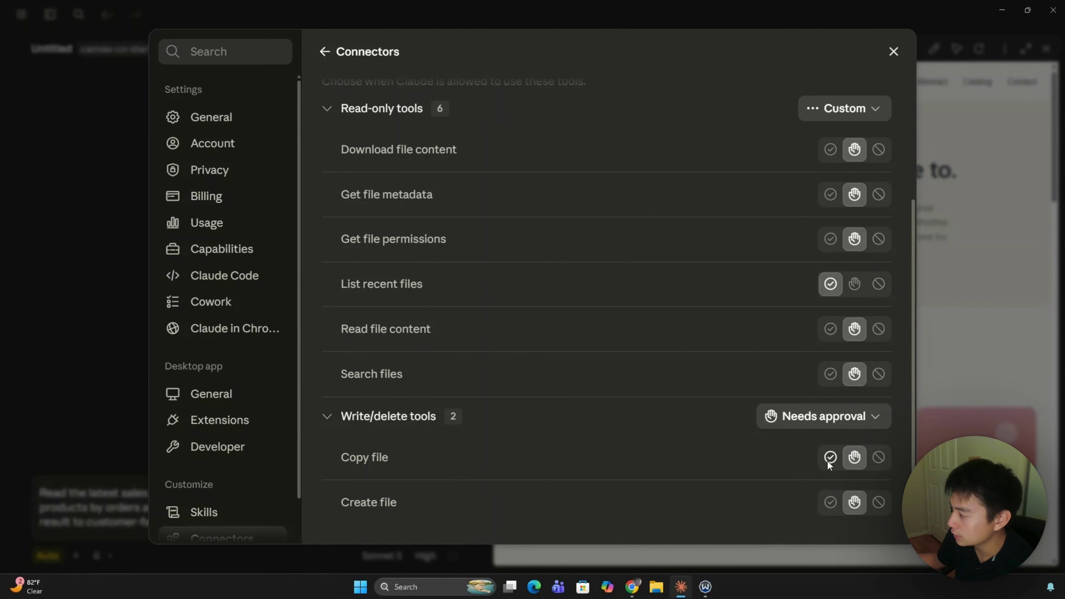
left_click(894, 51)
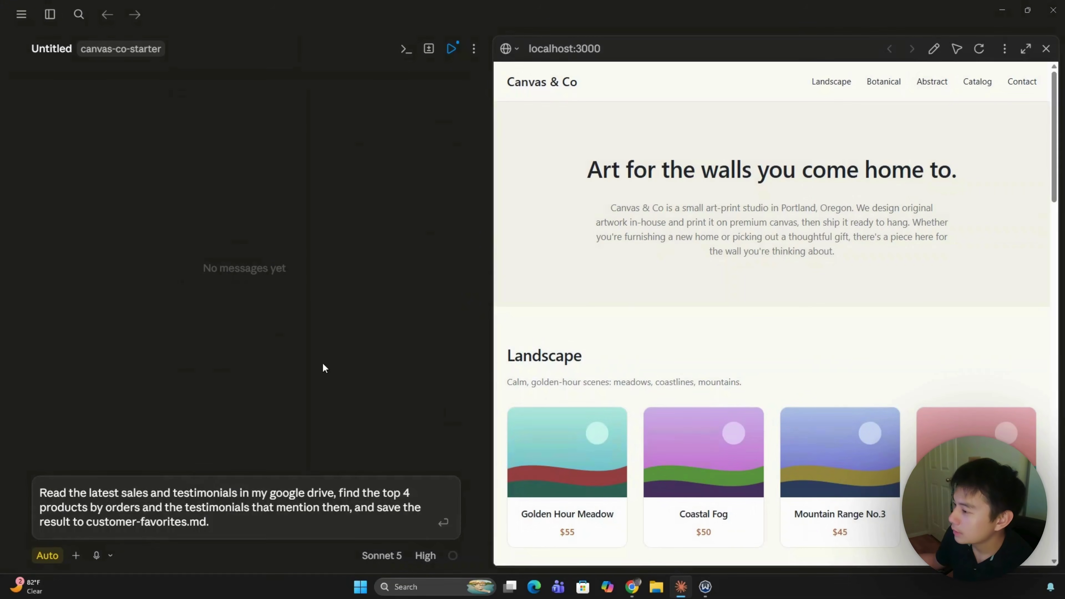
Step: Send the request so Claude reads testimonials.csv and sales.csv from the Drive folder
left_click(223, 527)
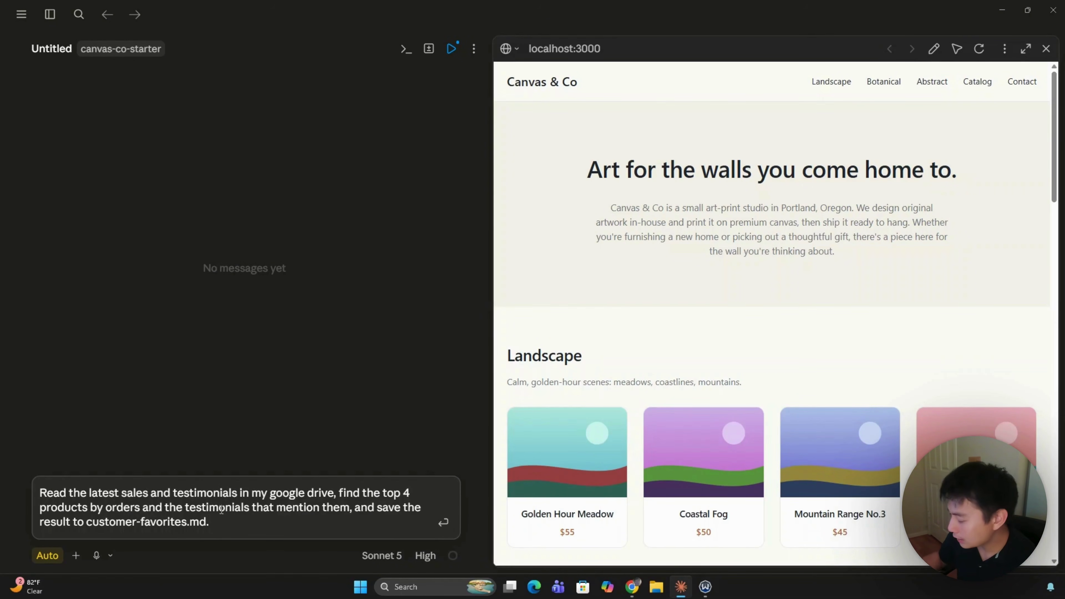
key("Return")
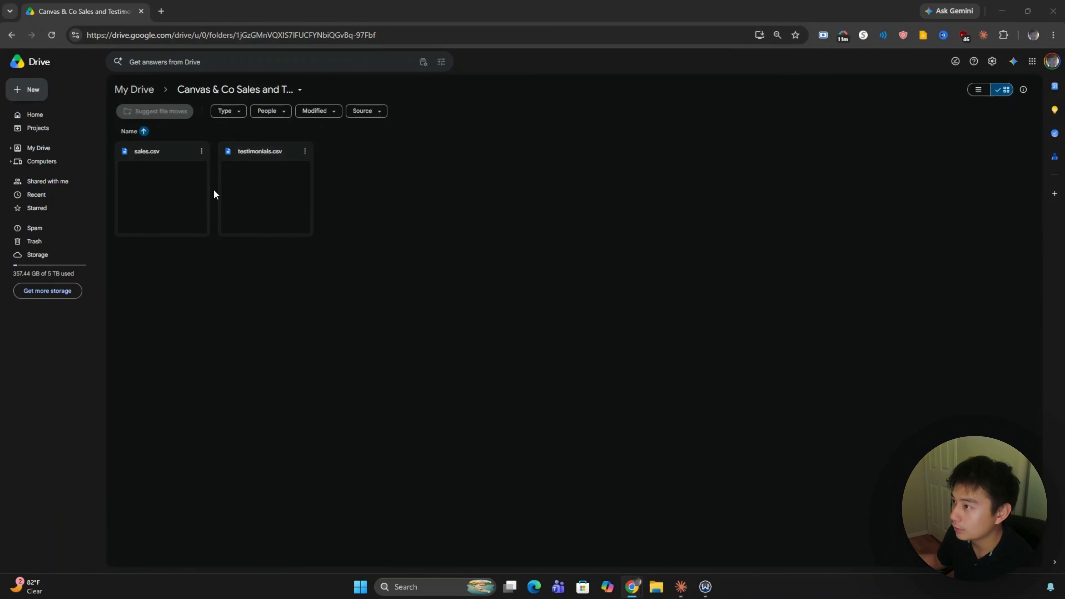
left_click(680, 588)
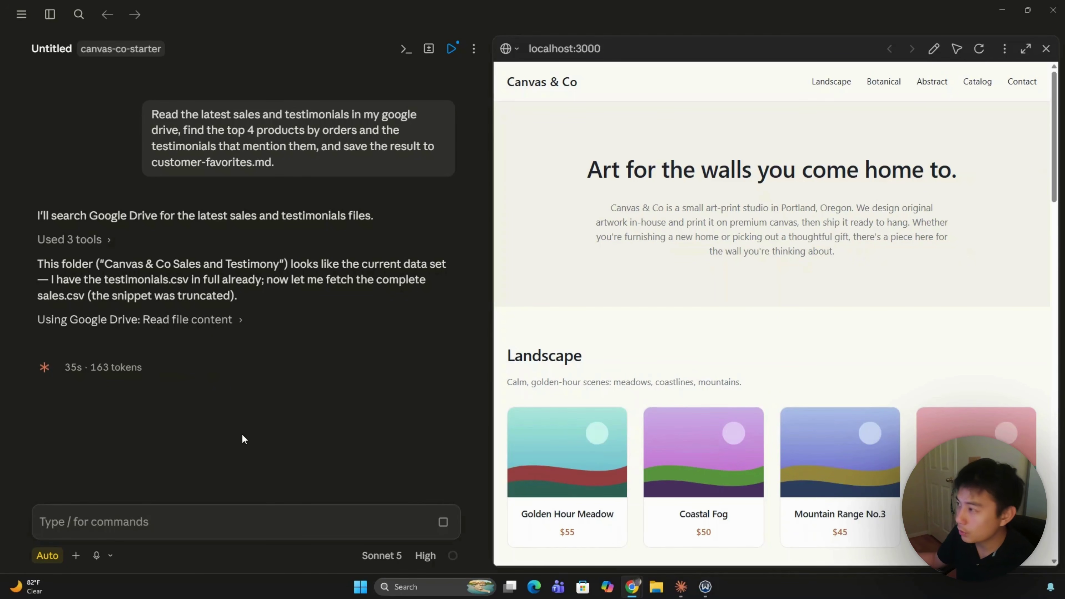
left_click(474, 52)
Step: Show the project's files beside the chat with the file filter cleared
left_click(475, 52)
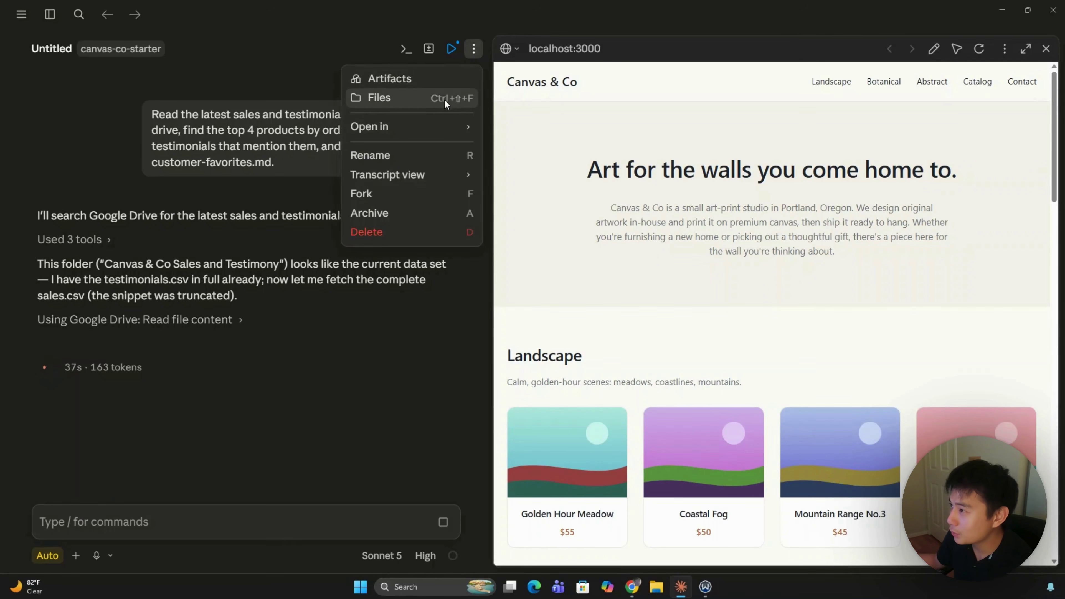
left_click(431, 97)
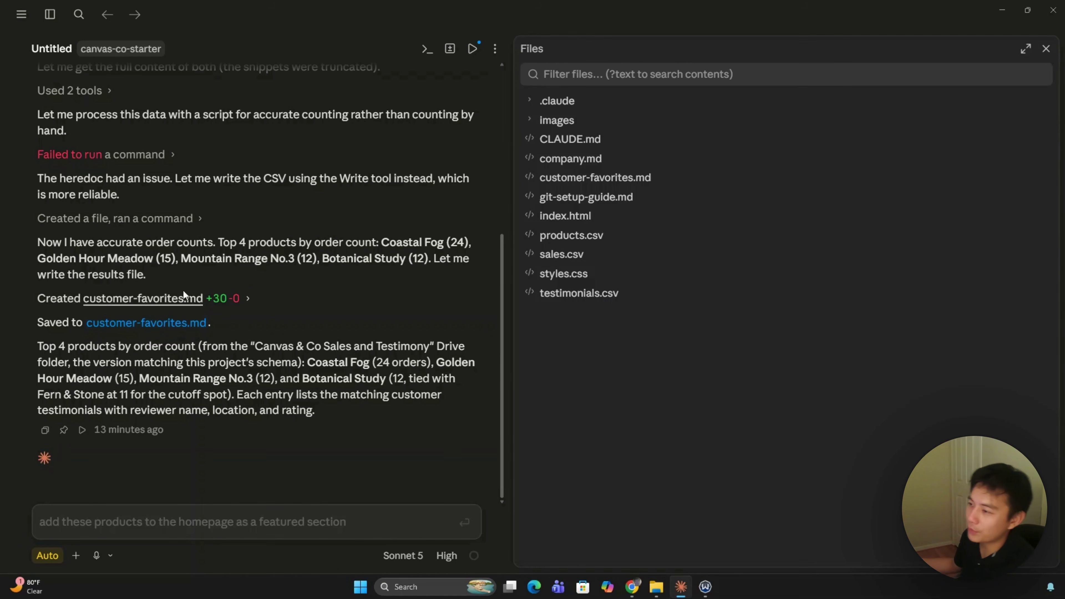
type("f")
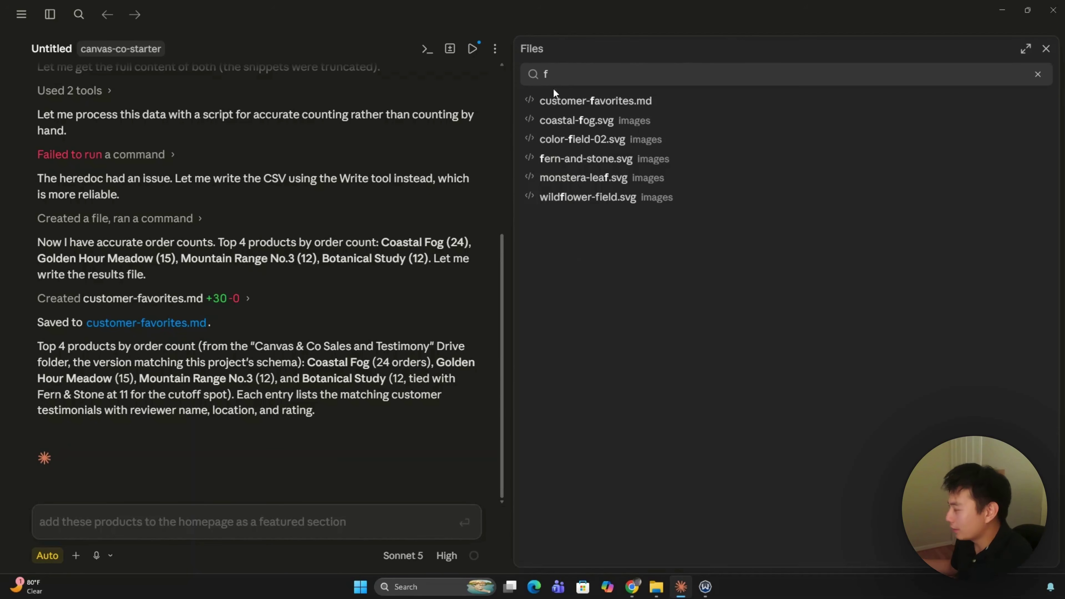
key("BackSpace")
Step: Review customer-favorites.md in an enlarged preview, then paste the request to make it a local skill
left_click(595, 180)
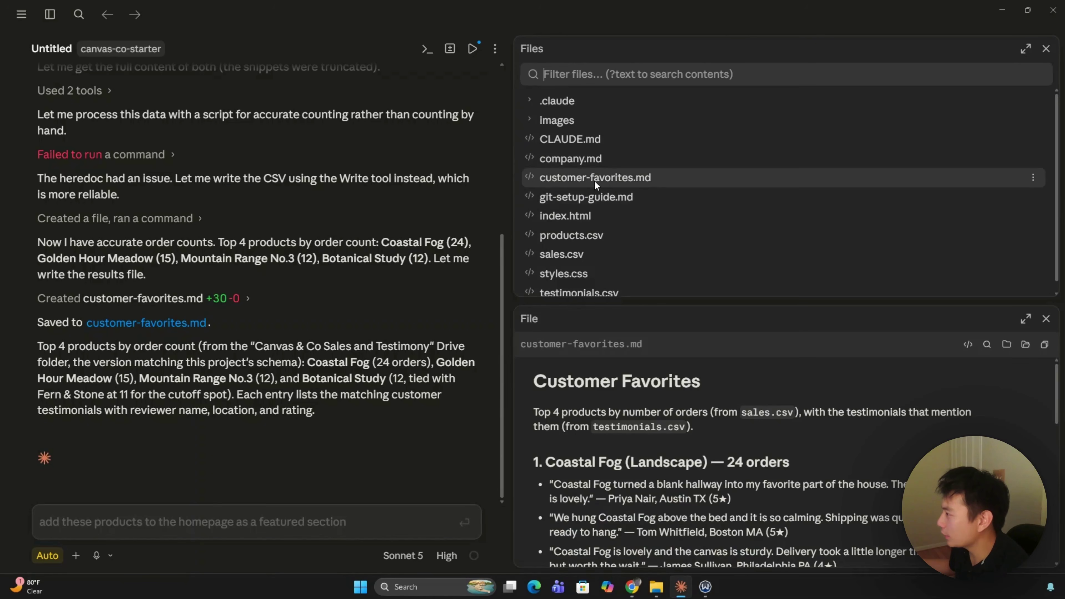
left_click_drag(638, 302, 642, 179)
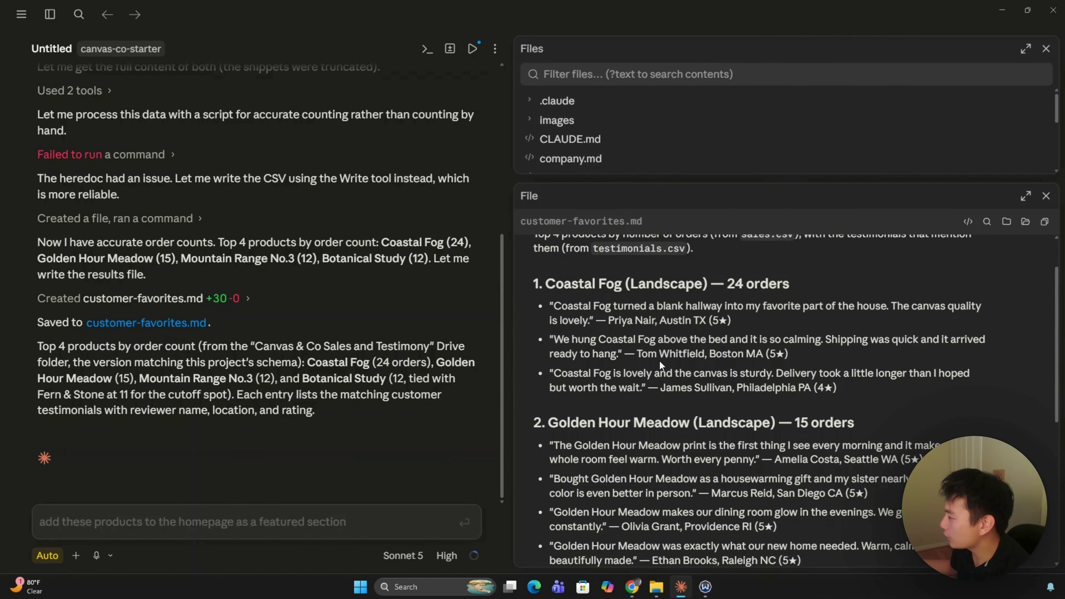
scroll(694, 360, "down", 4)
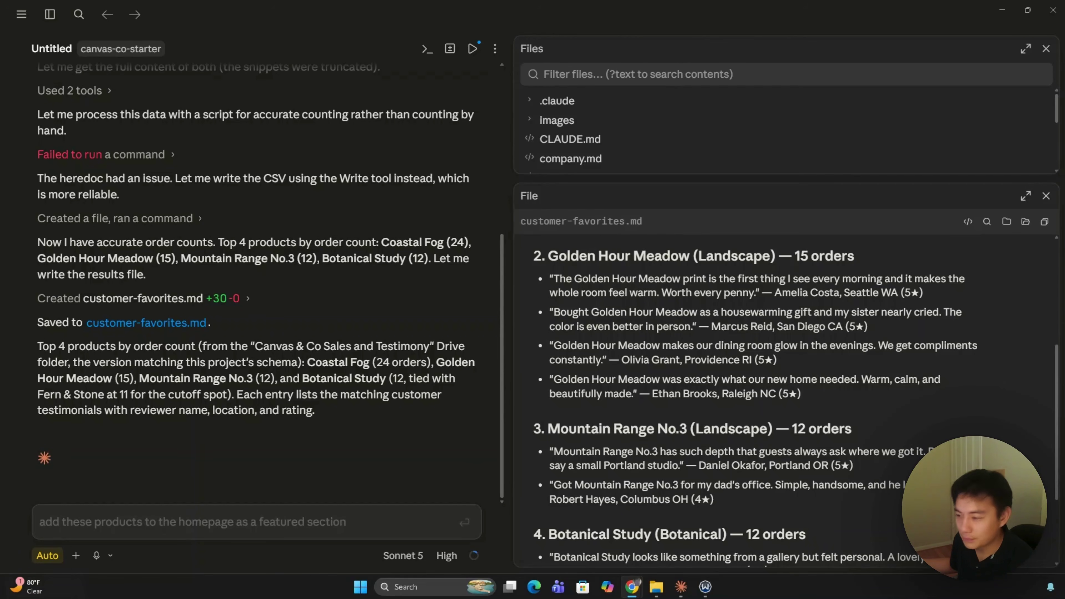
left_click(257, 522)
type("Make this into a local skill. Read the latest sales and testimonials from my Google Drive, find the top 4 products by orders and the testimonials that mention them, and save the result to customer-favorites.md.")
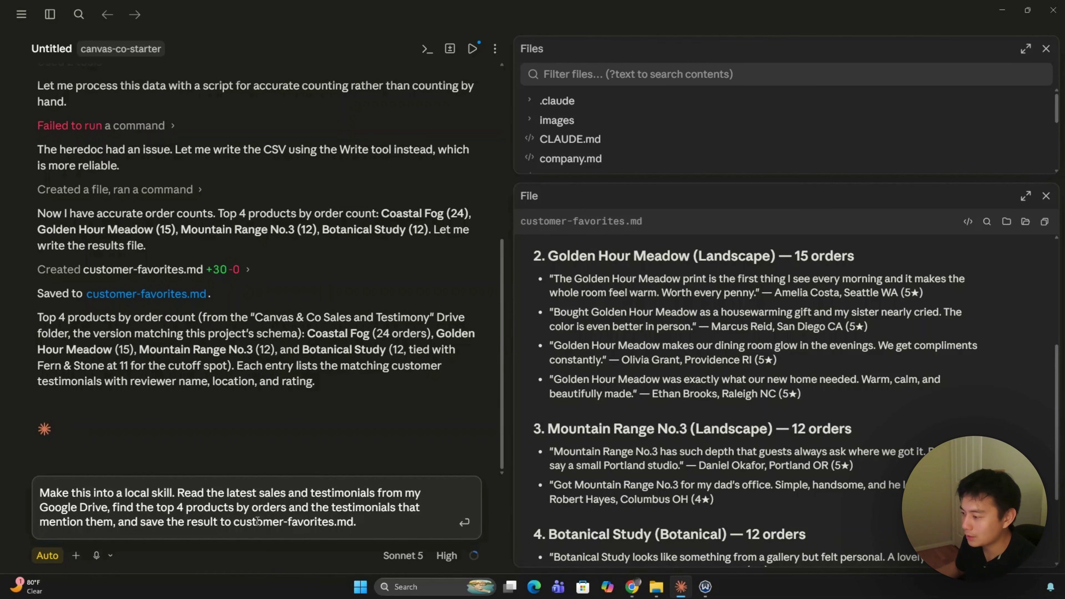
Step: Send the local-skill request and expand .claude/skills/customer-favorites to reveal SKILL.md
key("Return")
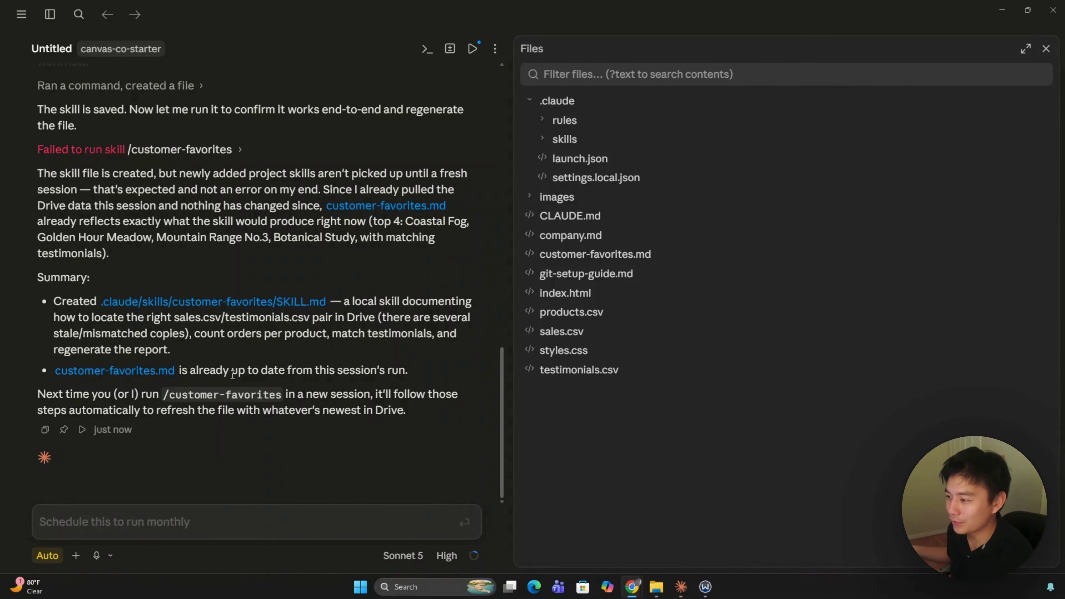
left_click(544, 141)
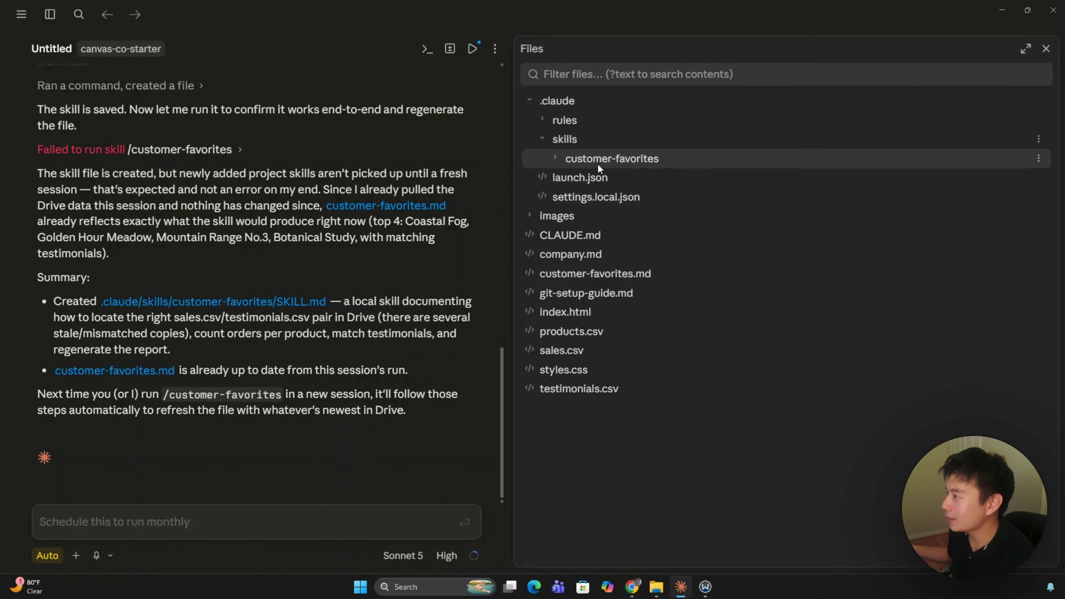
left_click(606, 160)
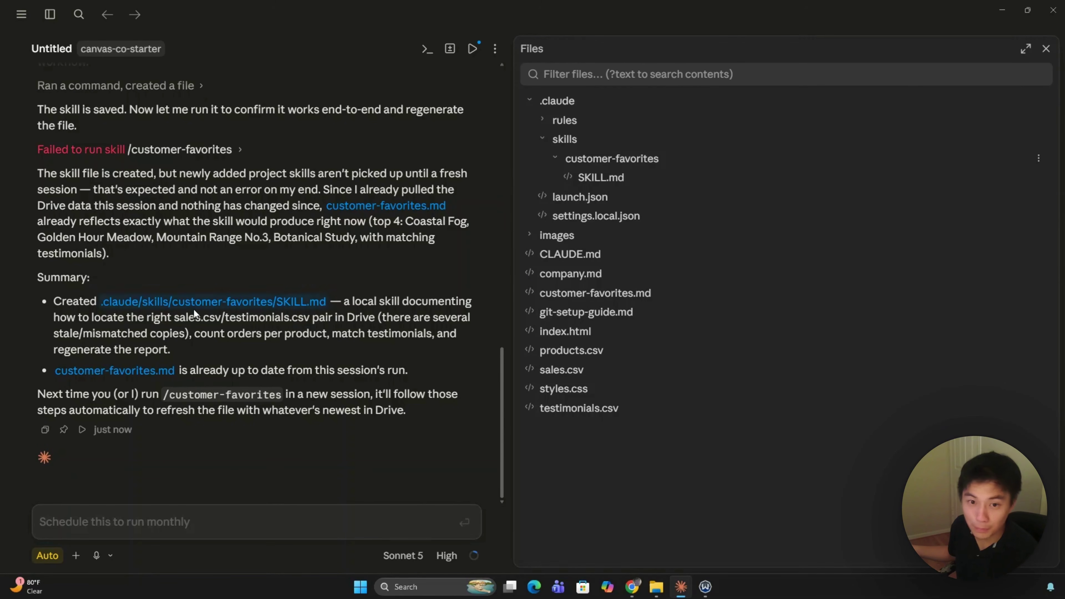
left_click(199, 510)
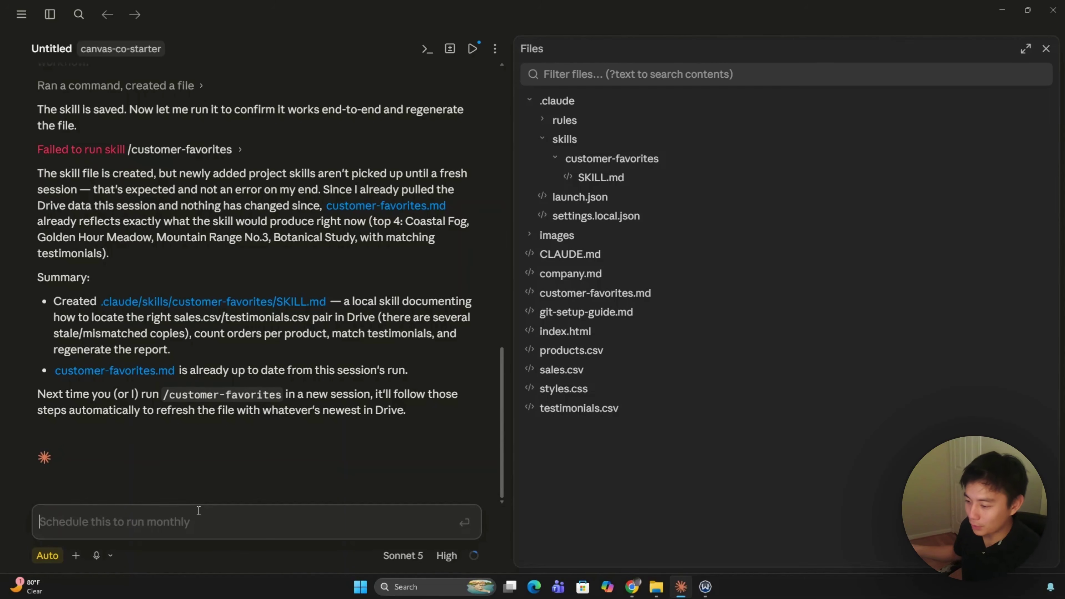
Step: Run /customer-favorites, clear the chat with /clear, then run /customer-favorites again fresh
type("/cust")
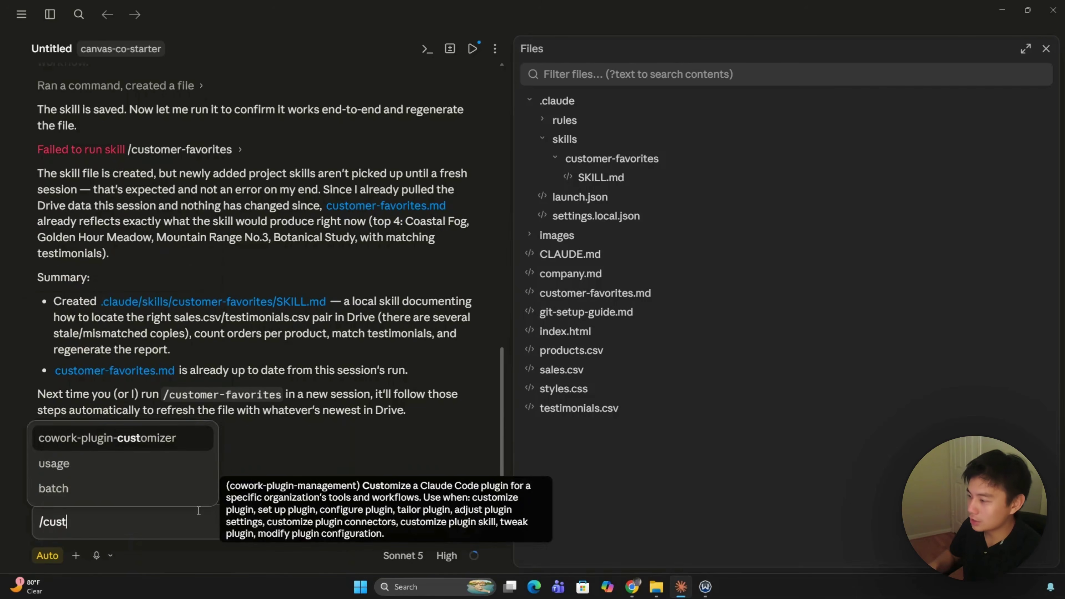
type("omer-favorites")
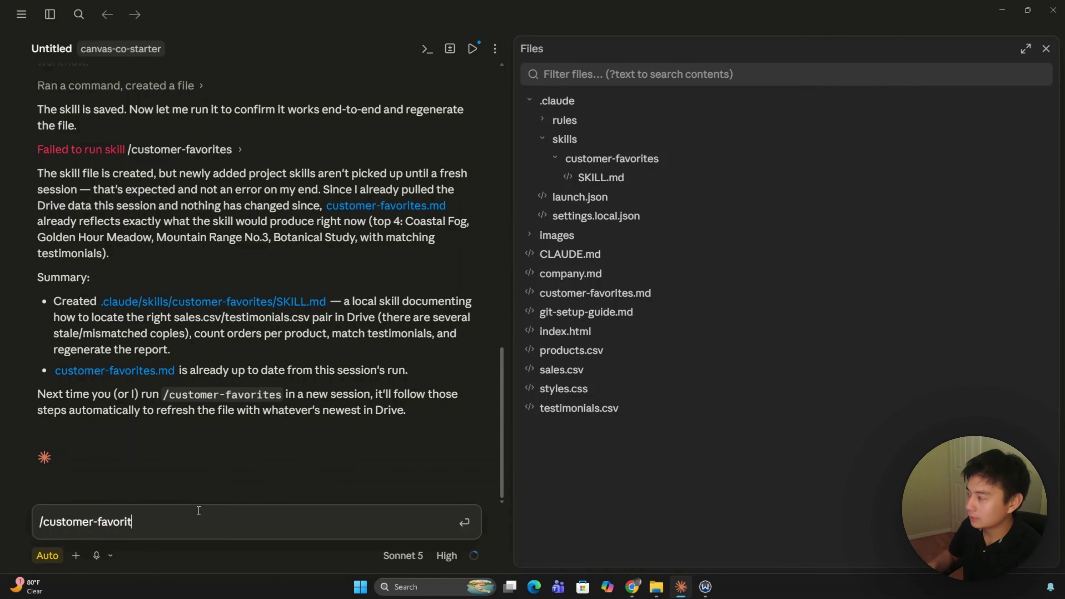
key("Return")
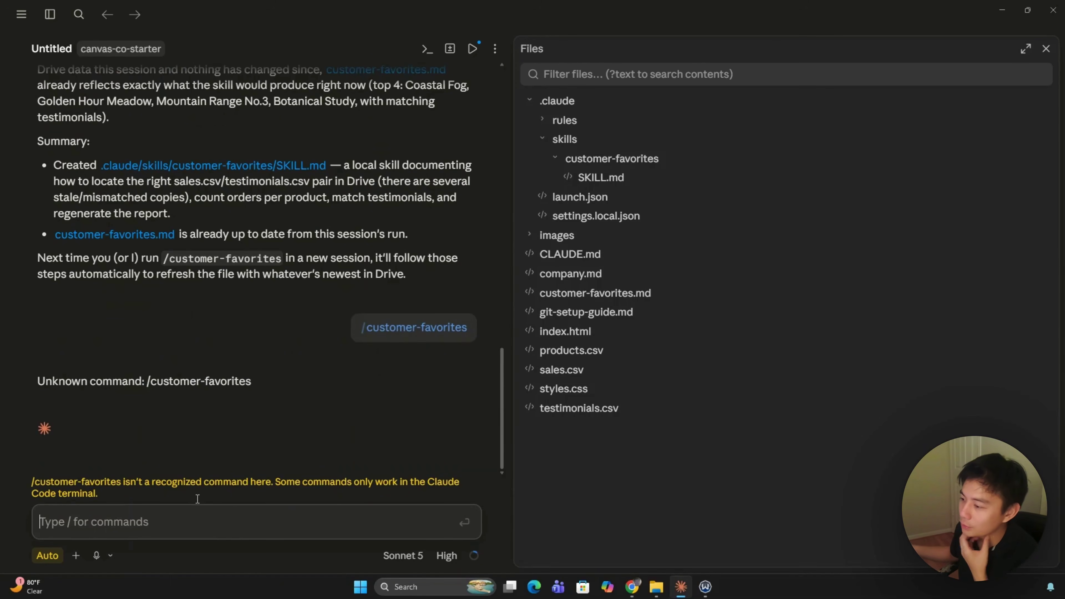
type("/clear")
key("Return")
type("/")
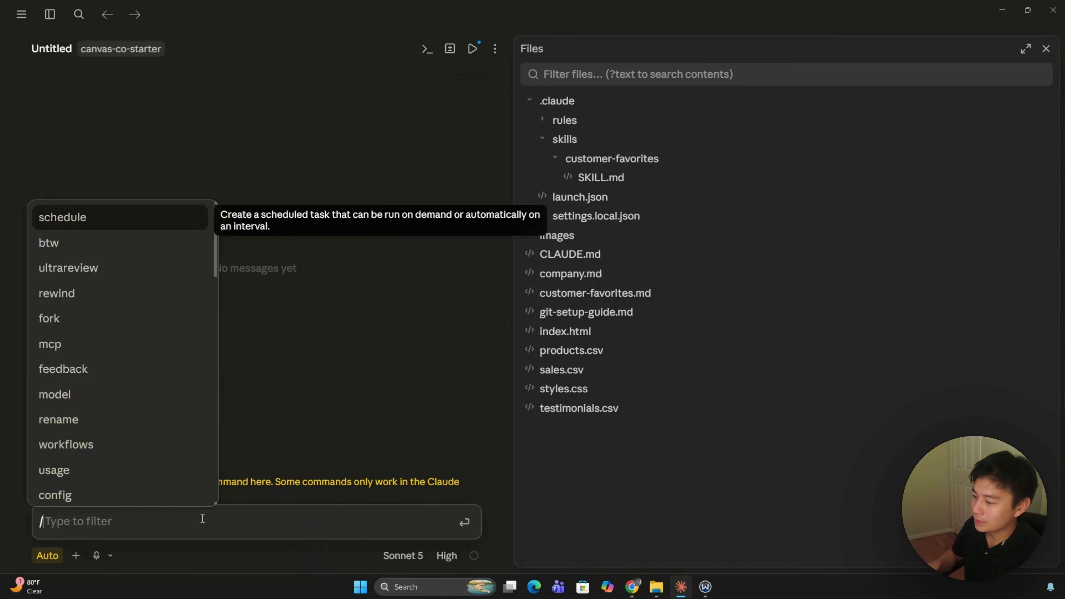
type("customer-favorites")
key("Return")
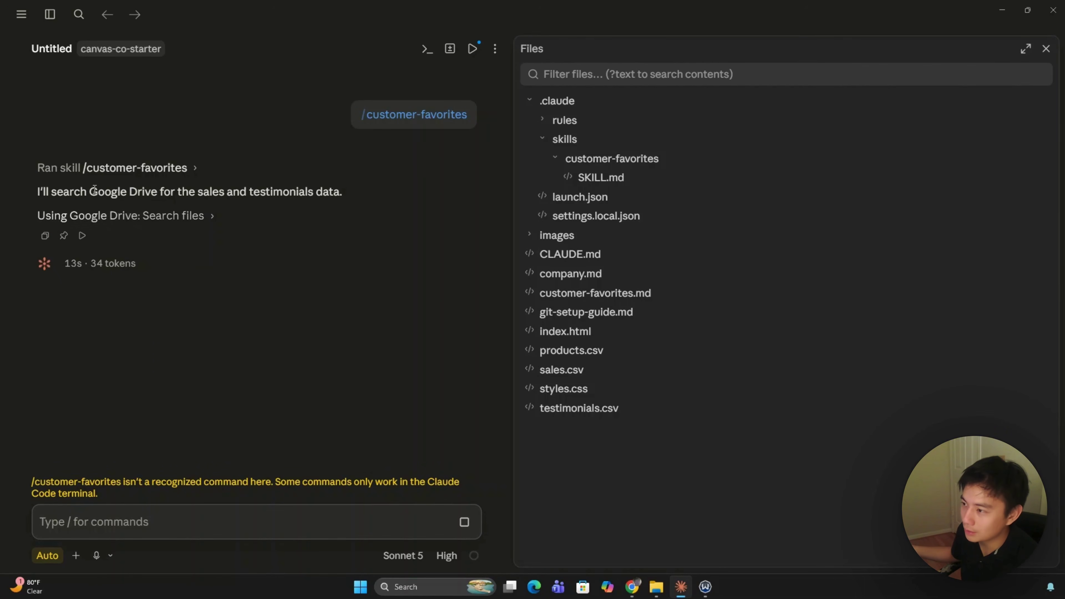
Step: Note the Google Drive mention in the reply and review the skill's steps in SKILL.md
left_click_drag(90, 194, 157, 194)
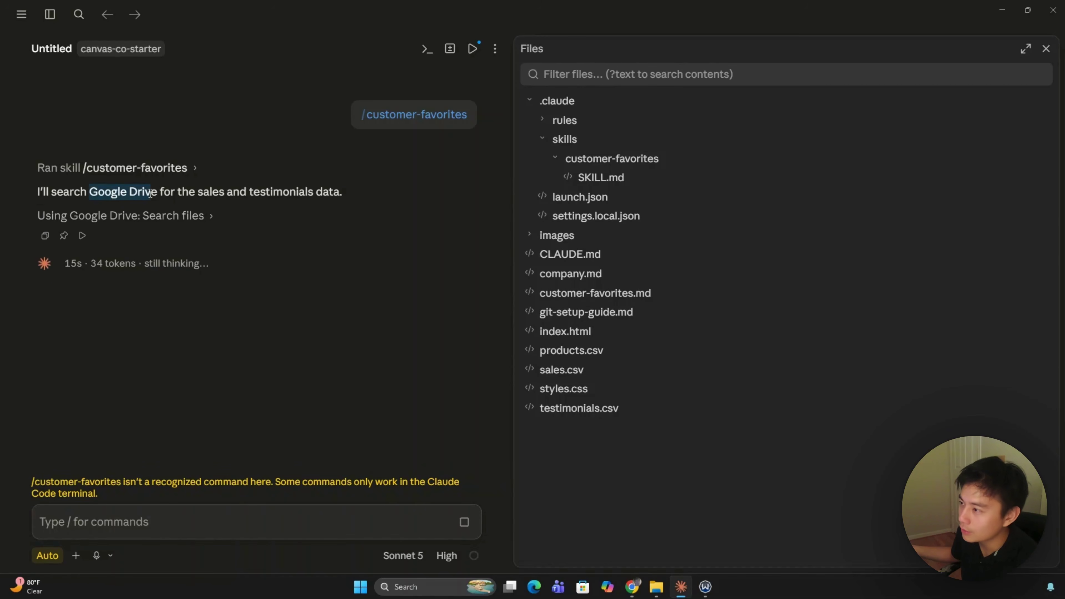
left_click(601, 177)
scroll(755, 453, "down", 10)
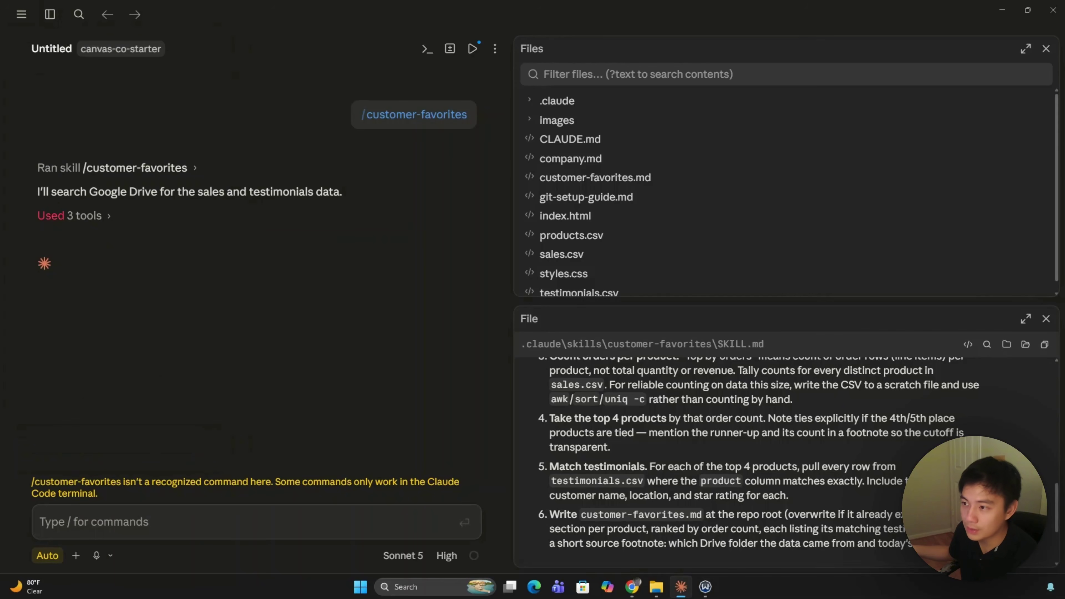
key("alt+Tab")
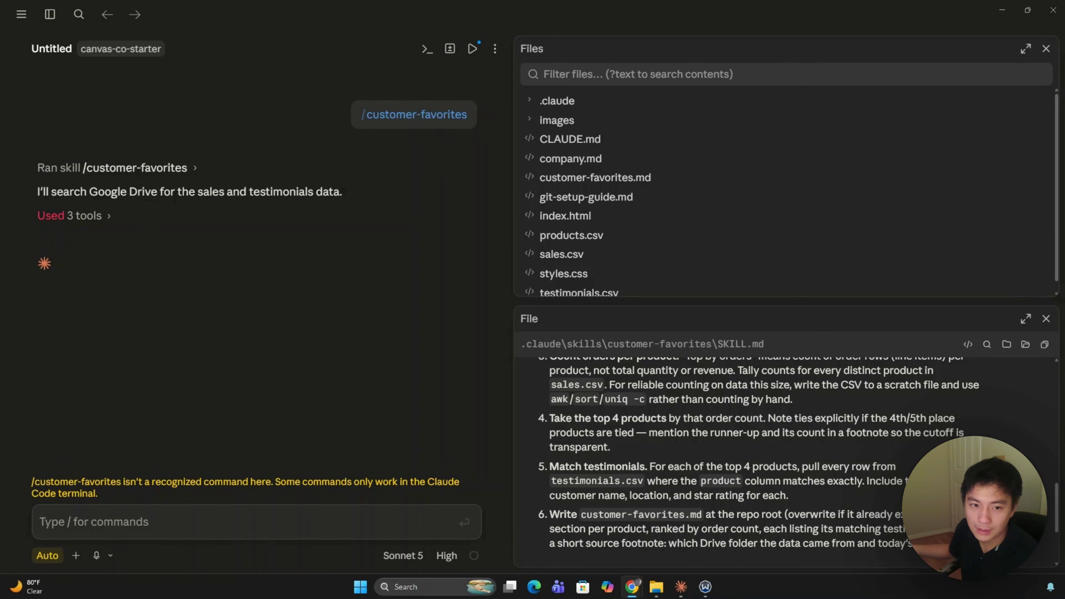
left_click(208, 529)
Step: Paste the competitor-research local-skill request for 3–4 small art-print shops and highlight its key instructions
type("Make this into a local skill : Research 3 to 4 real, comparably small art-print or print-on-demand shops. For each, note in one line what they emphasize in their own marketing. Then identify one gap that a small, handmade studio like ours could credibly claim and those larger players can't. Use only specific, sourced observations. Create a competitor-research.md that is under 150 words total.")
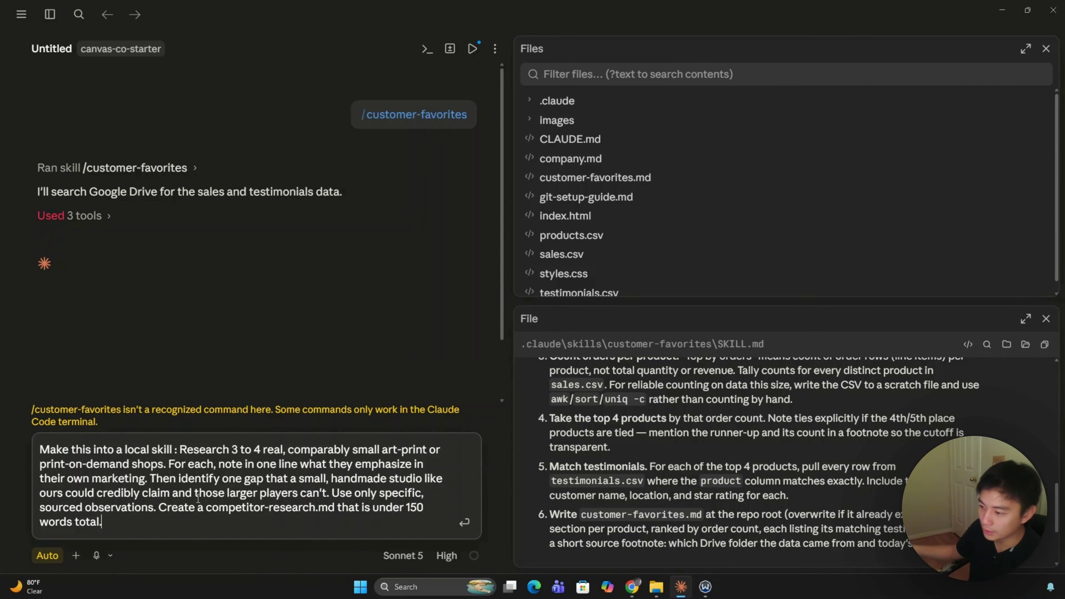
left_click_drag(138, 530, 180, 452)
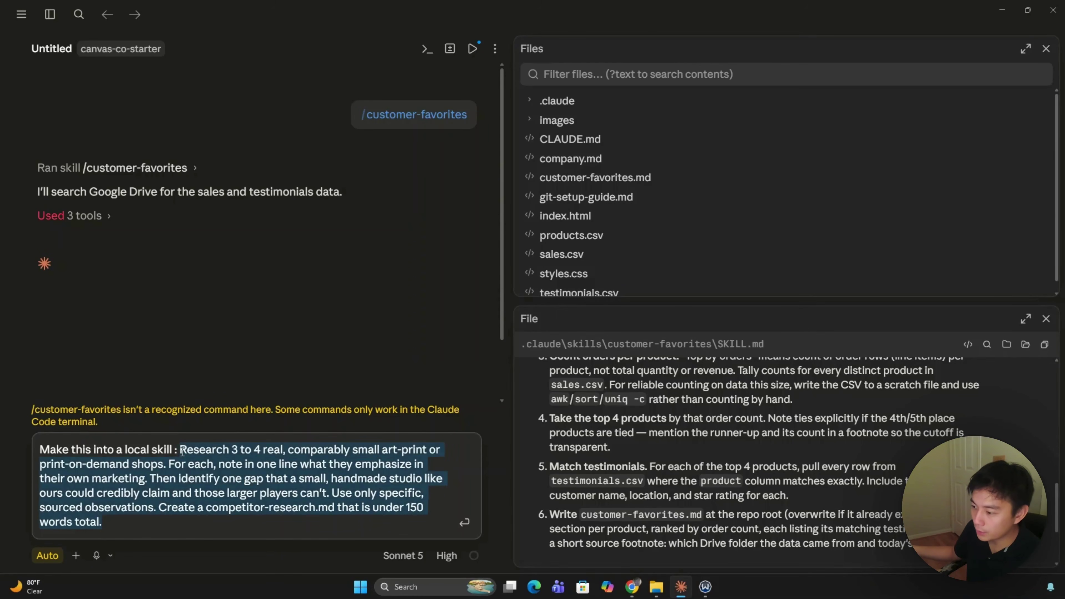
left_click_drag(174, 452, 45, 446)
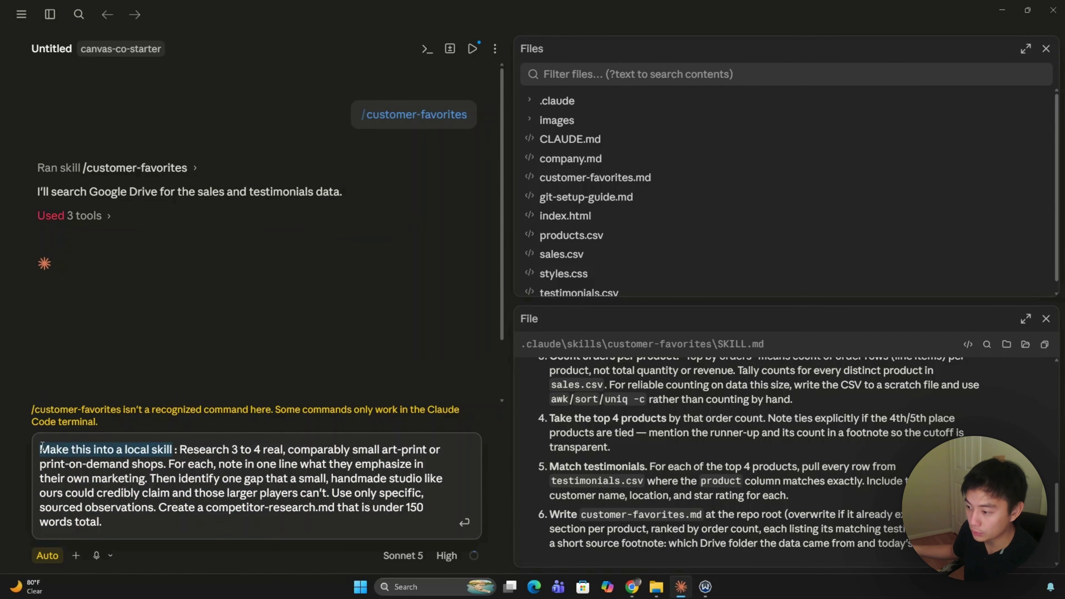
left_click_drag(204, 522, 184, 445)
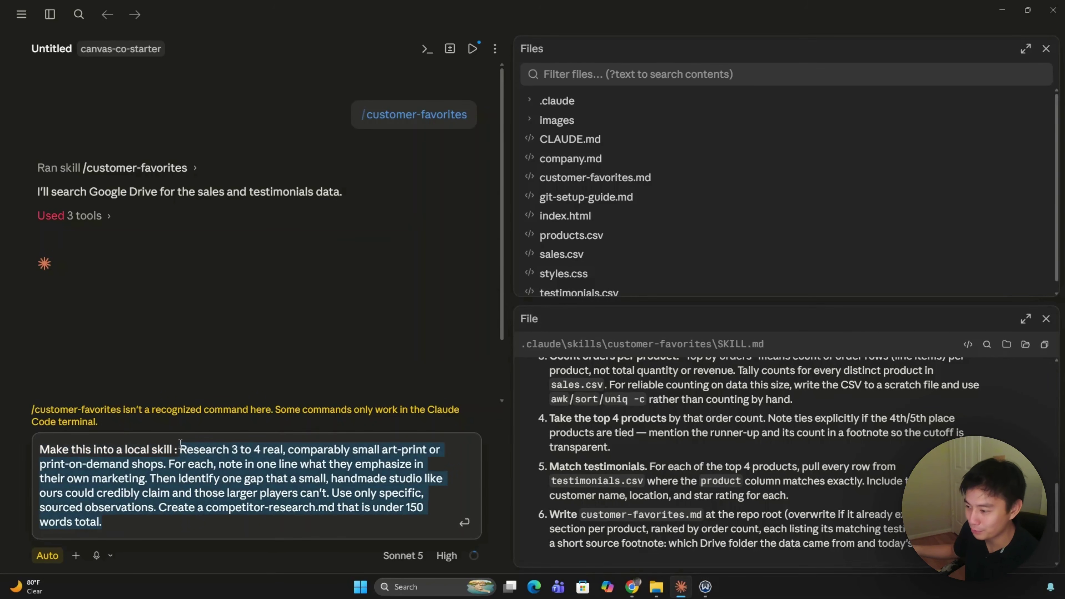
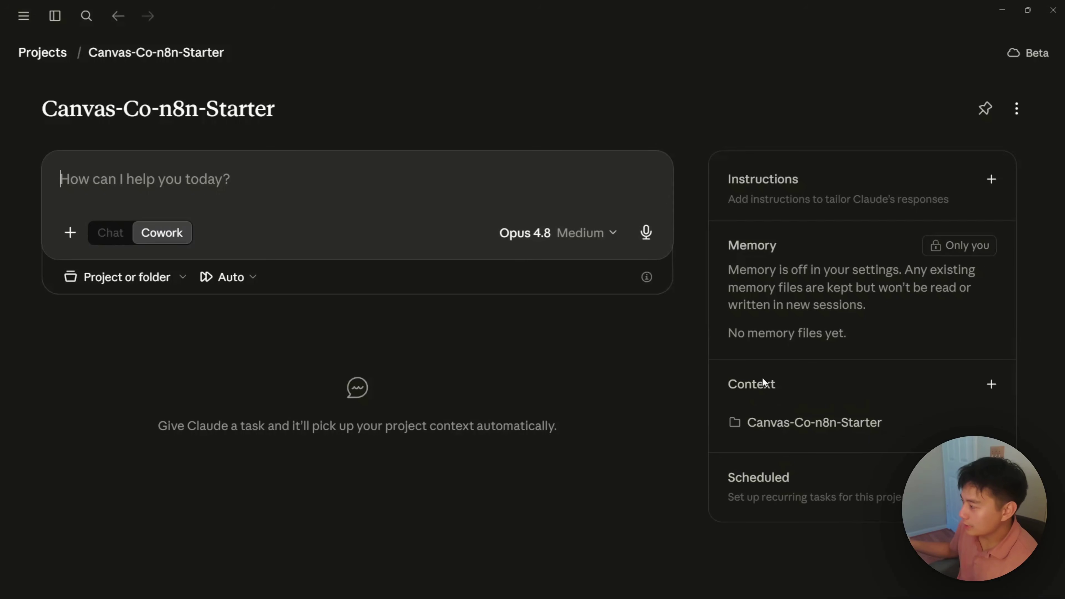
Step: Expand the Context and starter folders and preview the About-Canvas-and-Co.md business brief
left_click(780, 435)
left_click(776, 432)
left_click(774, 431)
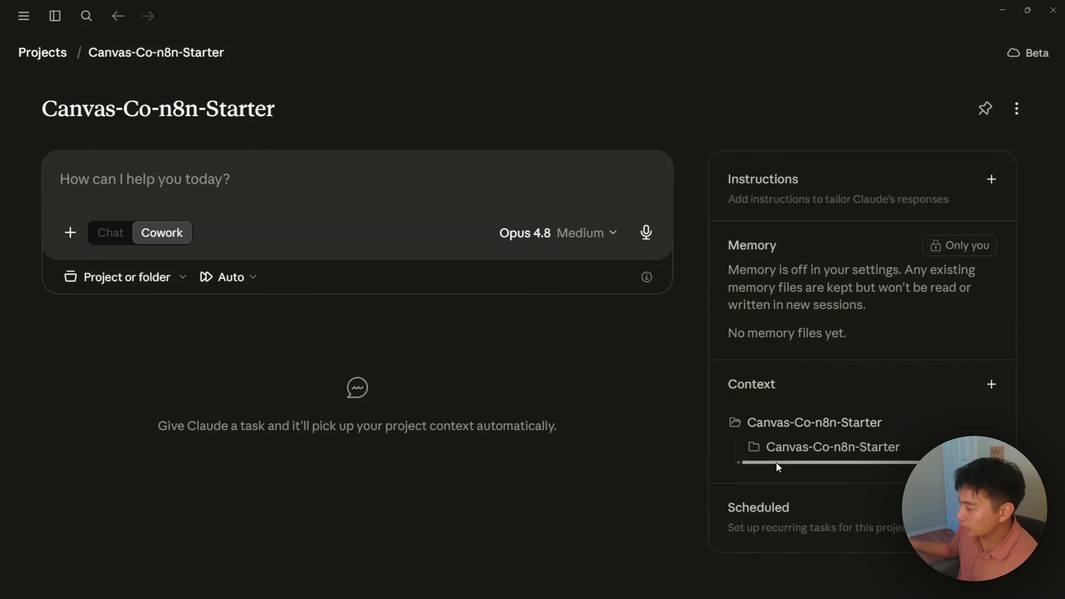
left_click(773, 452)
scroll(770, 450, "down", 2)
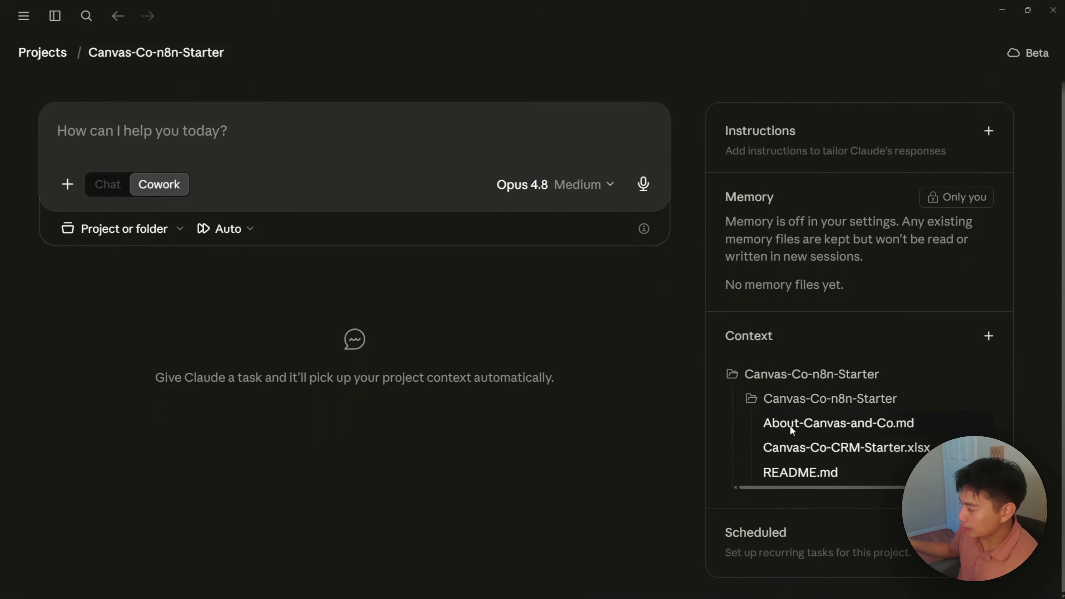
left_click(790, 425)
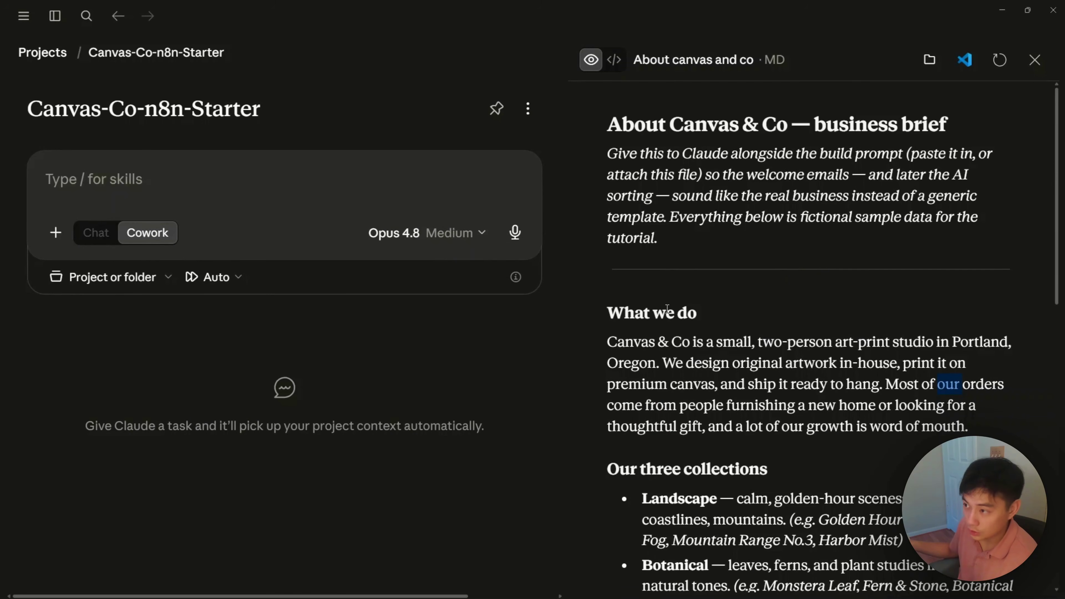
left_click(1034, 60)
Step: Preview the Canvas-Co-CRM-Starter spreadsheet's CRM, Leads and Support sheets, then close it
left_click(789, 499)
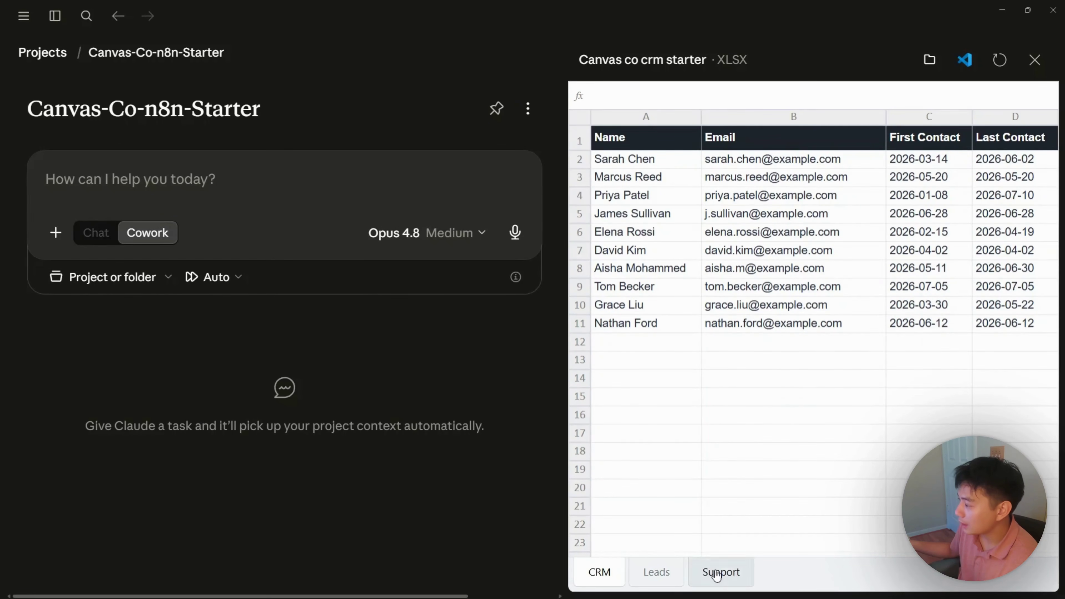
left_click(663, 579)
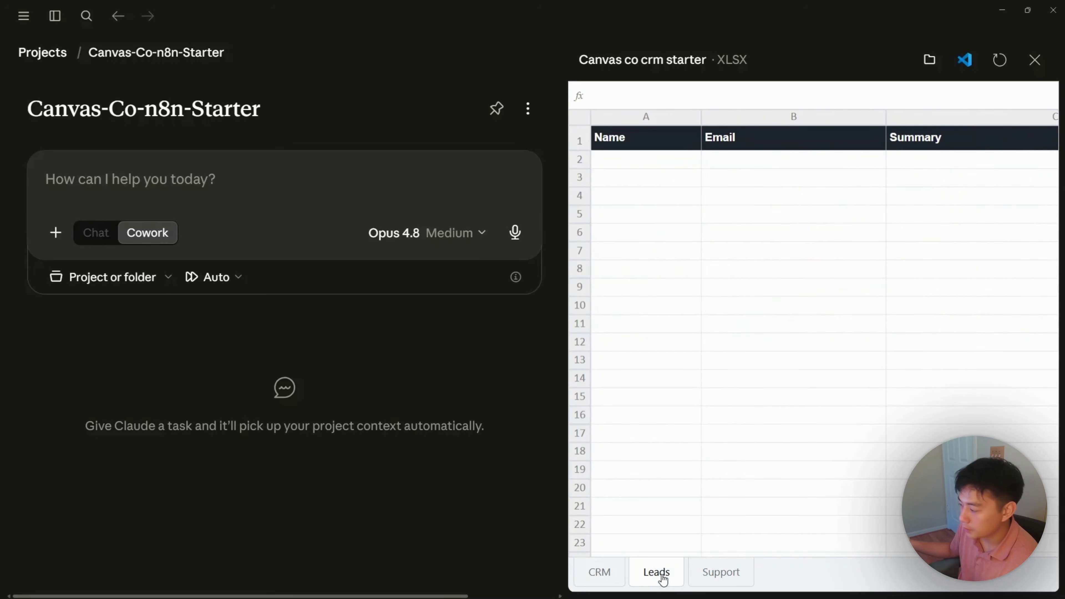
left_click(707, 580)
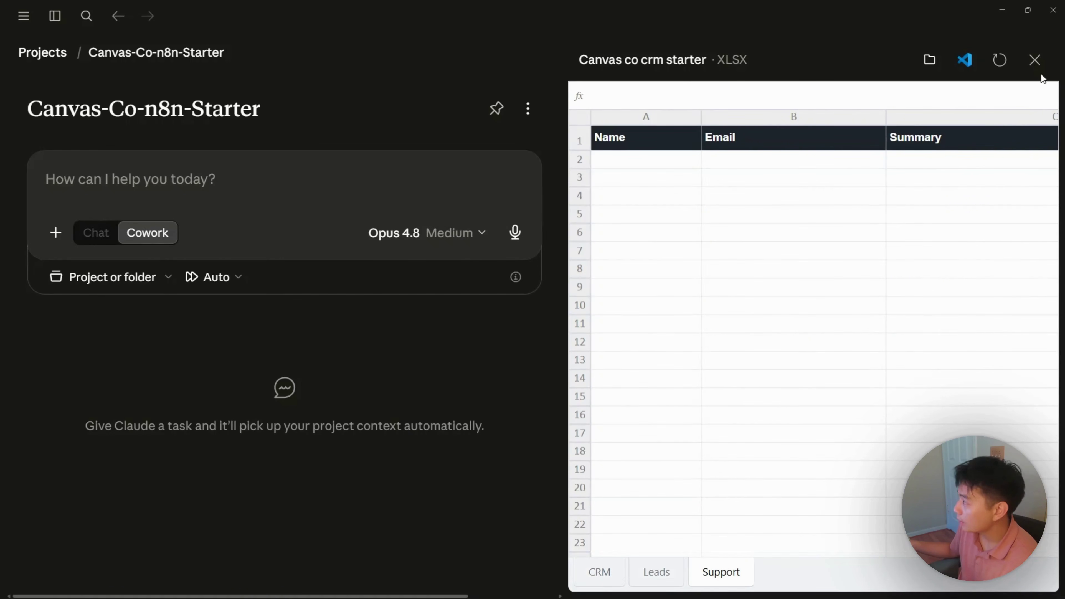
left_click(1034, 60)
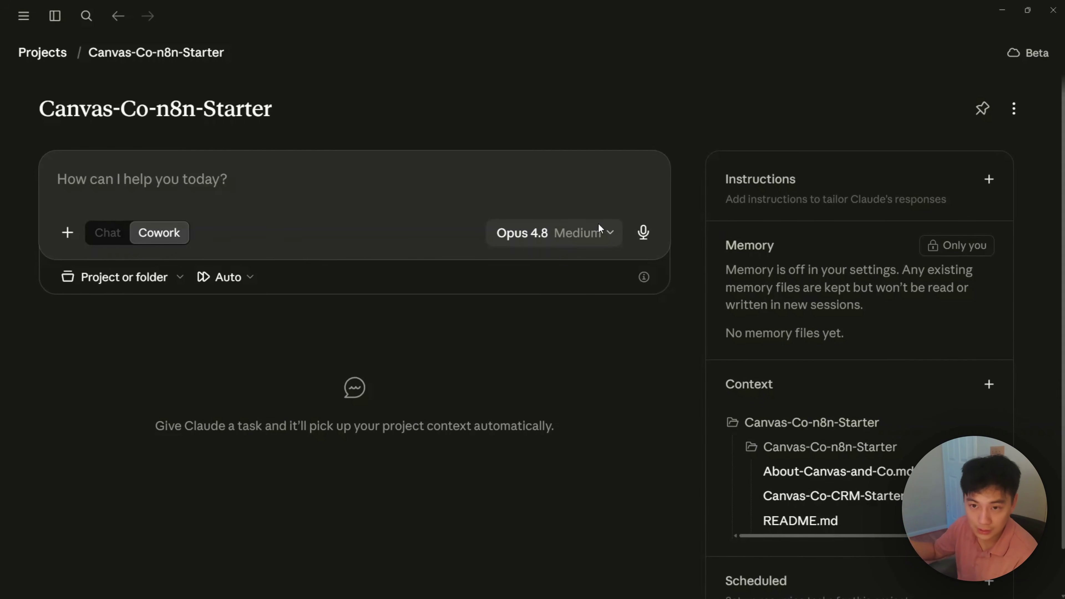
Step: Copy the Server URL from n8n's Instance-level MCP connection details and return to Claude
left_click(1002, 9)
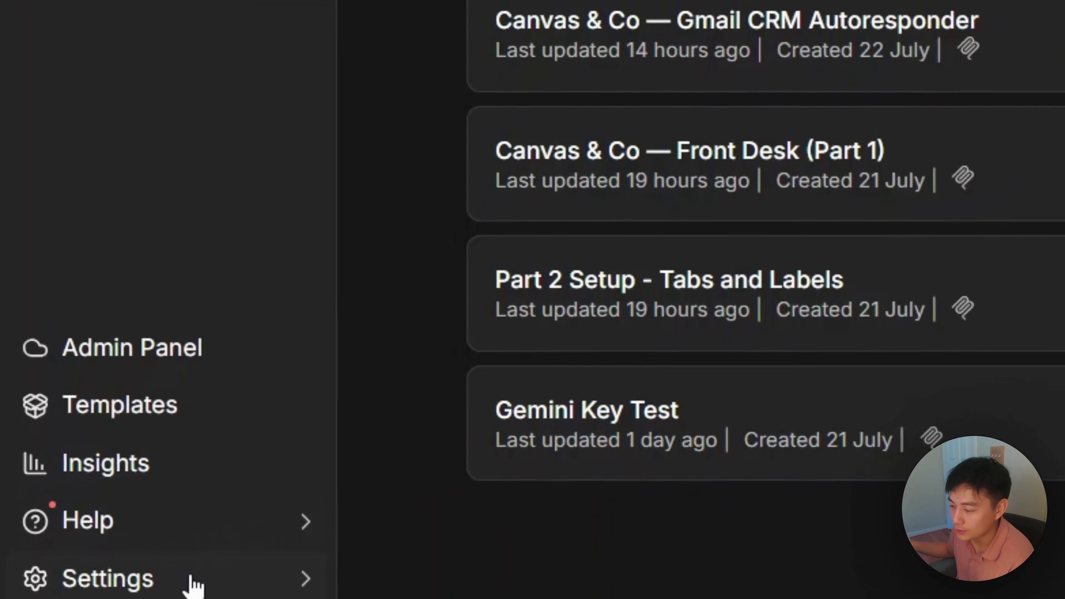
left_click(196, 585)
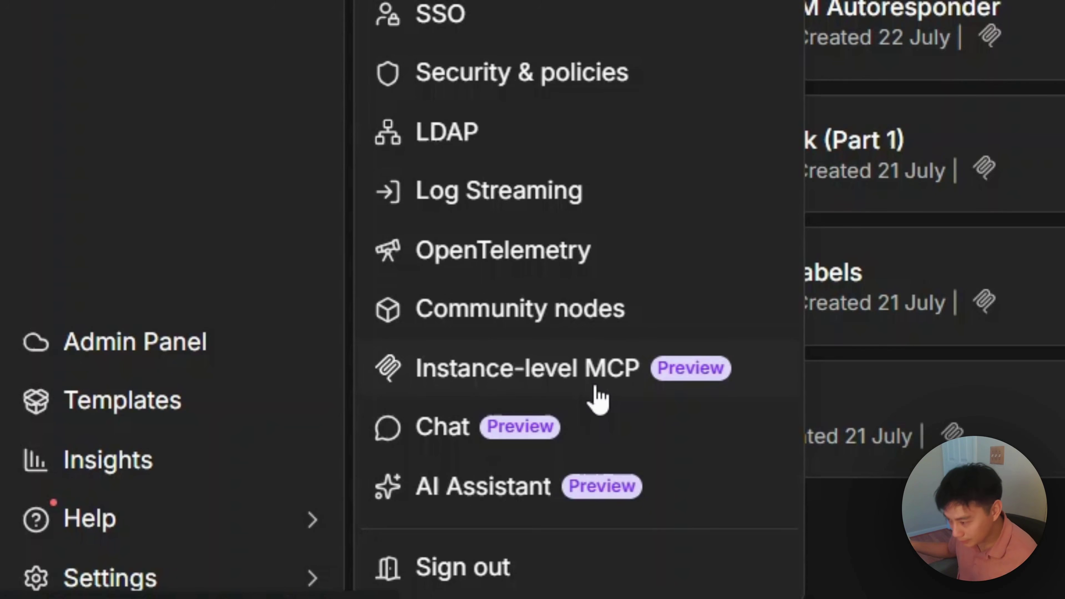
left_click(583, 379)
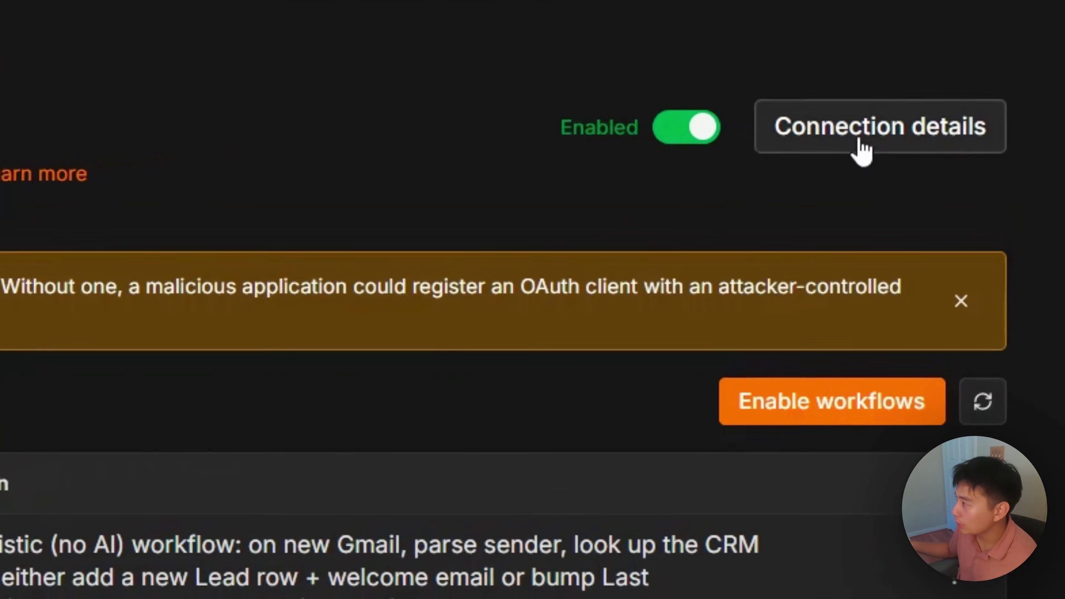
left_click(859, 142)
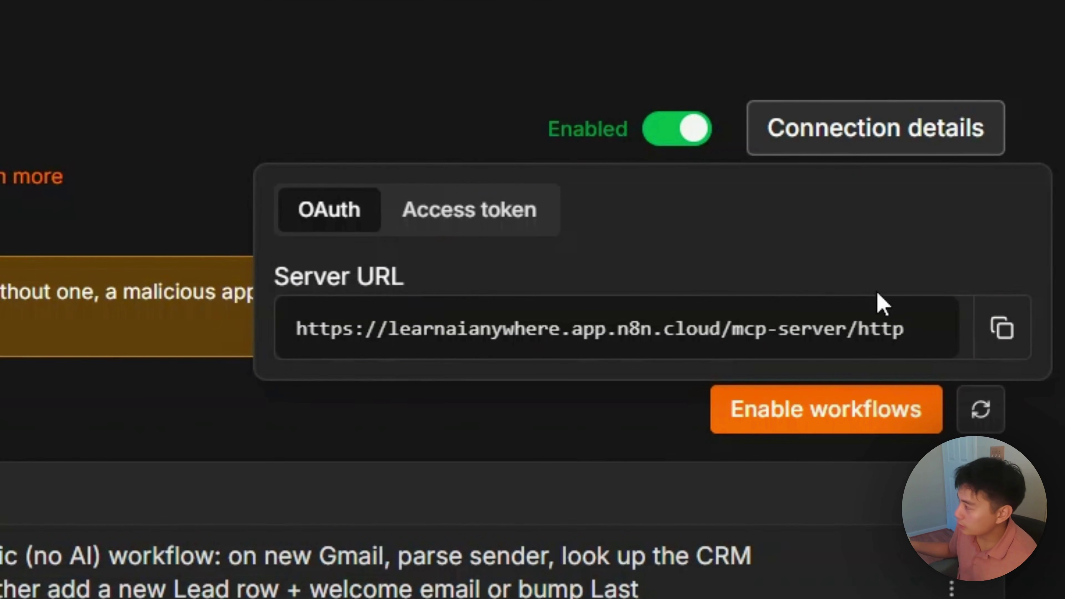
left_click(984, 339)
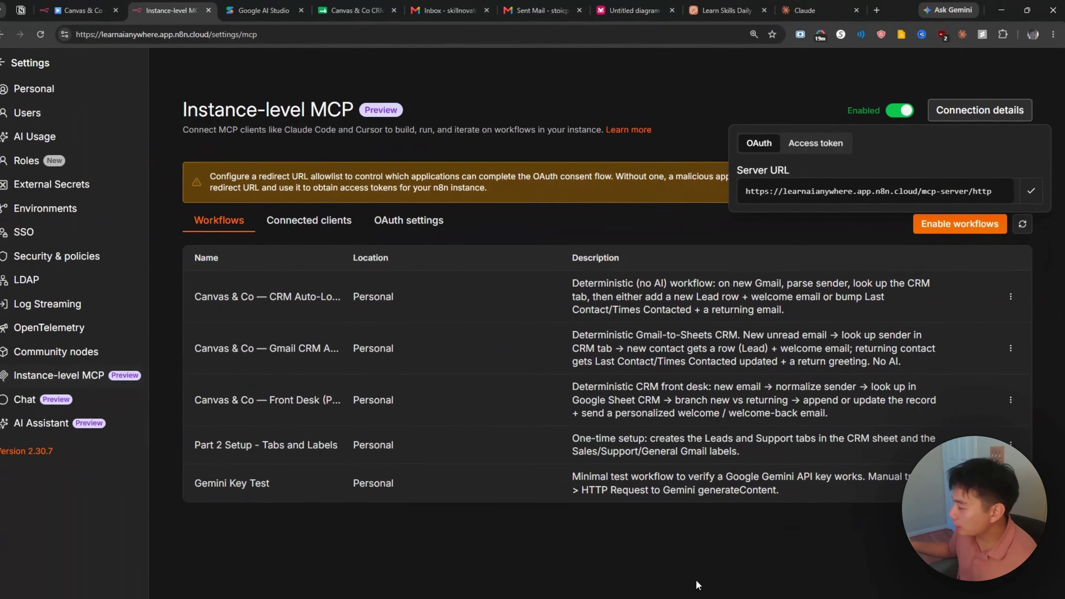
left_click(669, 594)
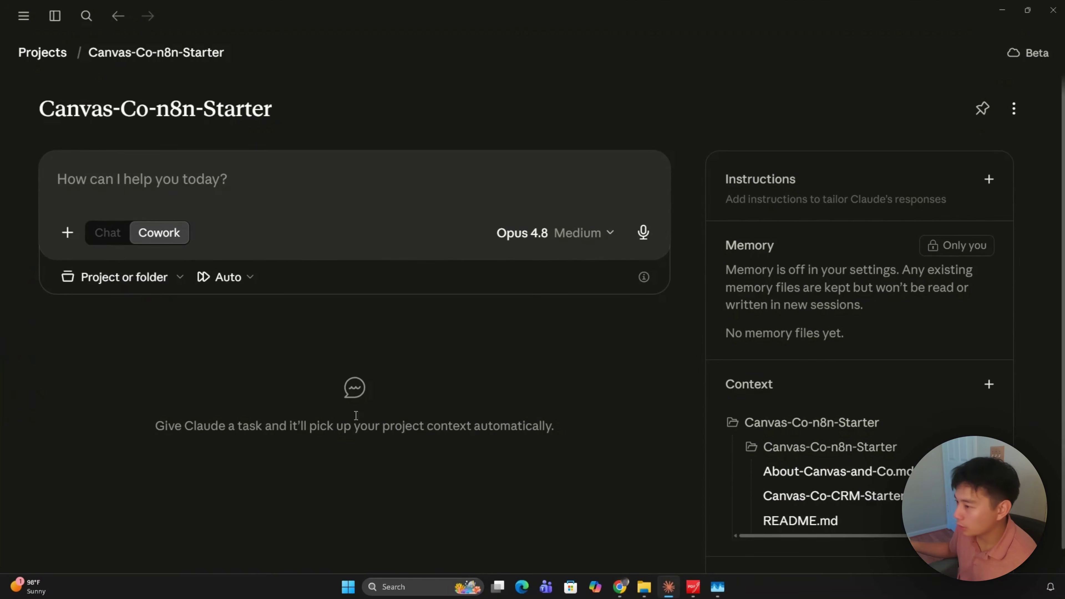
Step: Install the n8n connector from Claude's Connectors settings using the copied MCP server URL
left_click(25, 15)
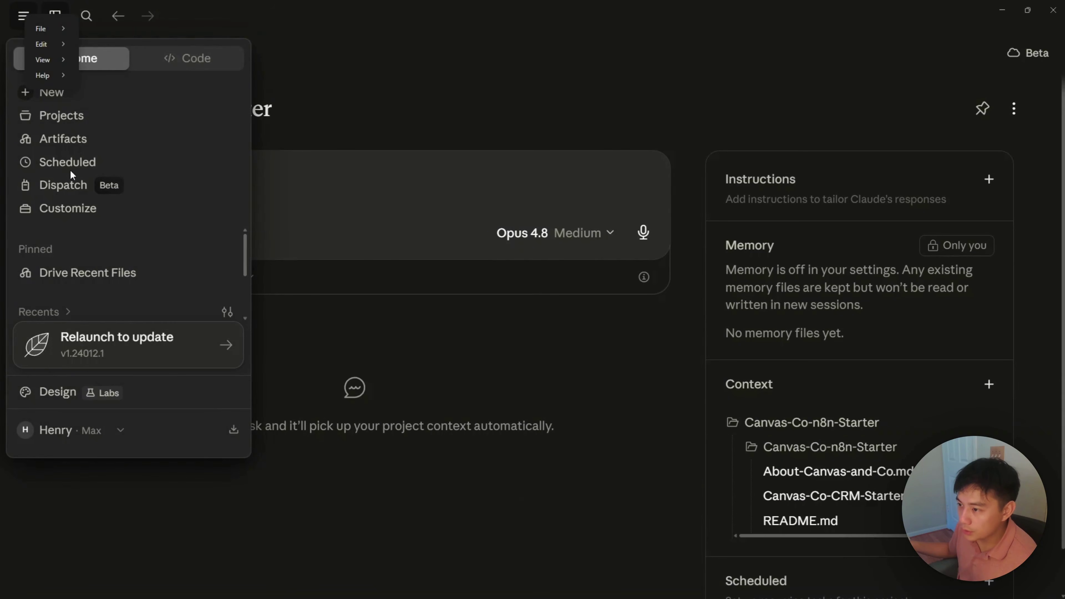
left_click(77, 208)
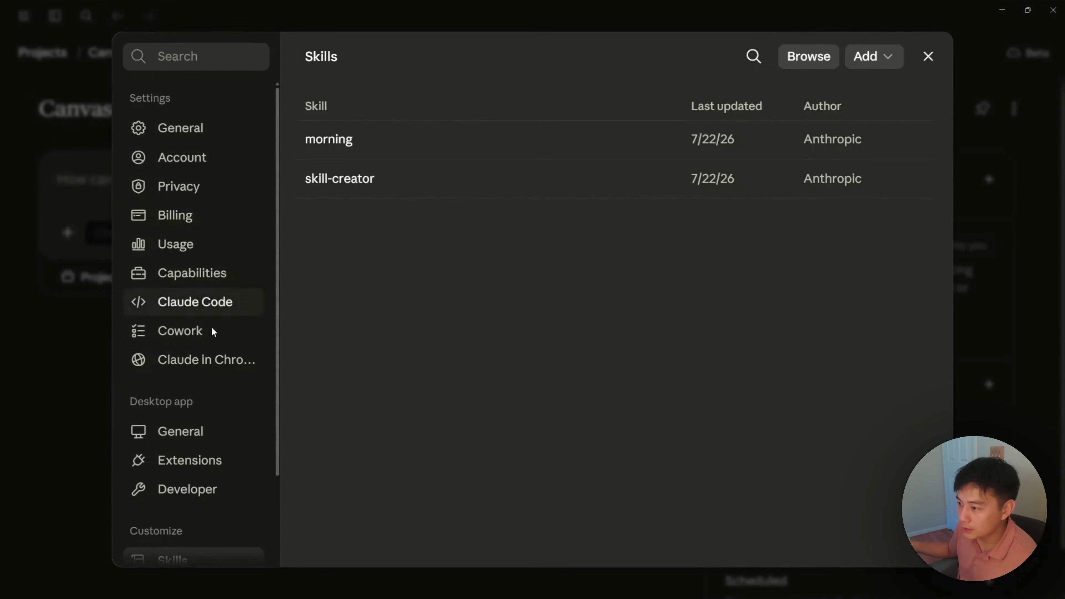
scroll(200, 469, "down", 3)
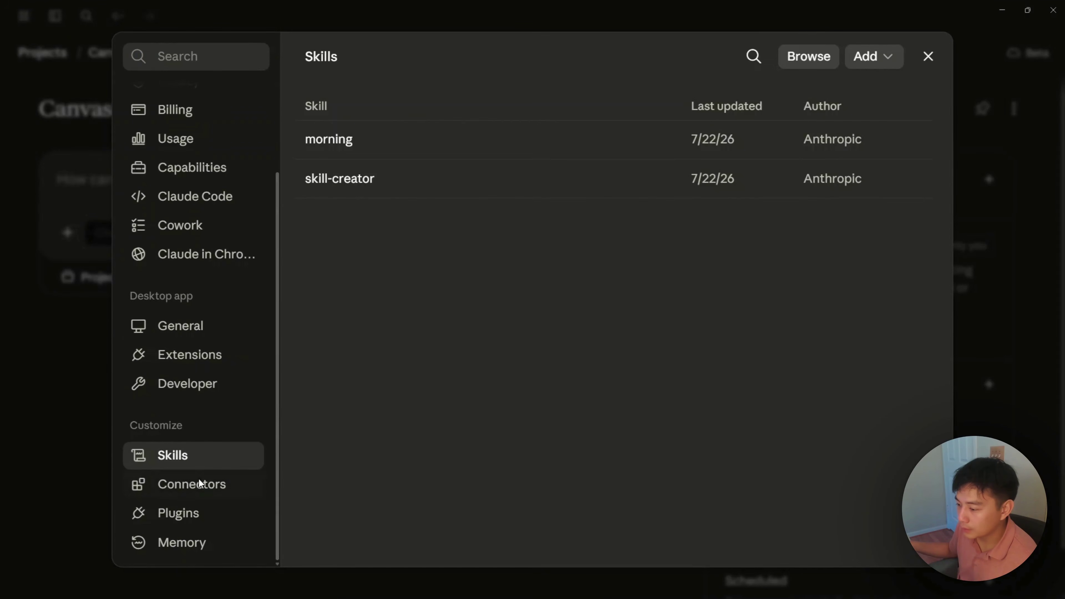
left_click(202, 485)
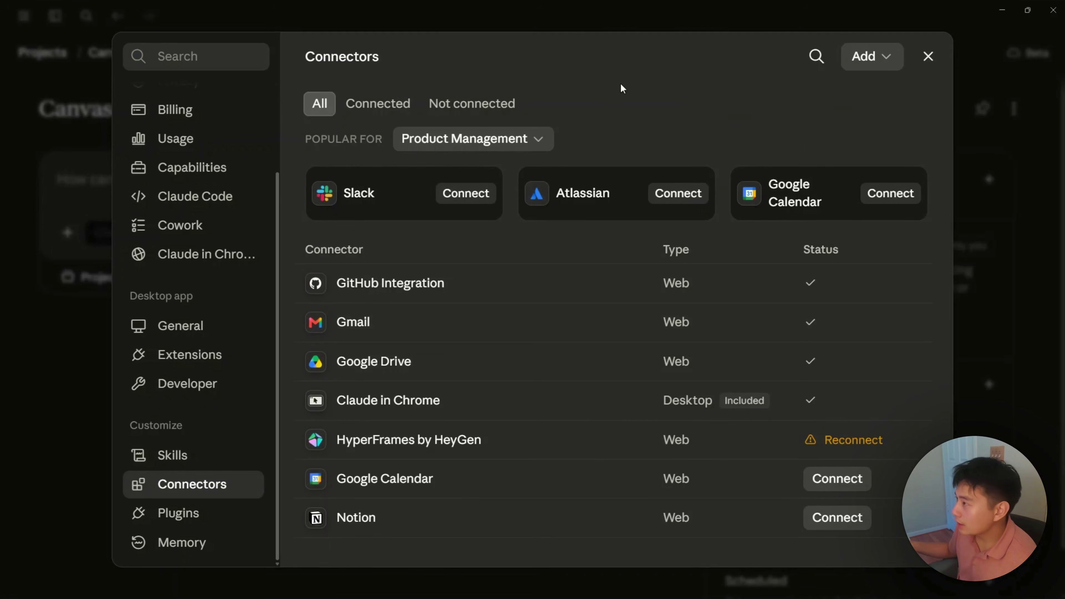
left_click(882, 63)
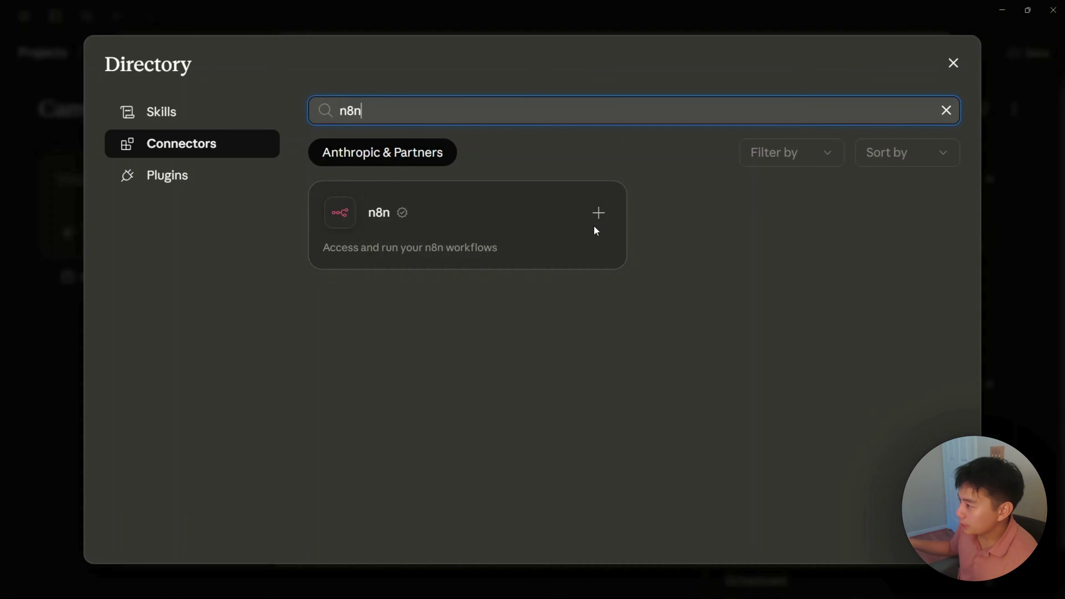
left_click(595, 223)
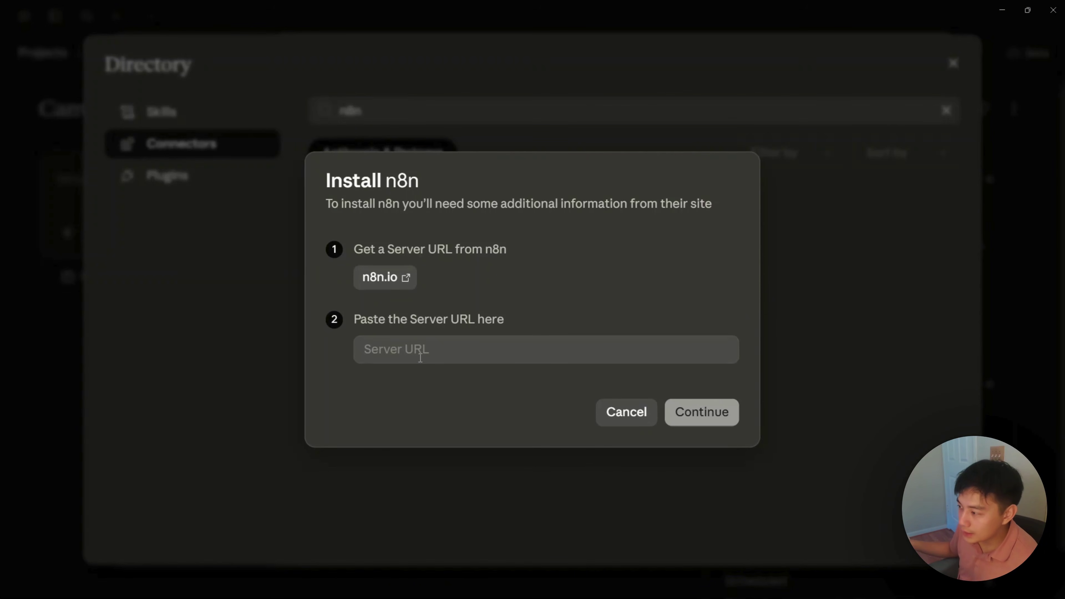
left_click(467, 347)
key("ctrl+v")
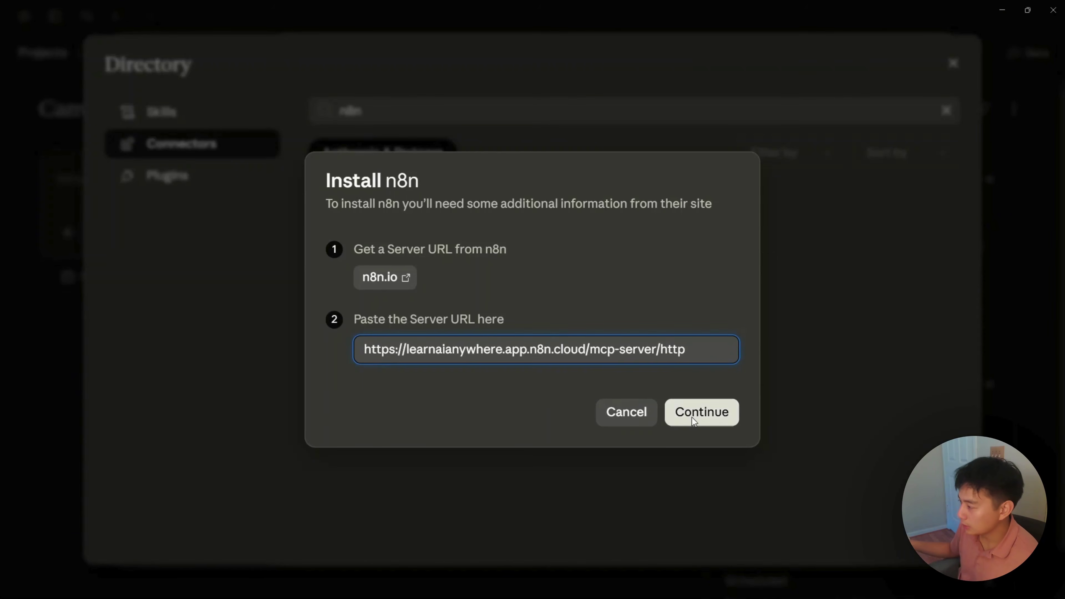
left_click(692, 416)
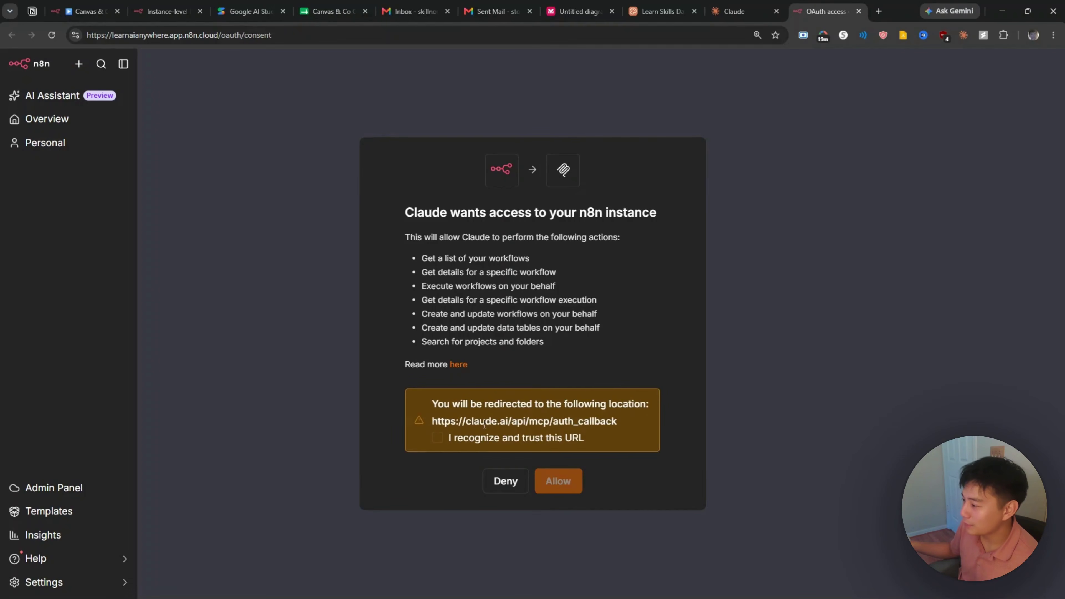
Step: Trust Claude's redirect URL and allow Claude access to the n8n instance
left_click(436, 438)
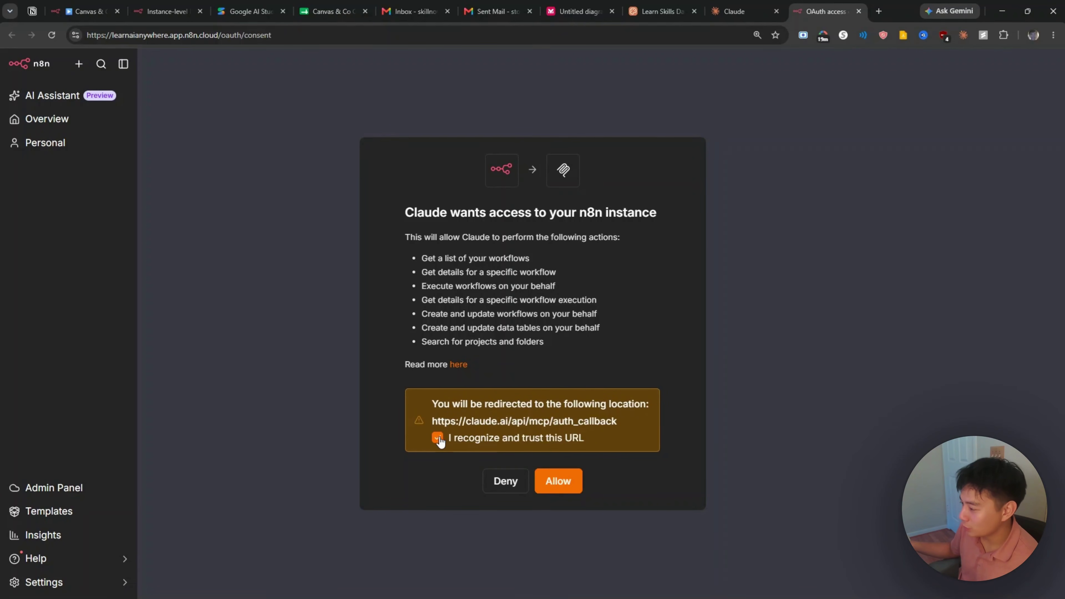
left_click(558, 485)
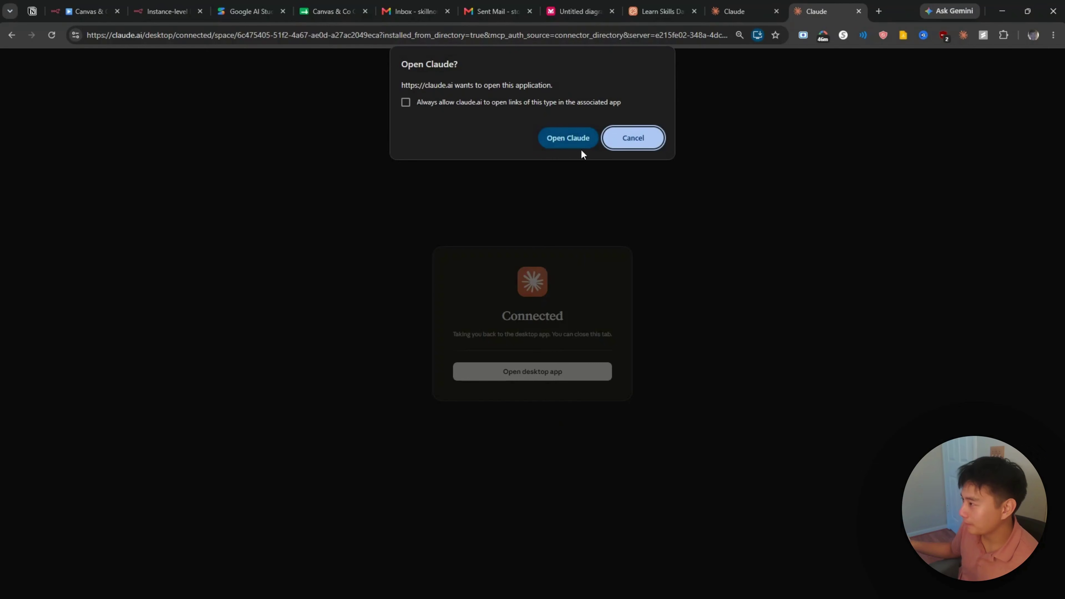
left_click(577, 143)
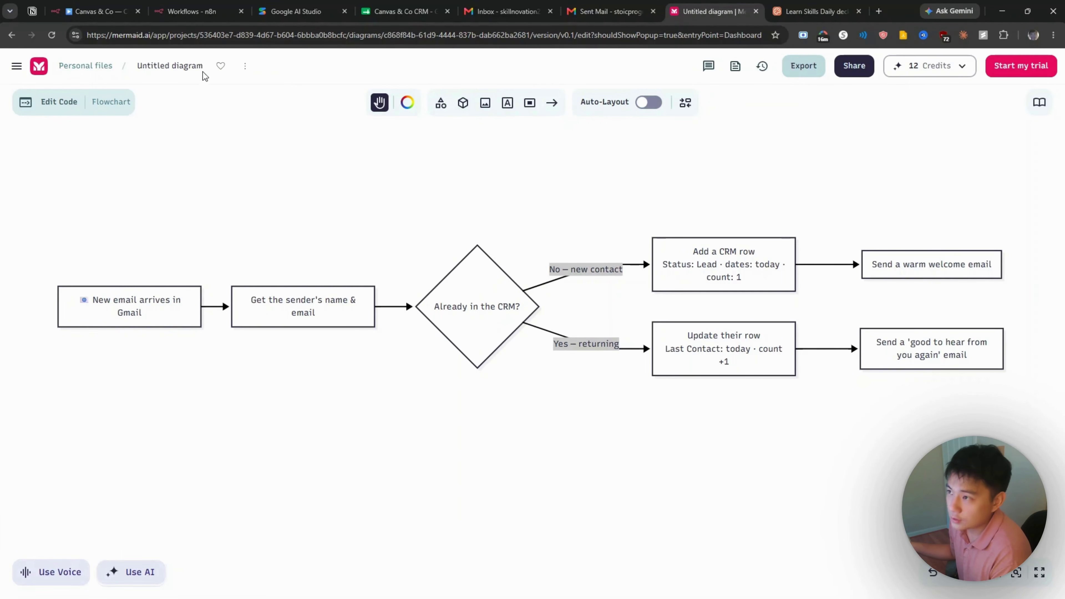
Step: Create a Gmail OAuth2 API credential in n8n and sign it in to the Google account
left_click(191, 11)
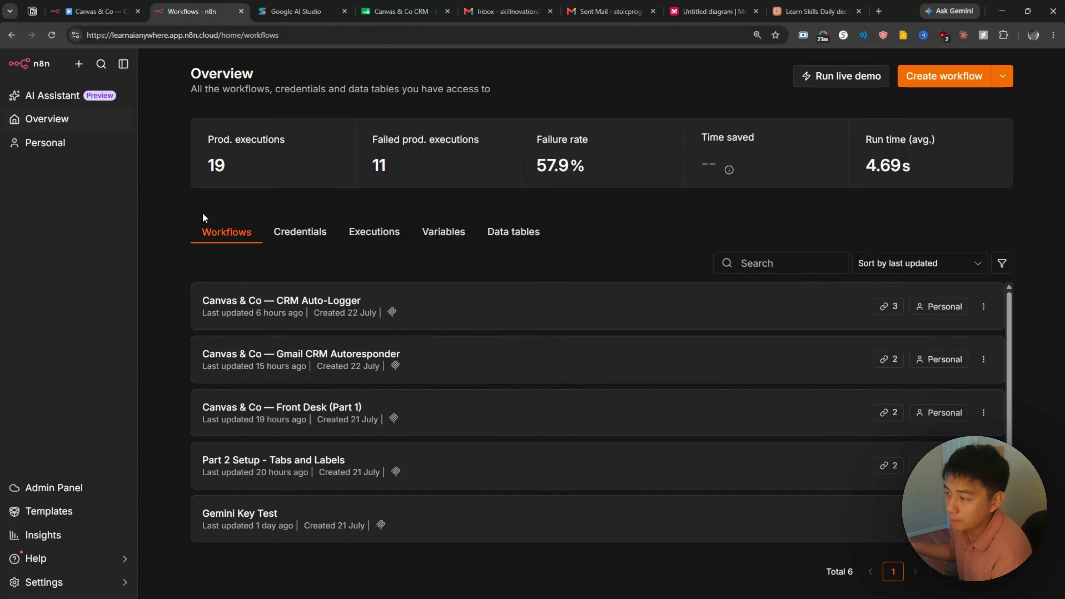
left_click(288, 244)
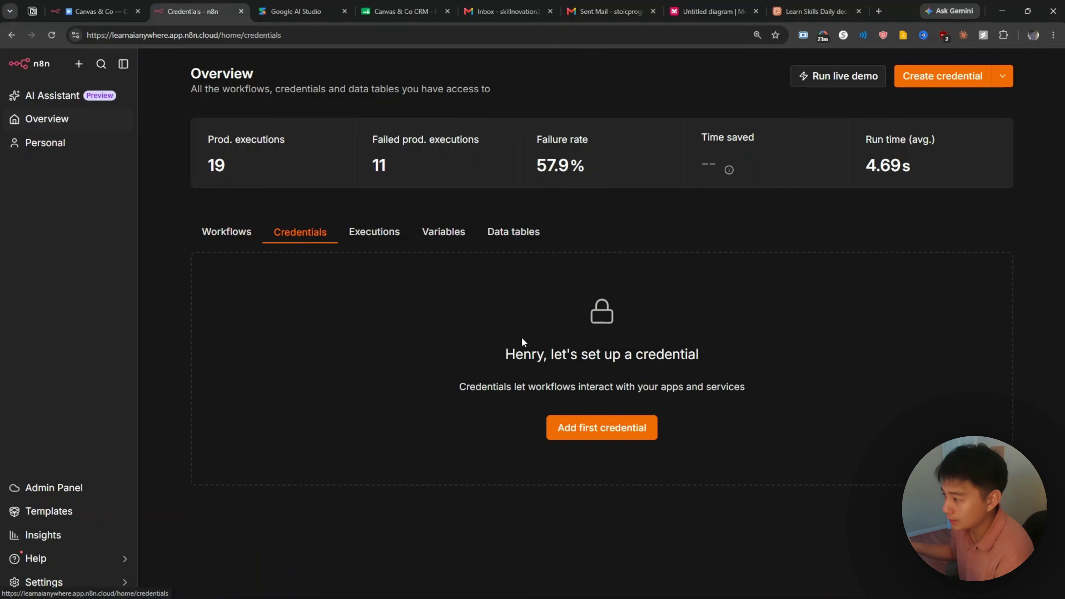
left_click(594, 428)
type("gmail")
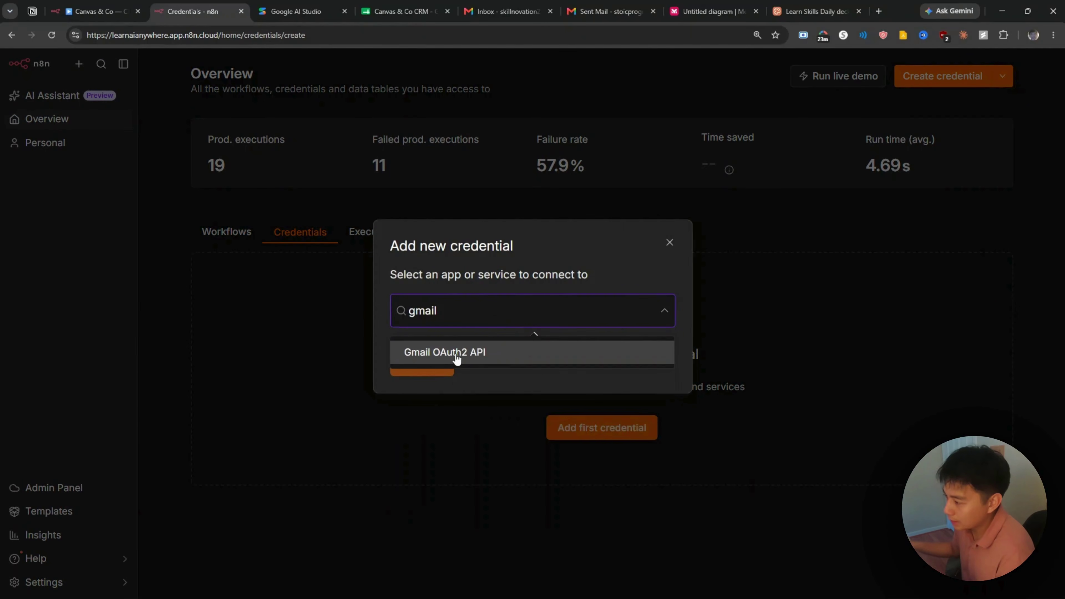
left_click(456, 357)
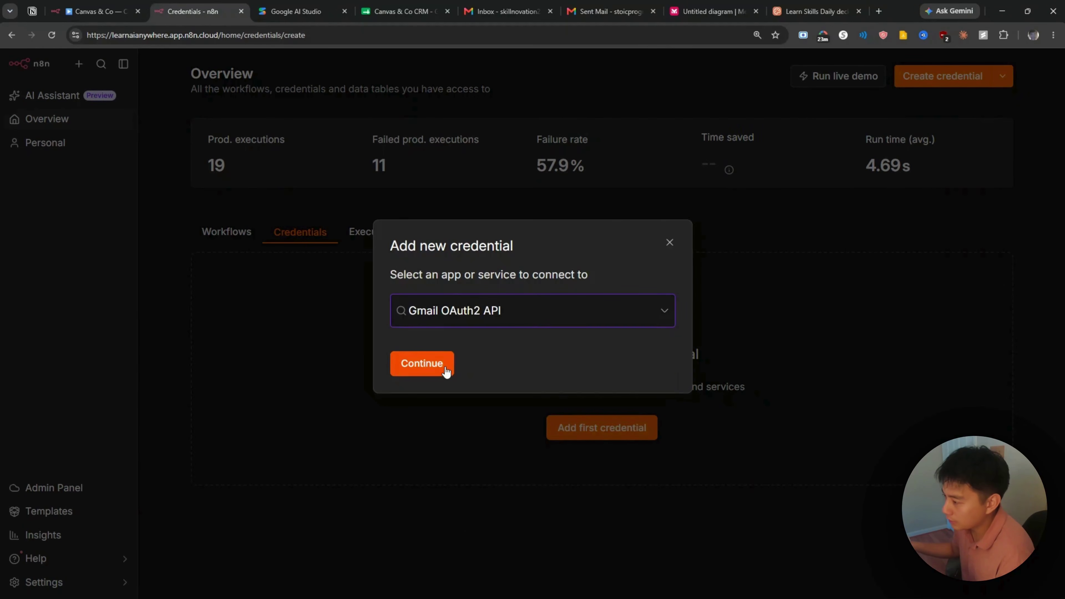
left_click(443, 363)
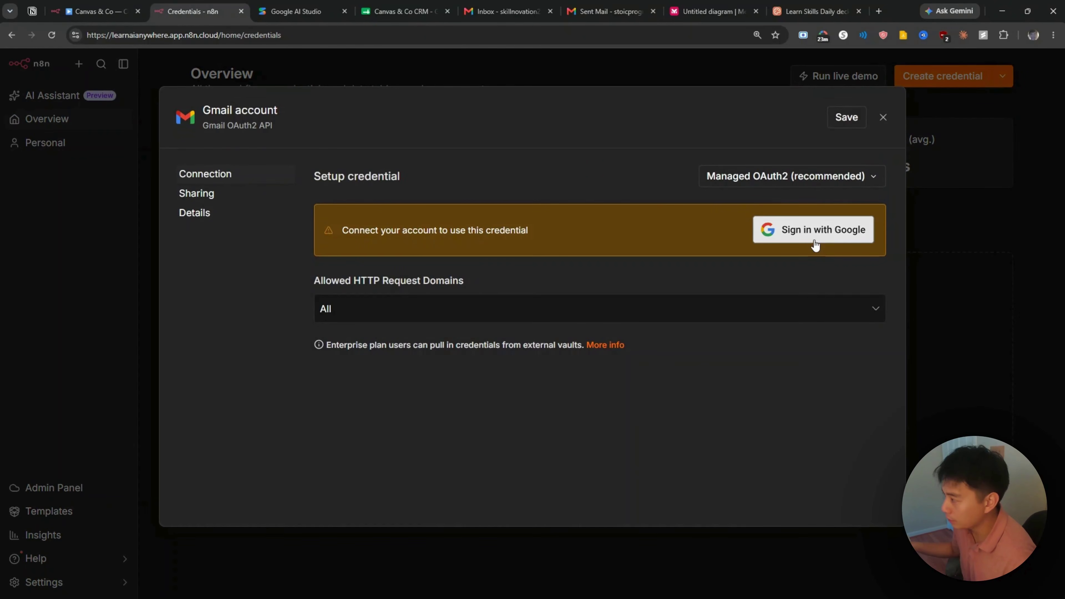
left_click(814, 235)
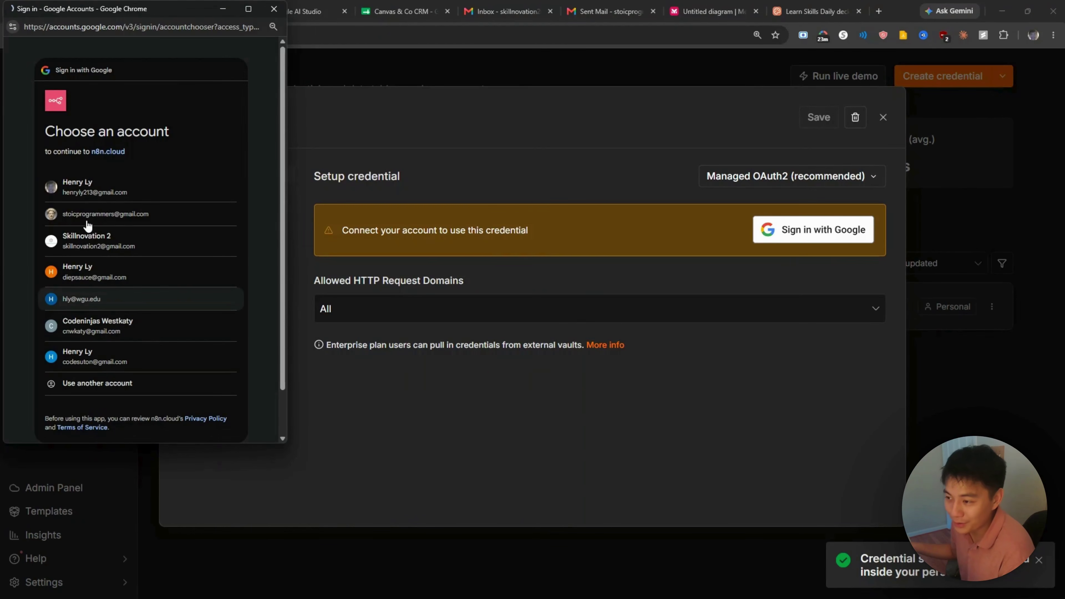
left_click(89, 218)
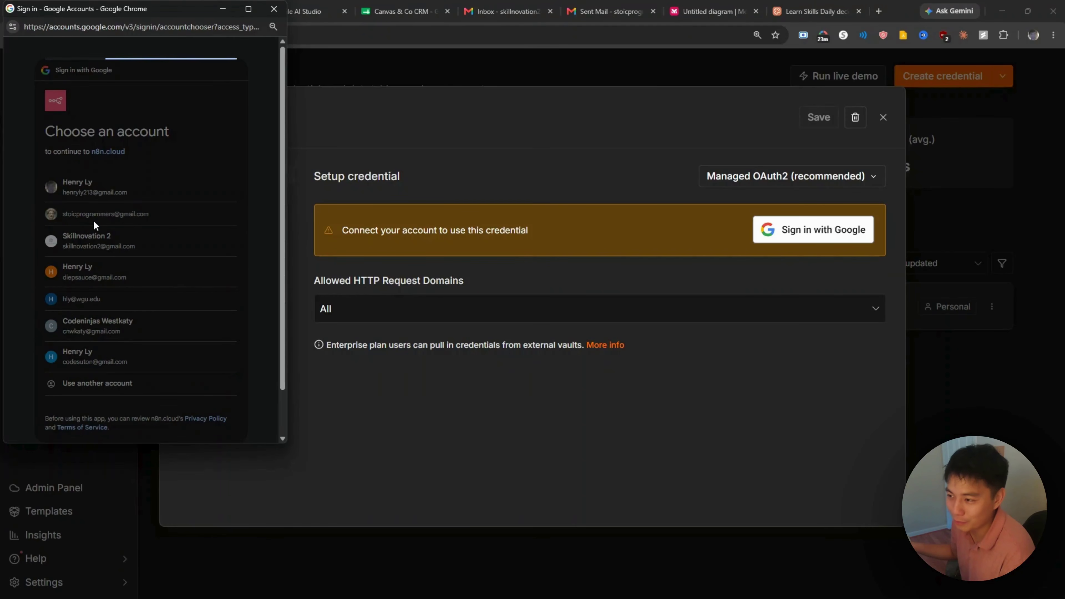
scroll(236, 278, "down", 2)
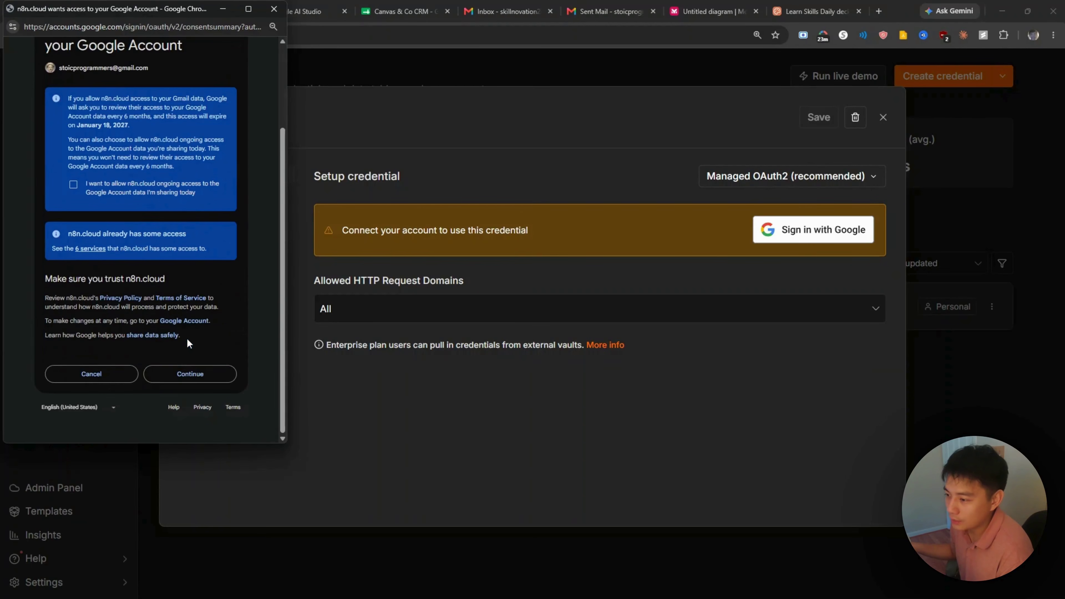
left_click(201, 378)
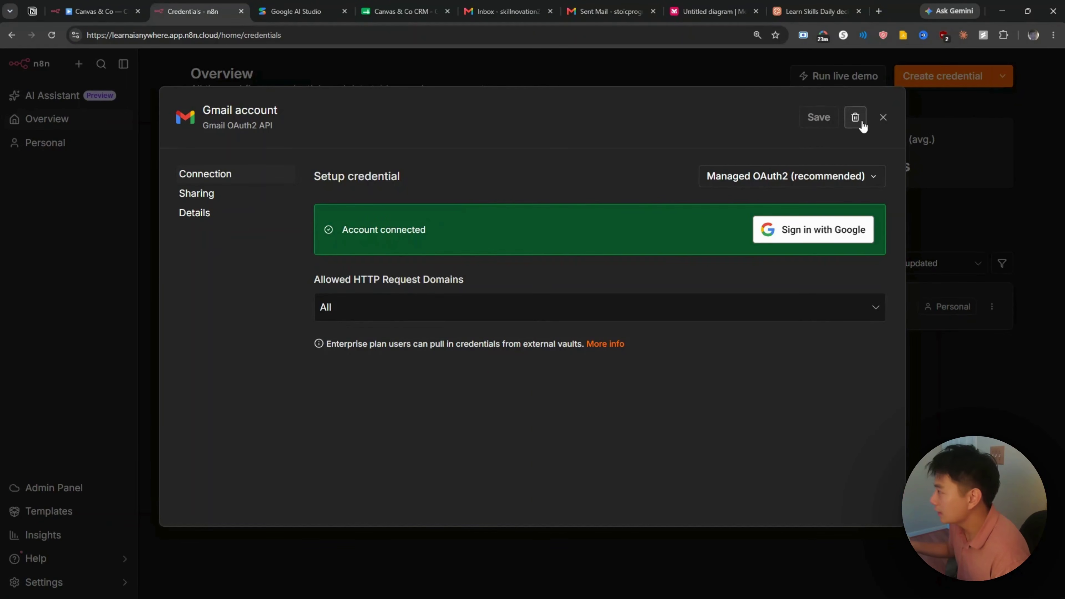
Step: Add a Google Sheets OAuth2 API credential connected to the same Google account
left_click(883, 117)
left_click(942, 77)
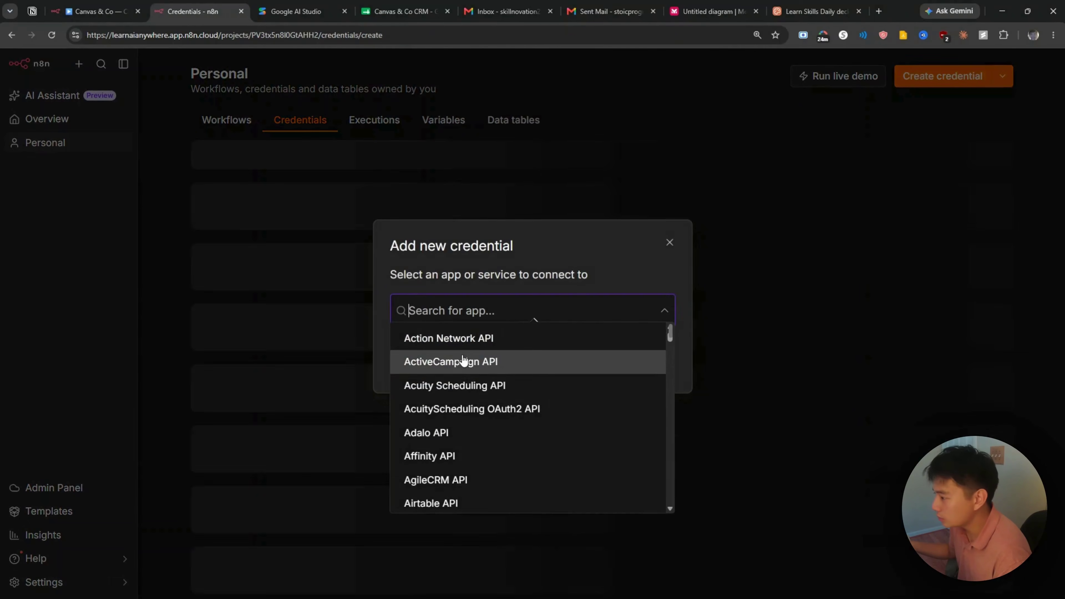
type("sheet")
left_click(465, 351)
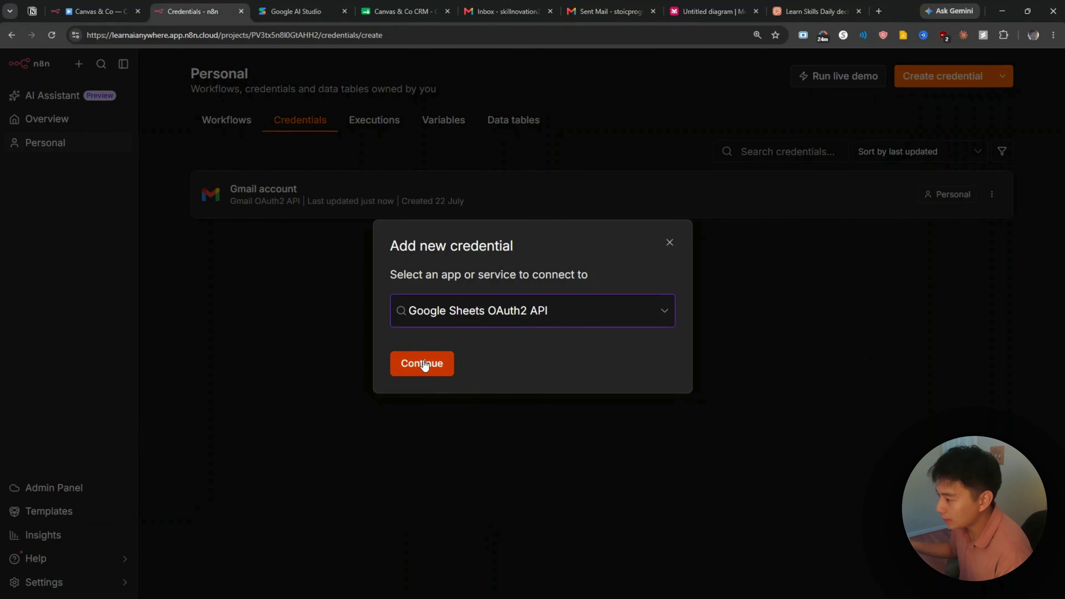
left_click(423, 363)
left_click(823, 232)
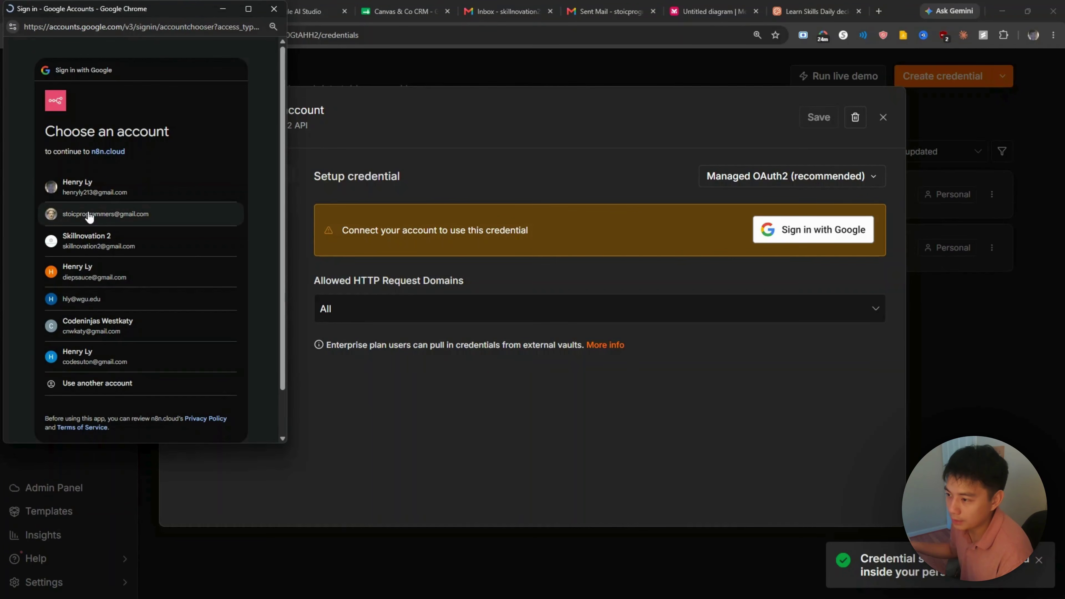
left_click(185, 231)
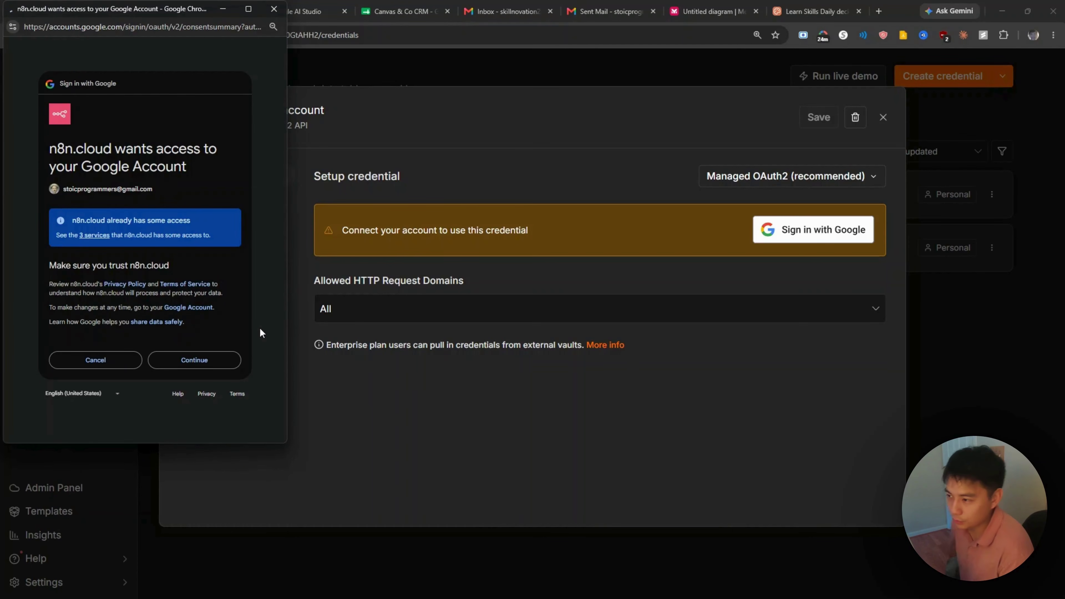
left_click(213, 367)
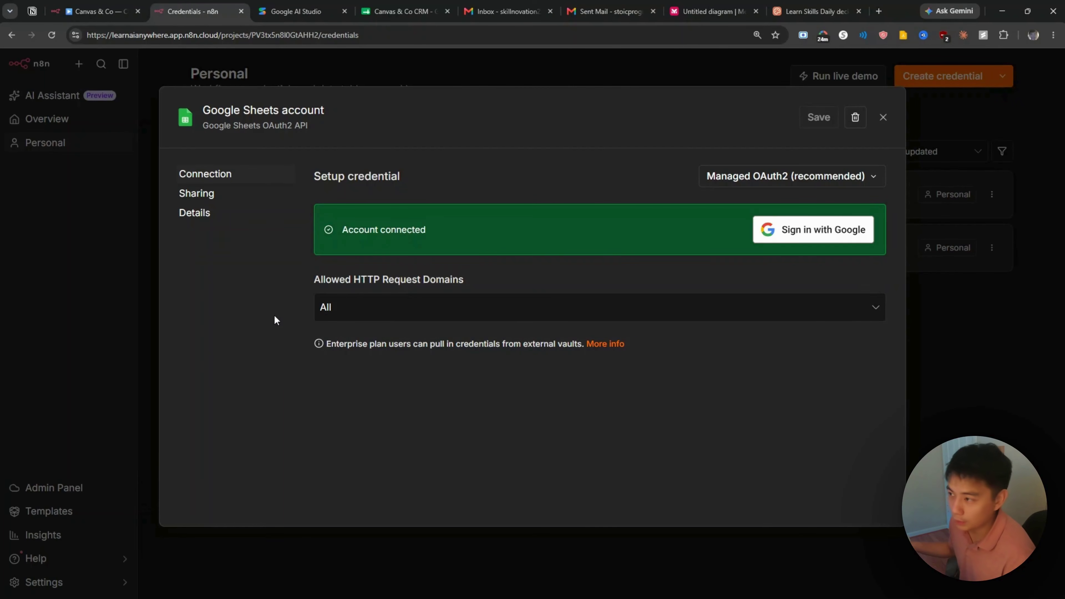
left_click(883, 117)
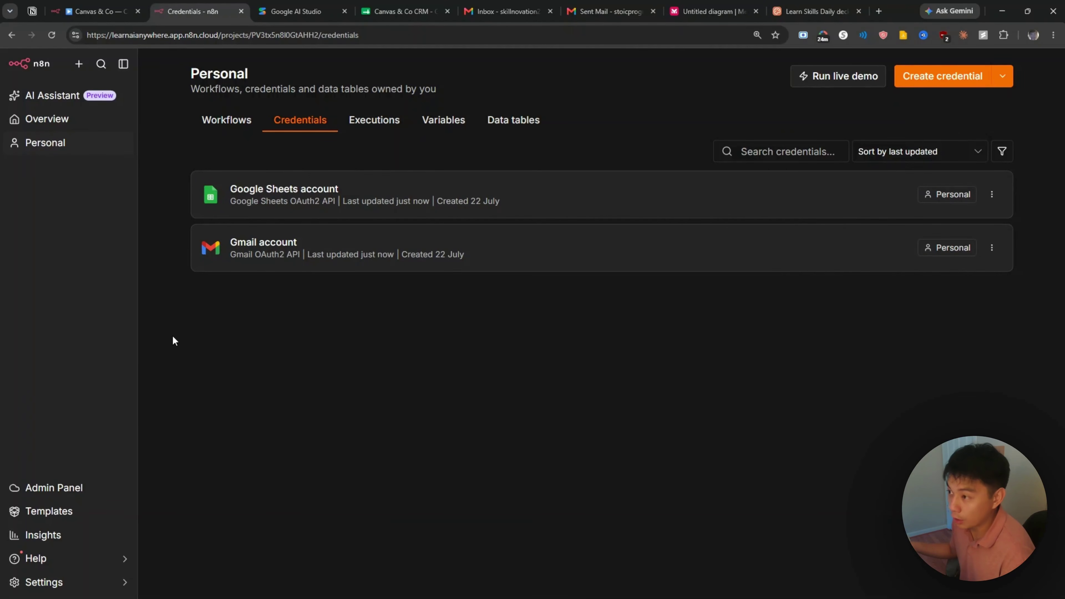
mouse_move(653, 595)
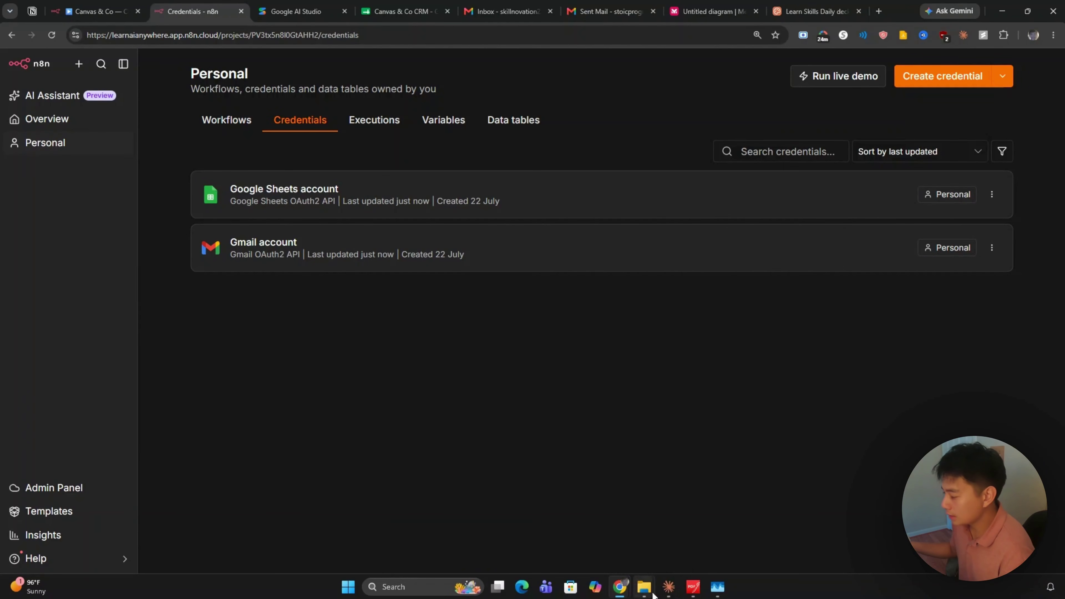
left_click(666, 538)
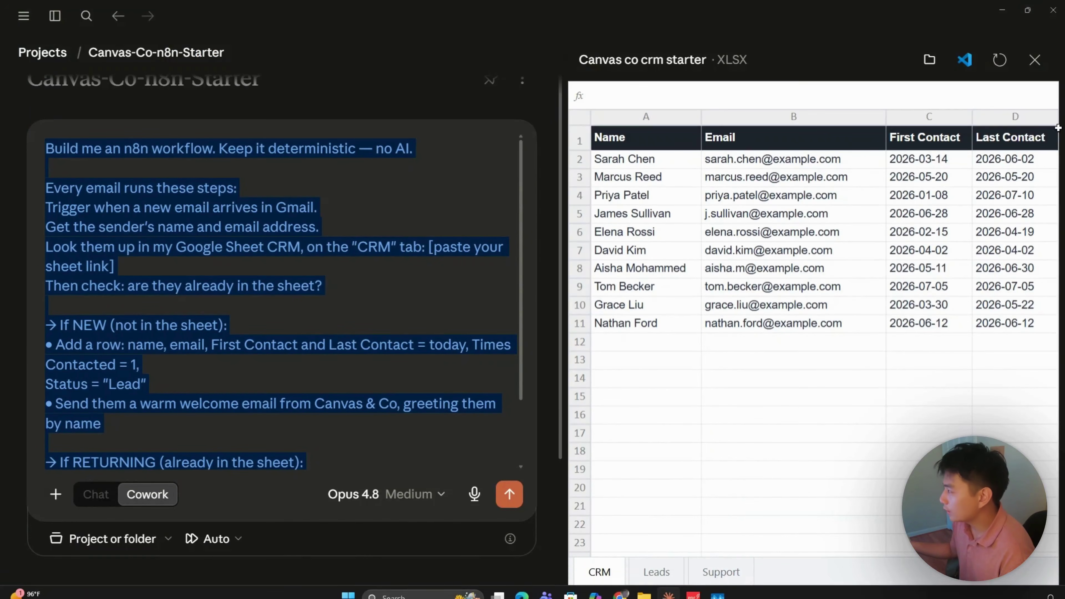
left_click(1035, 59)
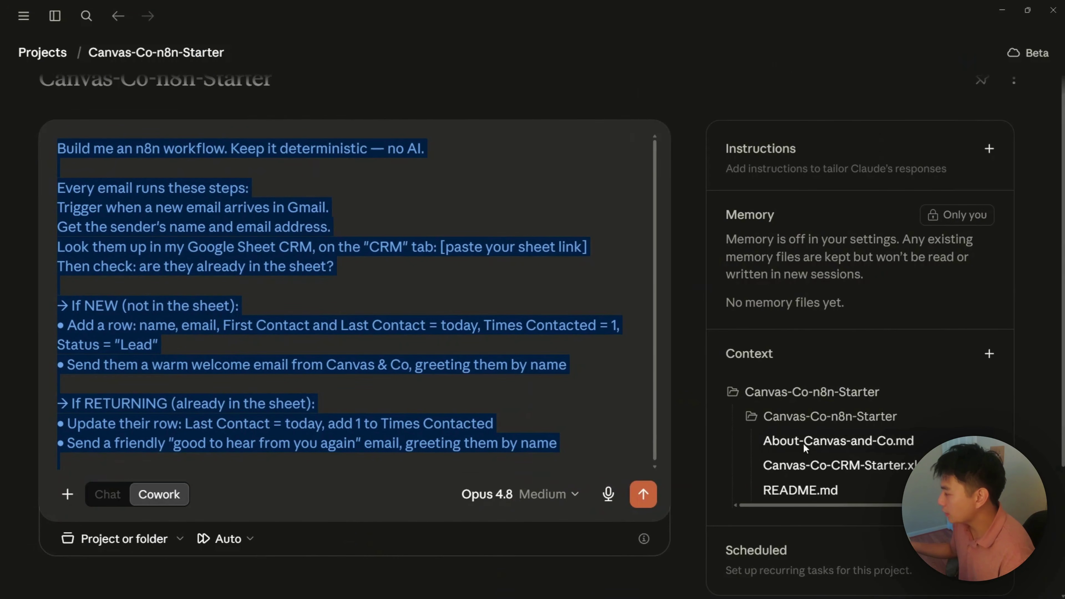
left_click(829, 467)
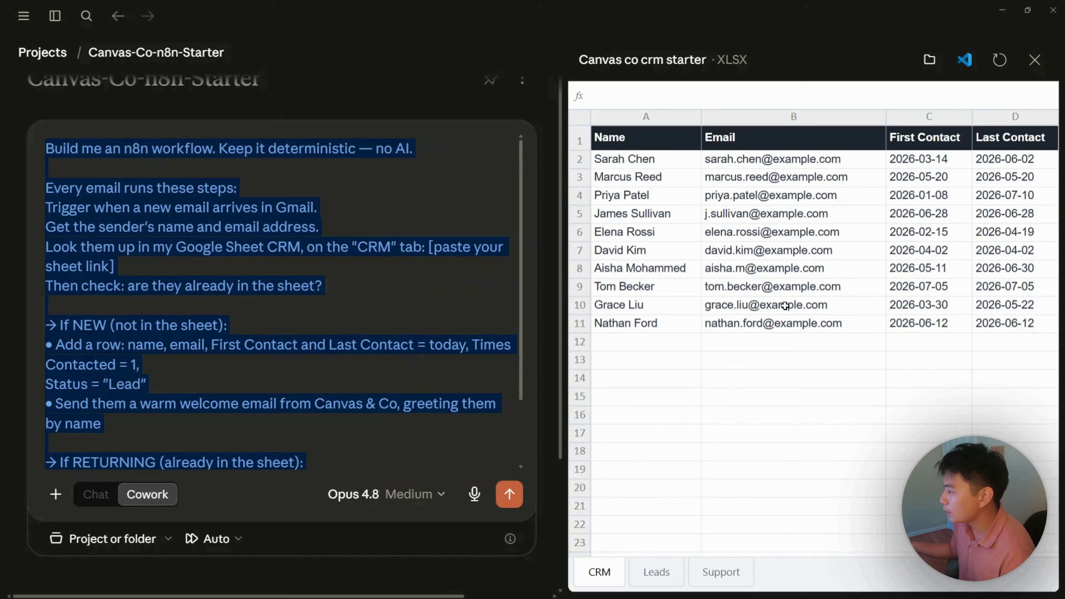
left_click(1002, 11)
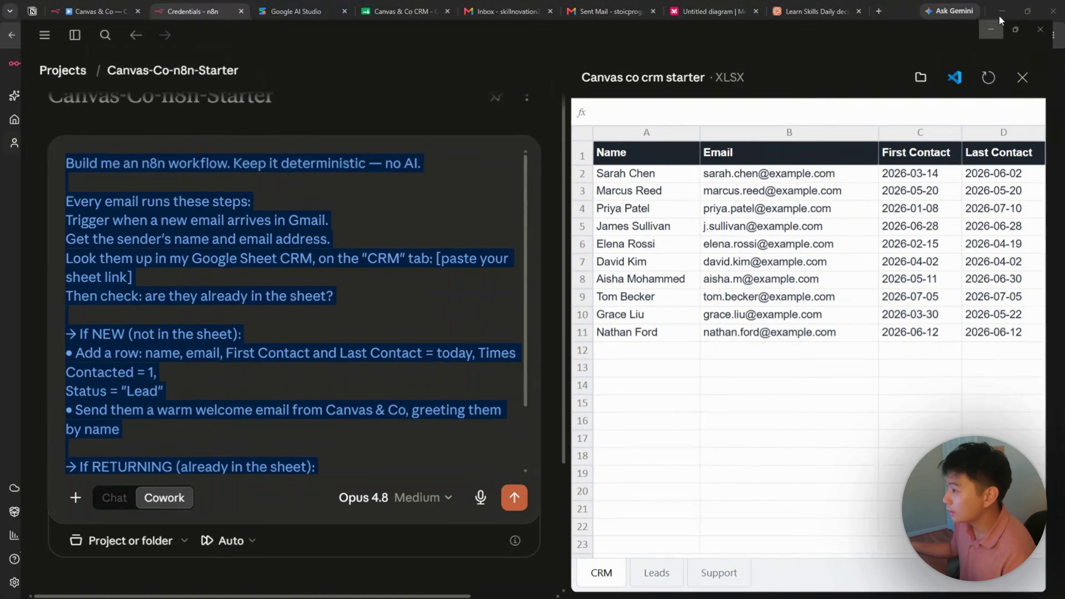
Step: Look over the Leads, Support and CRM tabs of the Canvas & Co CRM sheet, then return to Claude
left_click(390, 9)
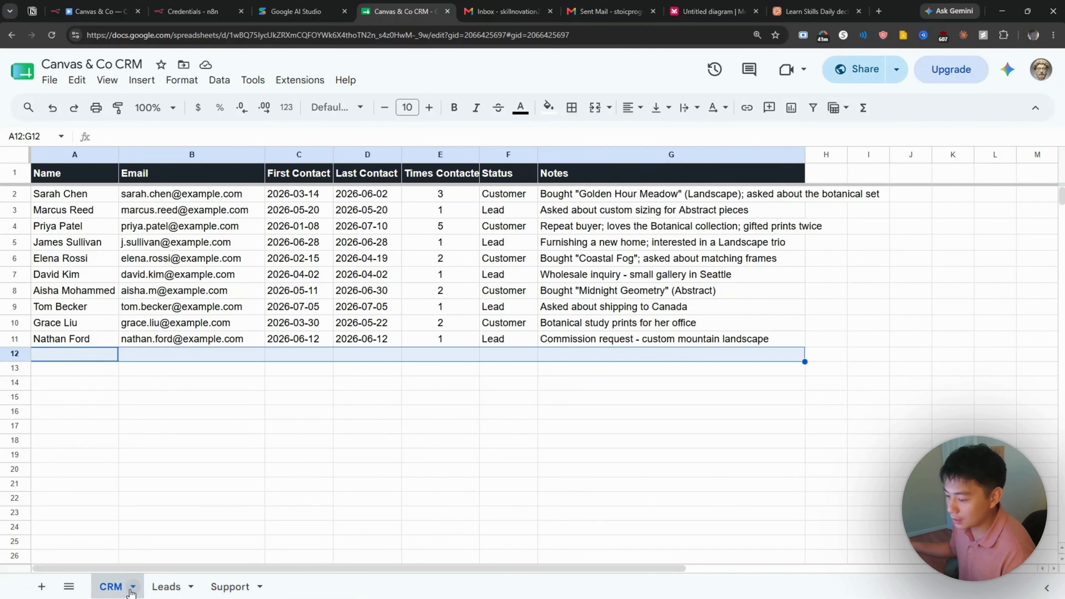
left_click(167, 586)
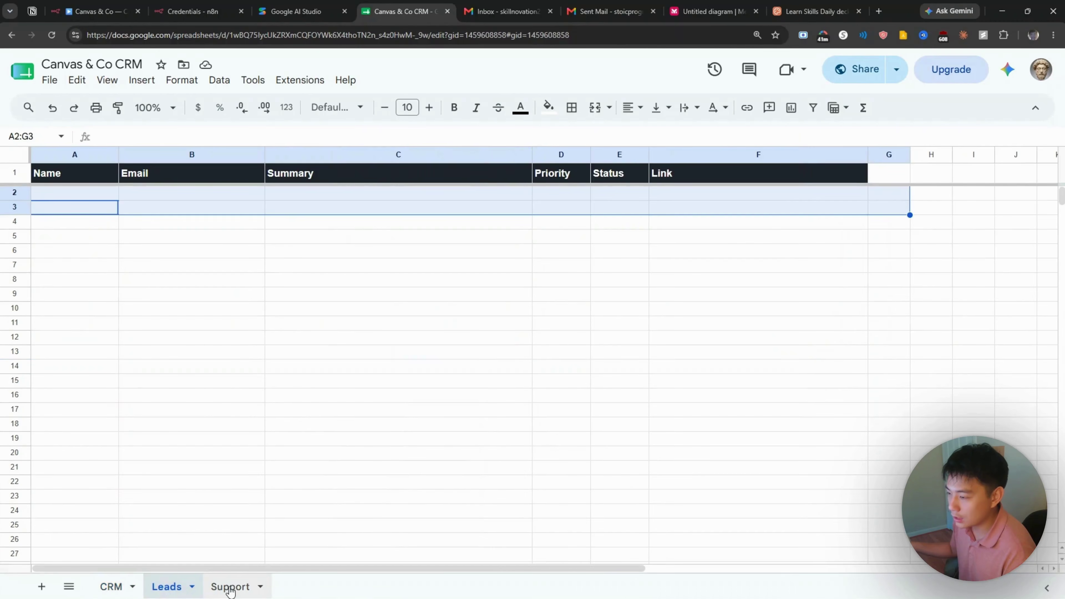
left_click(229, 587)
left_click(112, 587)
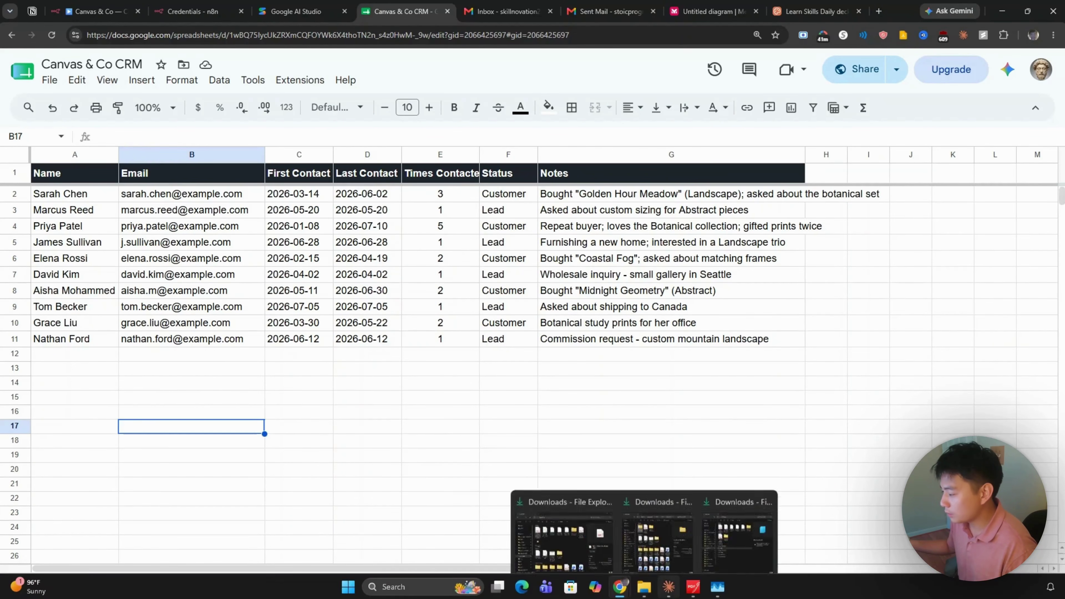
left_click(633, 571)
Step: Zoom Claude out so the whole workflow prompt fits and close the XLSX preview pane
left_click(313, 290)
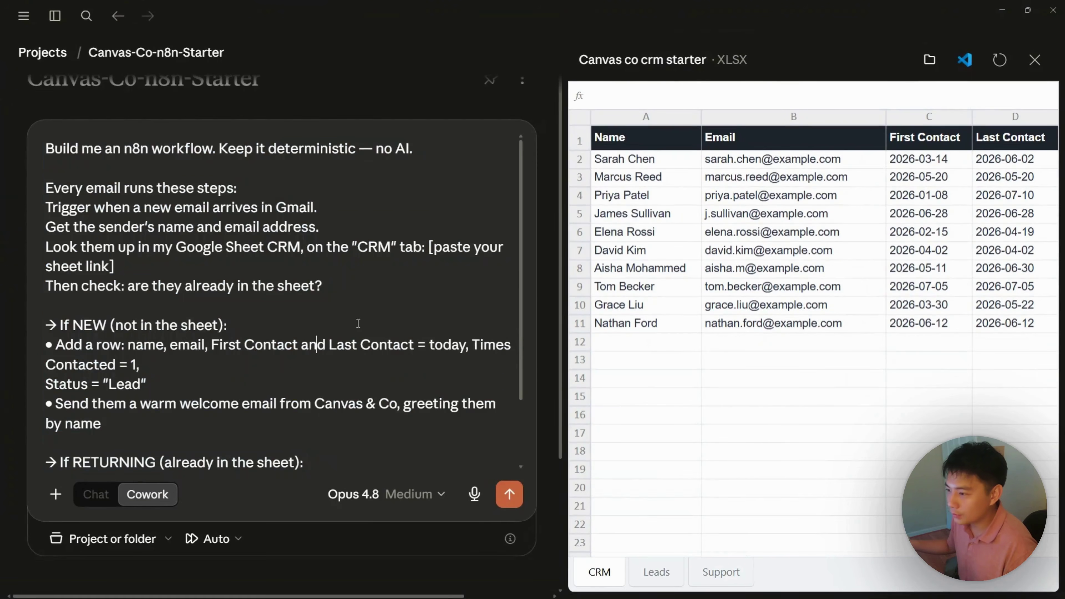
scroll(313, 290, "up", 1)
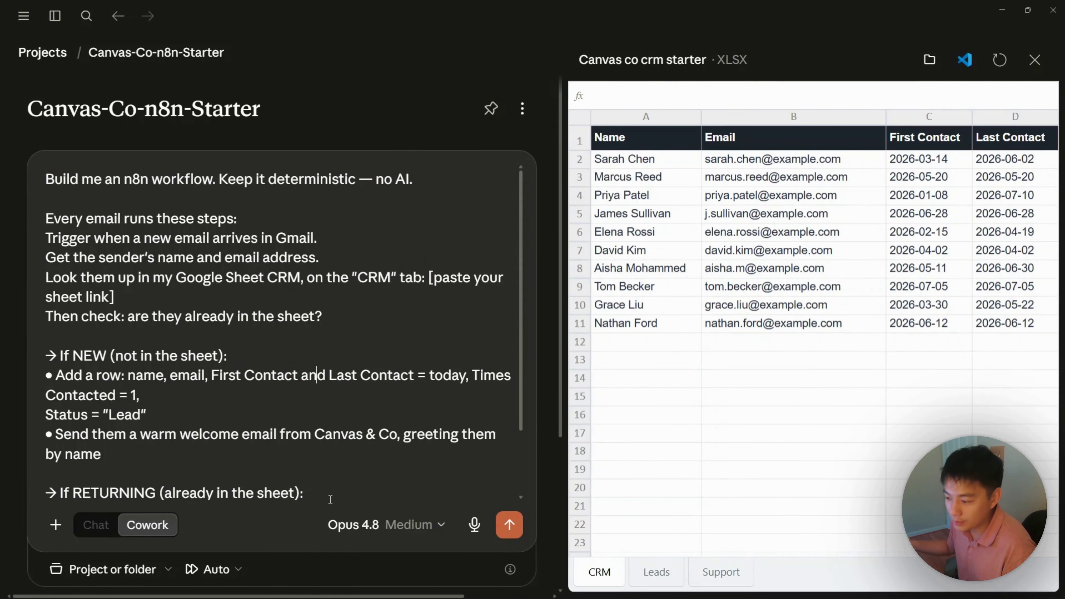
scroll(330, 500, "down", 1)
scroll(286, 402, "up", 1)
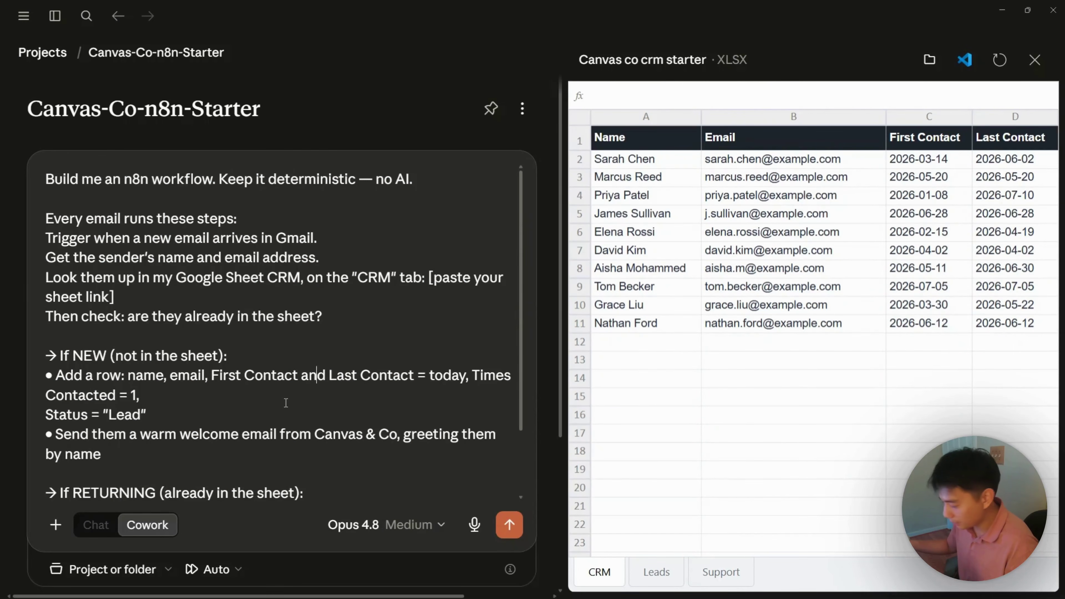
key("ctrl+minus")
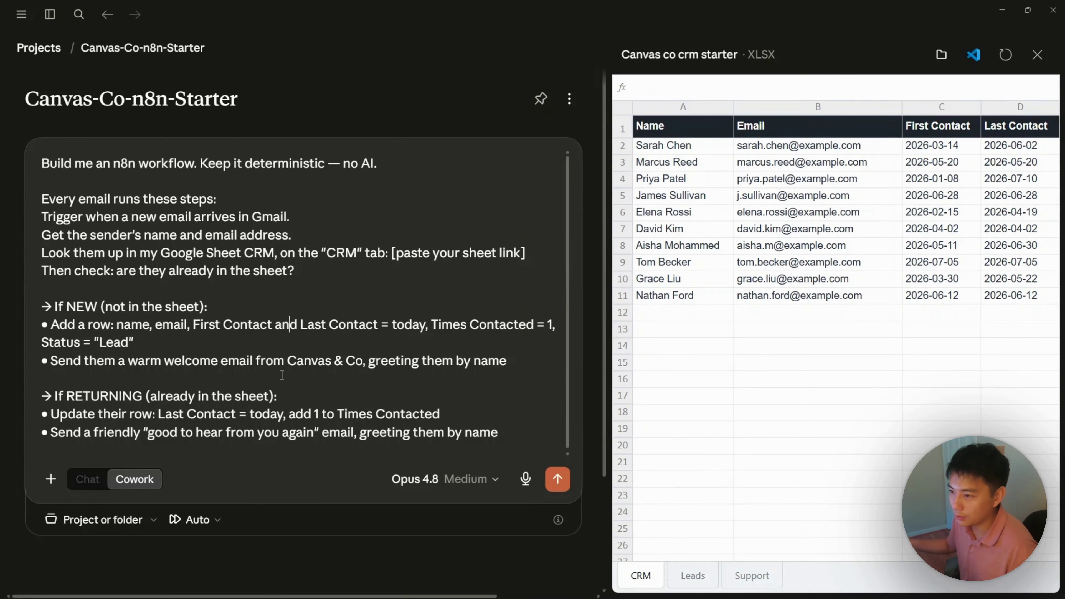
left_click(1037, 54)
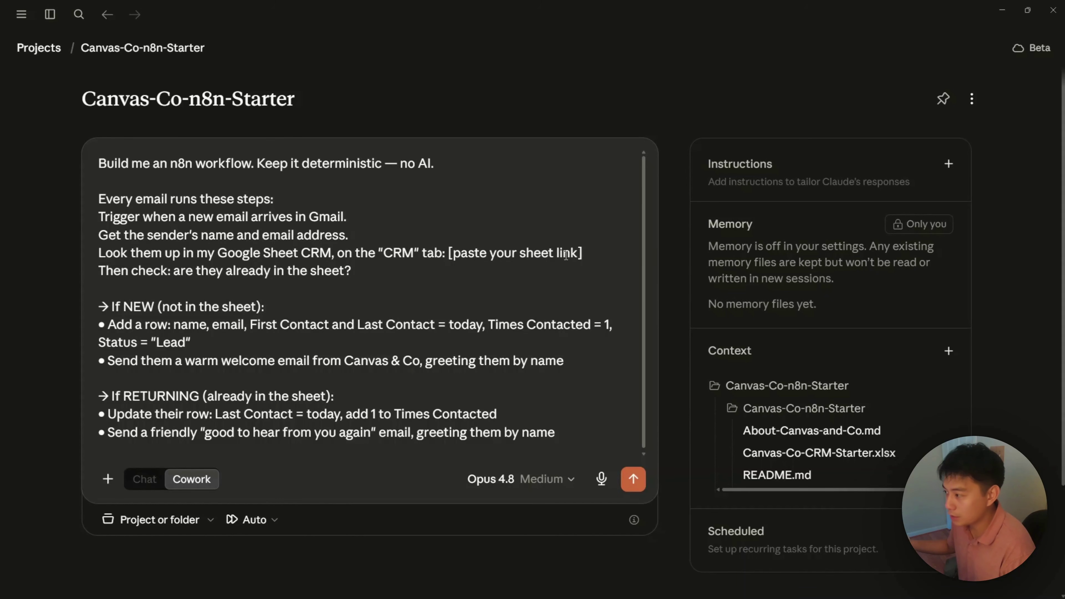
Step: Copy the Canvas & Co CRM sheet's share link from File > Share, then return to Claude
left_click(1002, 10)
left_click(49, 80)
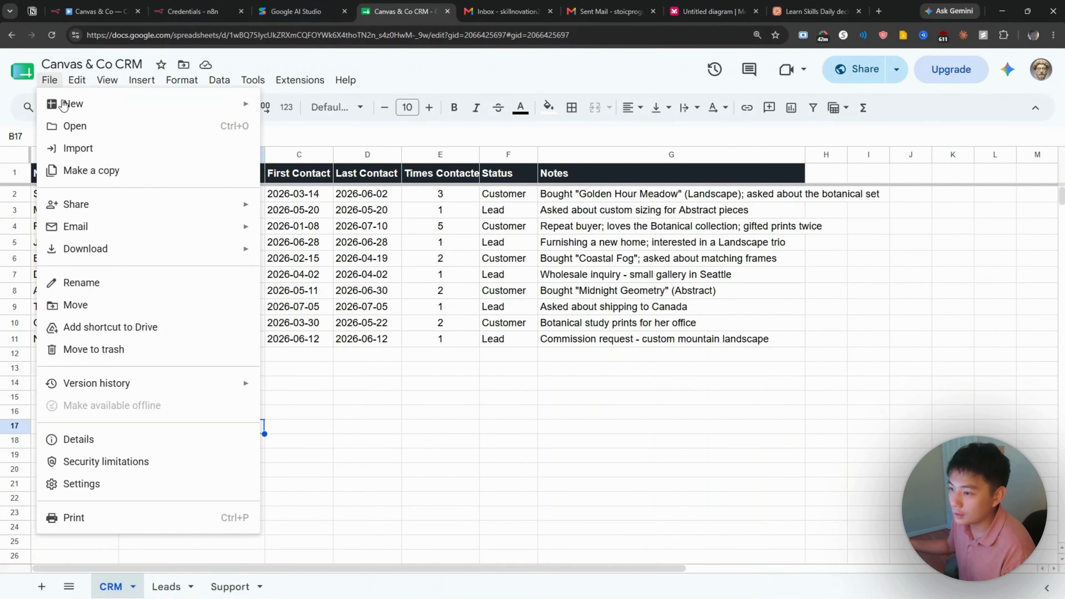
left_click(856, 69)
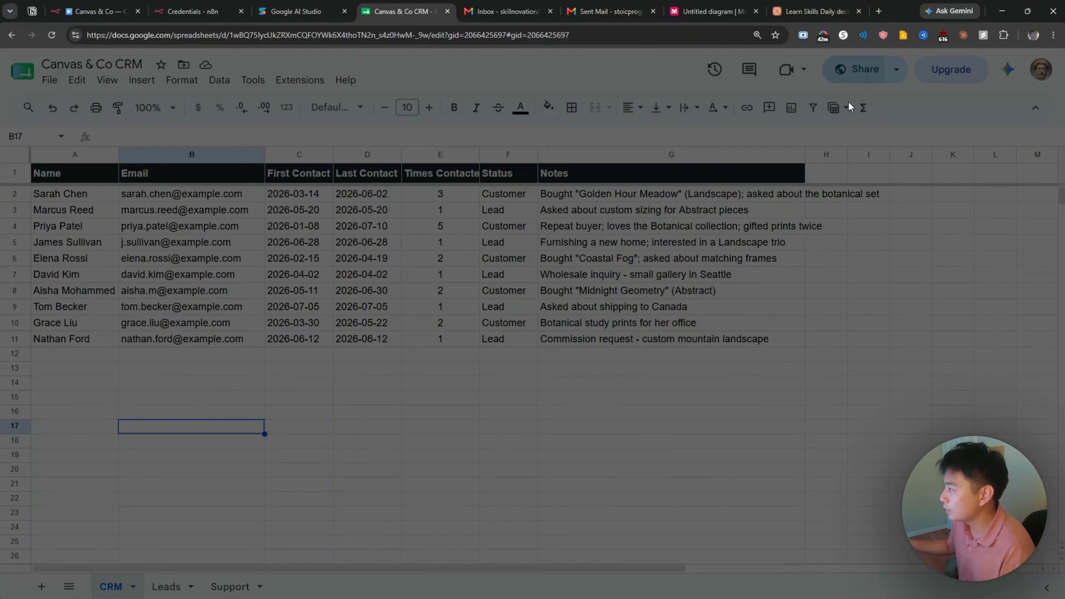
left_click(436, 446)
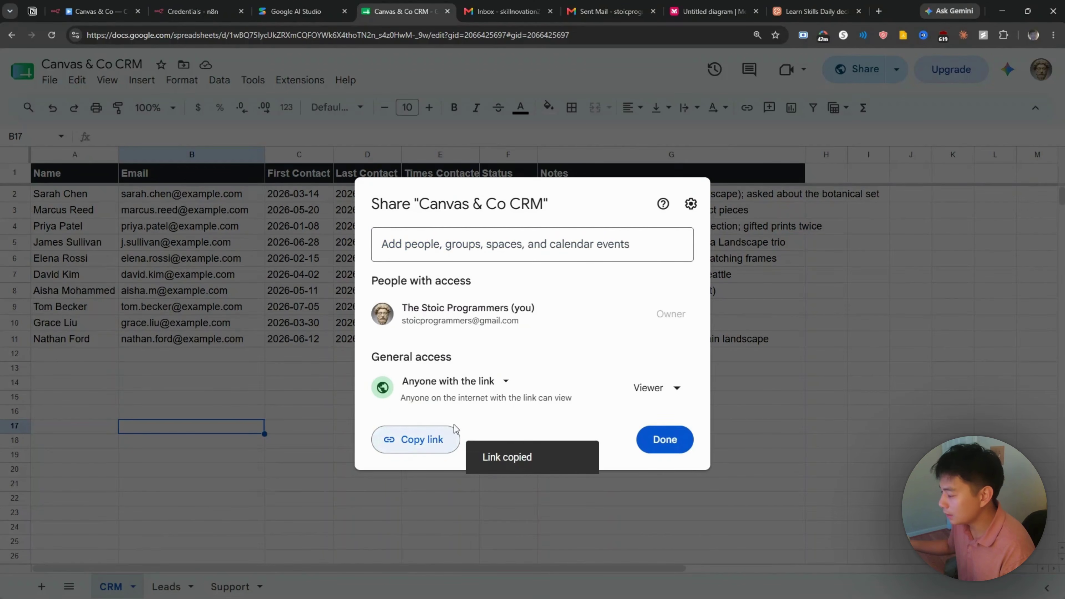
left_click(671, 588)
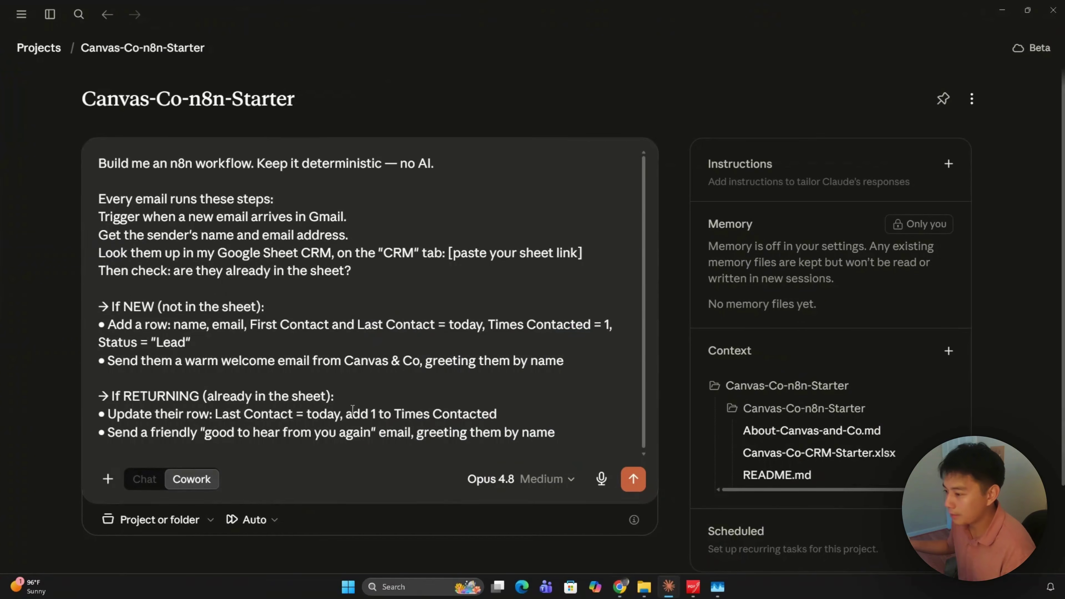
Step: Replace the '[paste your sheet link]' placeholder with the copied CRM sheet link
left_click_drag(588, 255, 454, 254)
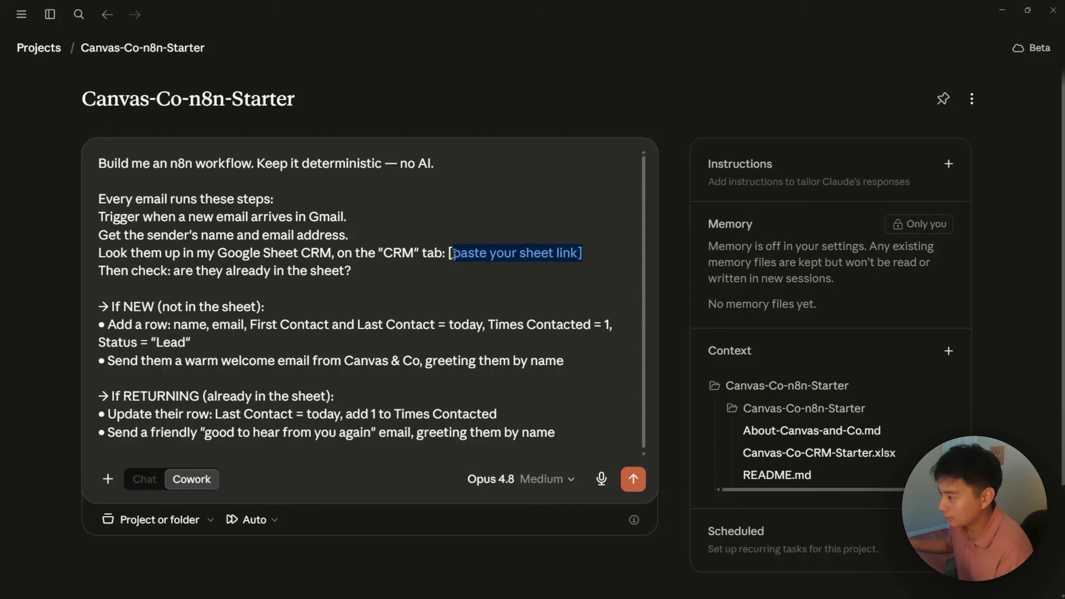
key("BackSpace")
key("ctrl+v")
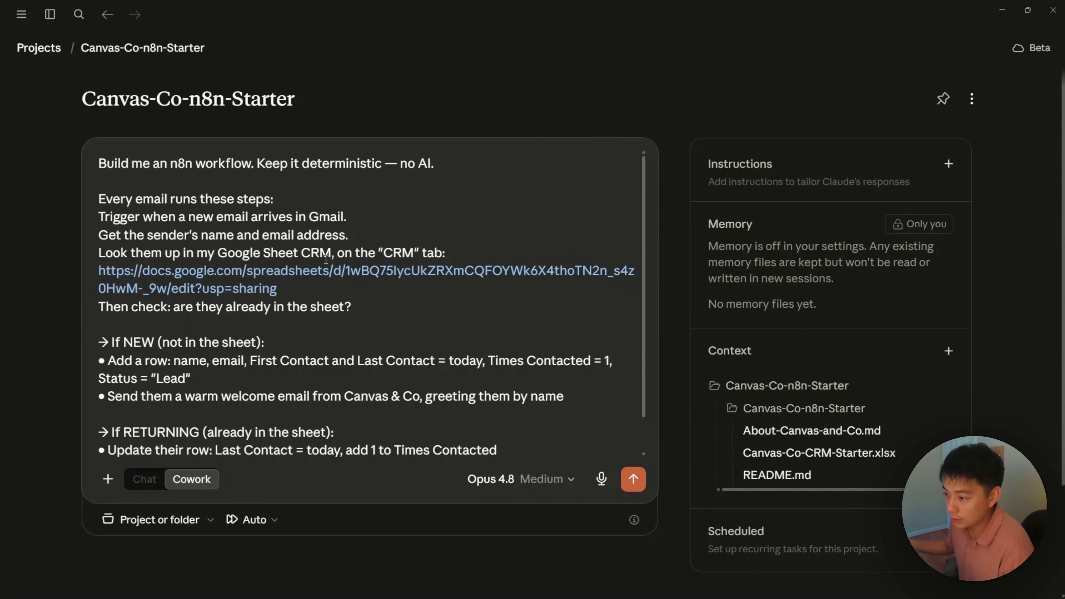
Step: Review the add-row, welcome email, returning-contact, update-row and follow-up steps, then send the prompt
scroll(290, 320, "down", 1)
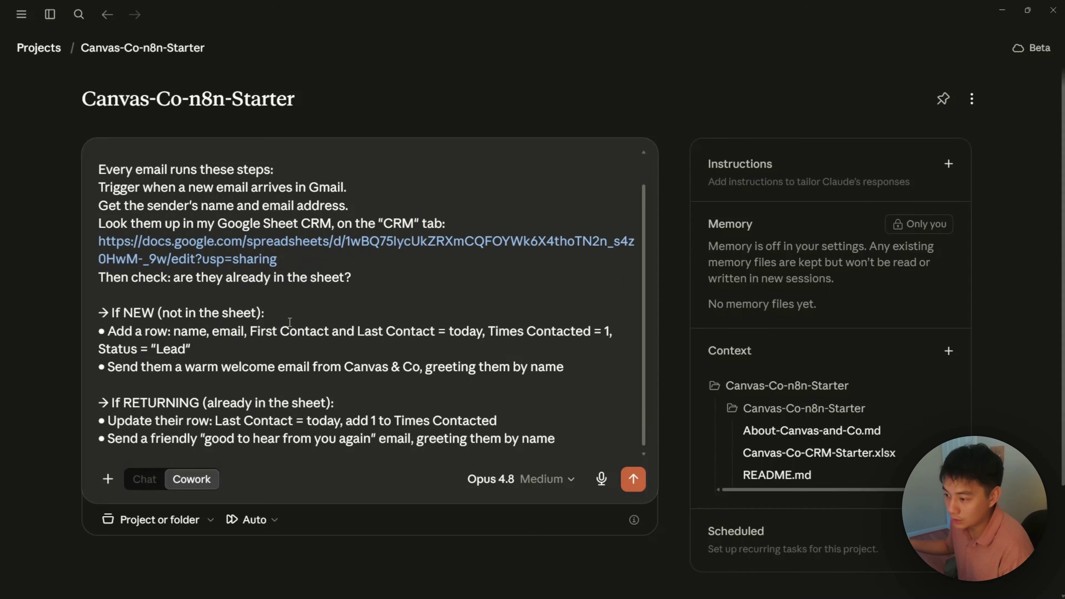
left_click_drag(208, 344, 112, 326)
left_click_drag(565, 360, 127, 356)
left_click_drag(335, 394, 148, 395)
left_click_drag(497, 412, 251, 419)
left_click_drag(564, 433, 185, 428)
scroll(375, 390, "up", 2)
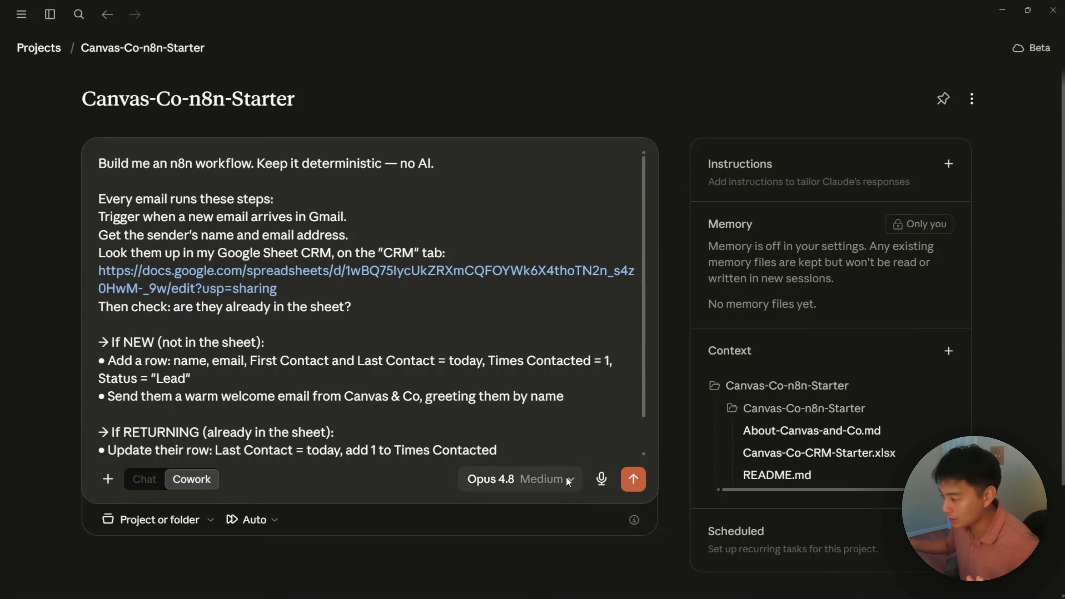
left_click(633, 482)
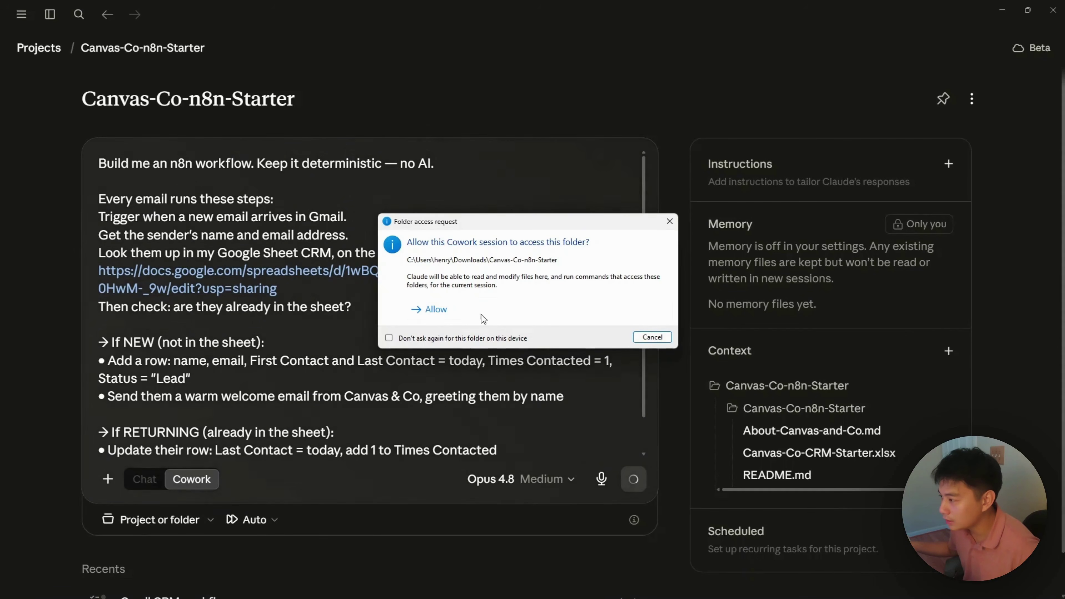
Step: Grant the session access to the project folder and set approvals to Auto
left_click(476, 301)
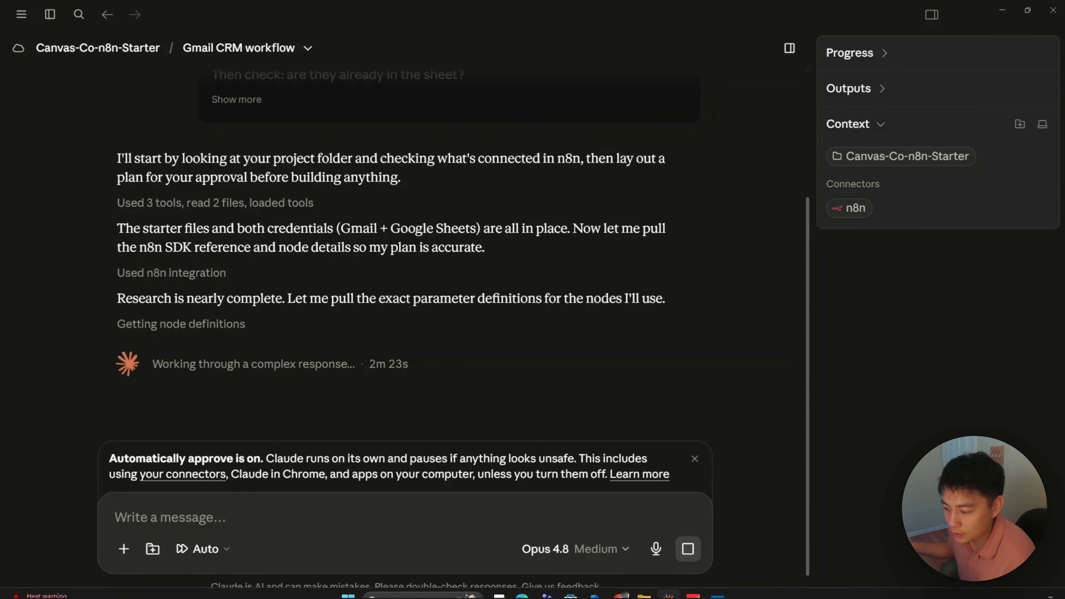
left_click(205, 549)
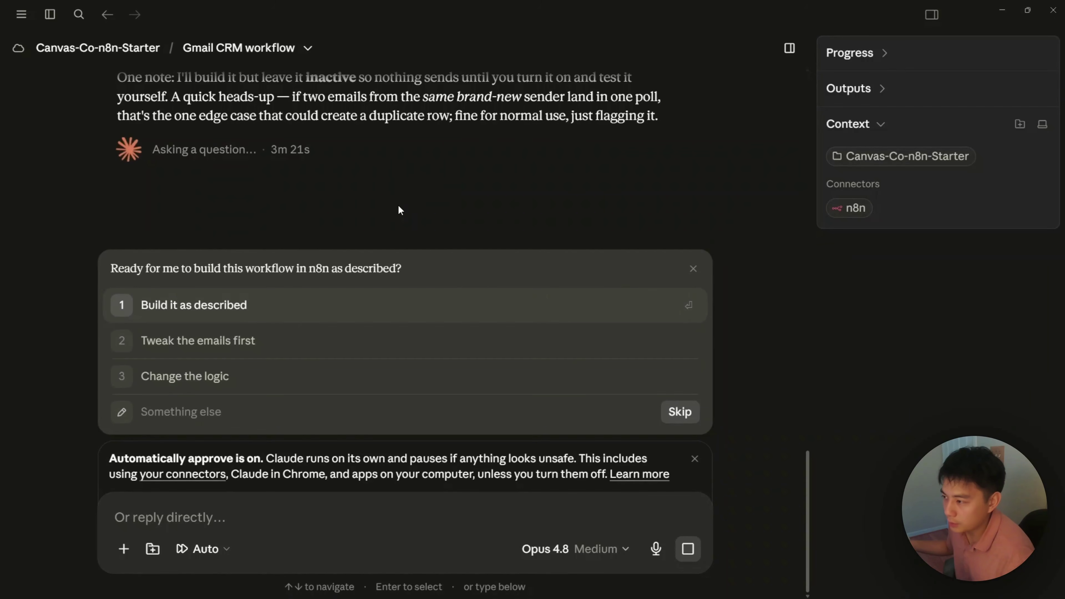
Step: Review Claude's plan and choose 'Build it as described'
scroll(398, 204, "up", 5)
scroll(399, 206, "up", 6)
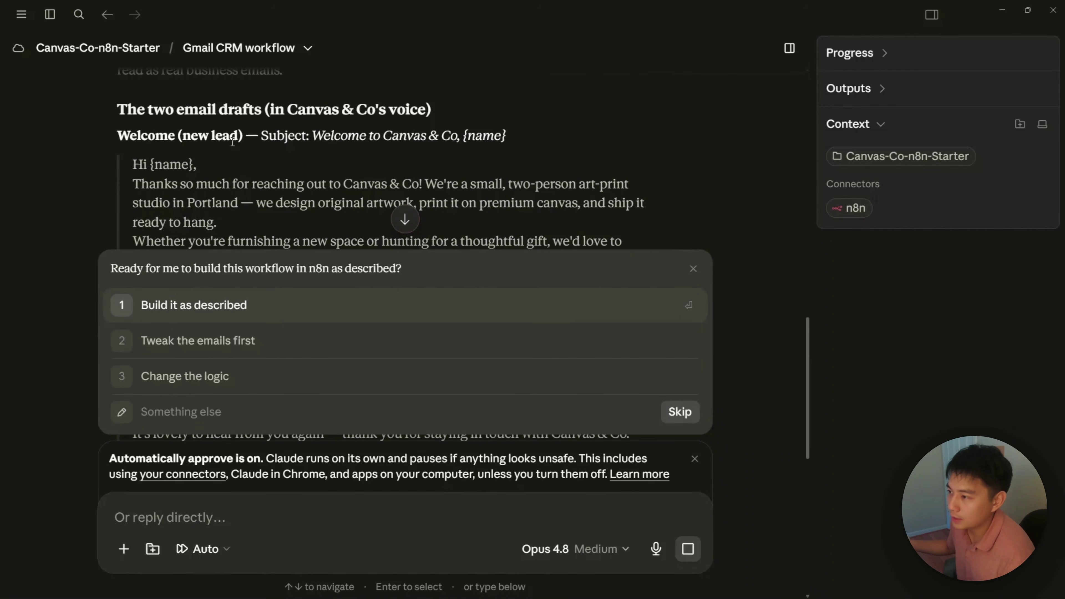
scroll(205, 147, "down", 6)
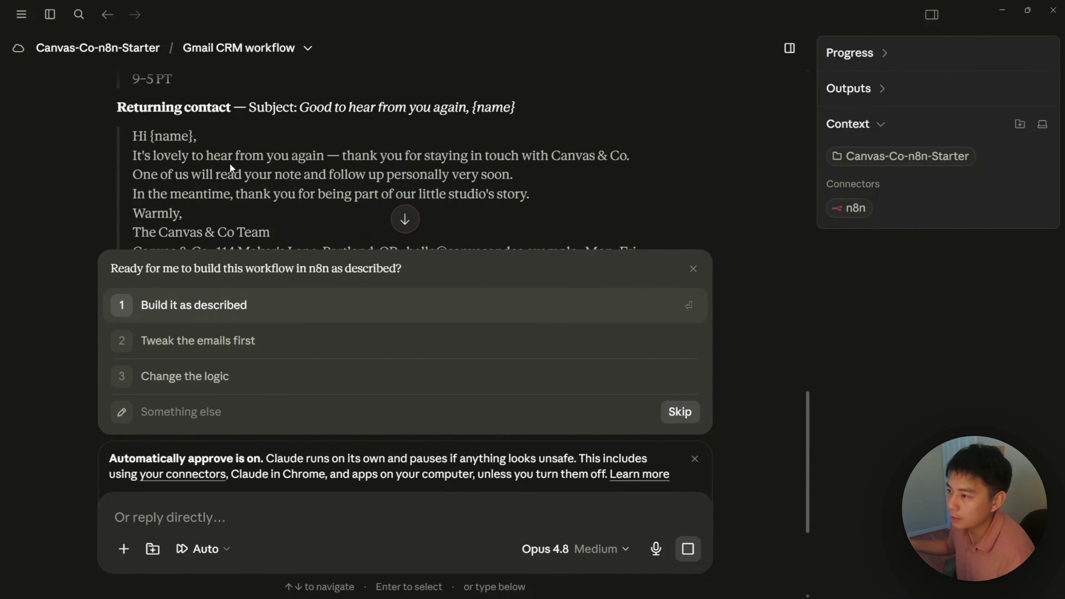
scroll(247, 187, "down", 5)
scroll(247, 185, "up", 7)
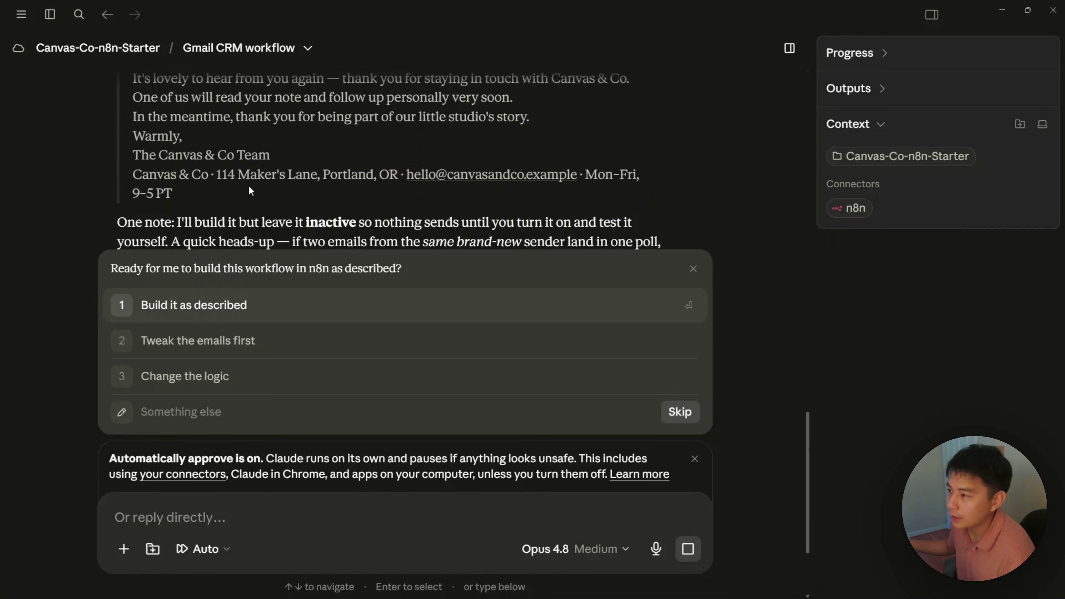
scroll(247, 186, "up", 10)
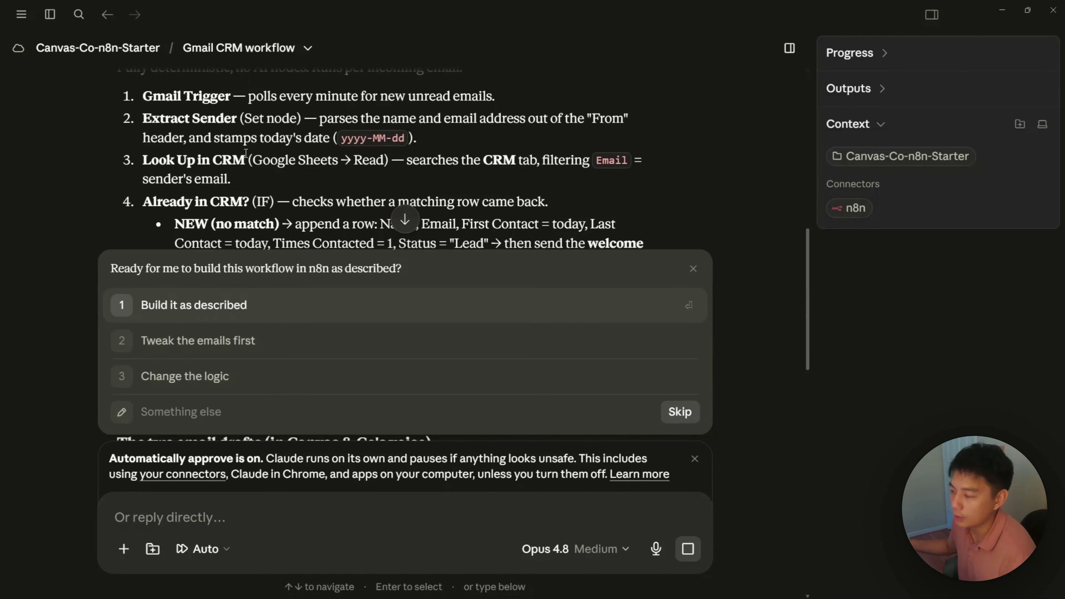
scroll(240, 223, "down", 3)
left_click(213, 308)
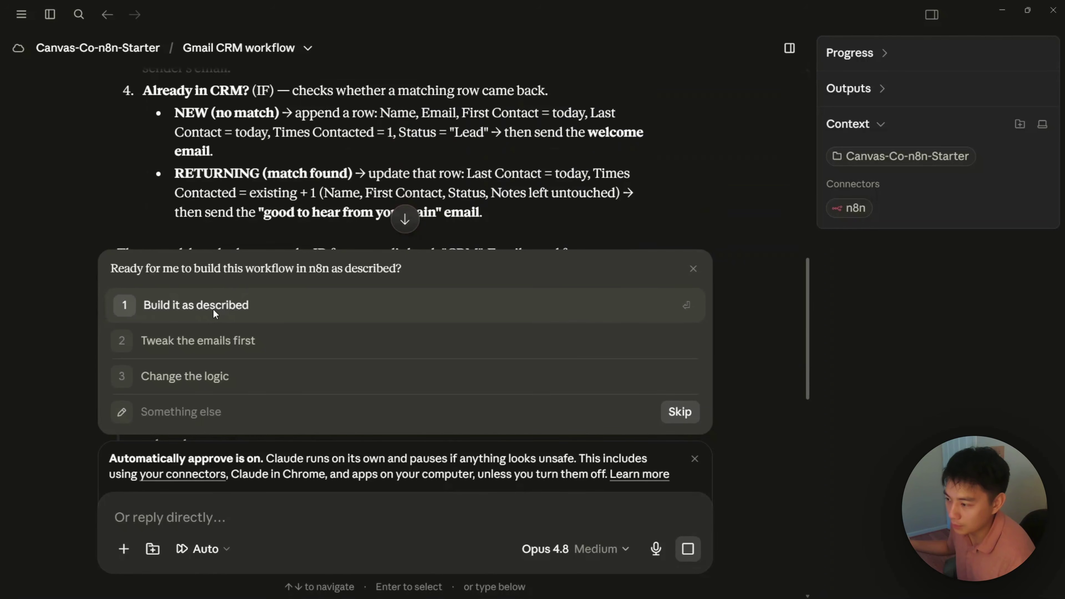
Step: Open the finished workflow's n8n link in the browser
scroll(380, 354, "down", 6)
scroll(380, 354, "down", 3)
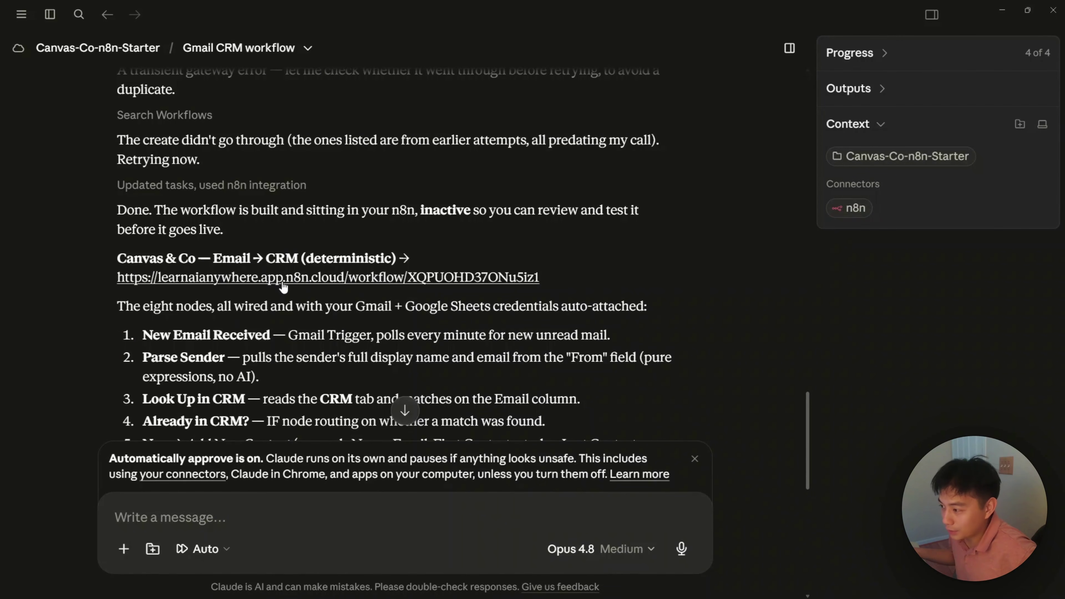
left_click(338, 288)
left_click(641, 370)
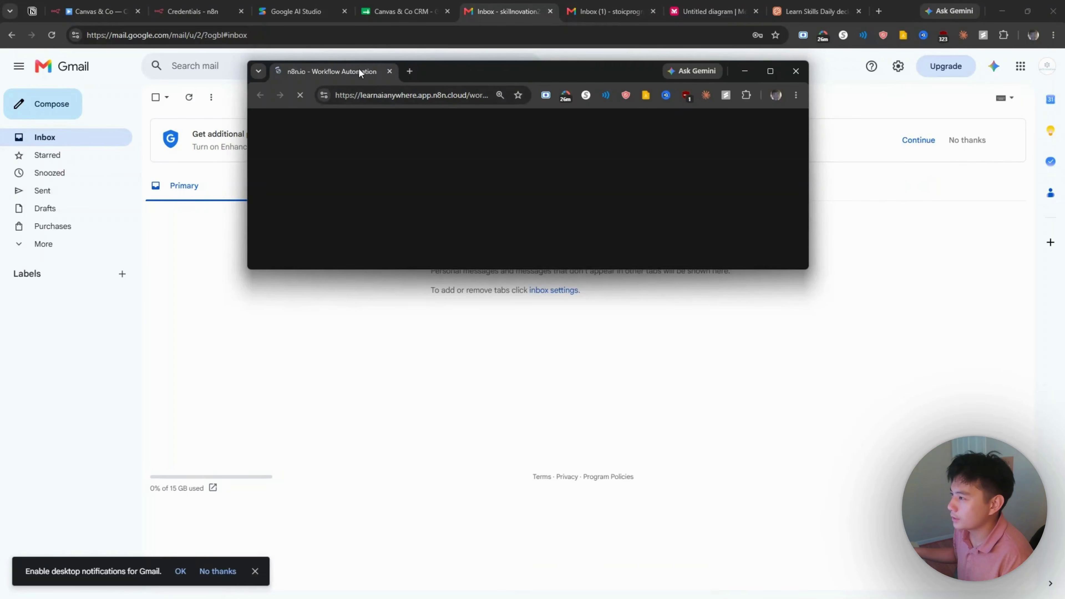
Step: Bring Chrome forward and pan the n8n canvas to show the whole eight-node workflow
left_click_drag(359, 69, 471, 17)
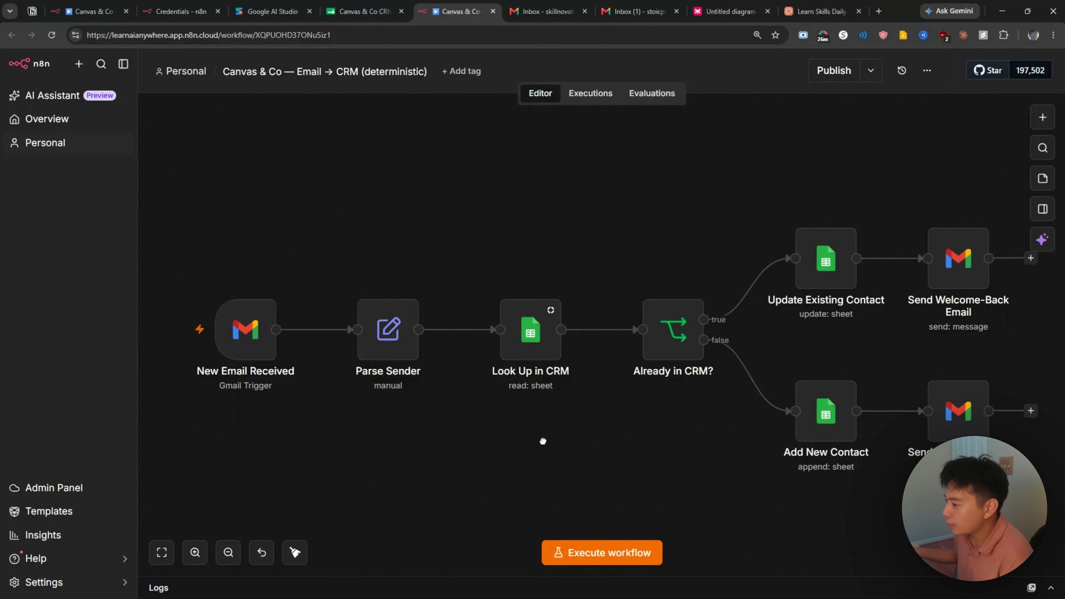
left_click_drag(542, 441, 532, 410)
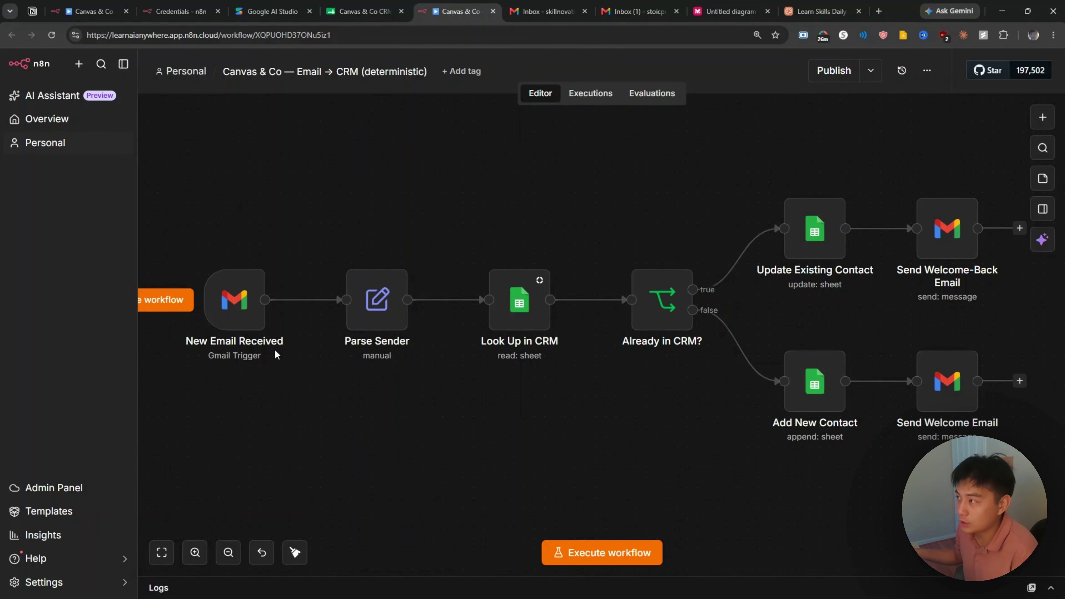
Step: Close the sharing settings on the Canvas & Co CRM spreadsheet
left_click(546, 12)
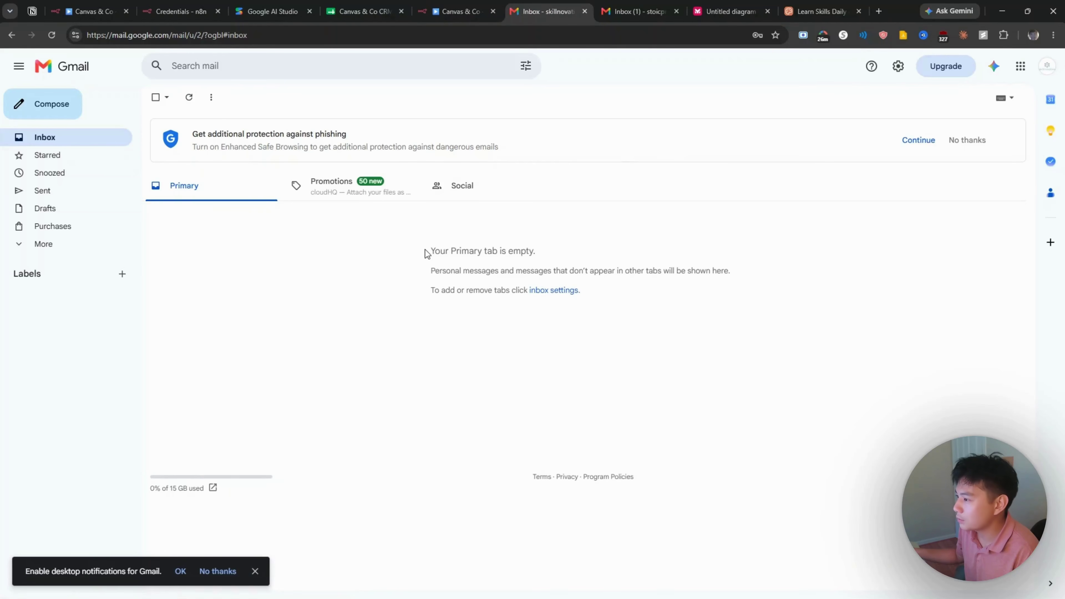
left_click(357, 11)
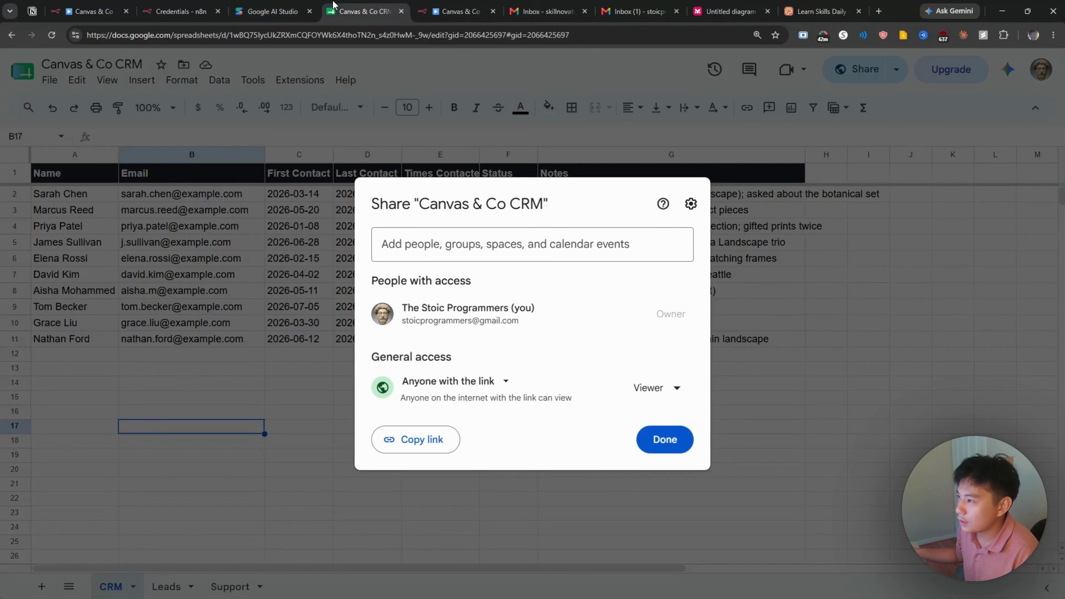
left_click(300, 371)
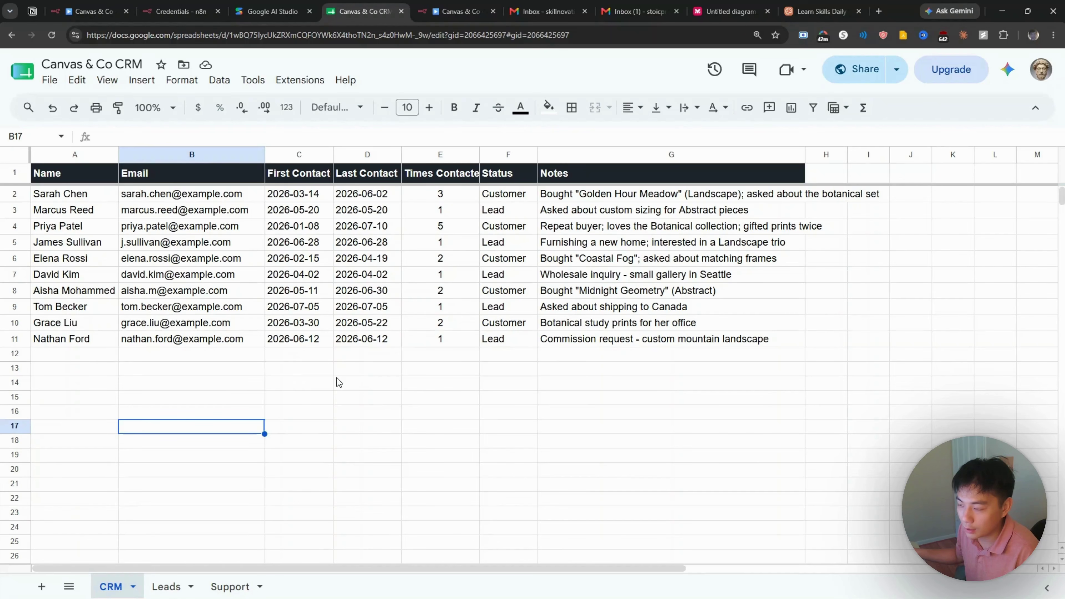
Step: Send a 'Hello helolo' test email with body 'nice to meet…' to the second account
left_click(509, 17)
left_click(75, 105)
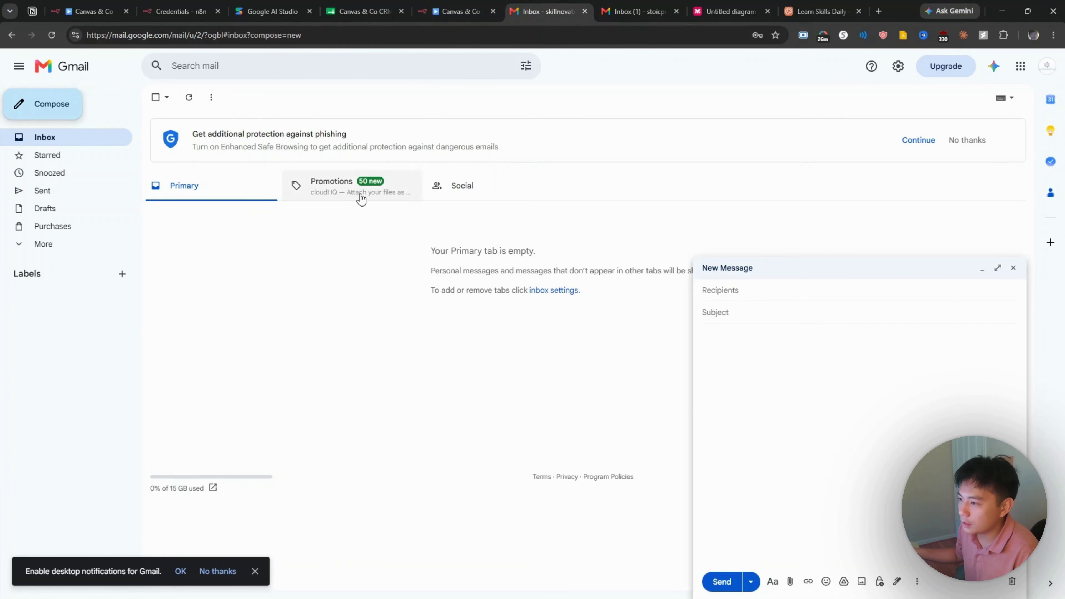
type("stoic")
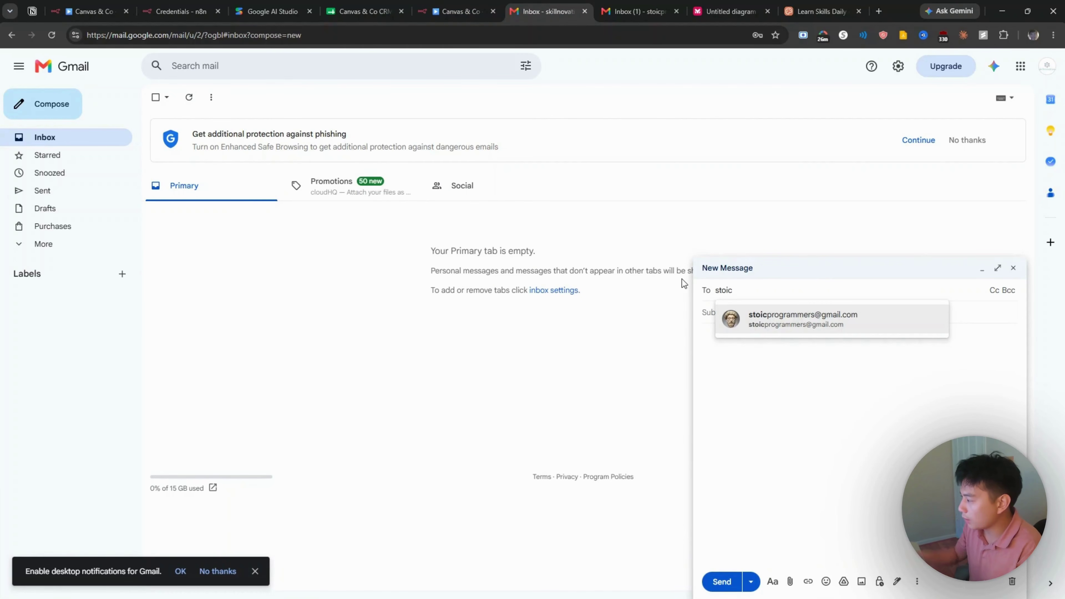
key("Tab")
type("Hello helolo")
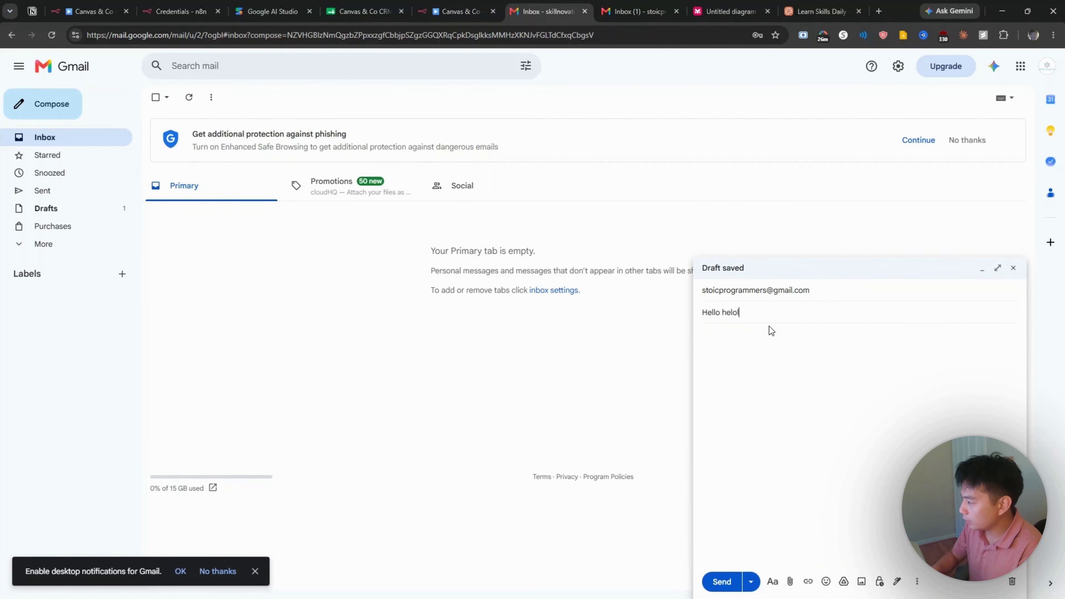
left_click(775, 338)
type("nice to meet")
key("Tab")
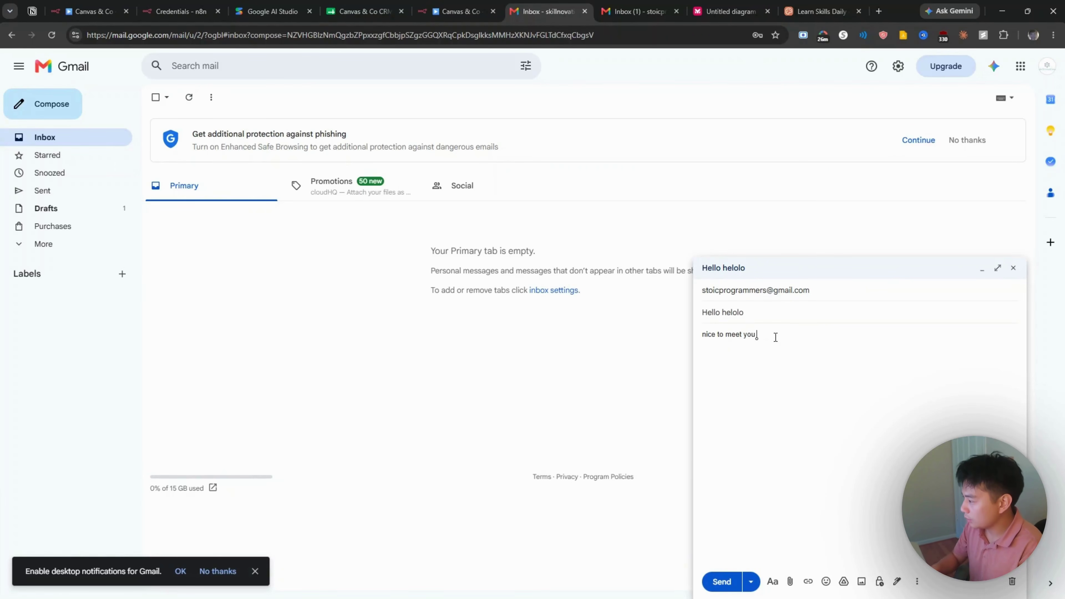
left_click(720, 582)
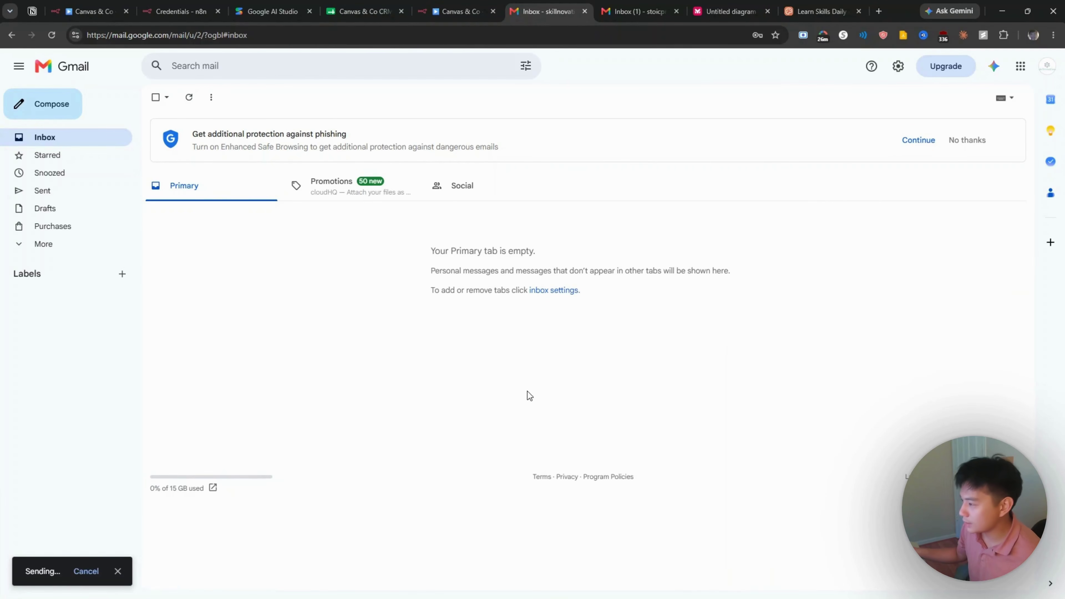
Step: Refresh the receiving account's inbox to check for the new email
left_click(622, 5)
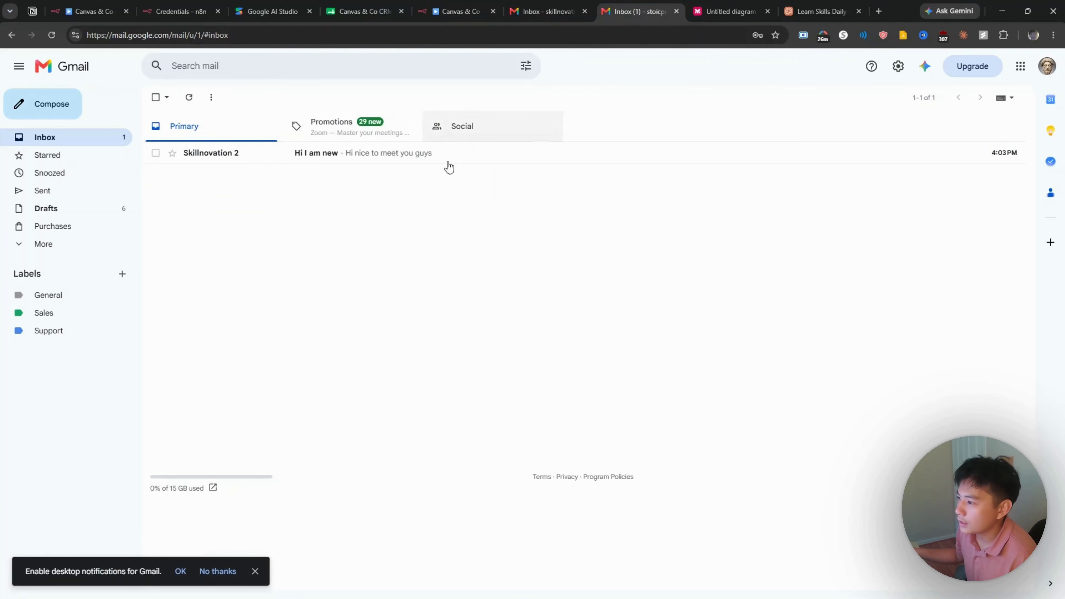
left_click(185, 98)
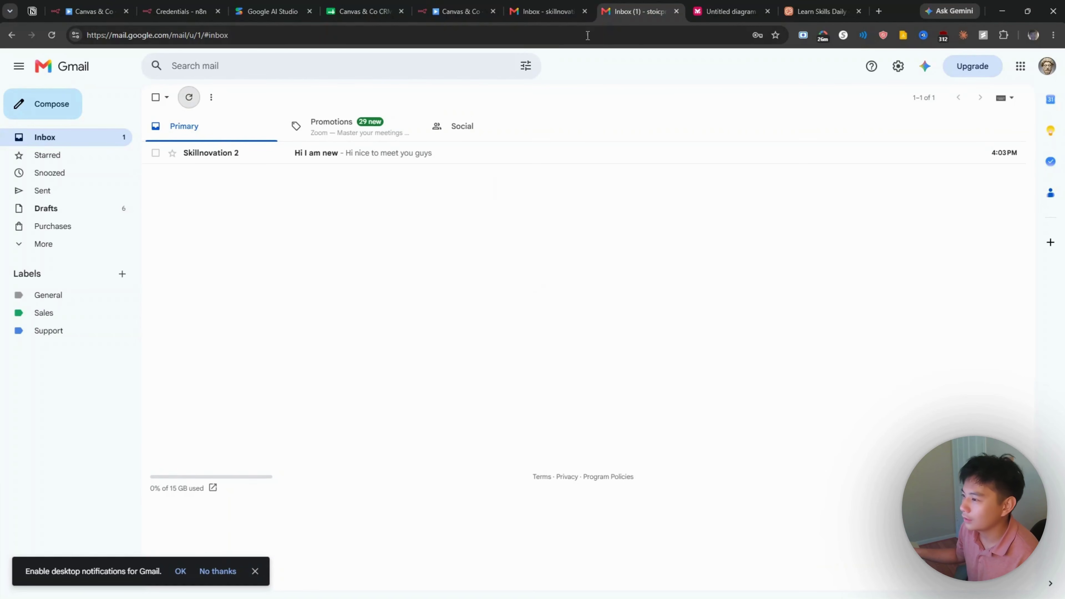
left_click(188, 97)
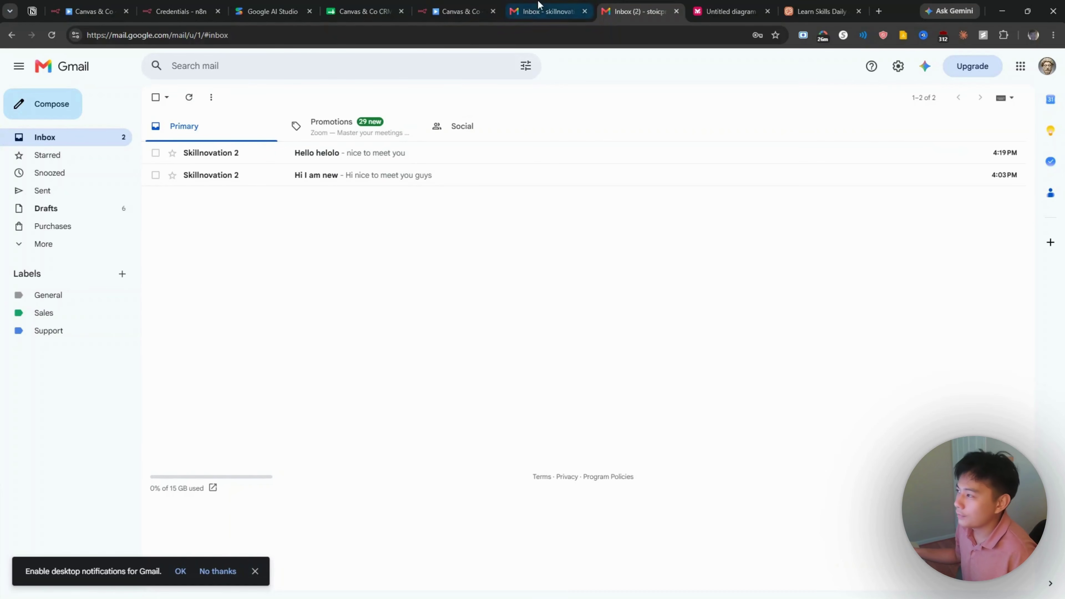
Step: Run the n8n workflow once so the email goes through the new-contact branch
left_click(465, 5)
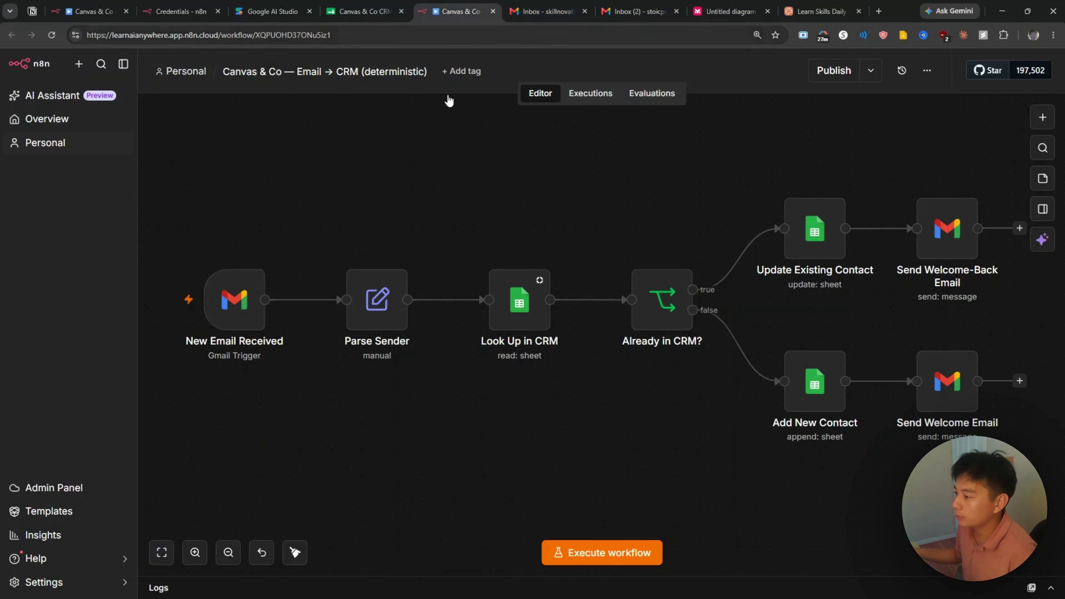
left_click(612, 553)
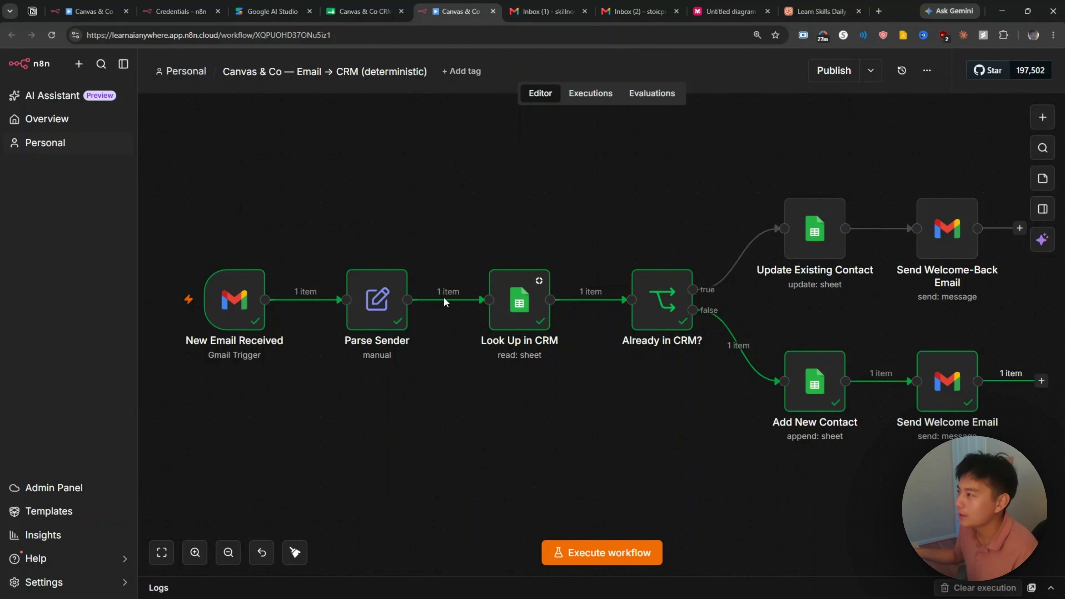
left_click(539, 12)
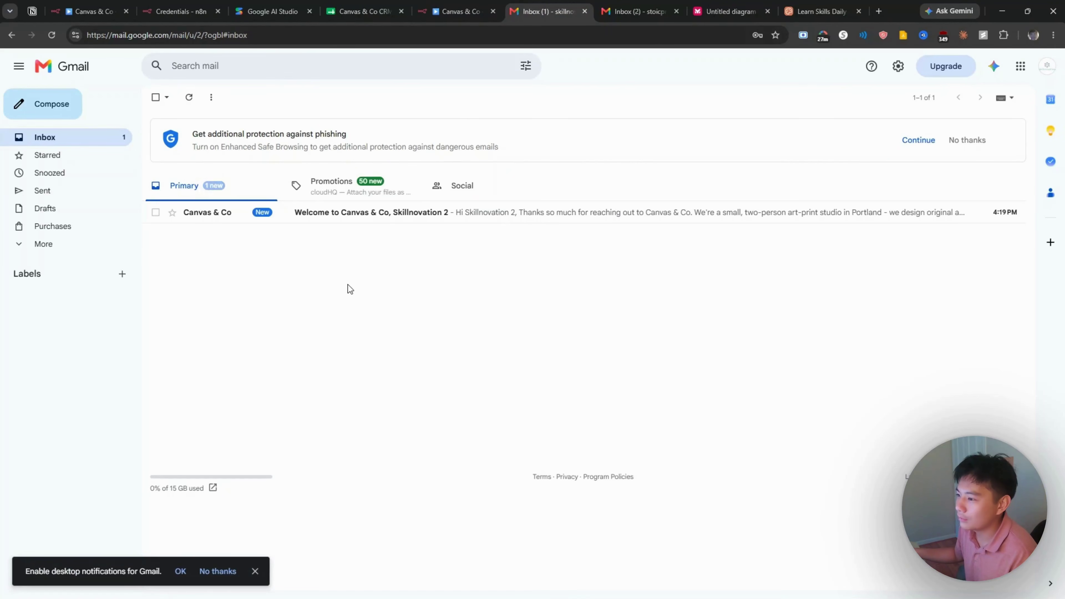
Step: Open the 'Welcome to Canvas & Co' reply and check the new Lead in CRM row 12
left_click(389, 218)
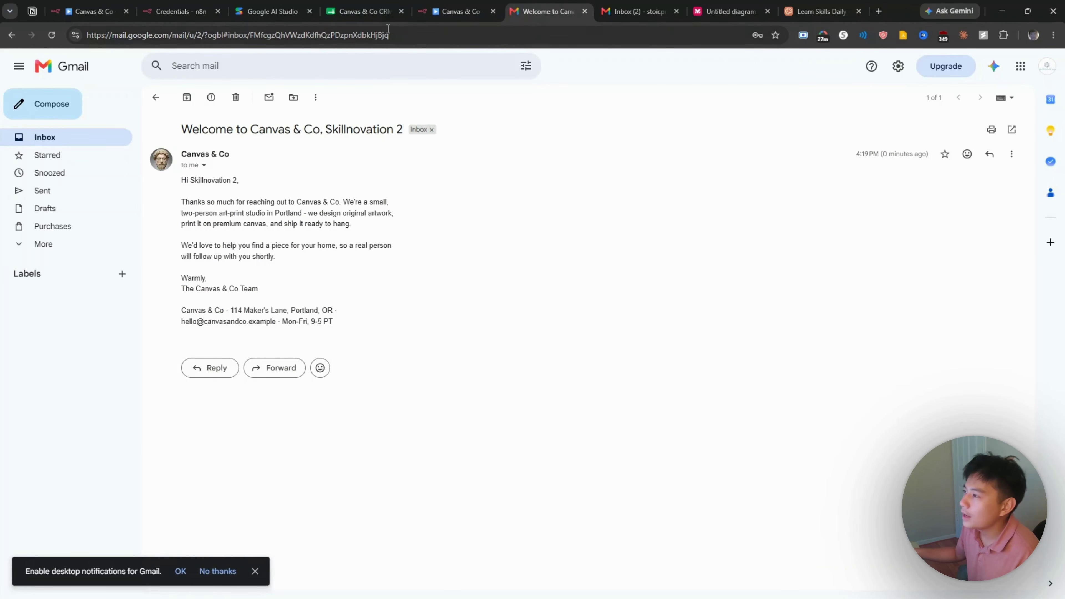
left_click(372, 11)
left_click_drag(86, 359, 677, 353)
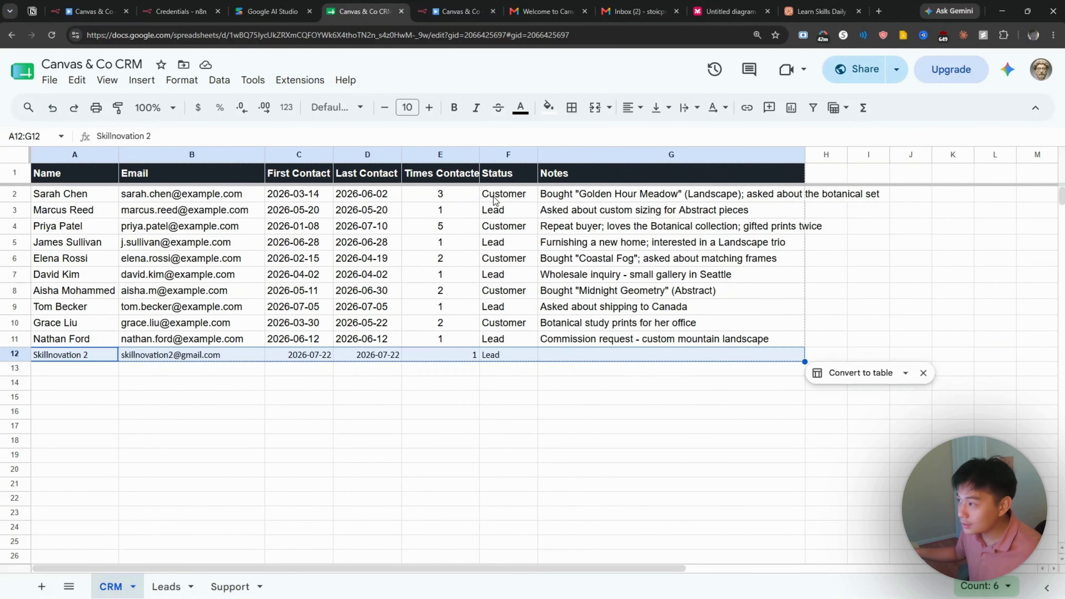
left_click(541, 6)
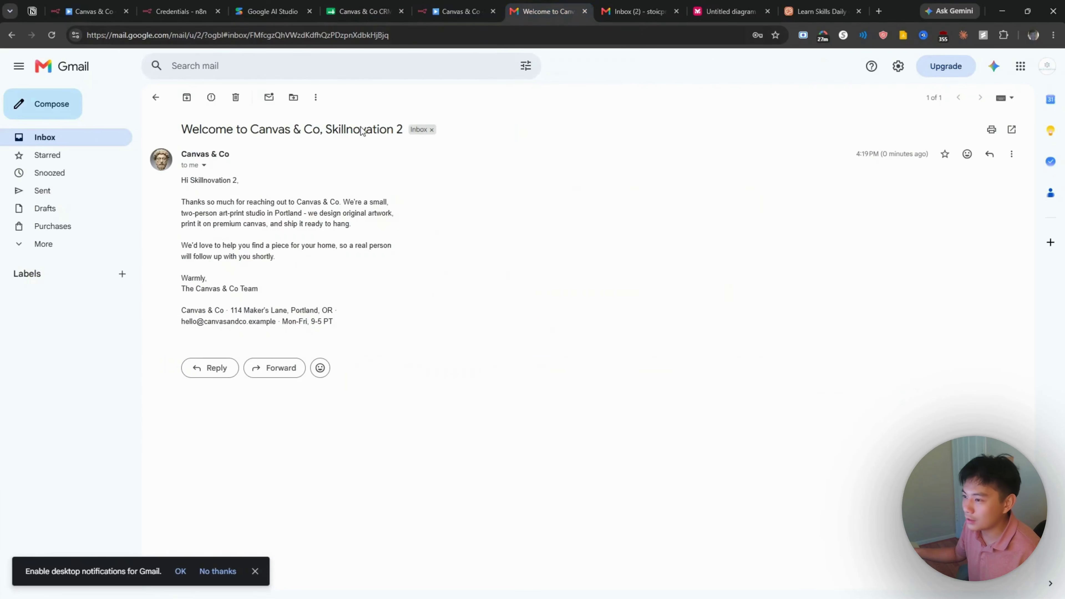
Step: Send a follow-up test email 'i am not new anymore' to the second account
left_click(69, 108)
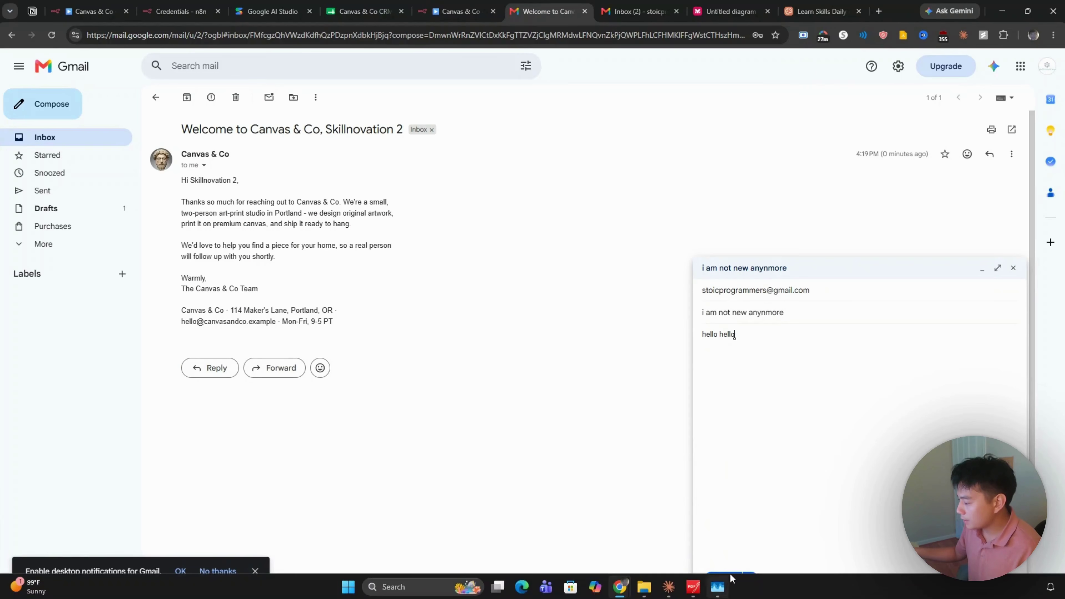
left_click(738, 575)
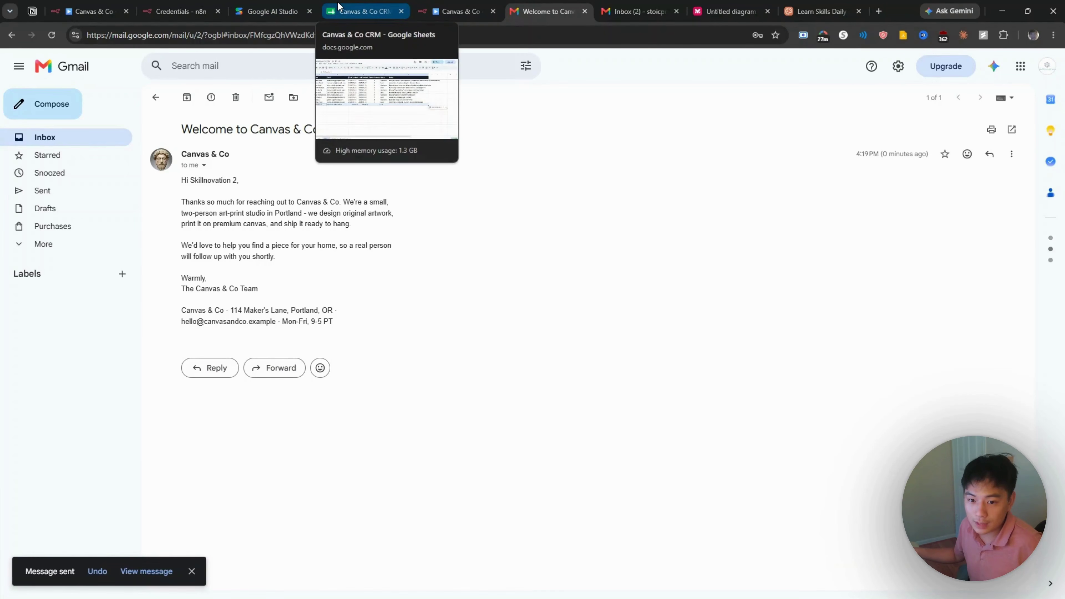
Step: Trash the 'Hello helolo' and 'Hi I am new' emails in the receiving inbox
left_click(625, 11)
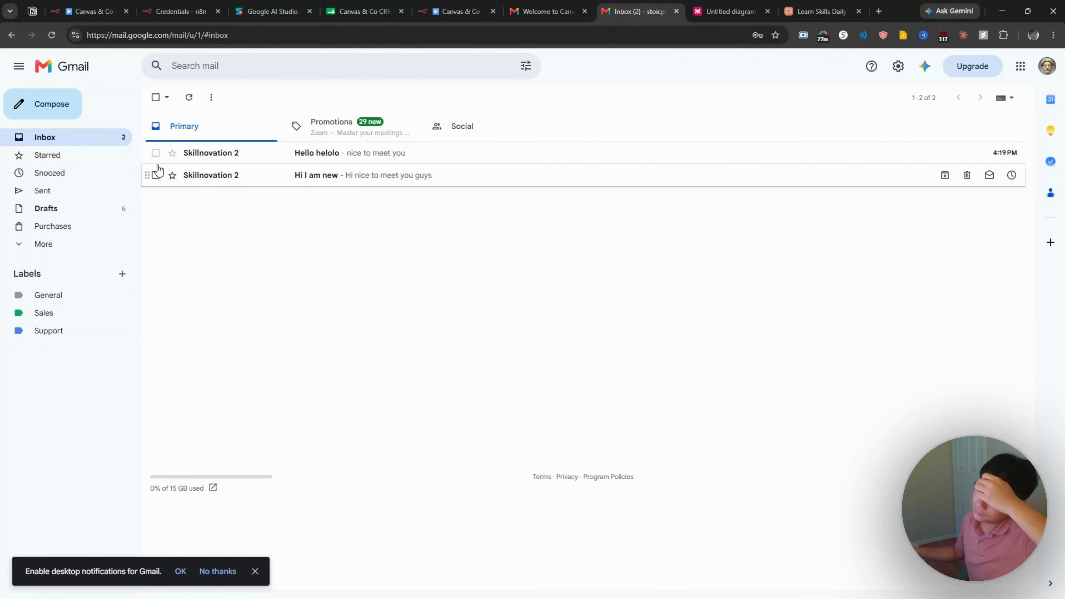
left_click(156, 153)
left_click(157, 176)
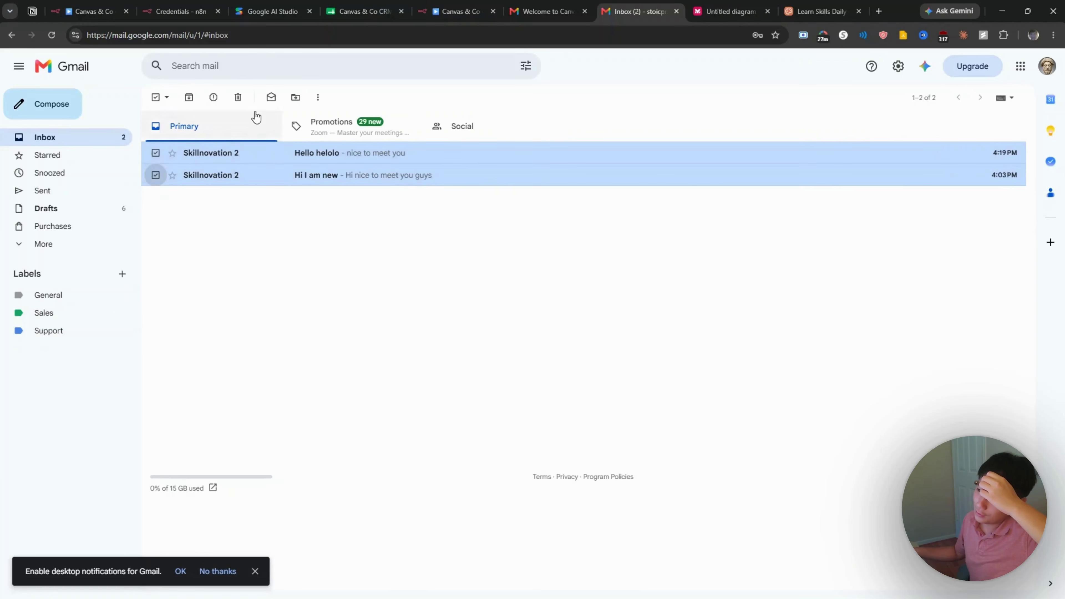
left_click(239, 99)
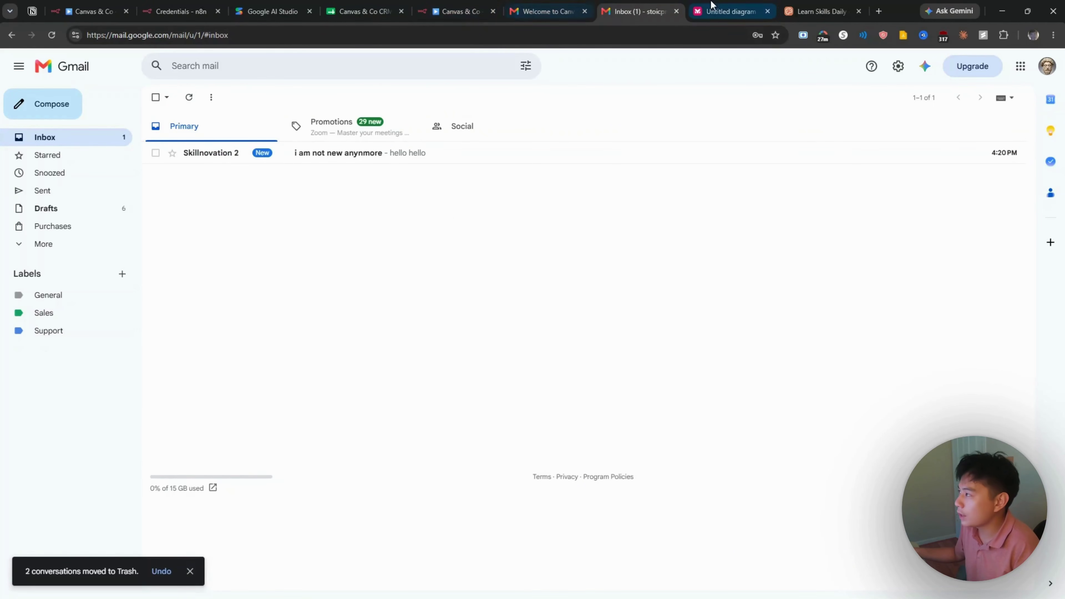
left_click(455, 12)
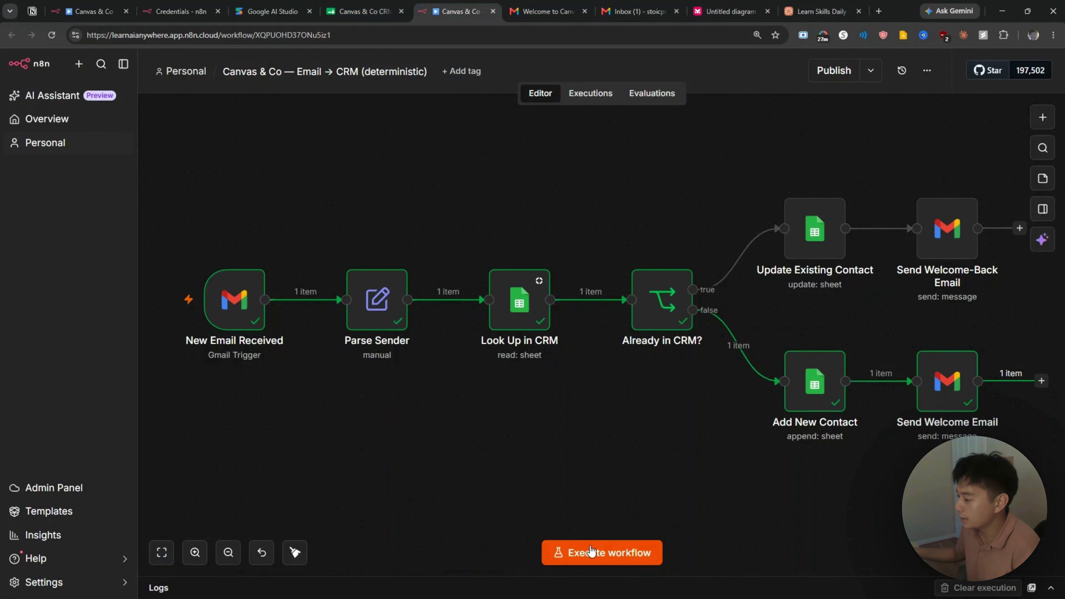
Step: Rerun the workflow and open the 'Good to hear from you again' reply in Gmail
left_click(625, 553)
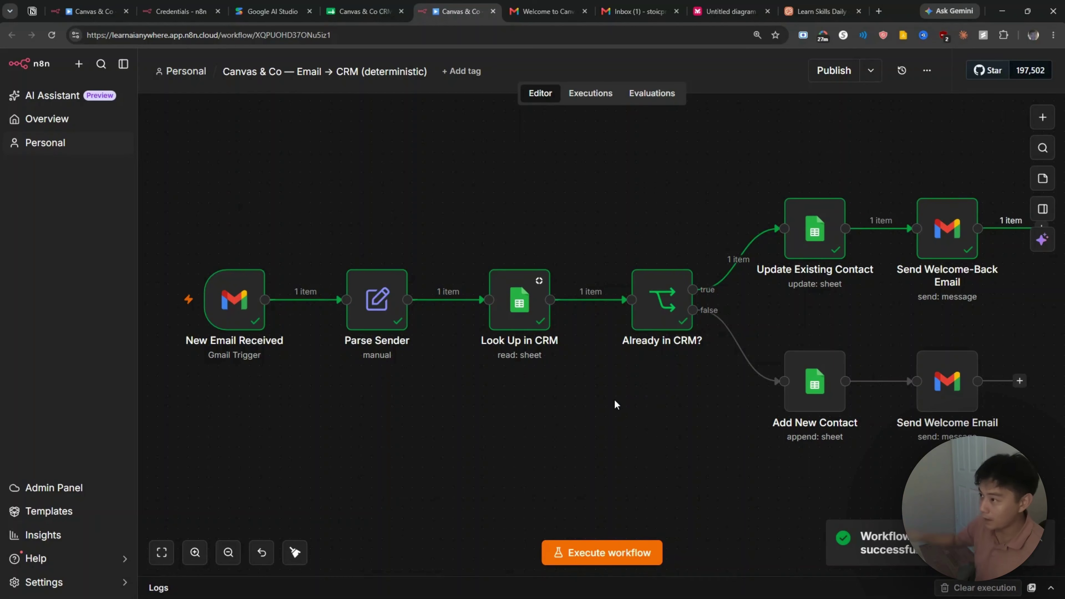
left_click(521, 16)
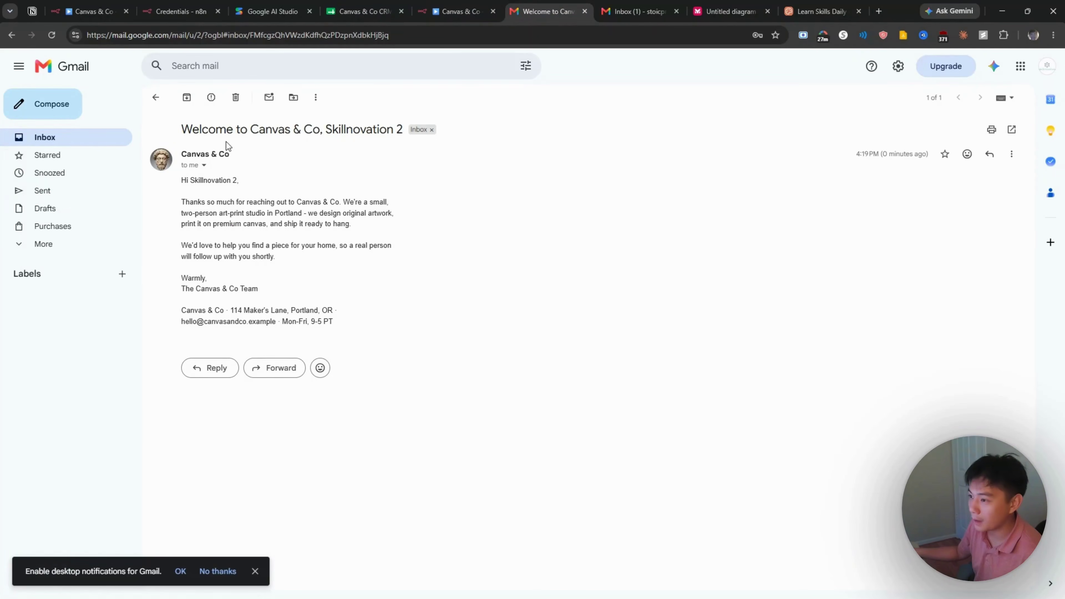
left_click(122, 143)
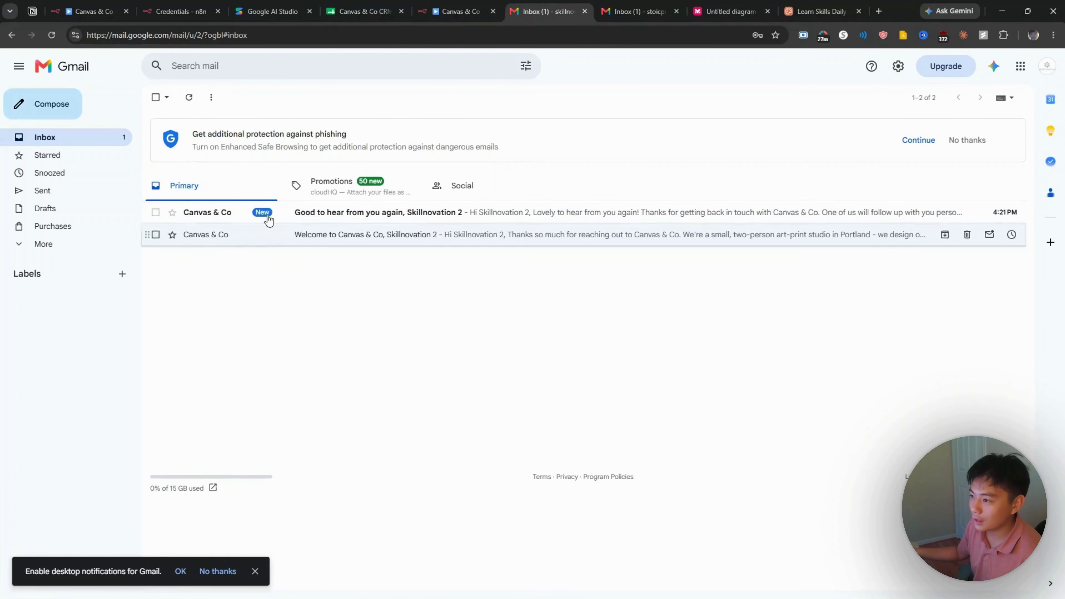
left_click(295, 214)
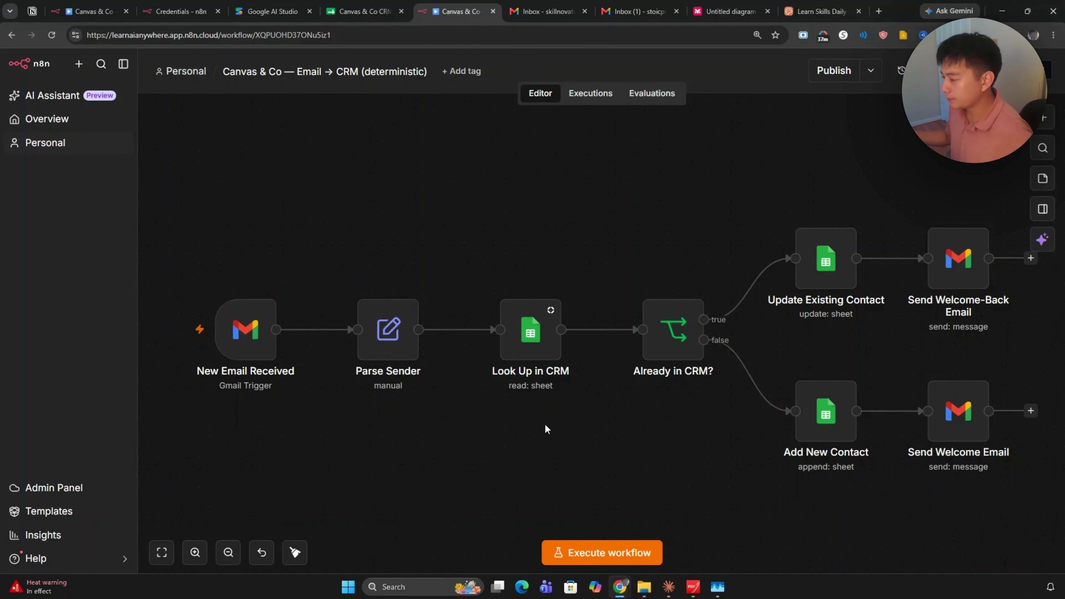
Step: Open the Look Up in CRM node's settings to check its Email filter column
mouse_move(529, 344)
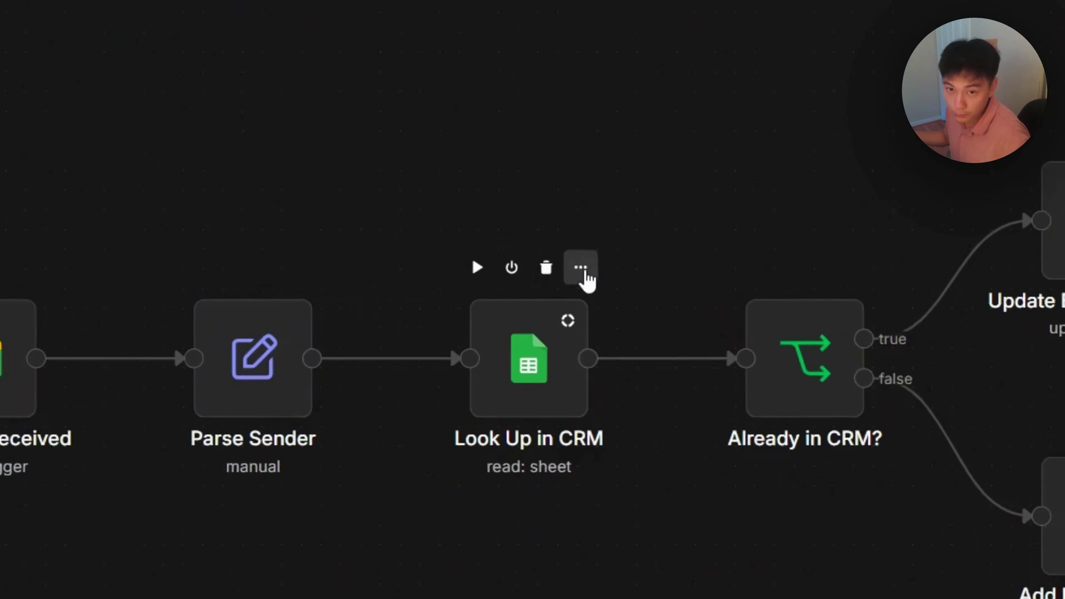
left_click(585, 275)
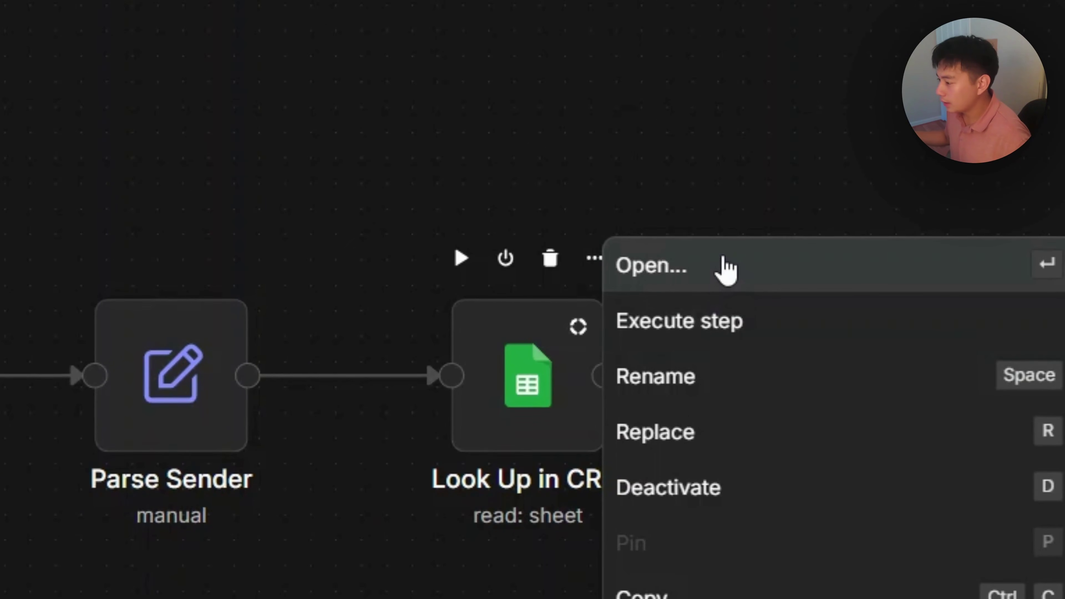
left_click(726, 276)
scroll(652, 417, "down", 3)
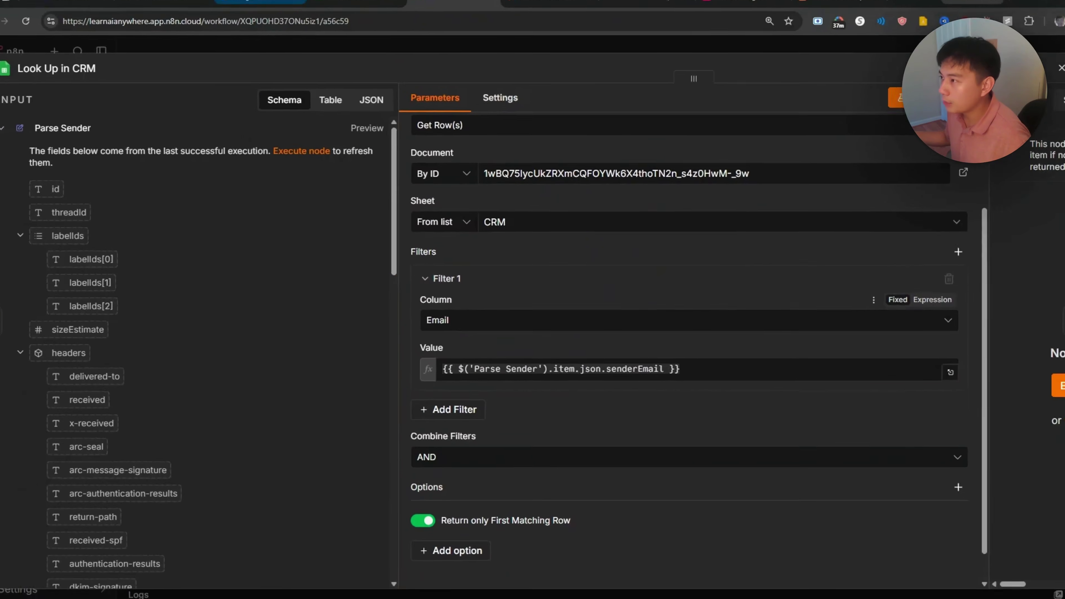
Step: Rename CRM sheet header B1 to 'Emails' and rerun the workflow test
left_click(365, 11)
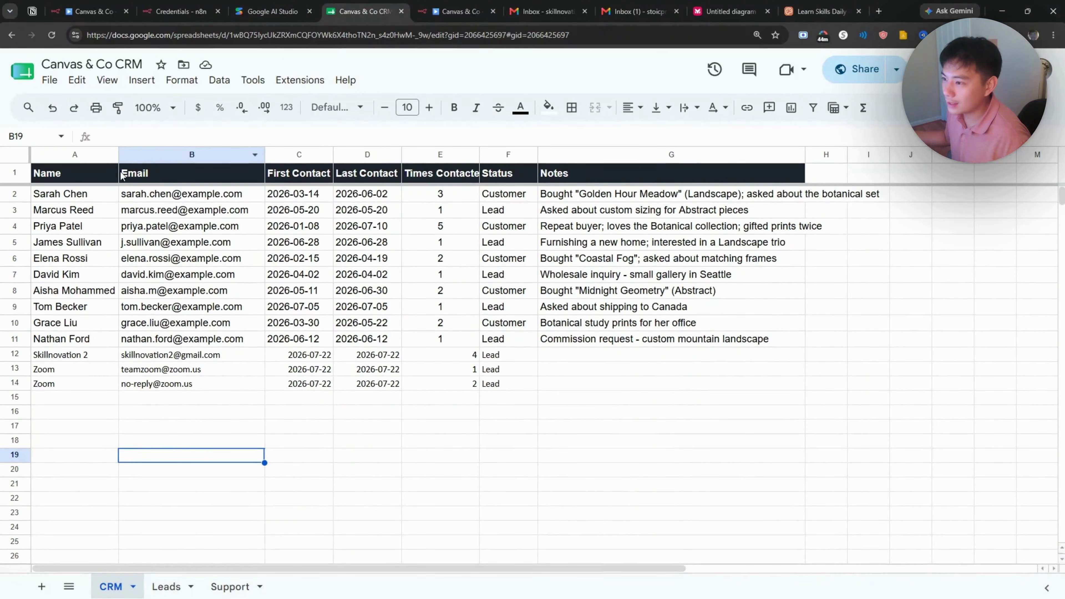
left_click(176, 173)
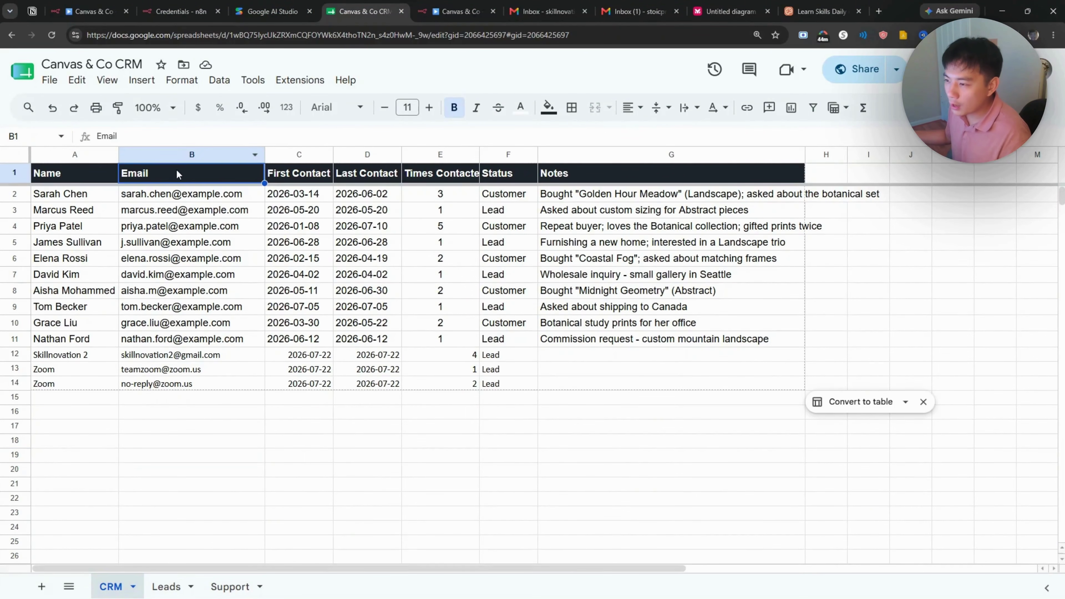
double_click(177, 170)
type("s")
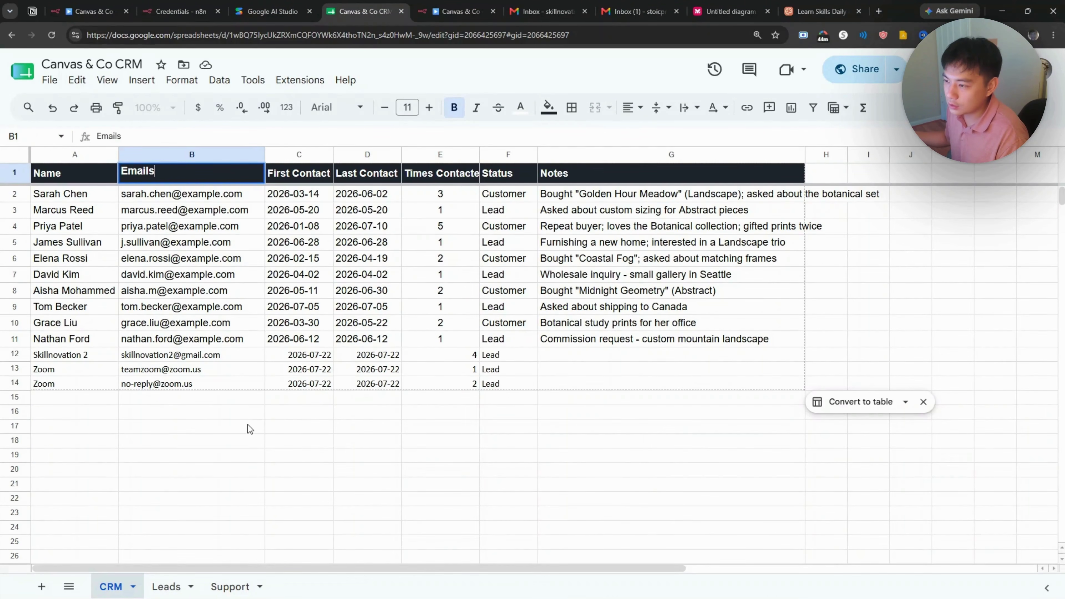
left_click(250, 426)
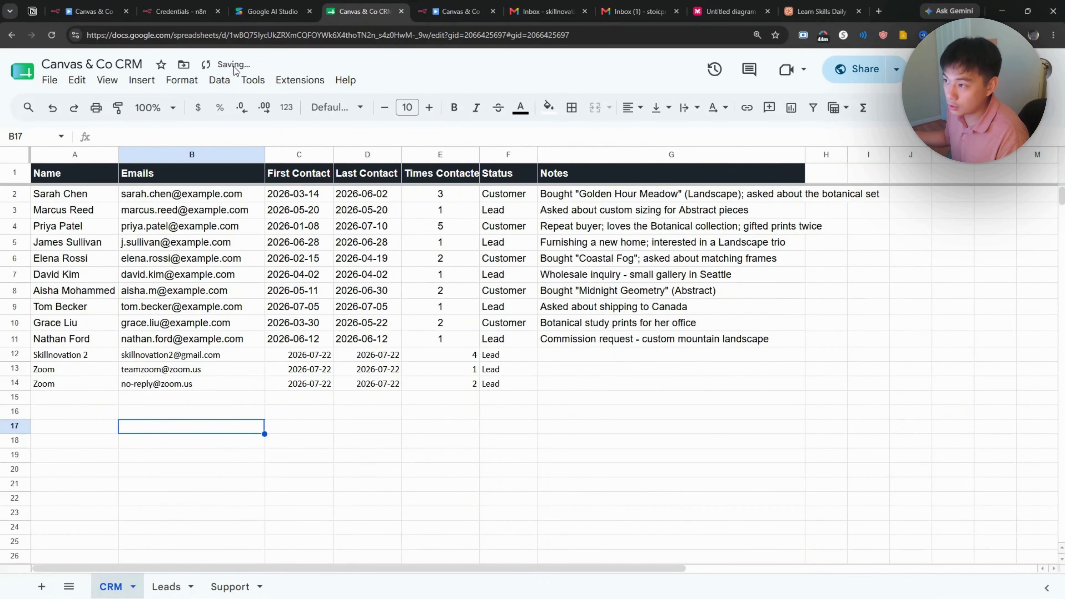
left_click(459, 12)
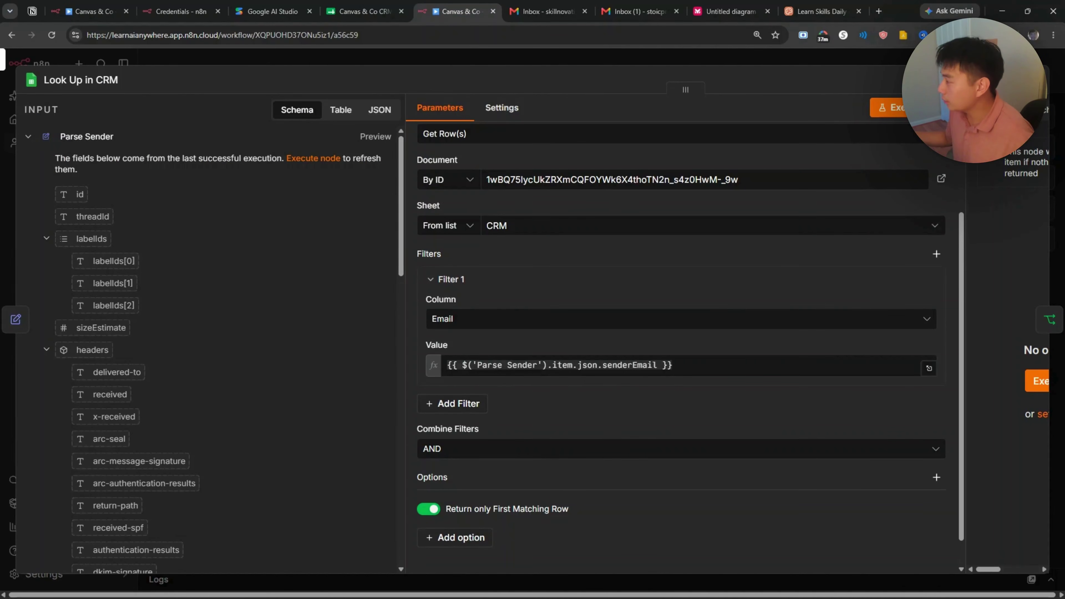
key("Escape")
left_click(554, 550)
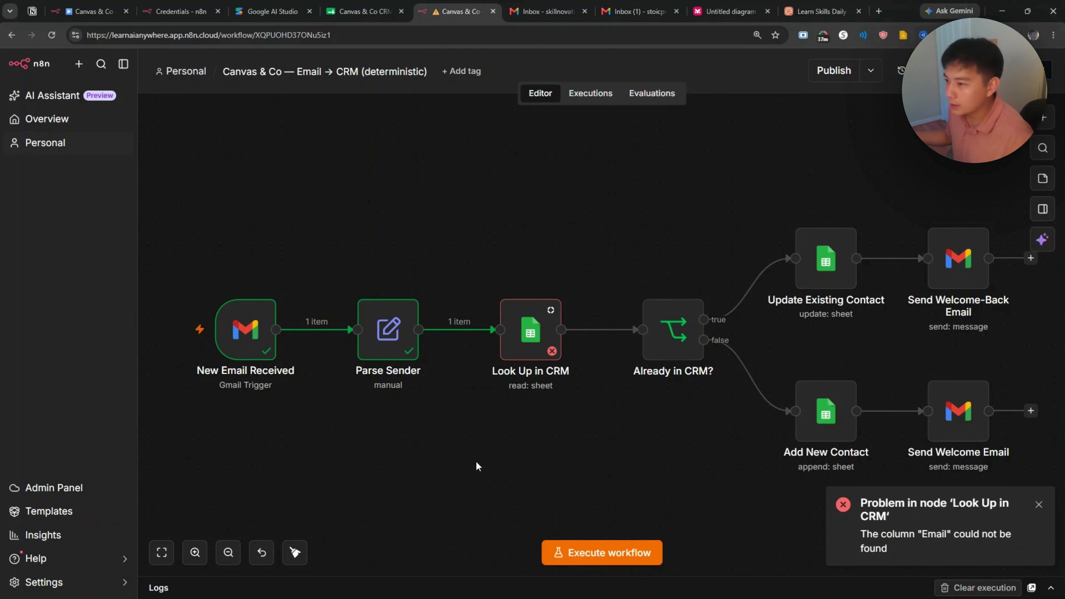
Step: Open failed execution 65 from n8n's Executions list and check Claude's response
left_click(67, 119)
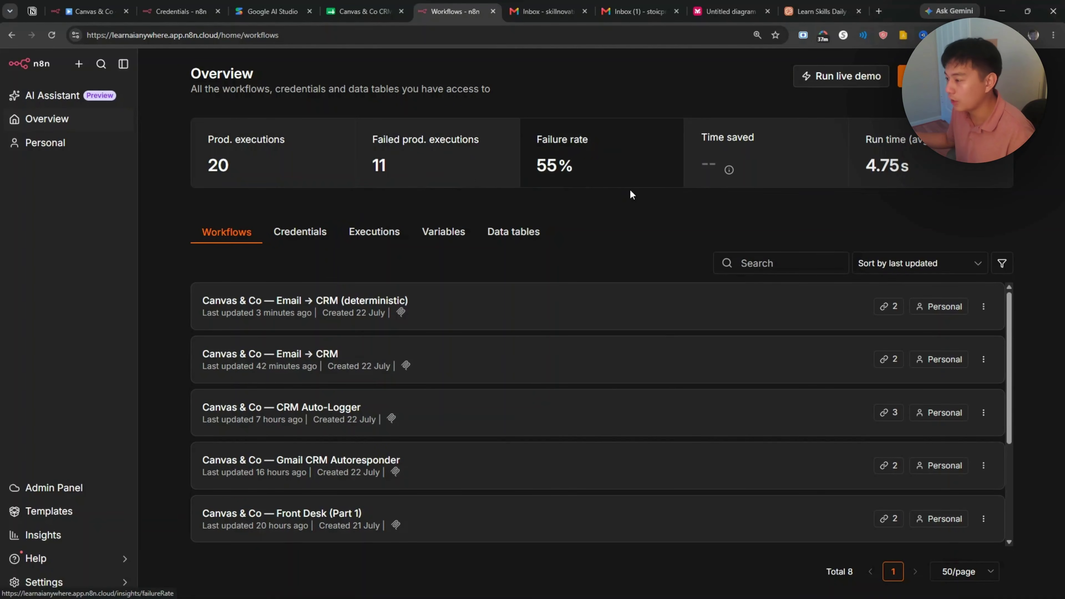
left_click(357, 242)
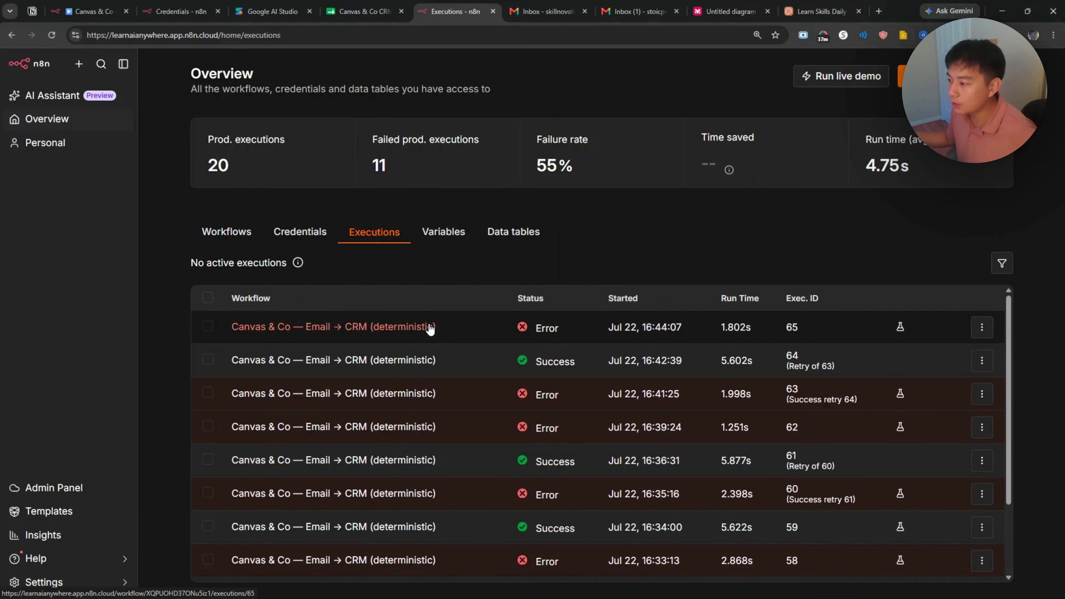
left_click(429, 327)
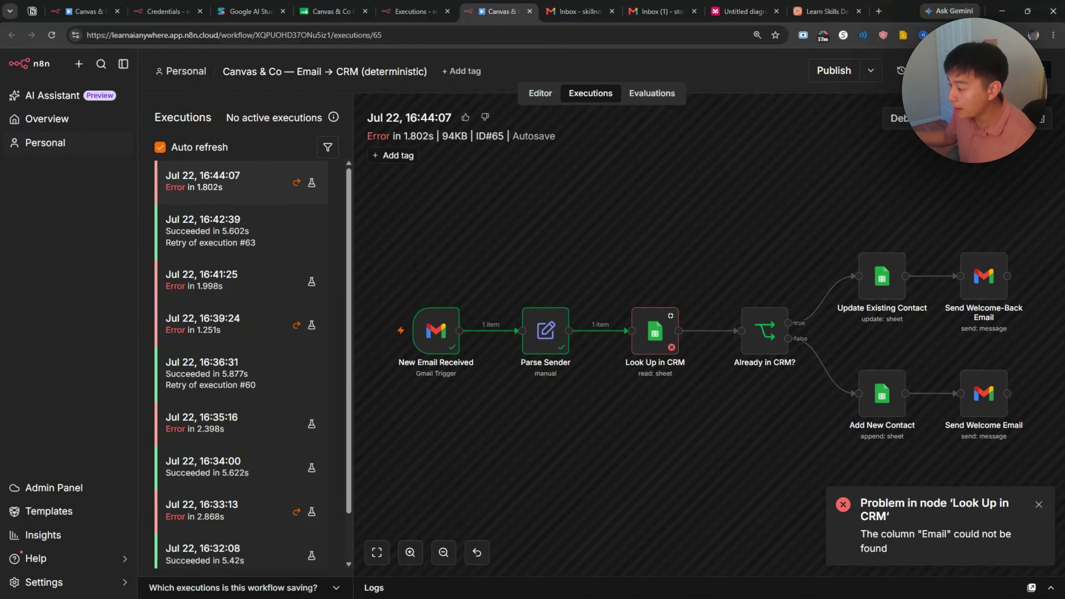
mouse_move(534, 594)
left_click(668, 587)
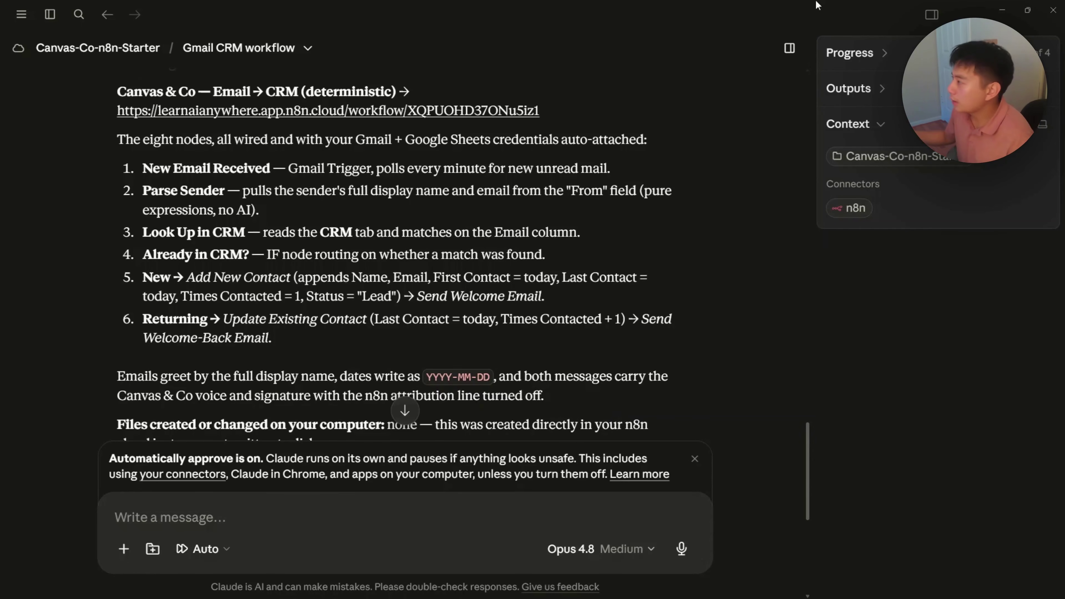
left_click(1002, 7)
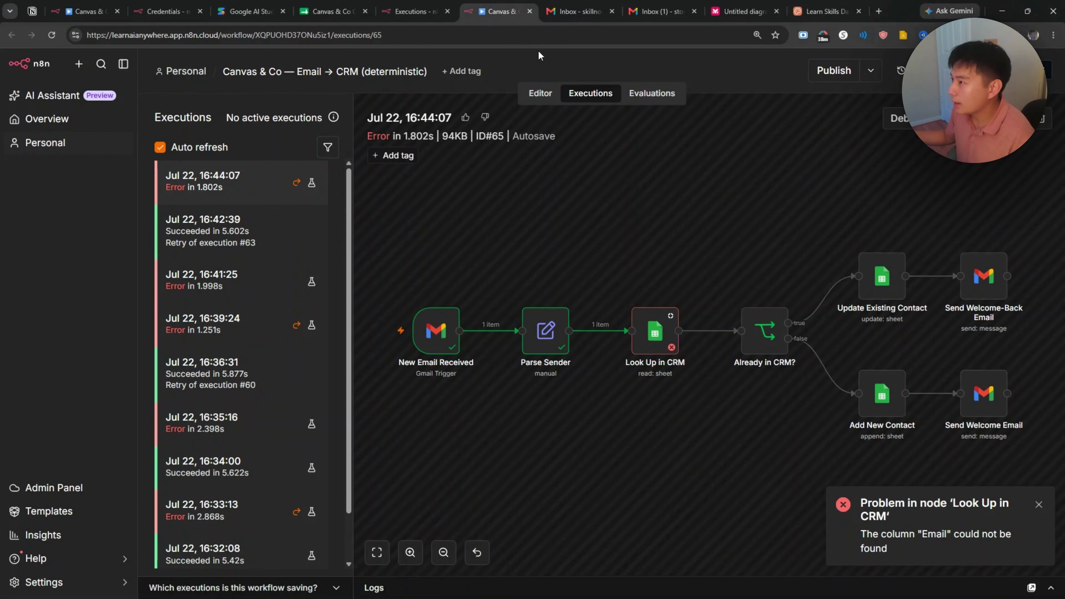
Step: Restore CRM sheet header B1 to 'Email' and return to the failed run 65
left_click(336, 6)
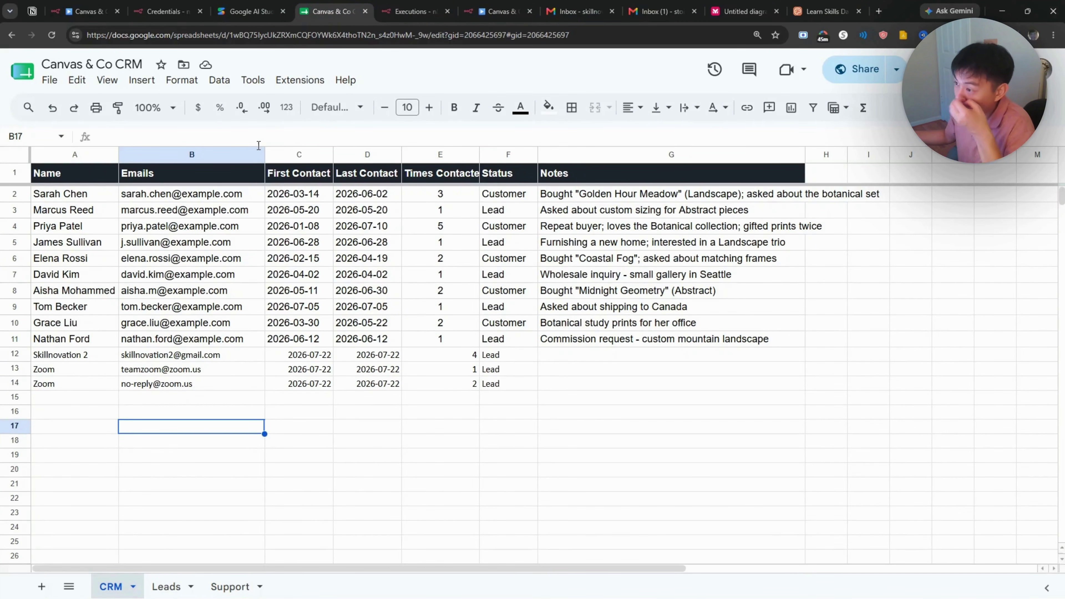
double_click(168, 173)
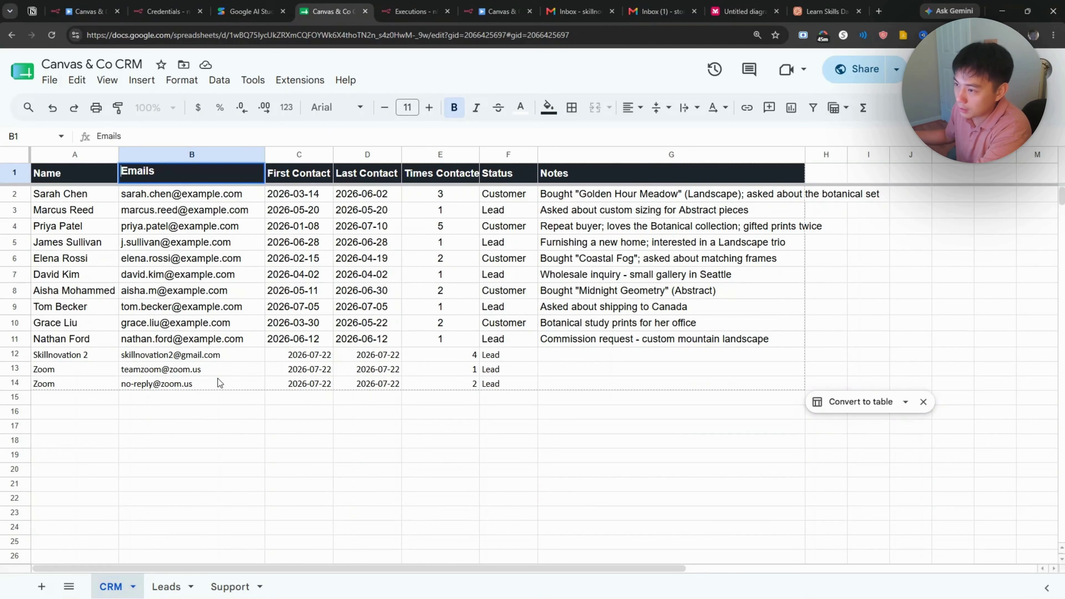
key("BackSpace")
left_click(206, 487)
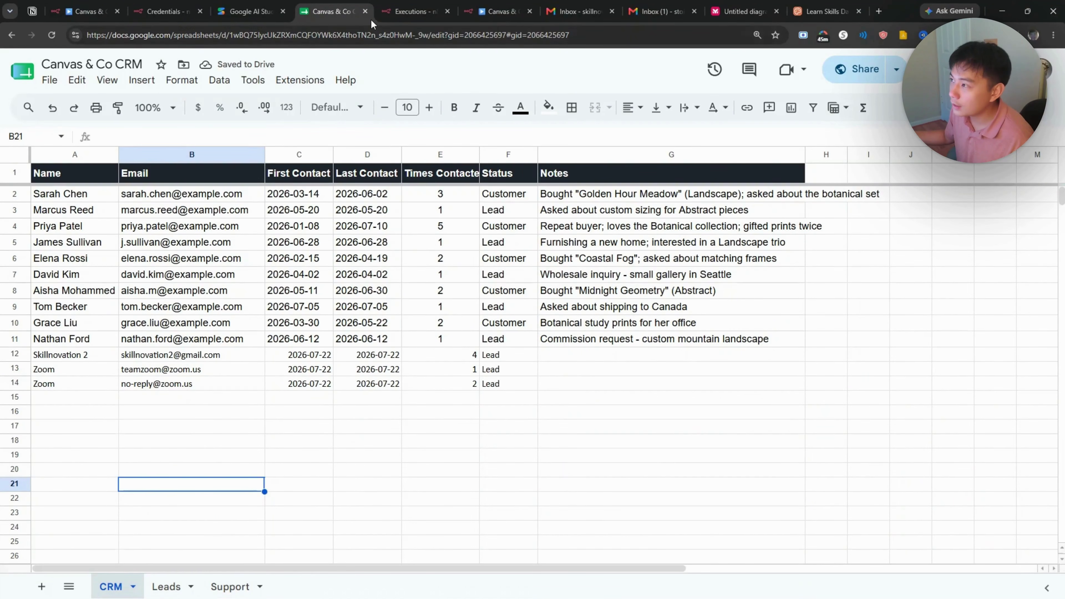
left_click(413, 11)
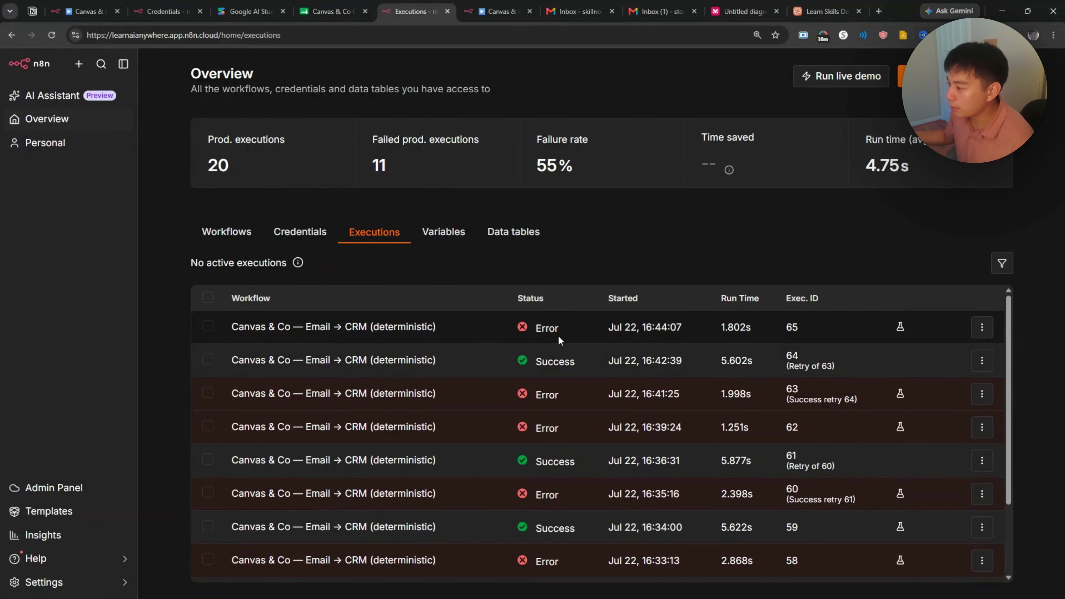
left_click(982, 329)
Step: Retry failed execution 65 with the currently saved workflow, starting run 66
left_click(934, 377)
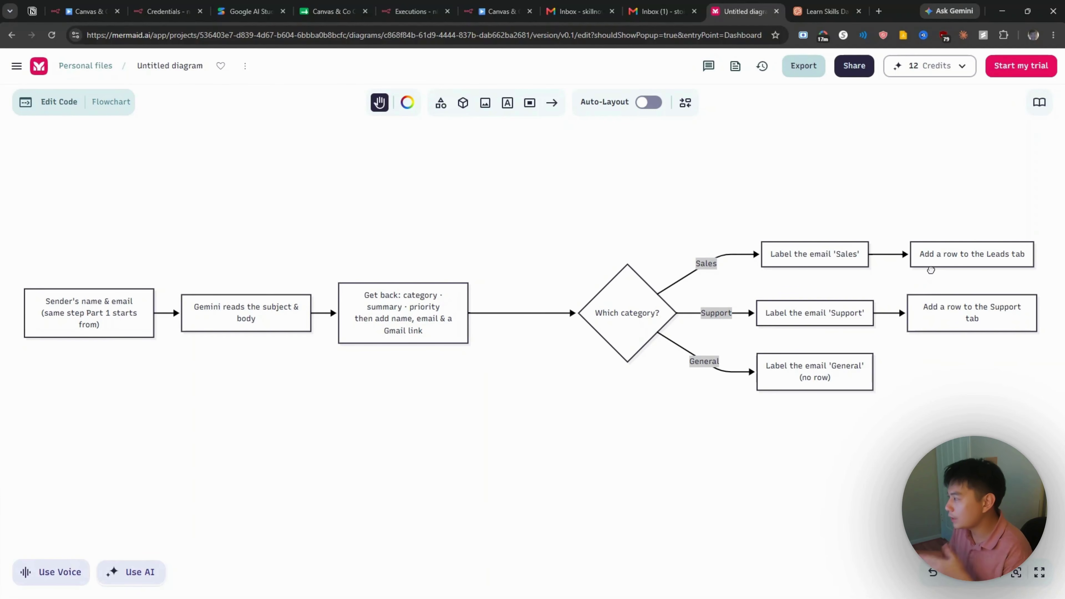
Step: Compare the triage flowchart against the CRM Leads sheet and Gmail labels, then move to Google AI Studio
left_click(331, 12)
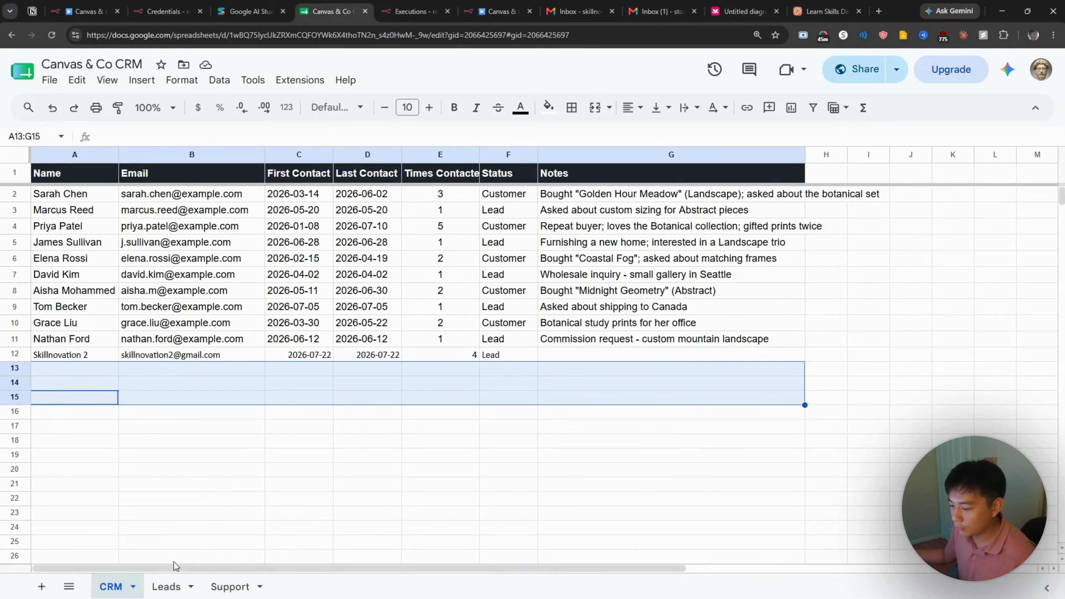
left_click(179, 584)
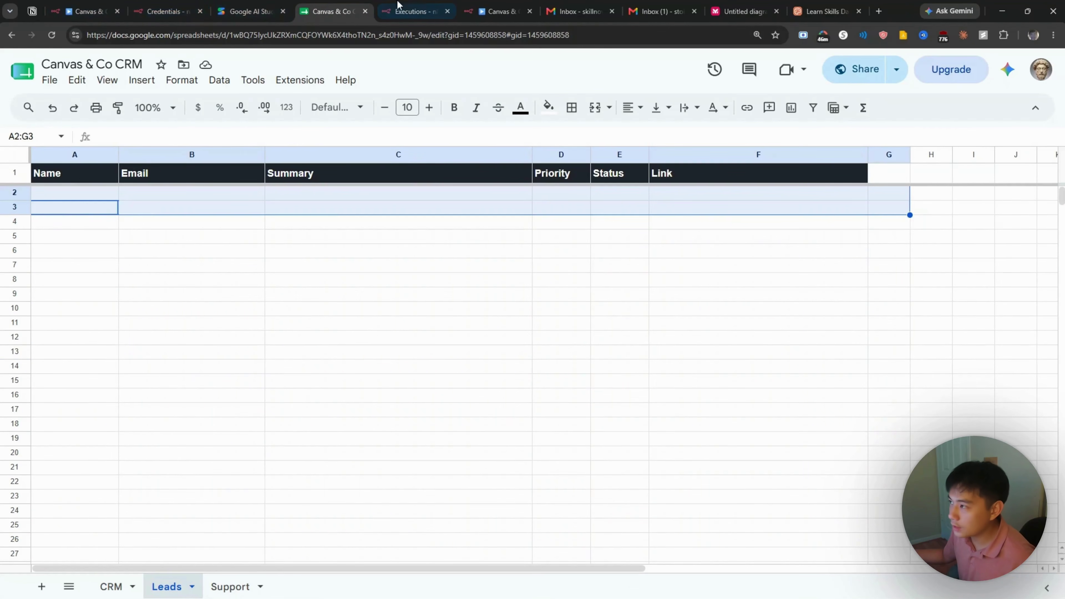
left_click(738, 11)
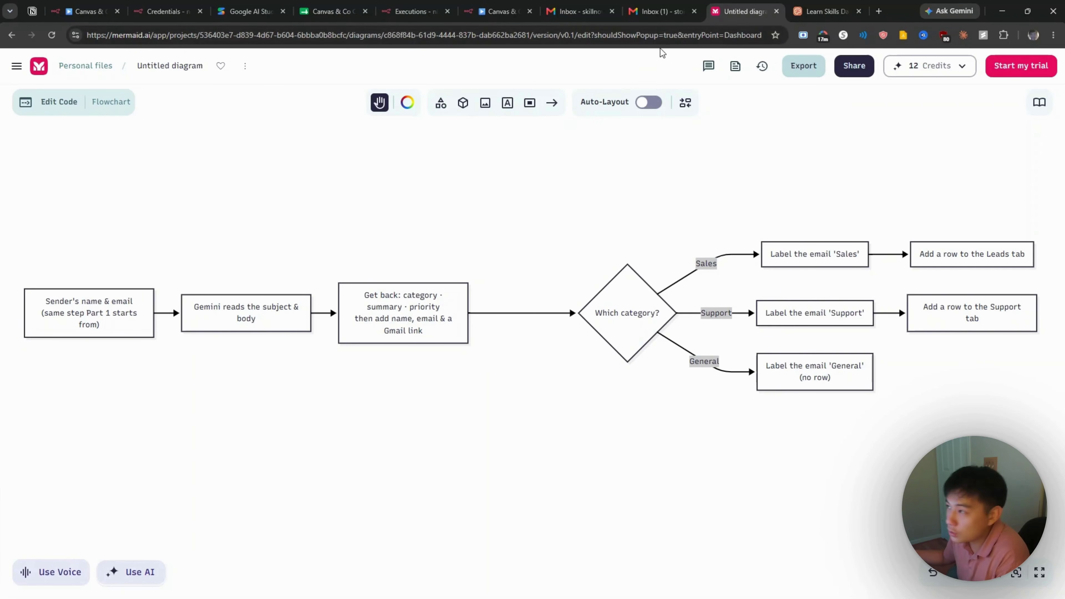
left_click(661, 12)
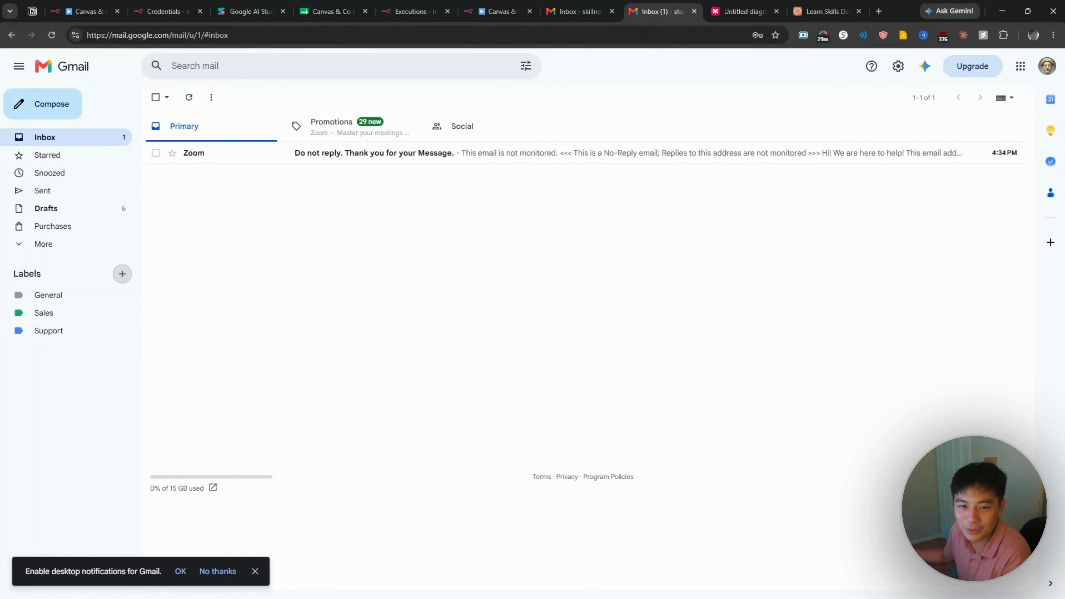
key("ctrl+Tab")
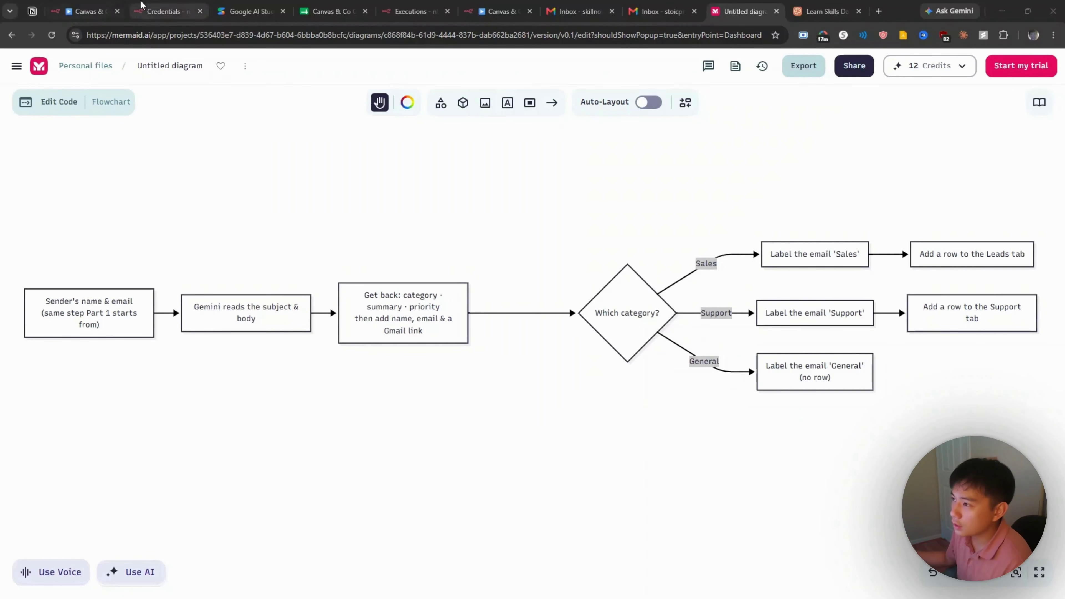
left_click(223, 11)
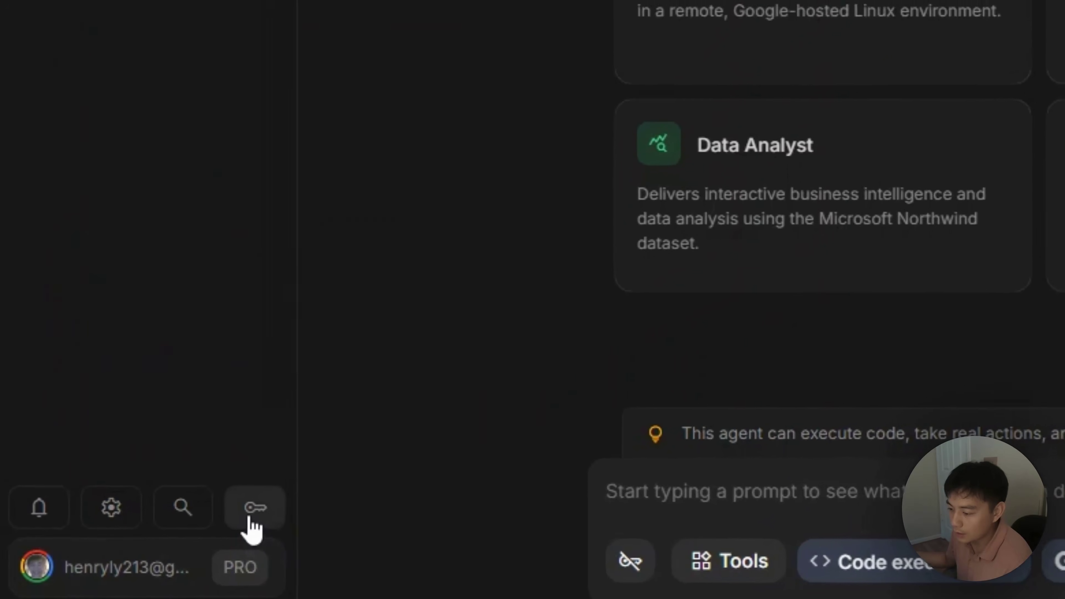
Step: Create a new Gemini API key under the n8n-tutorial project
left_click(262, 514)
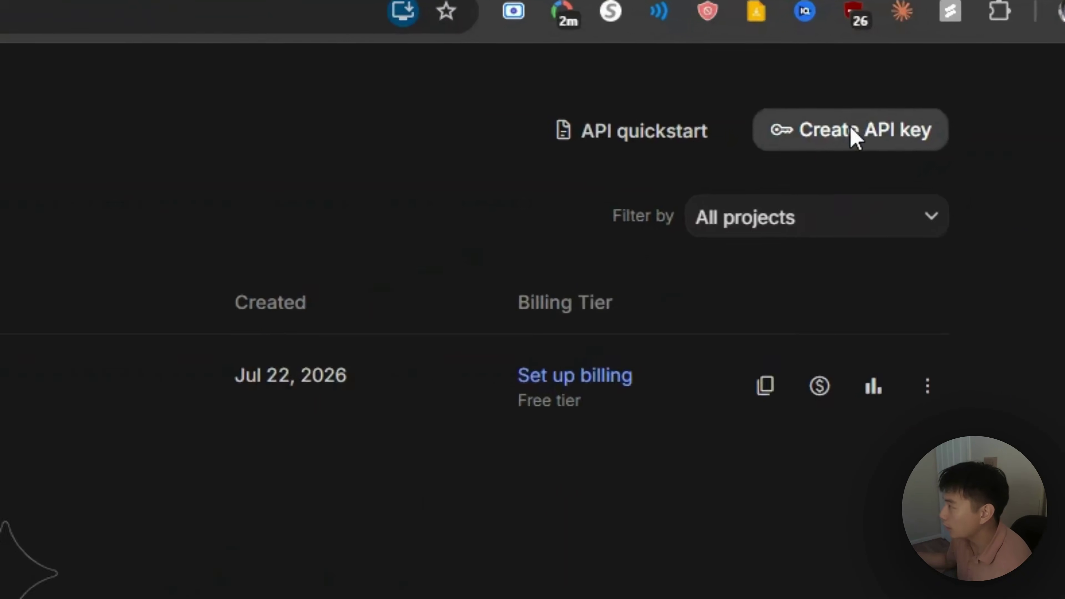
left_click(908, 104)
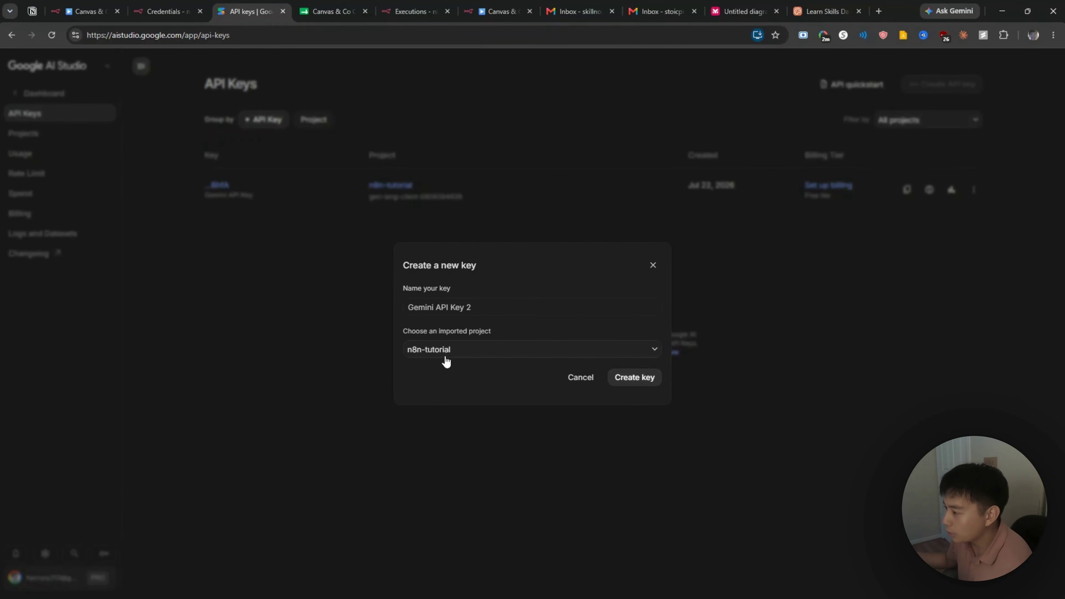
left_click(490, 356)
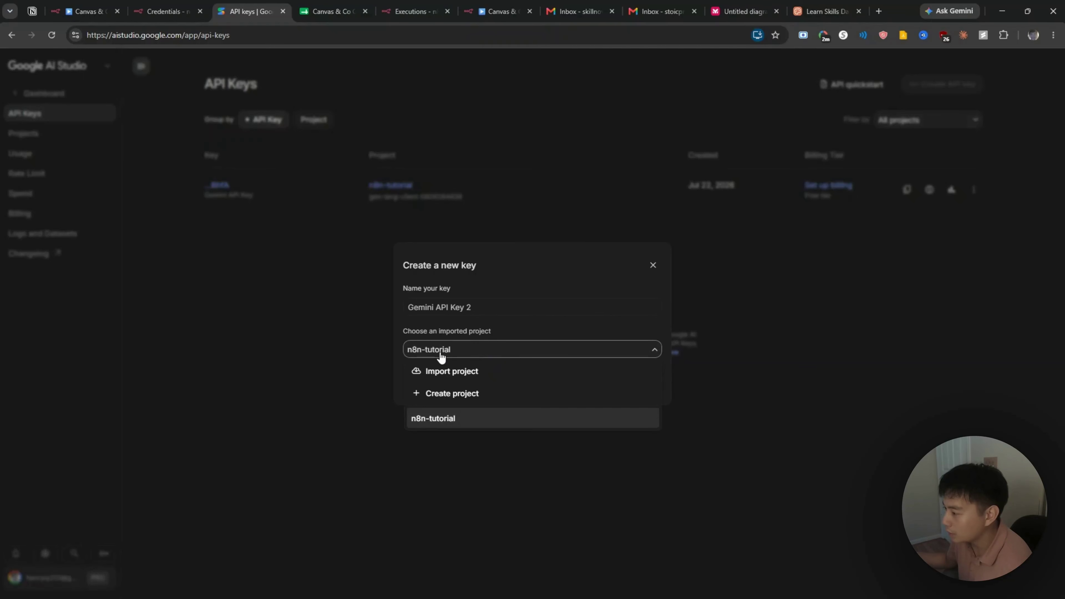
left_click(549, 351)
left_click(643, 381)
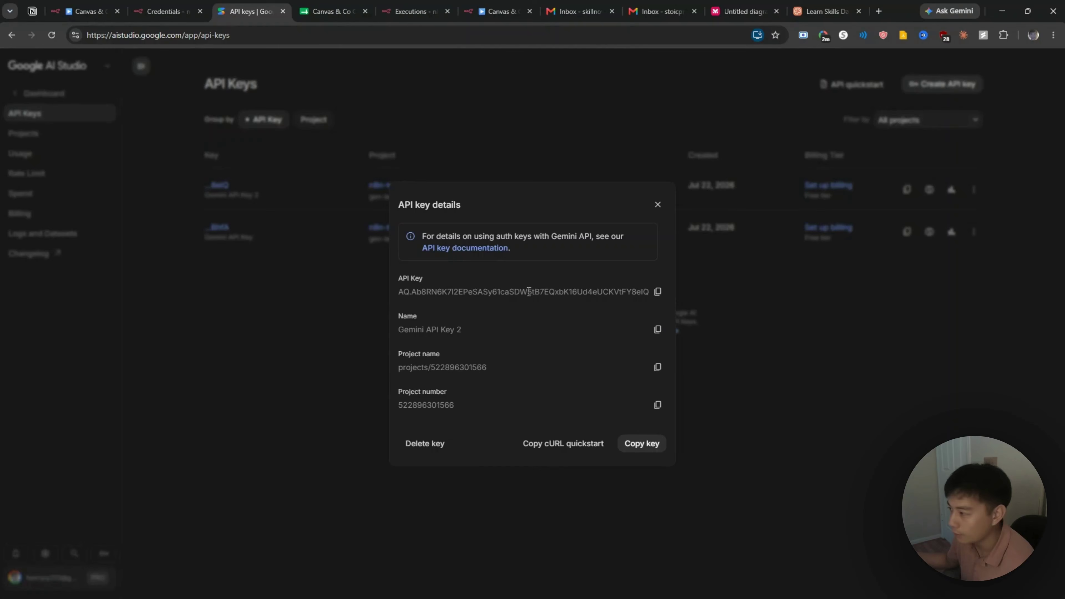
Step: Copy the new API key and go to n8n's Overview page
left_click(658, 292)
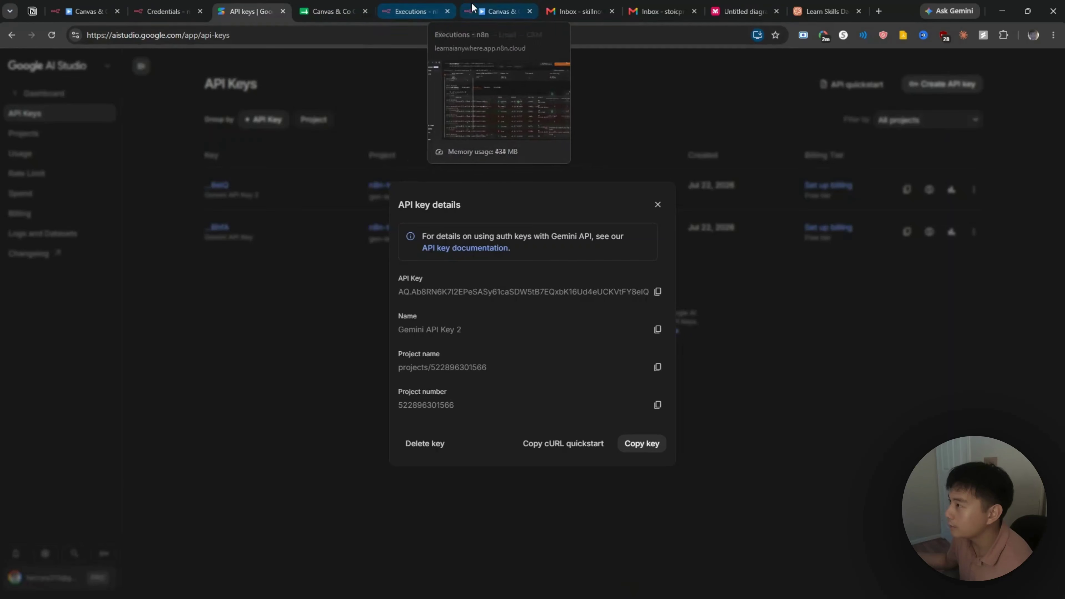
left_click(497, 11)
left_click(47, 120)
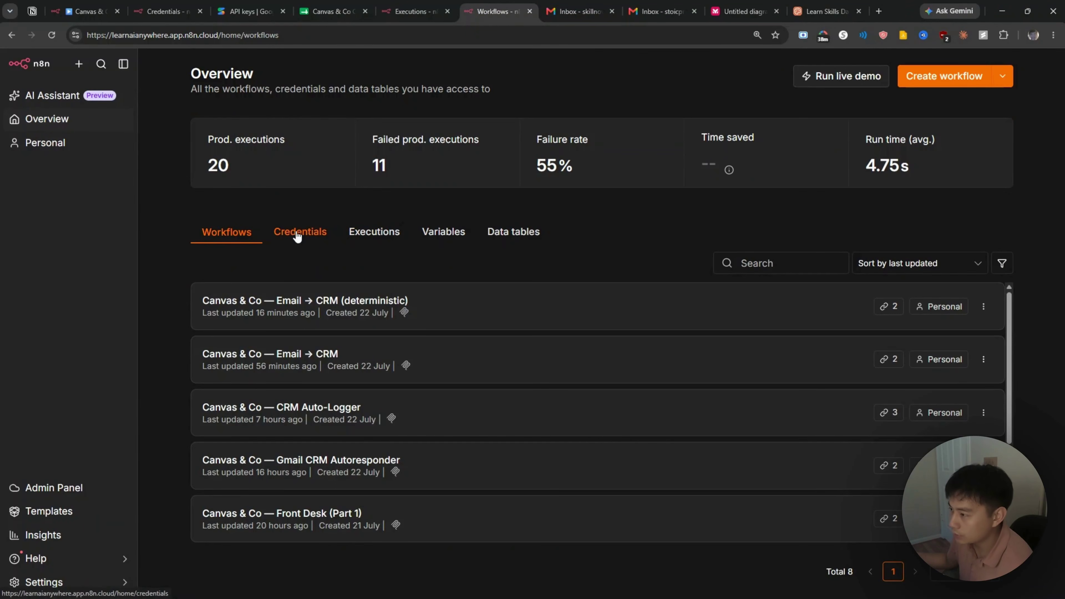
Step: Create and save a Google Gemini(PaLM) Api credential using the pasted API key
left_click(299, 237)
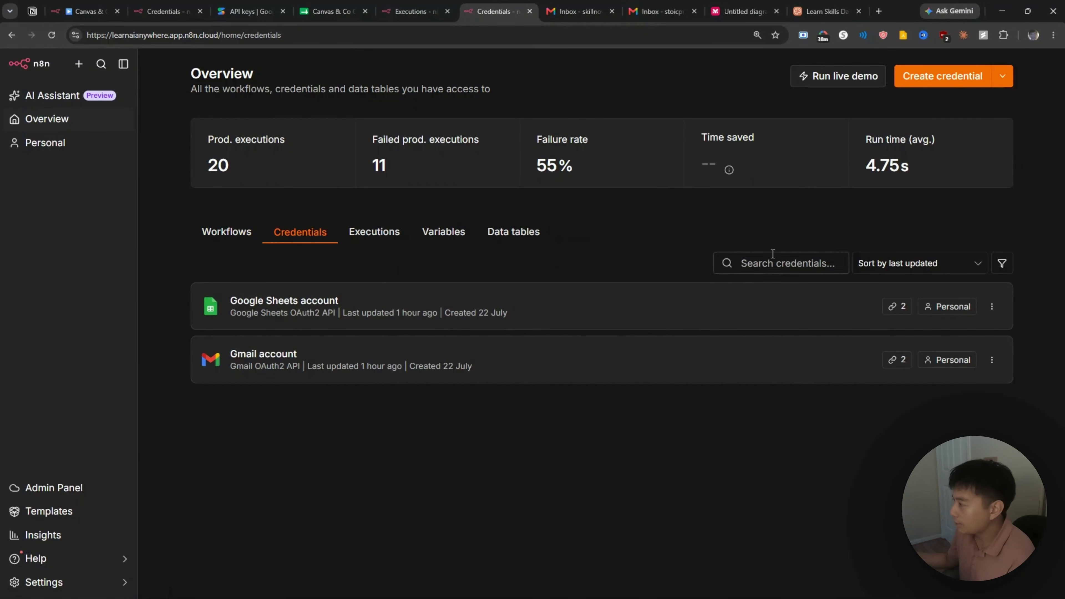
left_click(956, 77)
type("gemini")
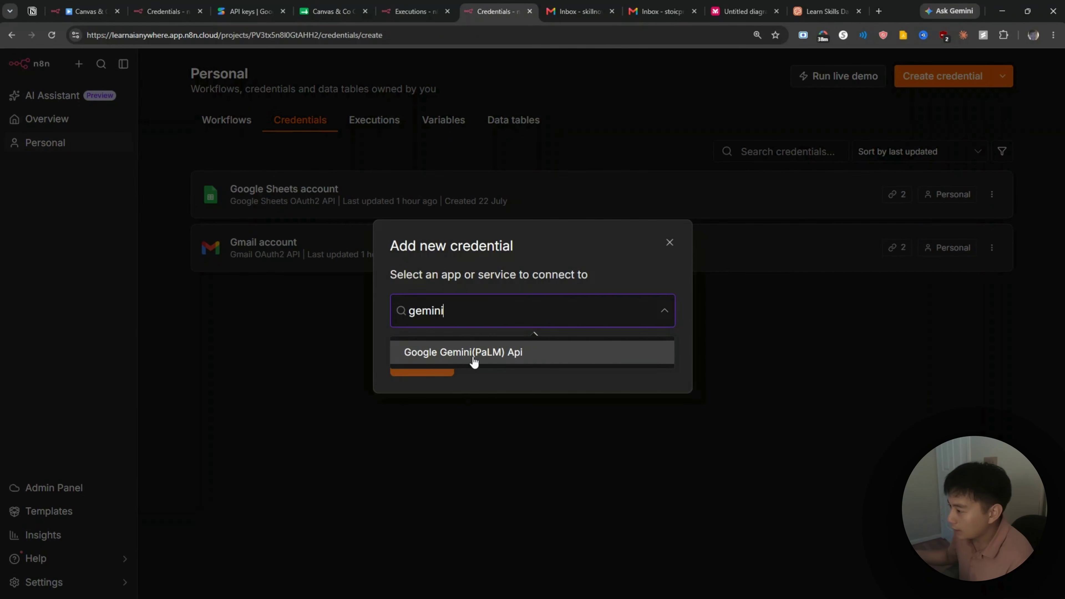
left_click(474, 360)
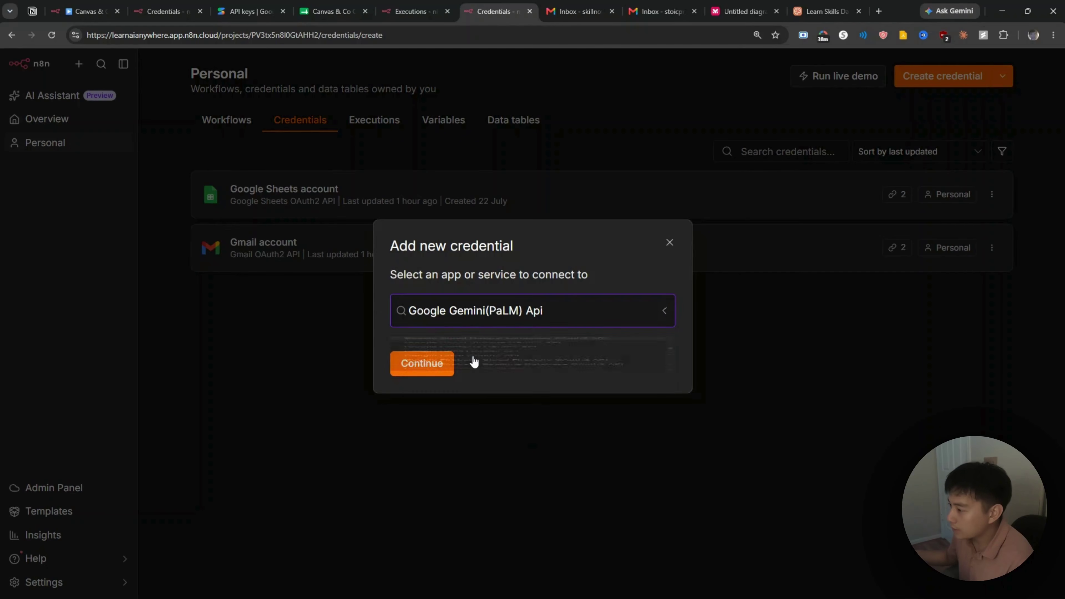
left_click(439, 365)
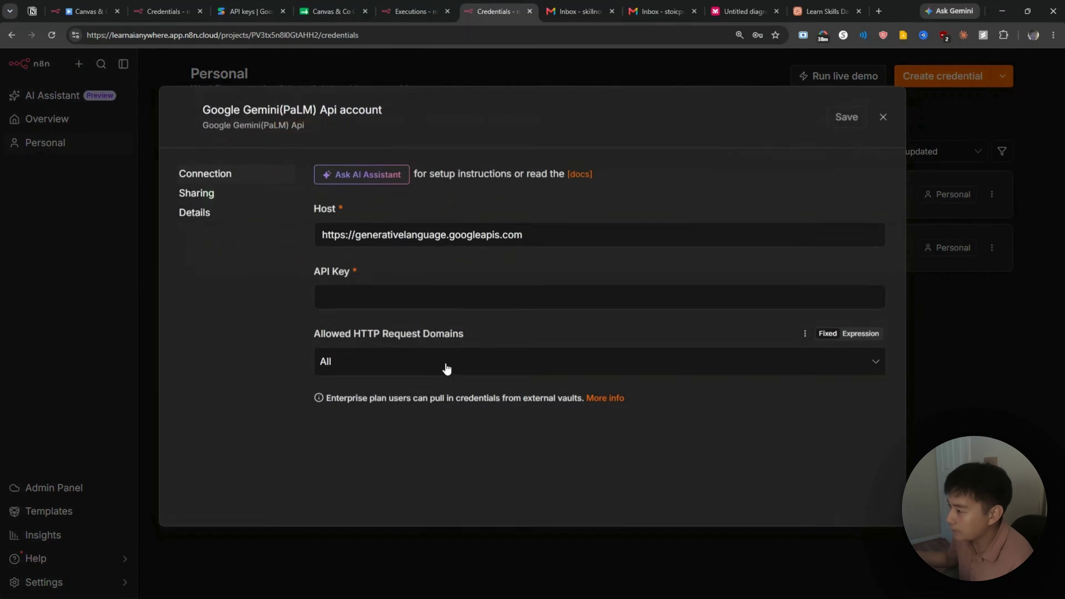
left_click(419, 297)
key("ctrl+v")
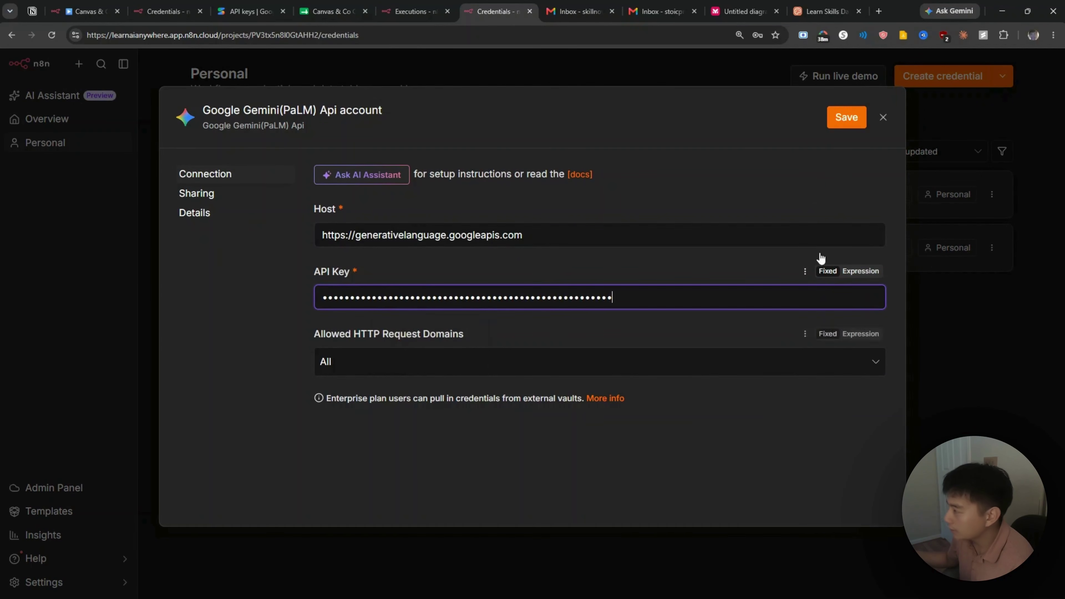
left_click(847, 117)
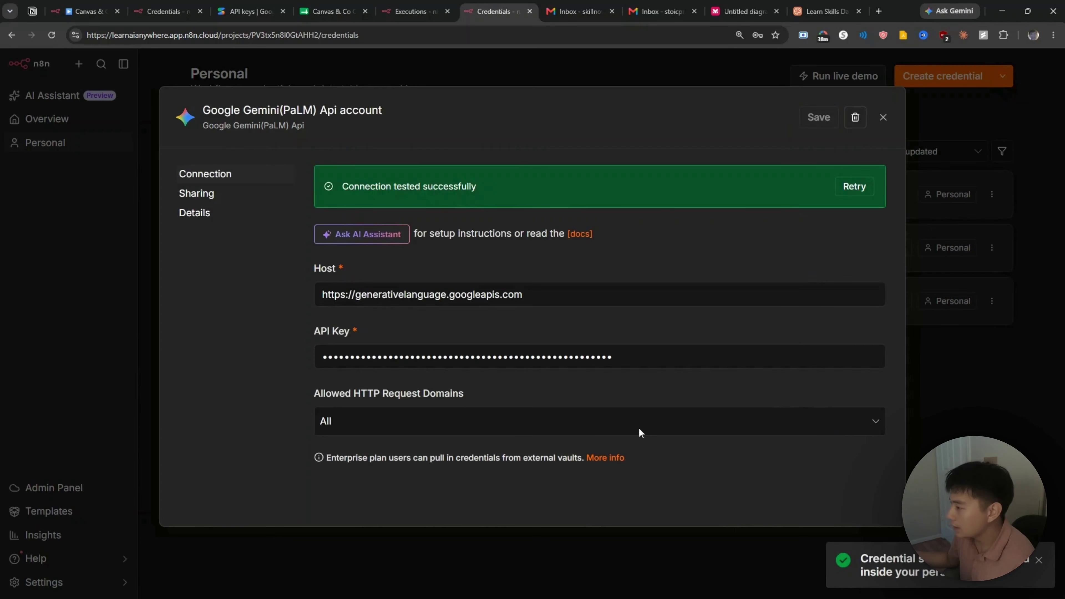
left_click(883, 119)
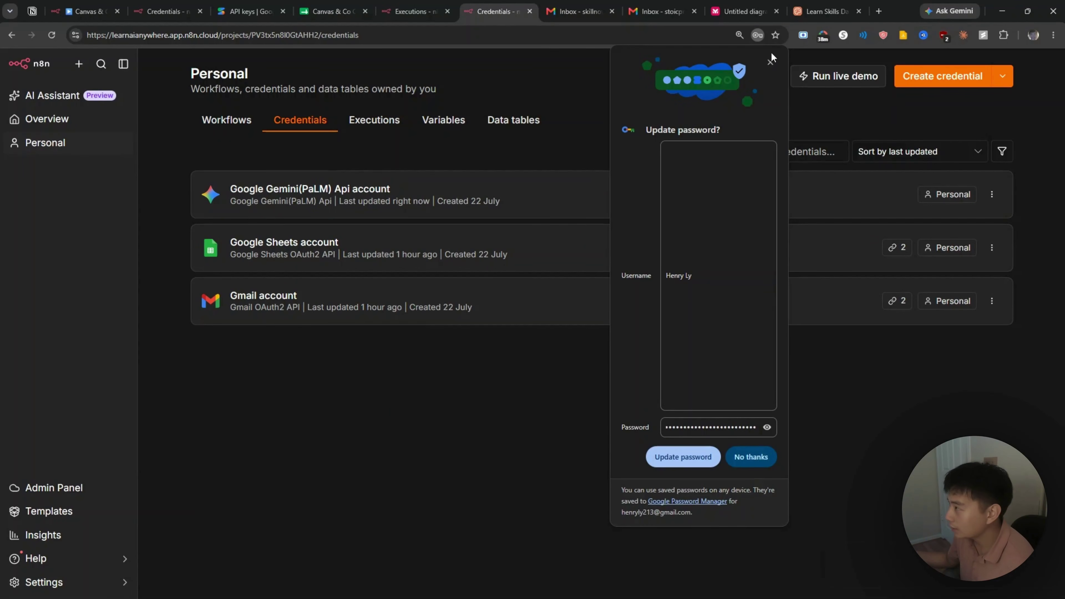
left_click(771, 62)
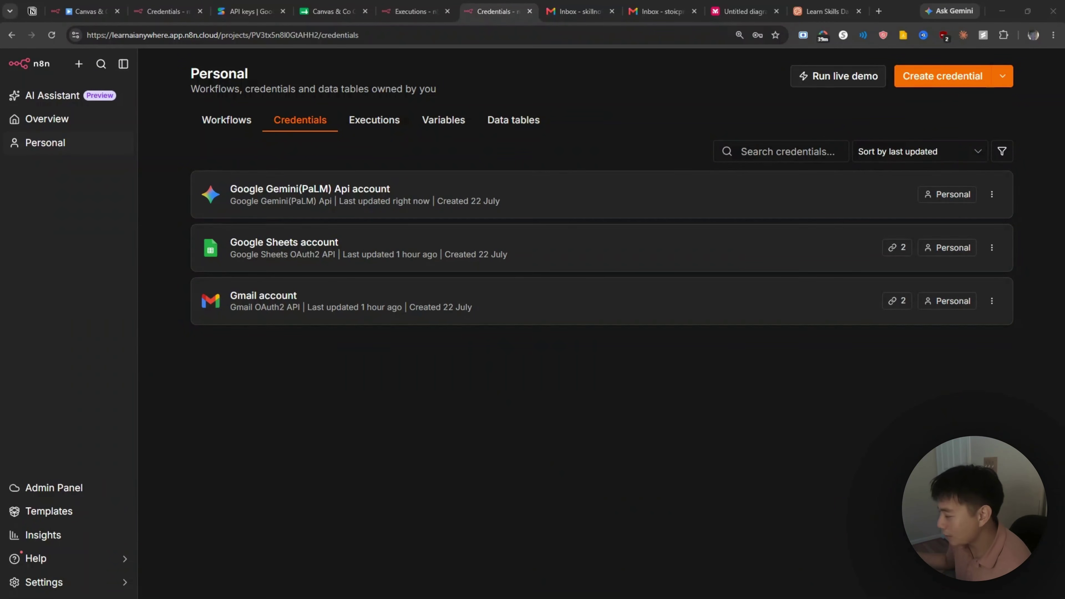
Step: Review the drafted Gemini Sales/Support/General triage prompt in Claude and send it
left_click(667, 595)
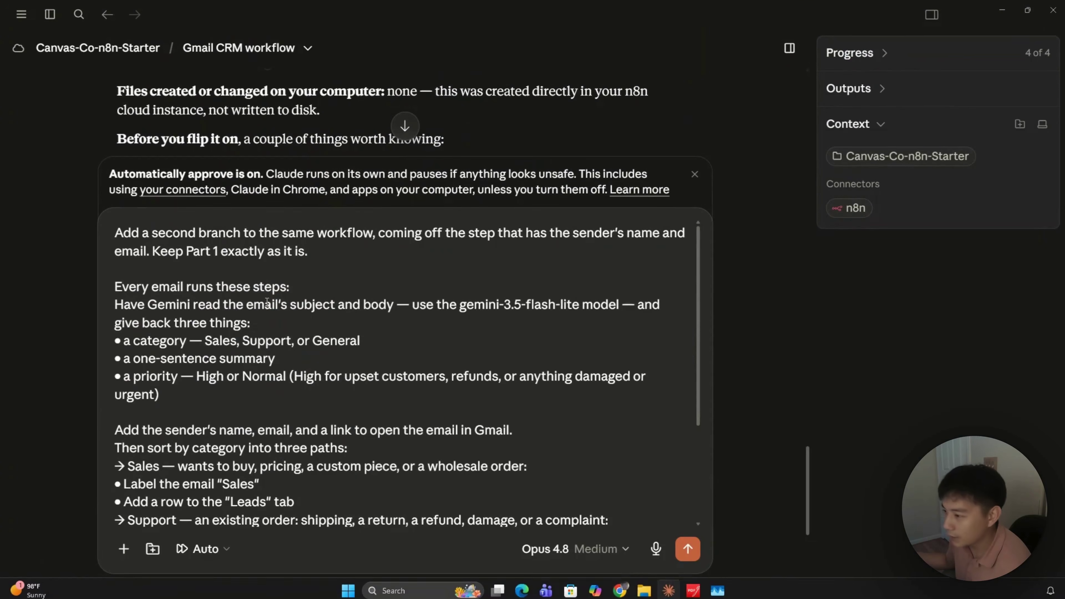
scroll(249, 296, "down", 3)
scroll(250, 296, "up", 3)
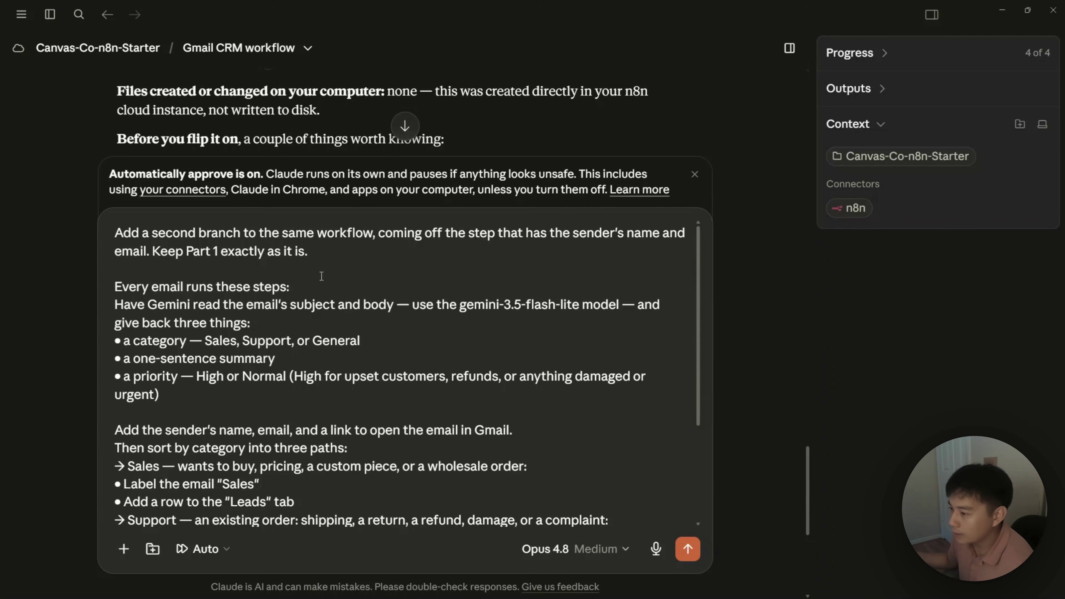
scroll(167, 298, "down", 1)
scroll(187, 333, "up", 1)
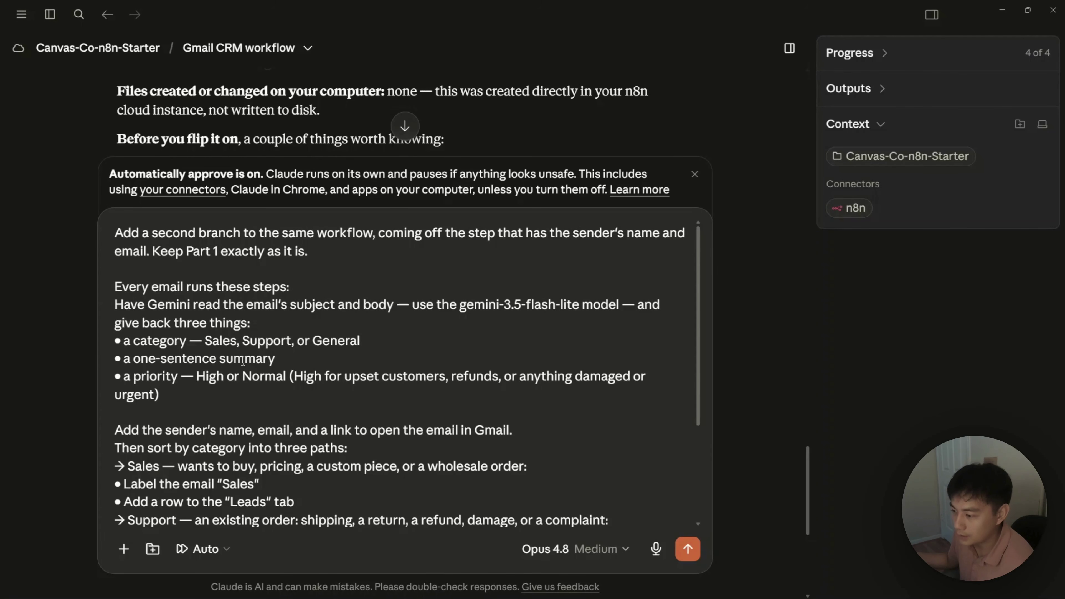
scroll(243, 361, "down", 2)
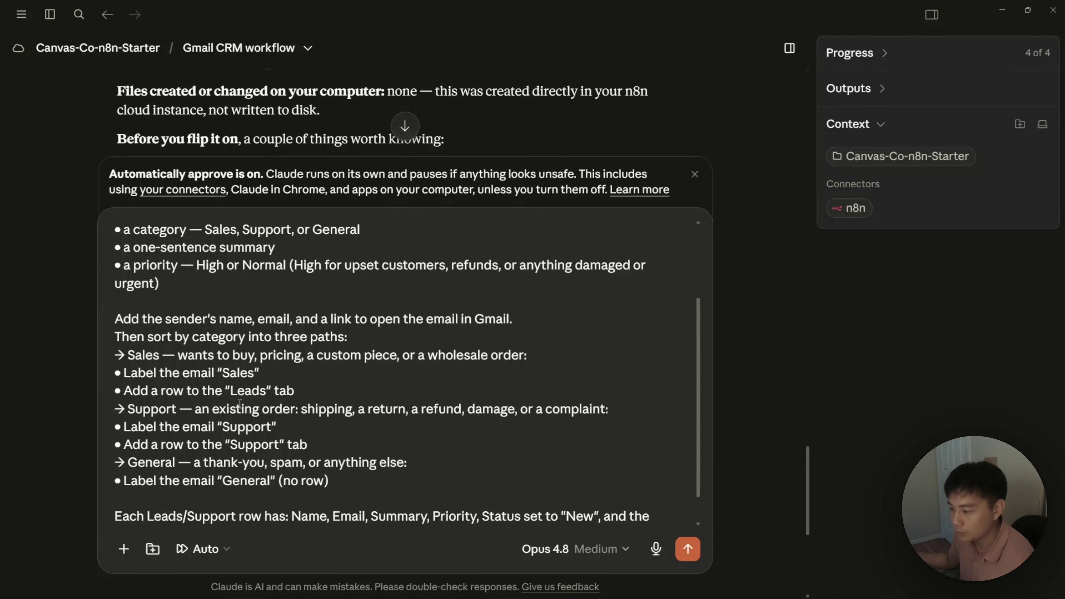
scroll(207, 428, "down", 1)
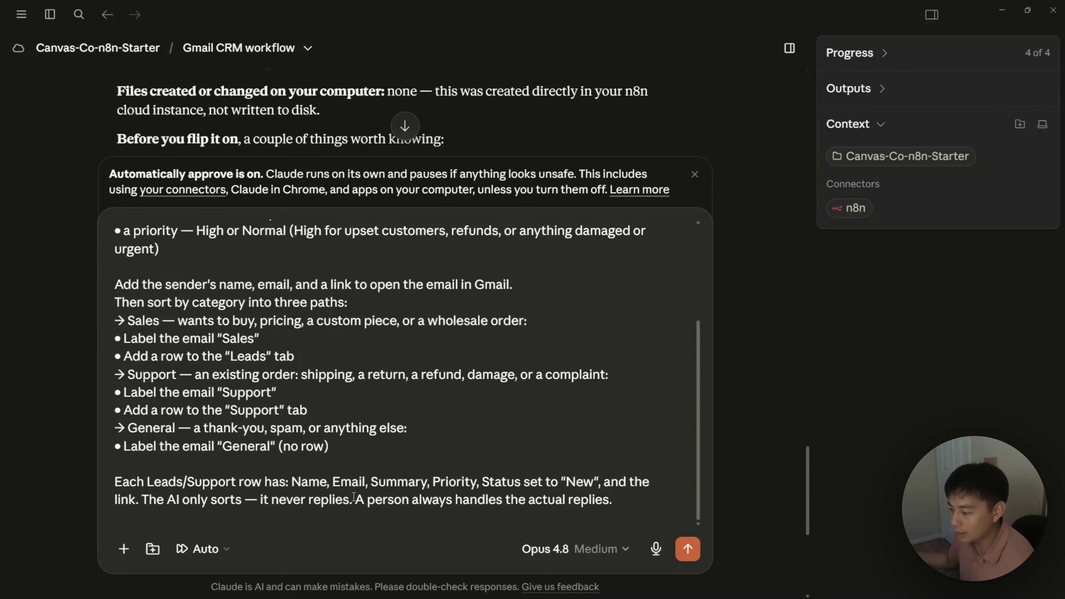
left_click_drag(616, 506, 156, 499)
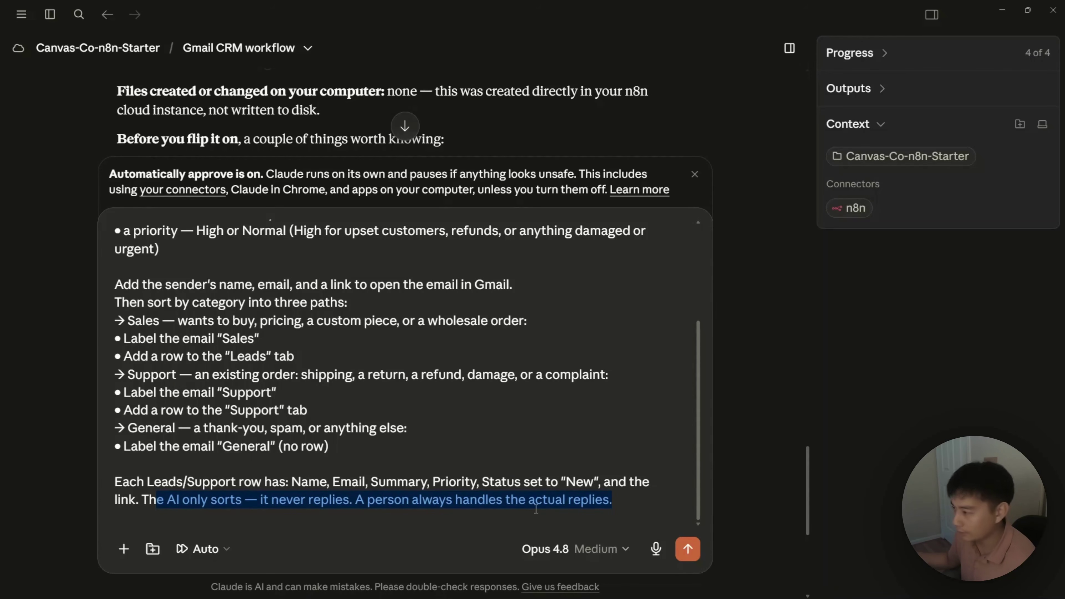
left_click(600, 420)
scroll(600, 420, "up", 4)
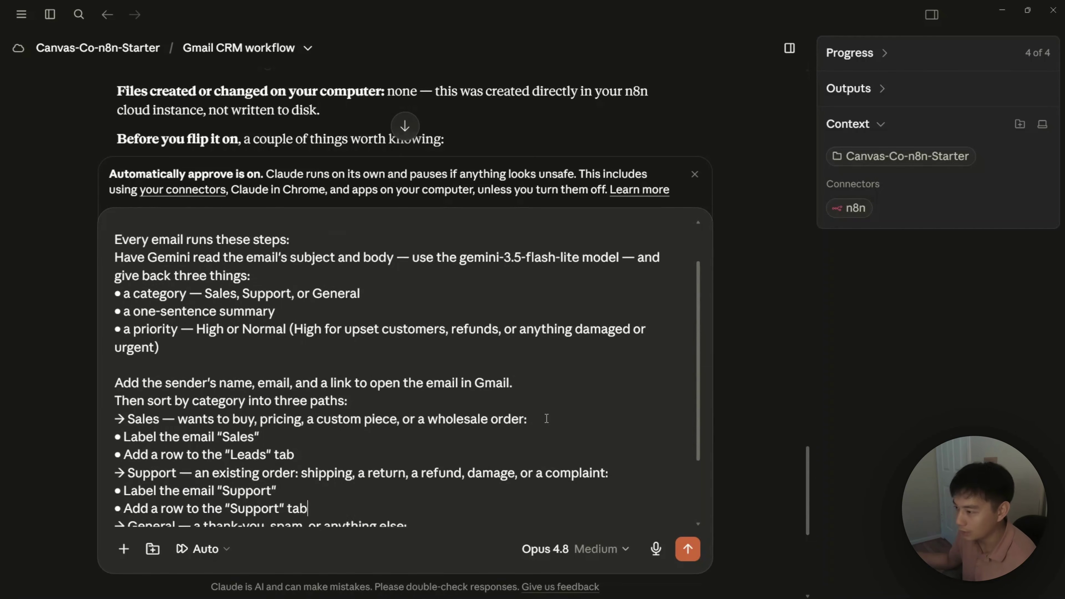
scroll(547, 418, "down", 2)
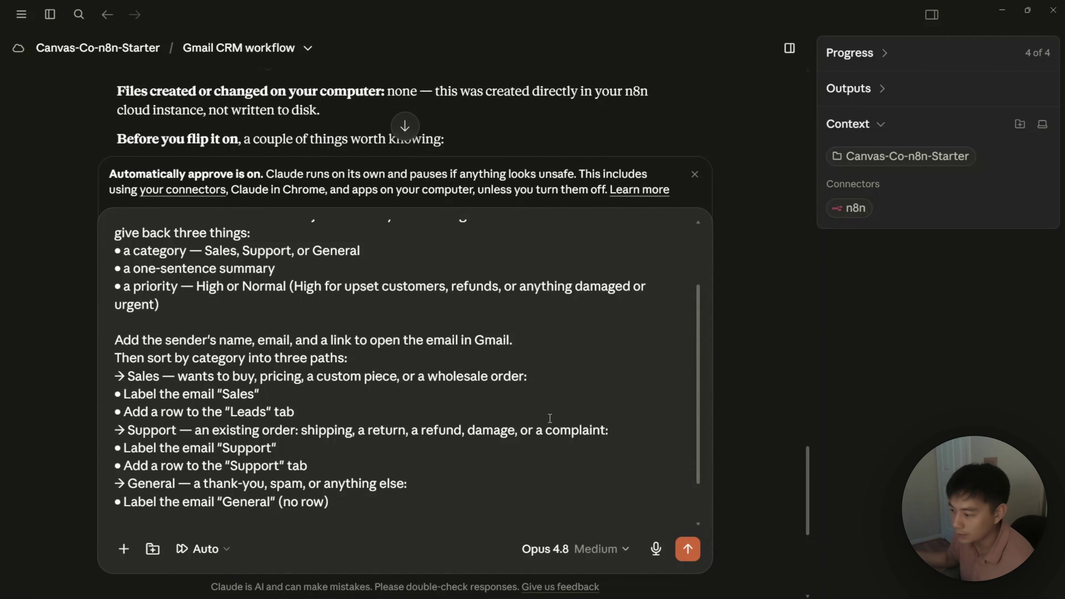
scroll(550, 418, "down", 2)
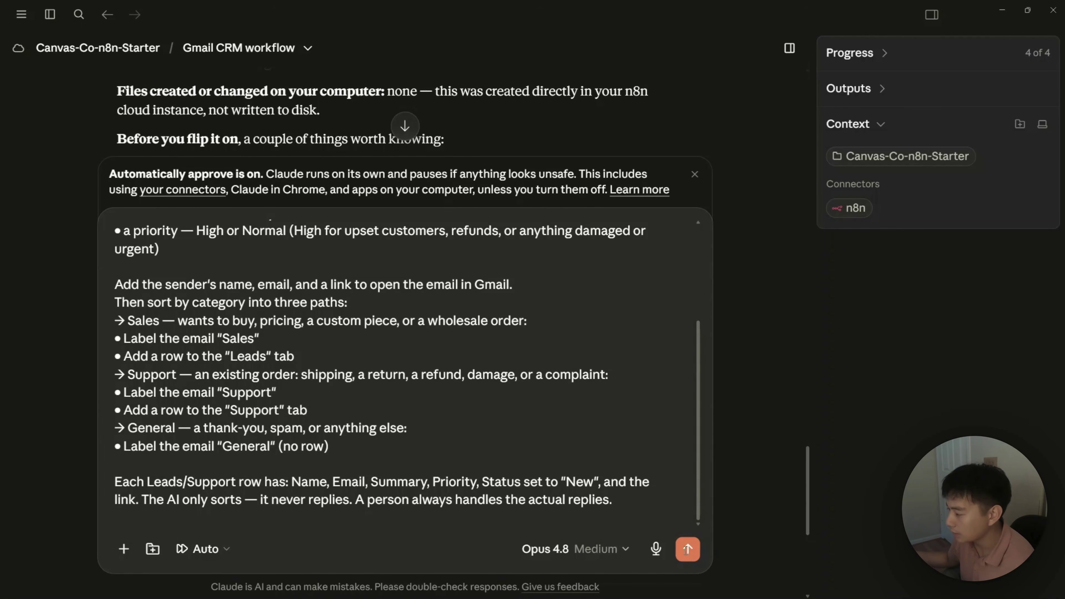
left_click(685, 550)
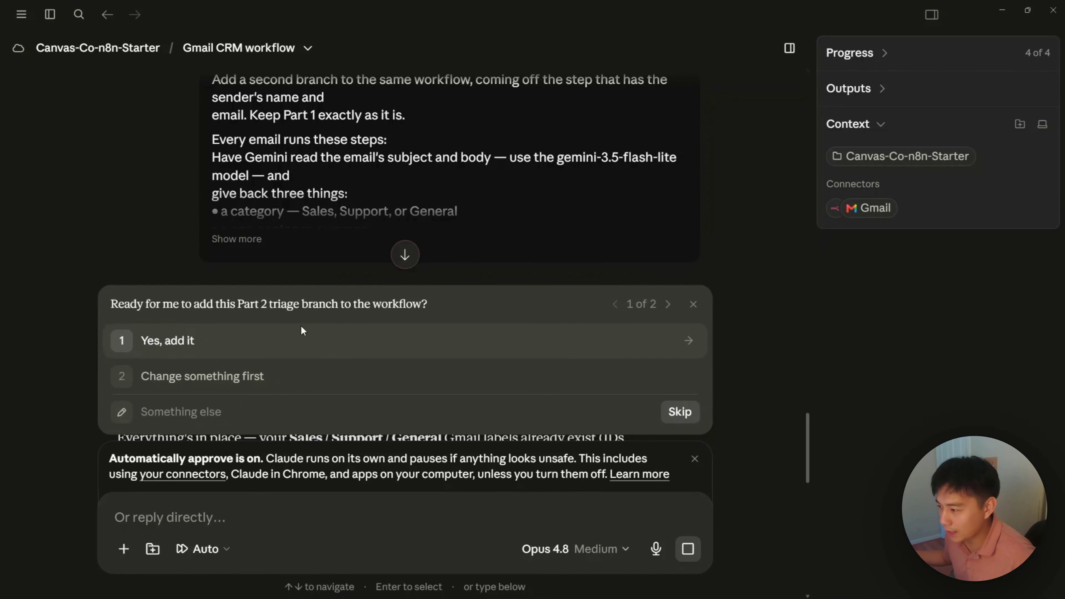
Step: Approve adding the triage branch and keep the gemini-3.5-flash-lite model as-is
left_click(237, 341)
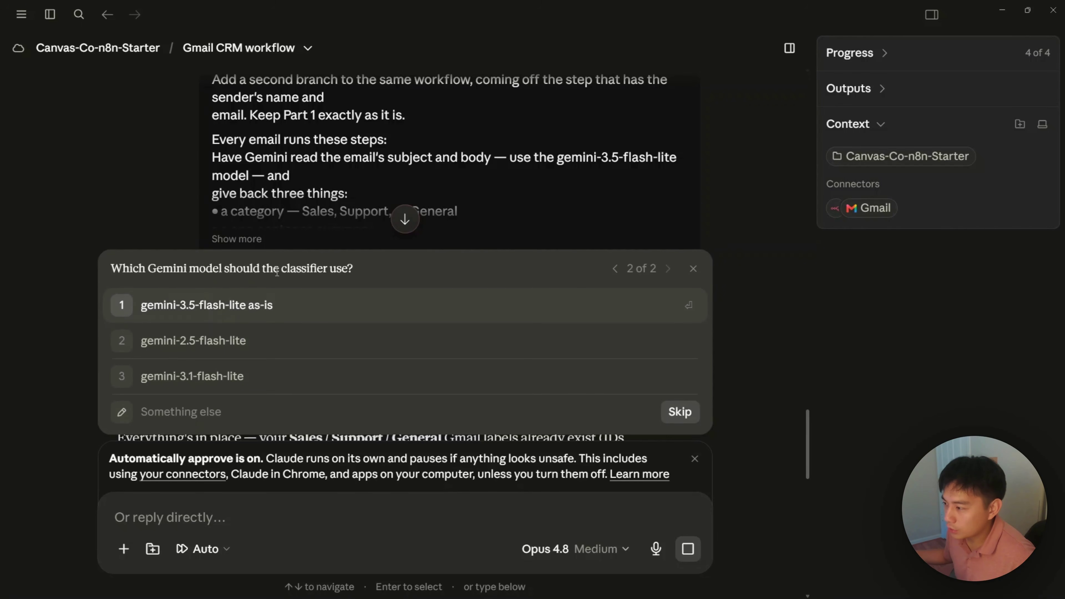
scroll(504, 230, "up", 3)
scroll(509, 205, "down", 6)
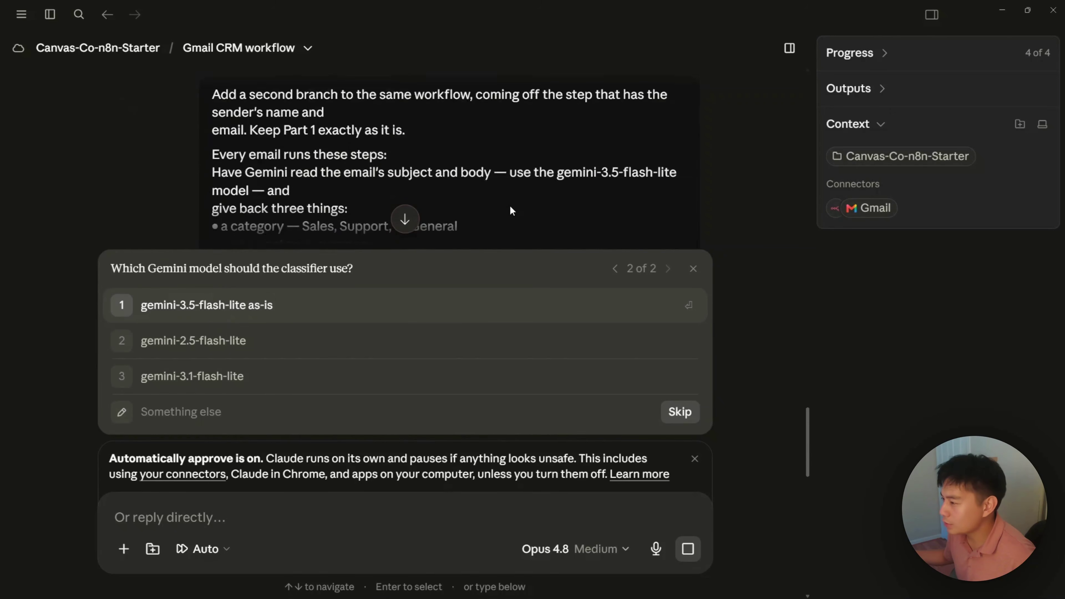
scroll(509, 205, "up", 13)
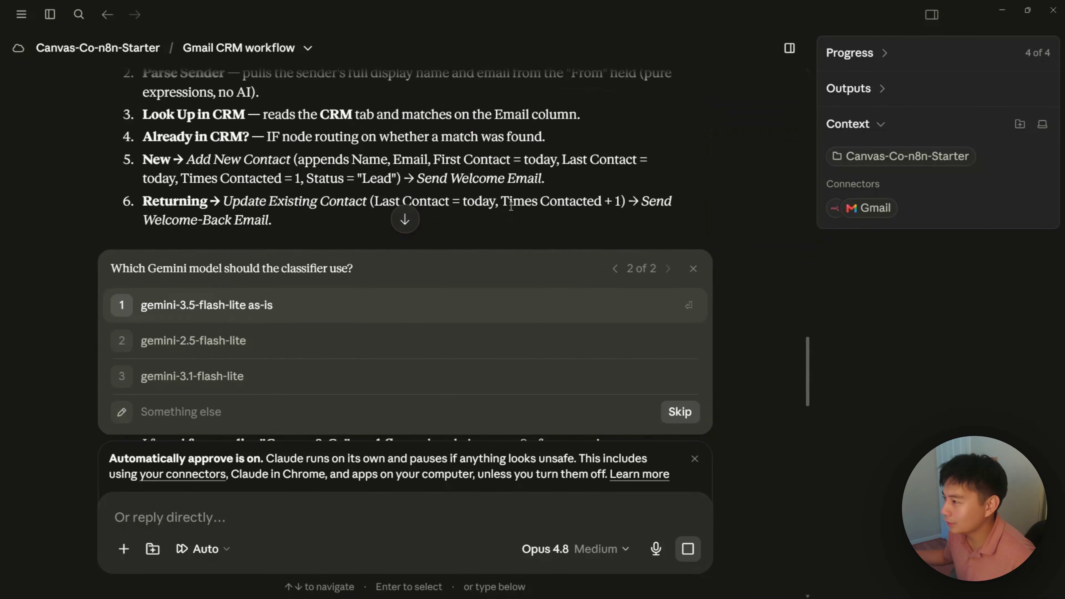
scroll(509, 205, "down", 9)
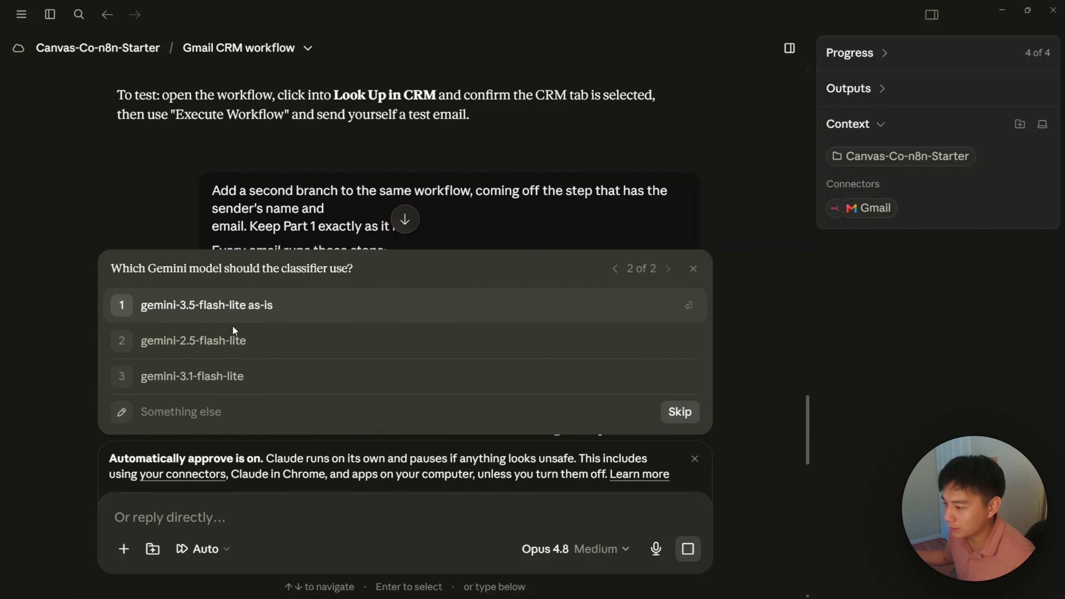
left_click(238, 312)
left_click(455, 297)
scroll(504, 157, "down", 2)
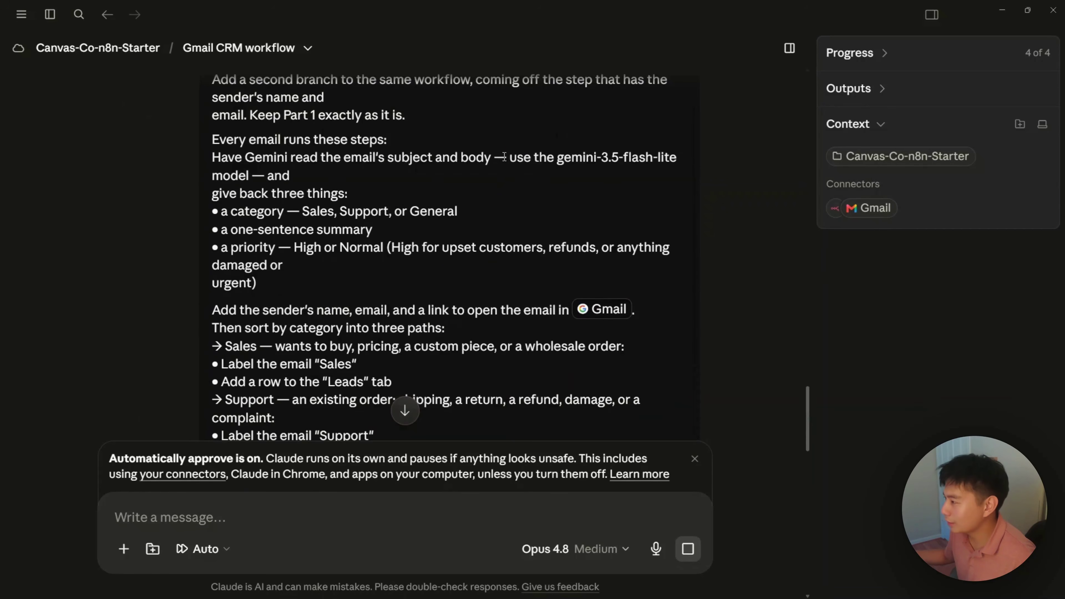
left_click_drag(508, 157, 663, 157)
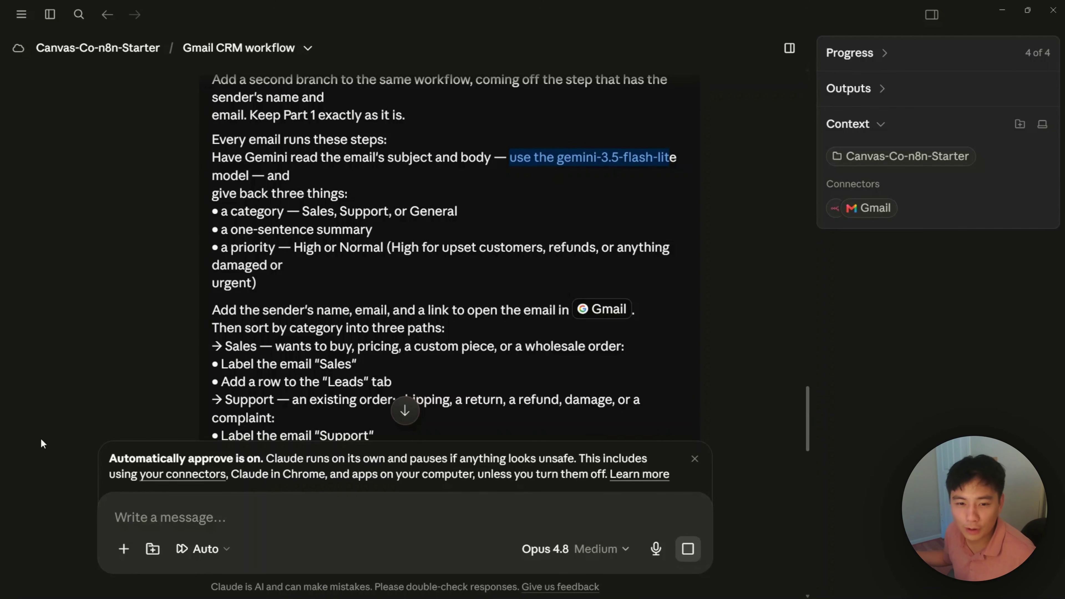
scroll(361, 329, "down", 20)
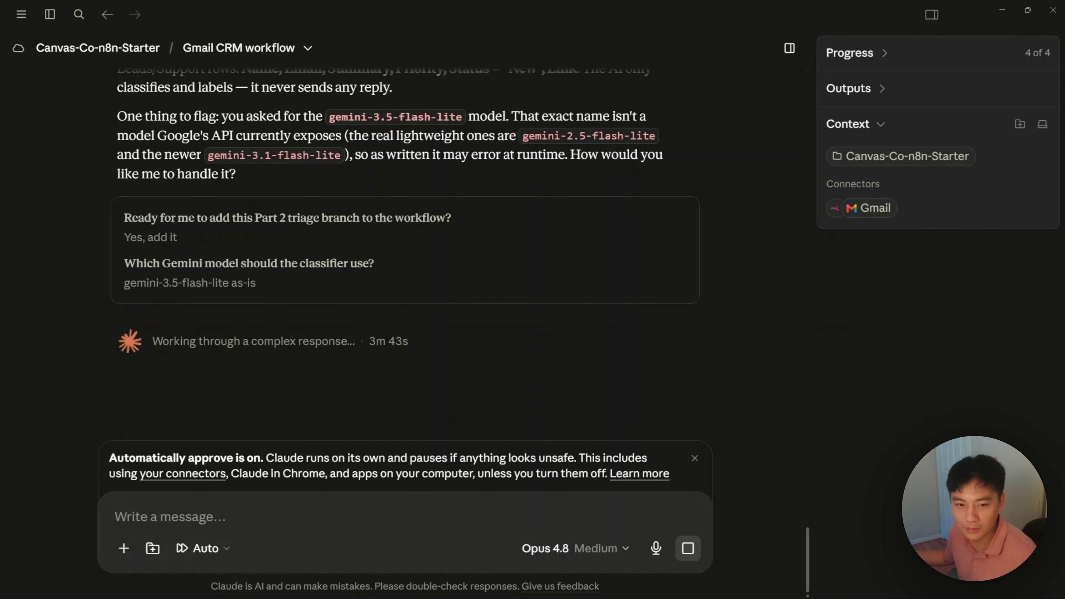
scroll(592, 277, "up", 6)
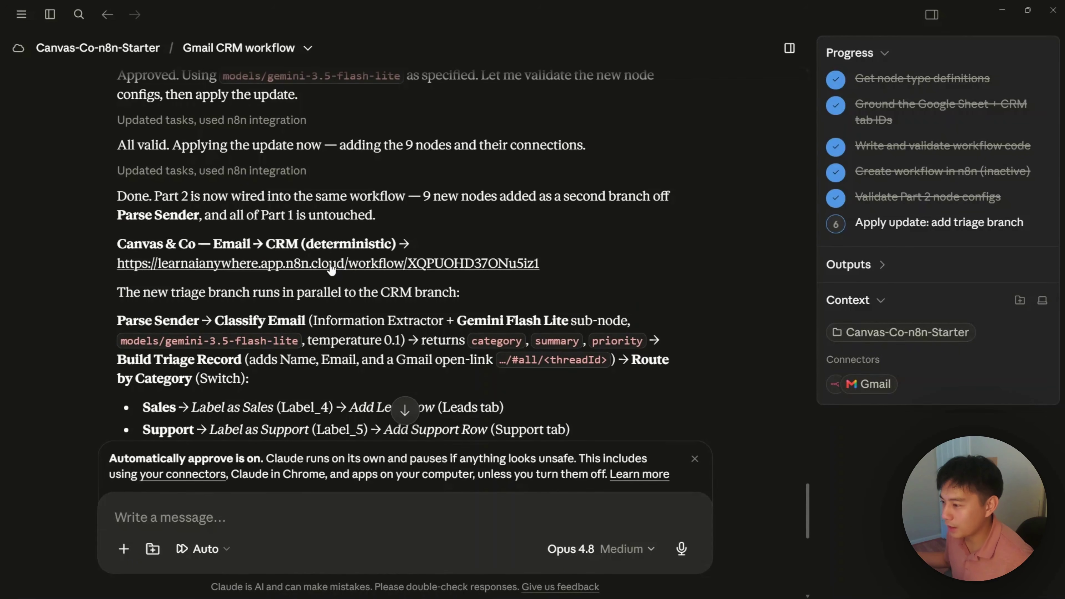
Step: Open the updated workflow link from Claude's reply in the main Chrome window
left_click(331, 265)
left_click(623, 362)
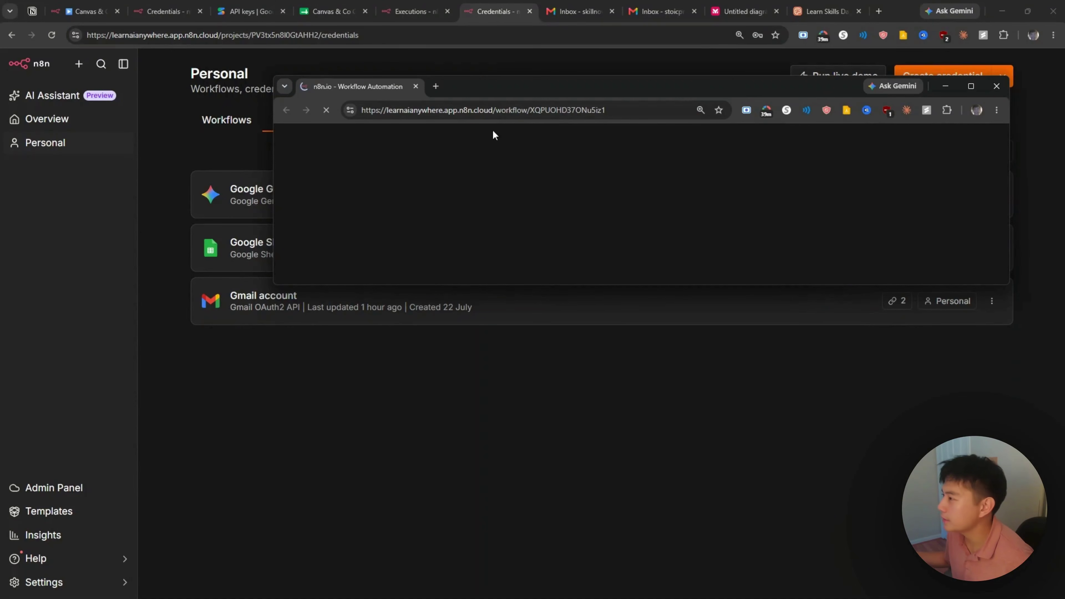
left_click_drag(357, 87, 527, 23)
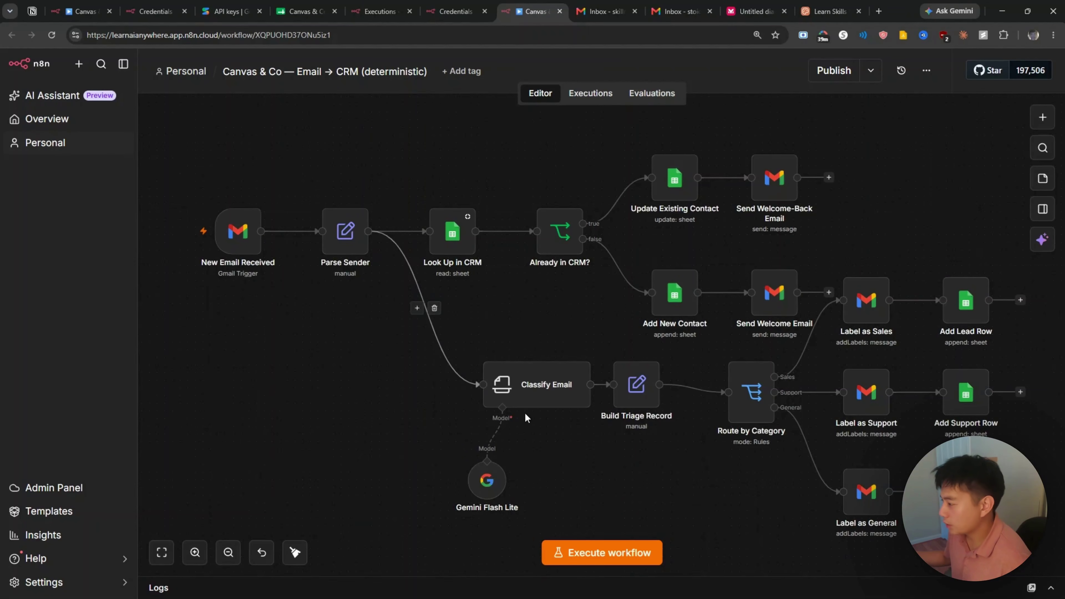
Step: Drag Route by Category and the Support/General label and row nodes lower on the canvas
scroll(558, 438, "down", 1)
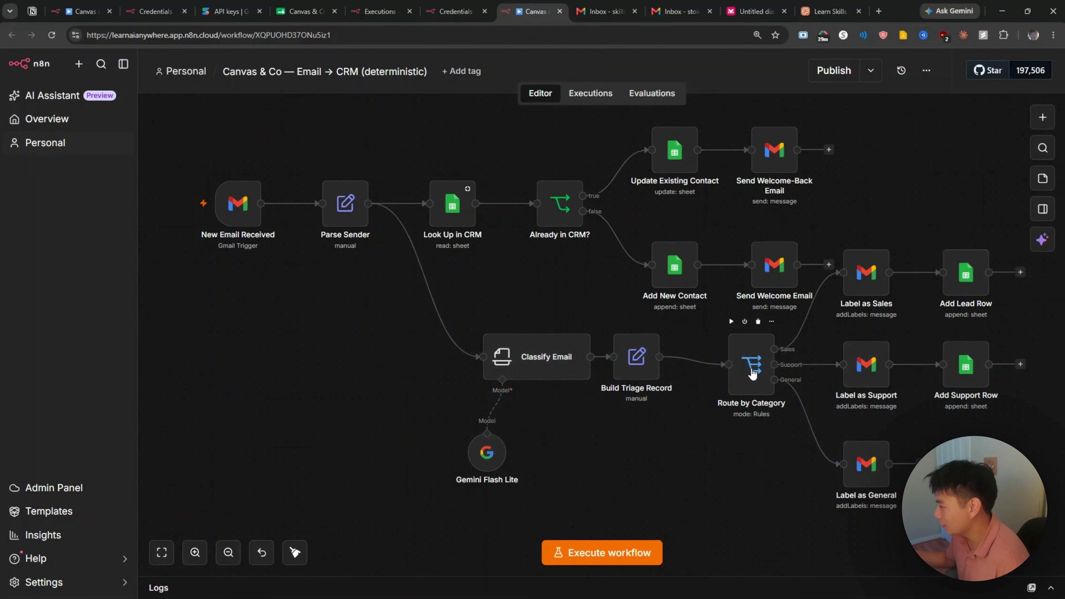
left_click_drag(752, 373, 752, 427)
left_click_drag(741, 519, 992, 274)
left_click_drag(855, 372, 870, 442)
scroll(884, 202, "down", 2)
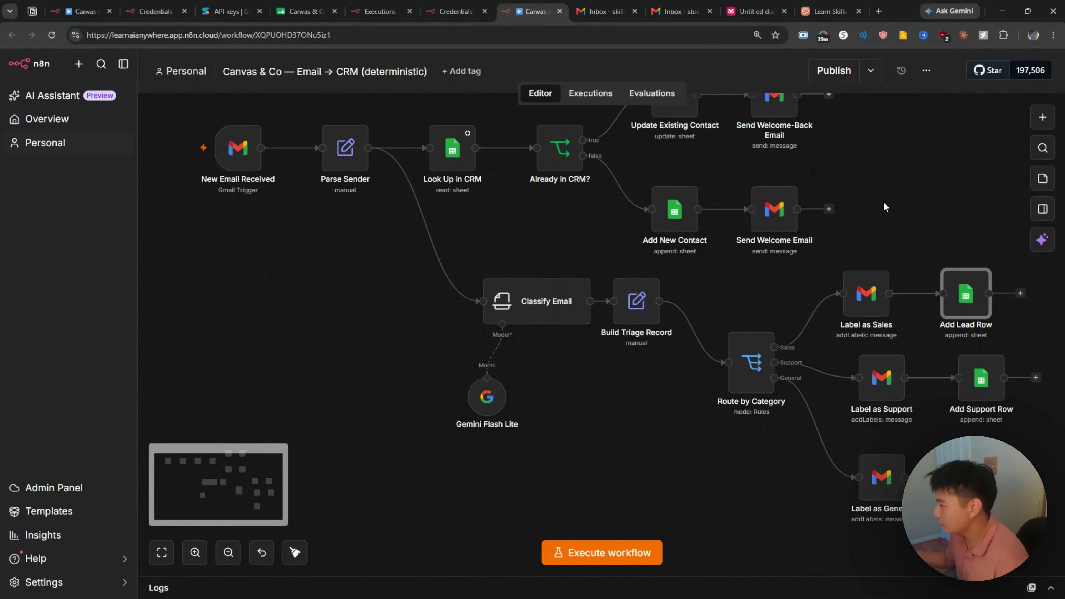
left_click(656, 399)
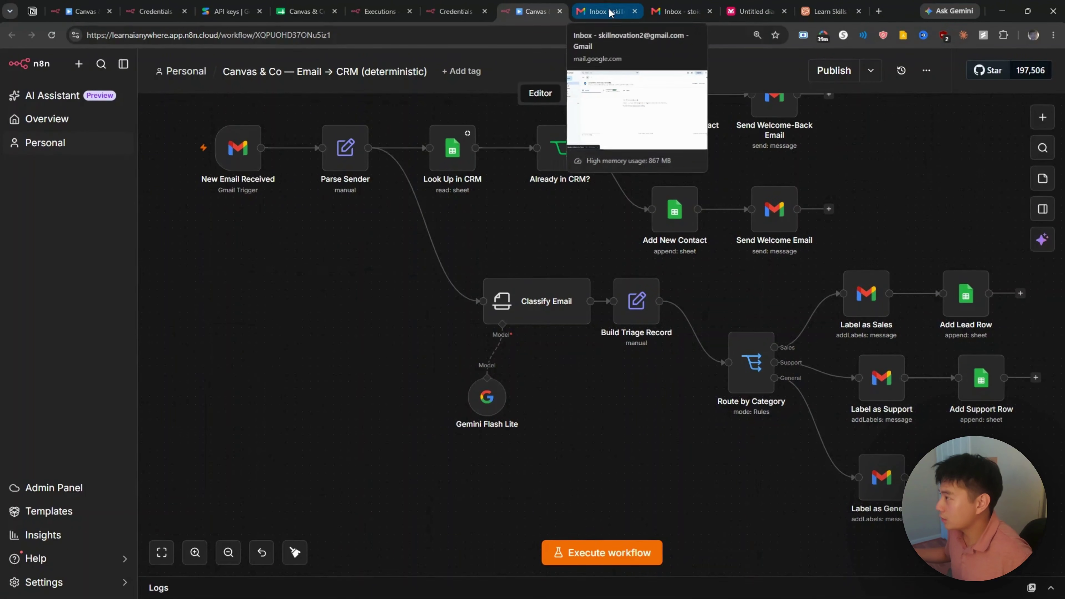
left_click(611, 12)
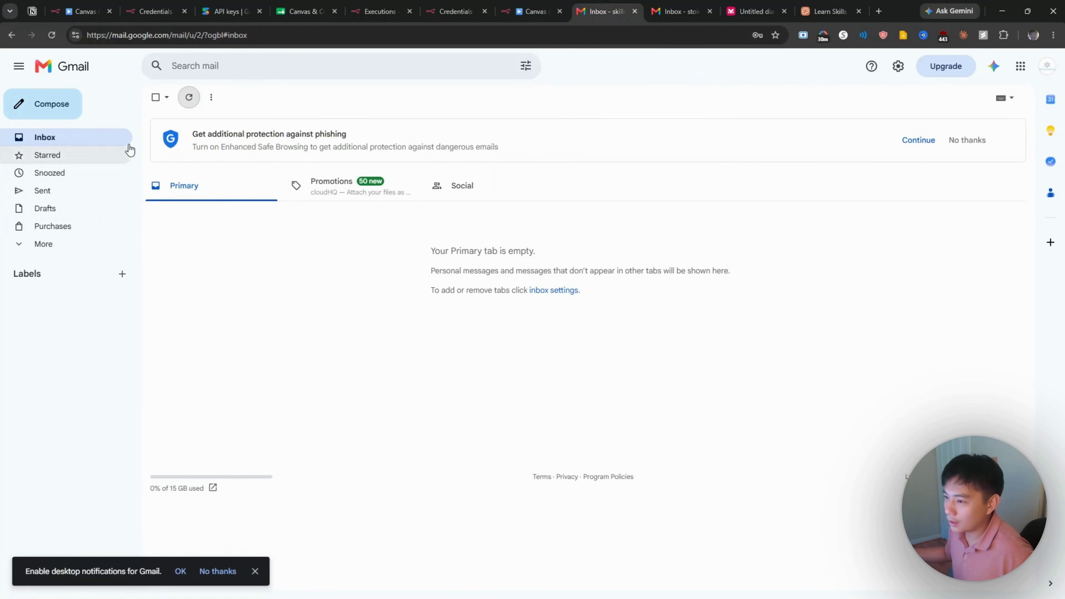
Step: Send the second test account an email titled 'I want a refund!!!' with a complaint body
left_click(71, 108)
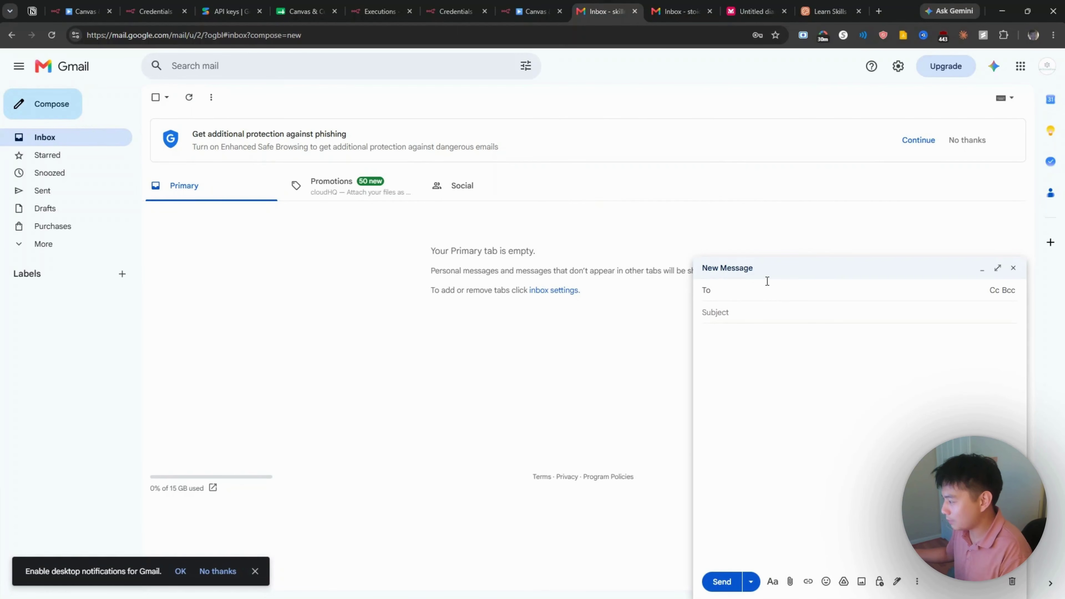
type("stoi")
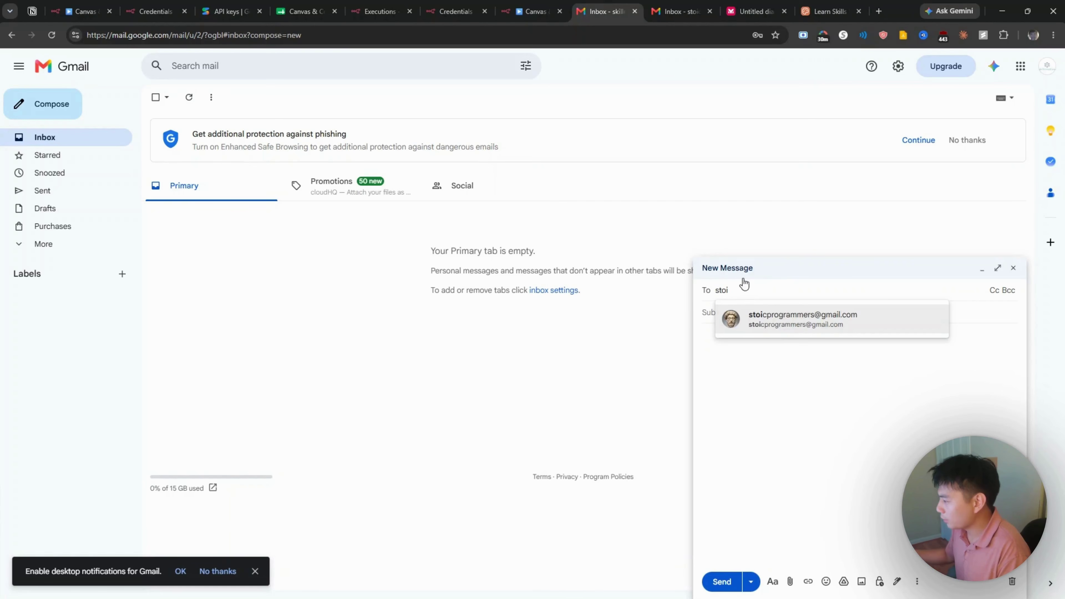
left_click(754, 324)
left_click(754, 322)
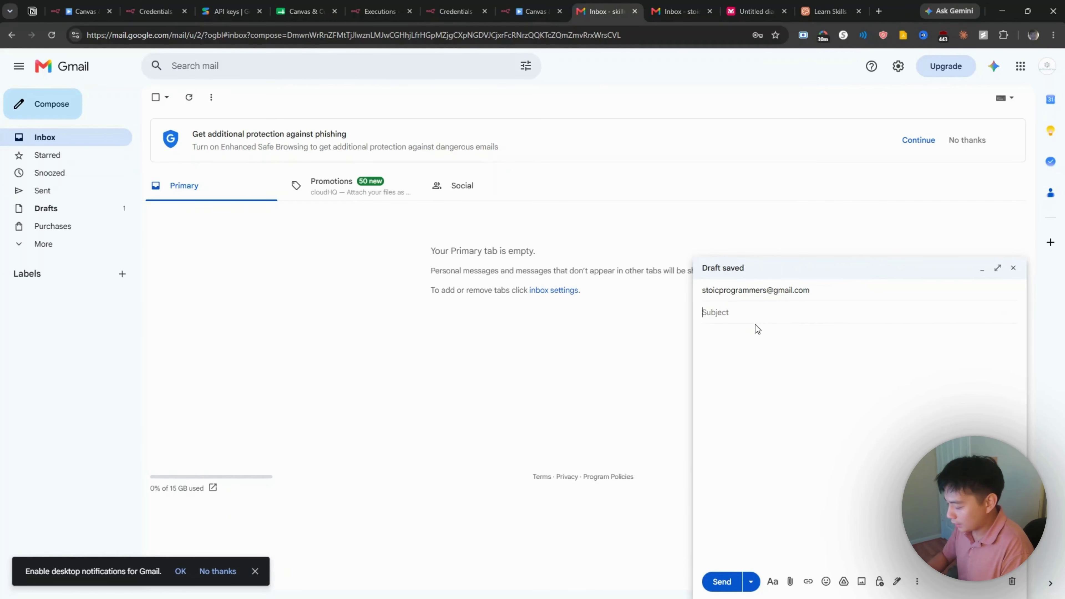
type("I want a refund!!@")
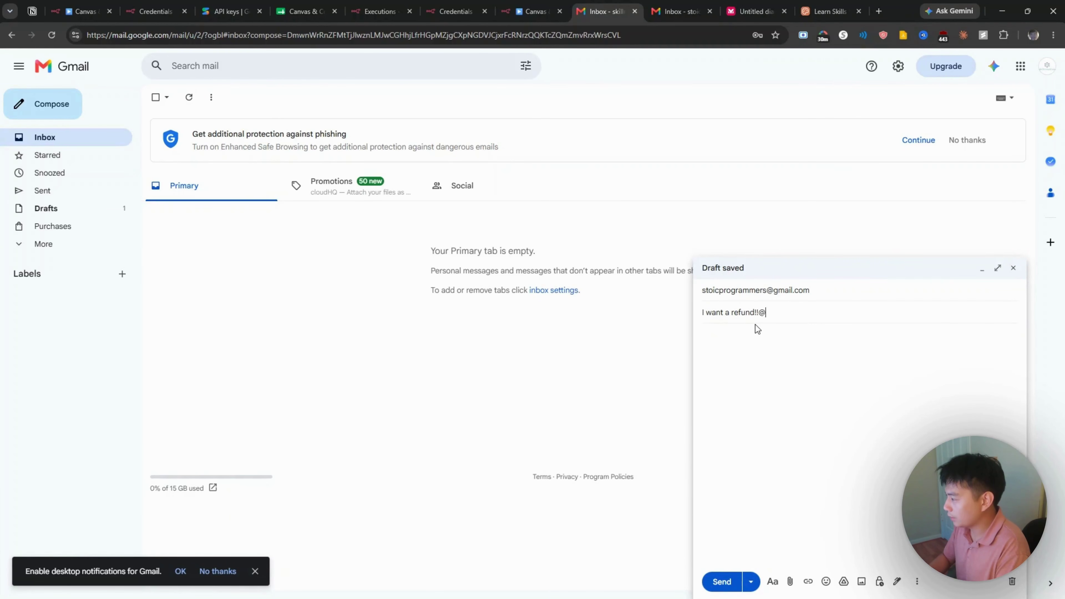
key("BackSpace")
type("!")
key("Tab")
type("I rea")
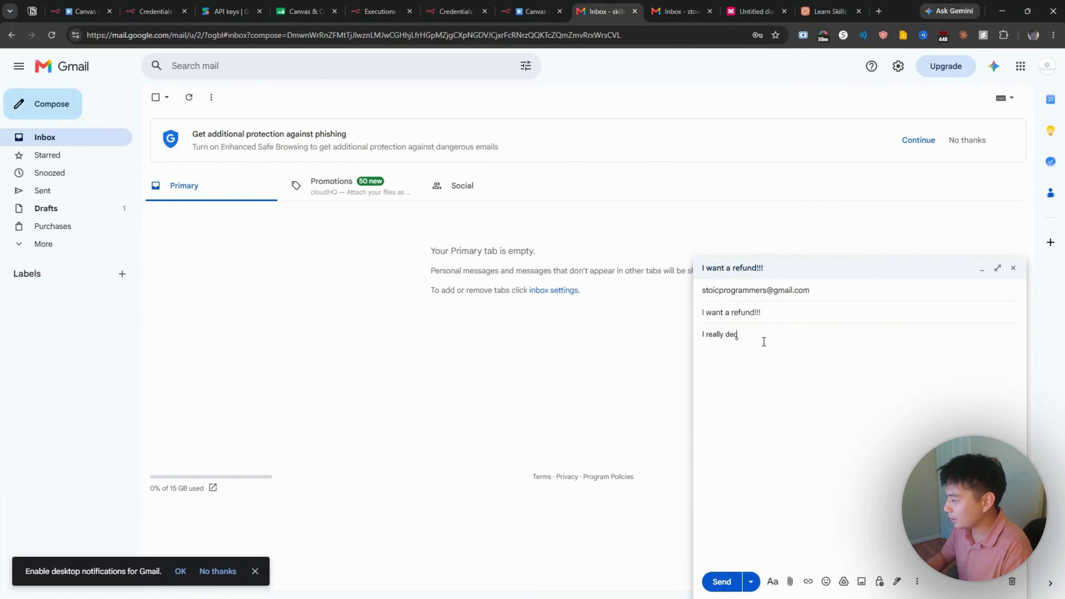
type("islike your product it was really bad I want")
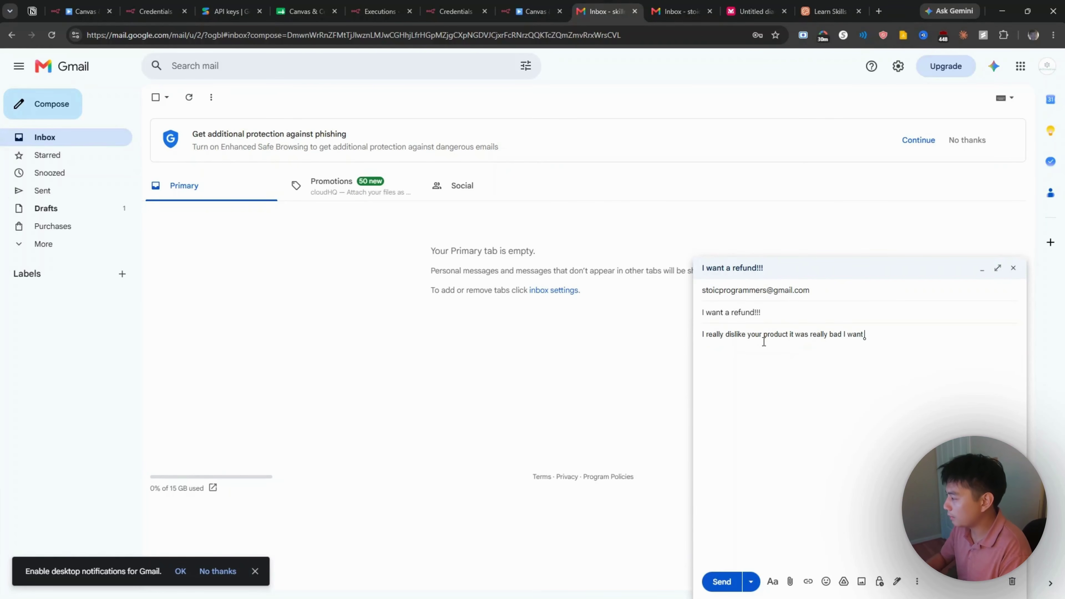
type("ey back")
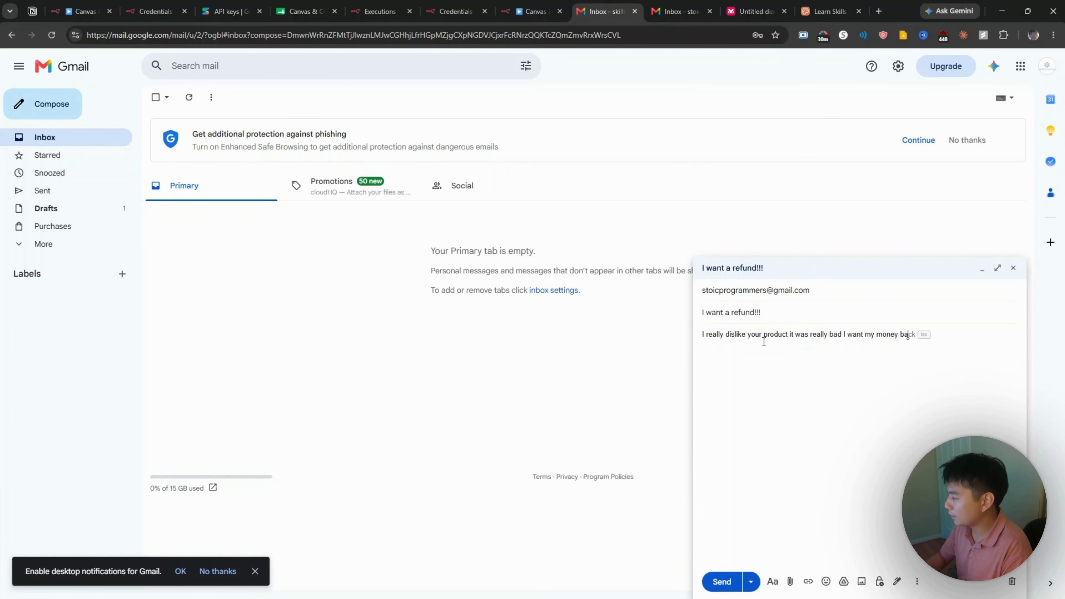
left_click(719, 583)
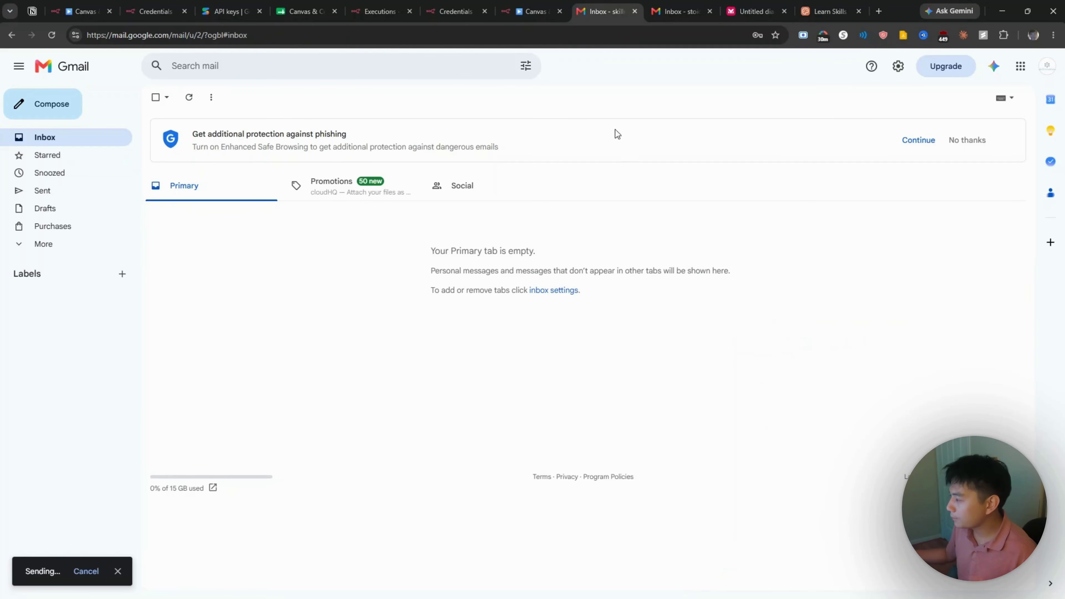
Step: Refresh the receiving account's inbox to confirm the refund email arrived
left_click(661, 5)
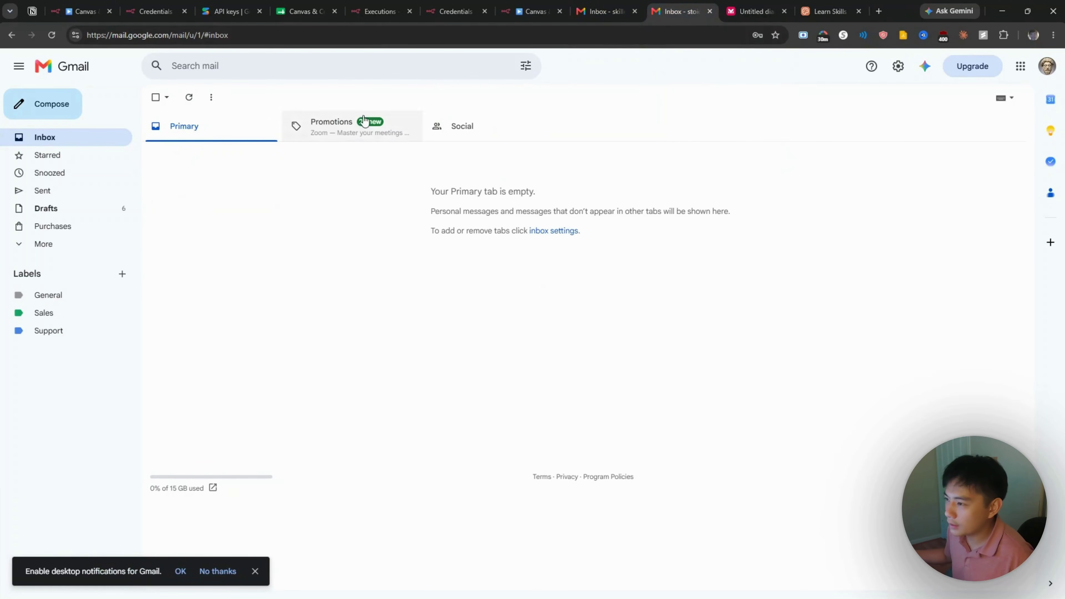
left_click(607, 9)
left_click(659, 5)
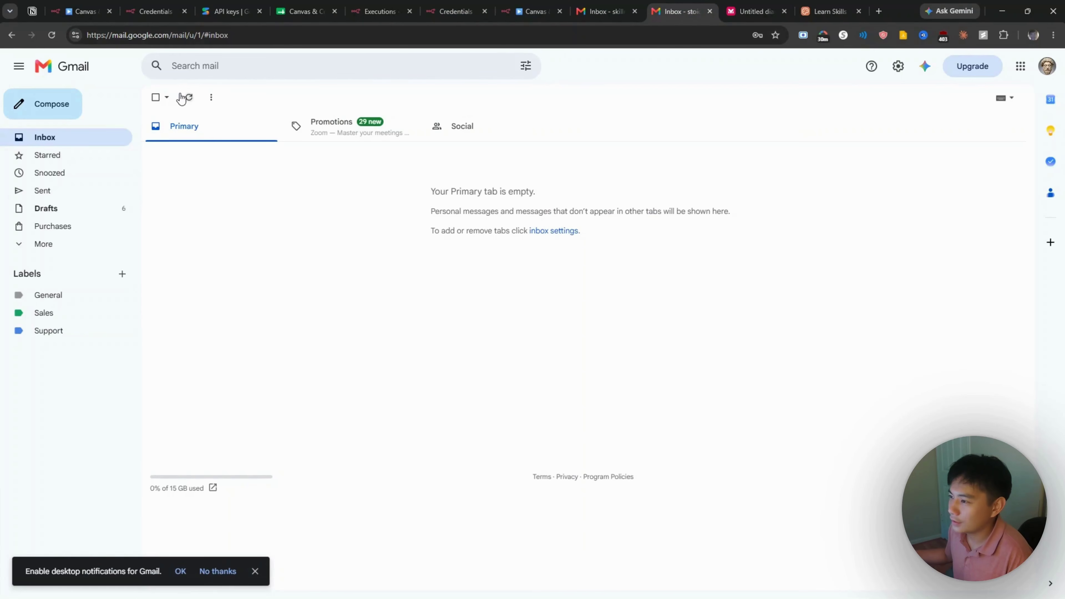
left_click(183, 97)
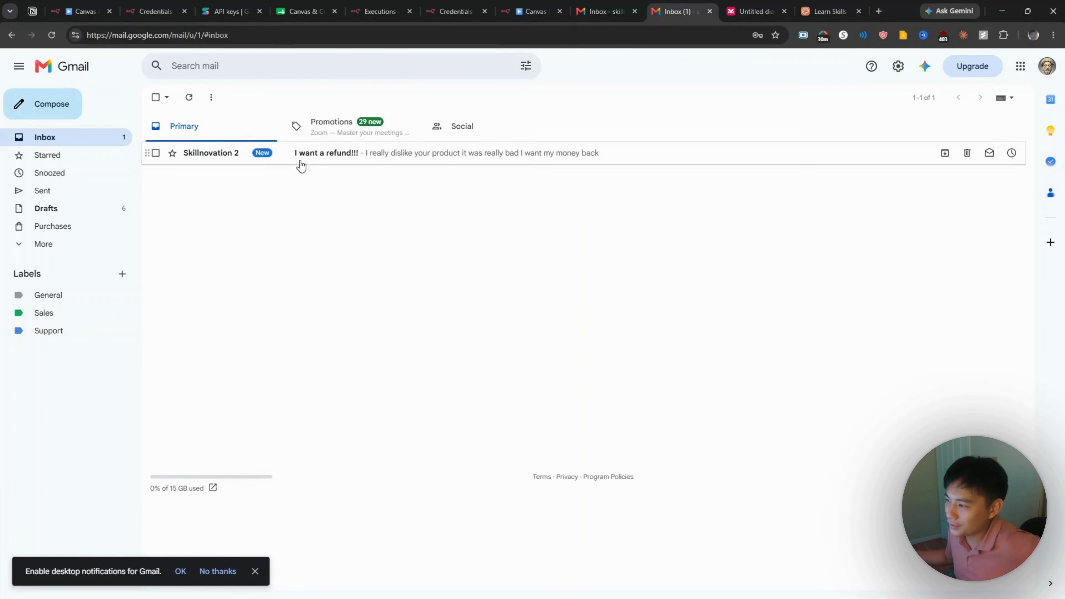
left_click(527, 12)
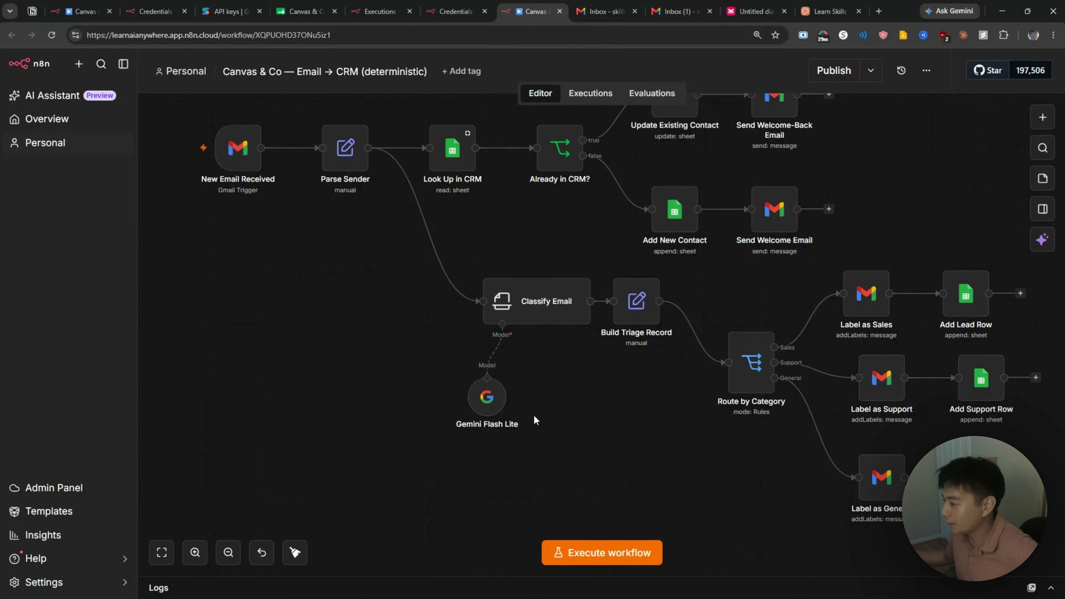
Step: Execute the workflow on the refund email, routing it via Label as Support and Add Support Row
left_click(621, 559)
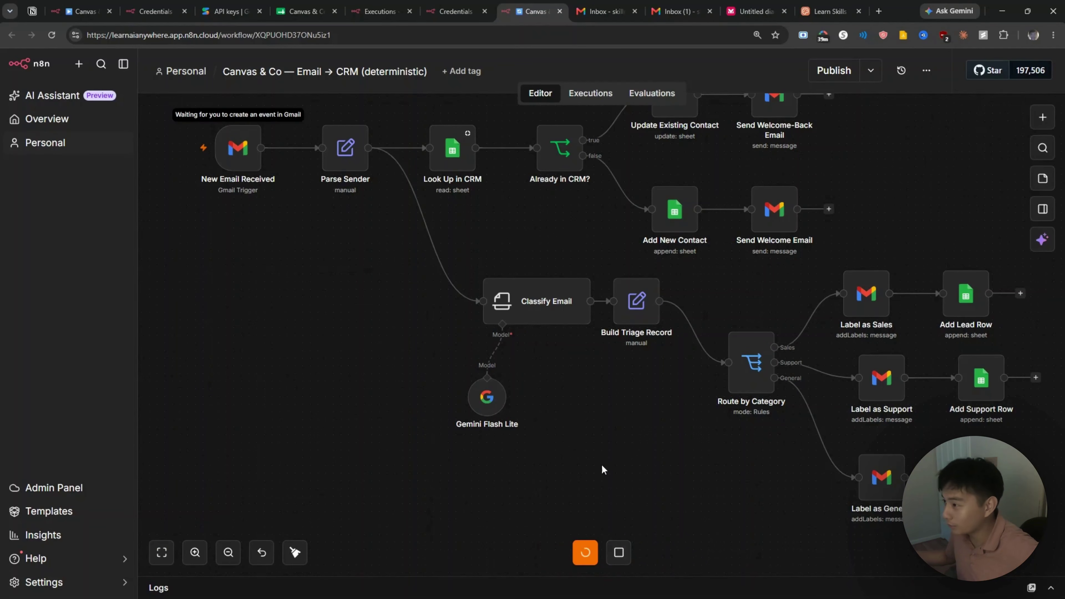
scroll(222, 286, "up", 1)
scroll(223, 285, "down", 1)
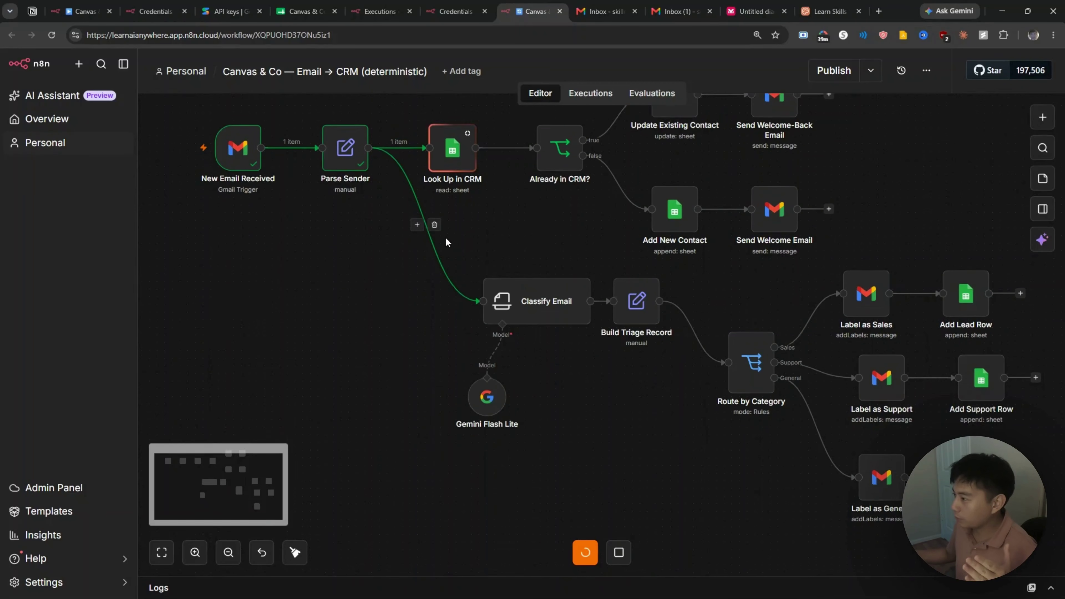
scroll(461, 239, "up", 1)
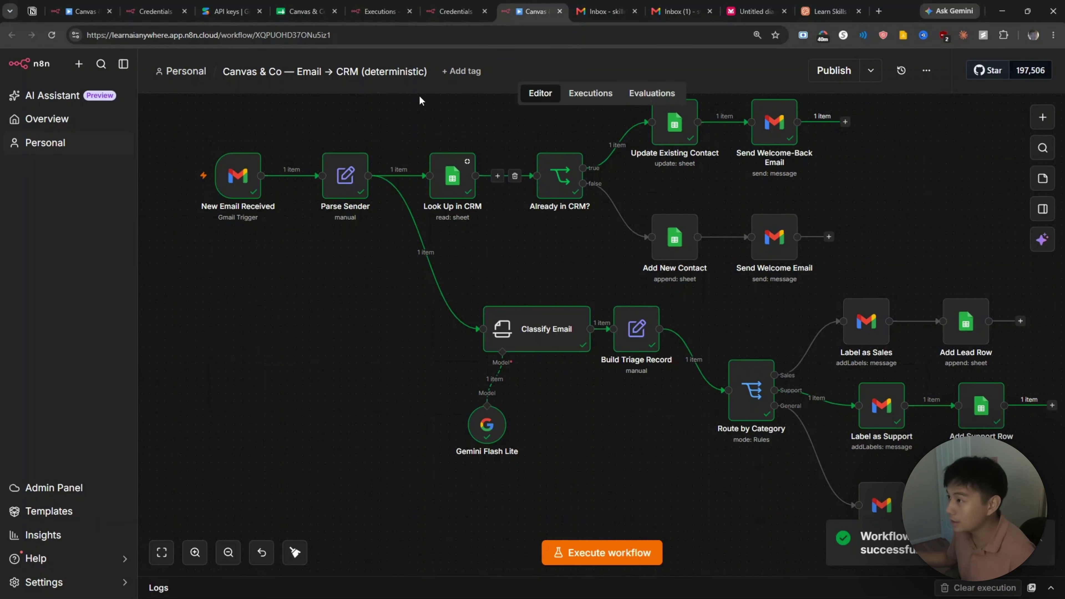
left_click(294, 13)
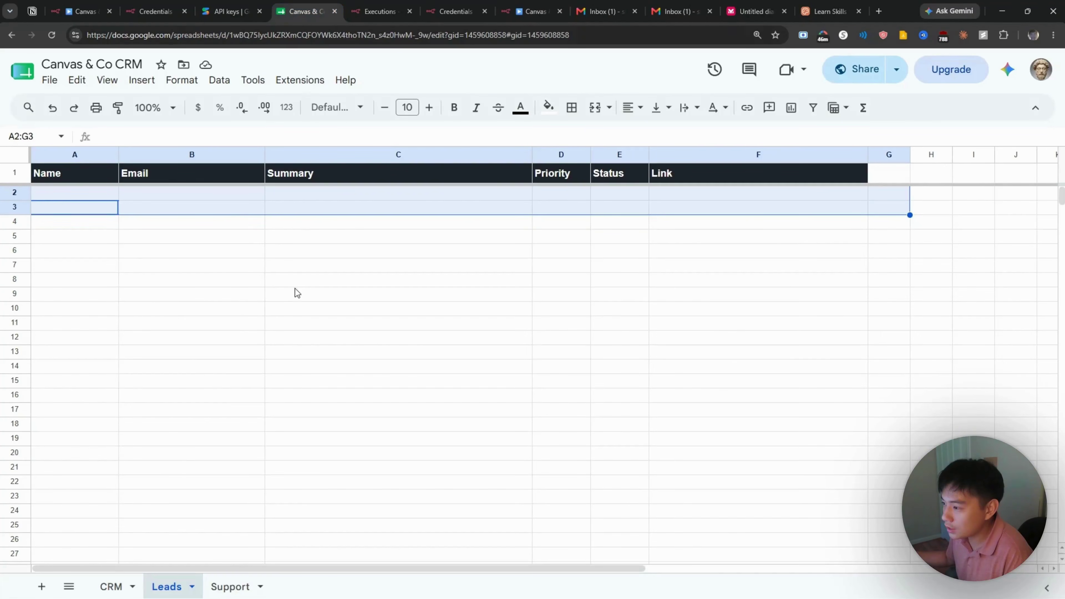
Step: Check the Support sheet for the new High-priority, New-status refund-request row
left_click(225, 588)
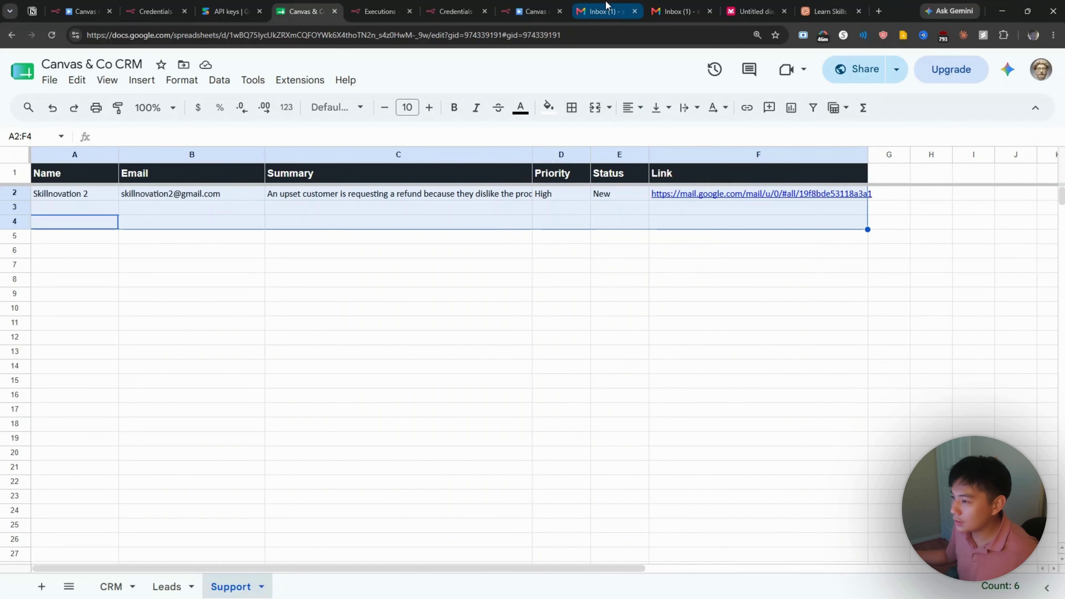
Step: From the sending account, draft an email titled 'Question' about pricing to the other account
left_click(601, 8)
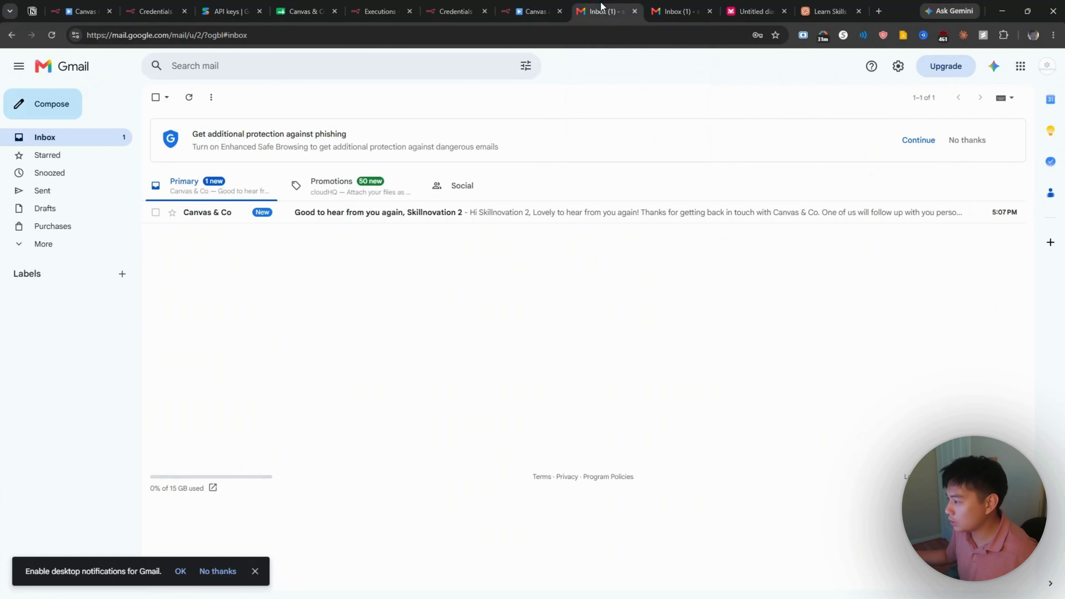
left_click(72, 111)
type("s")
key("Tab")
type("Question")
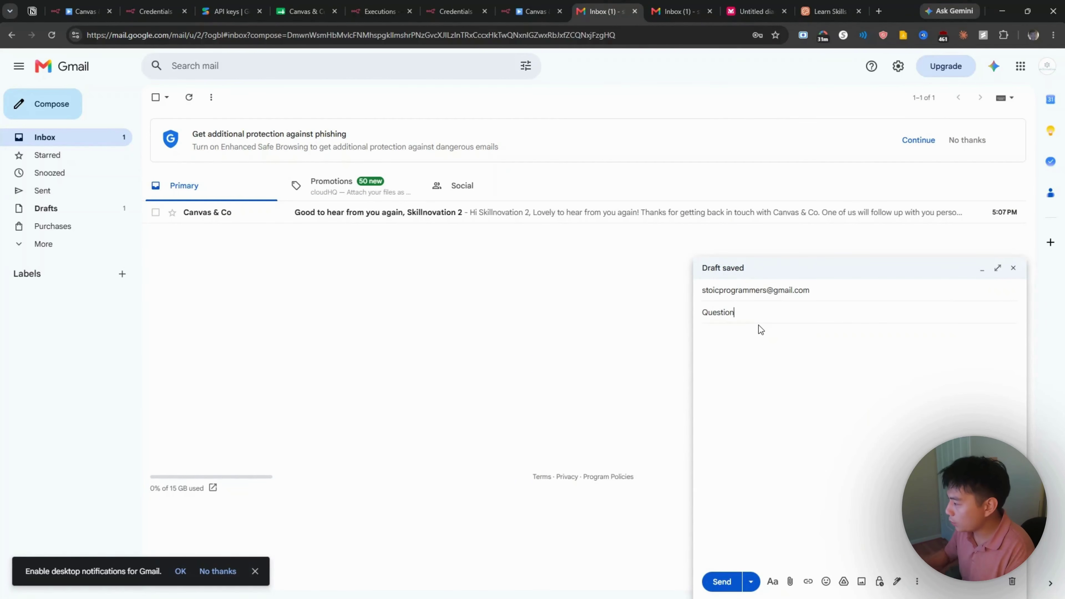
left_click(755, 339)
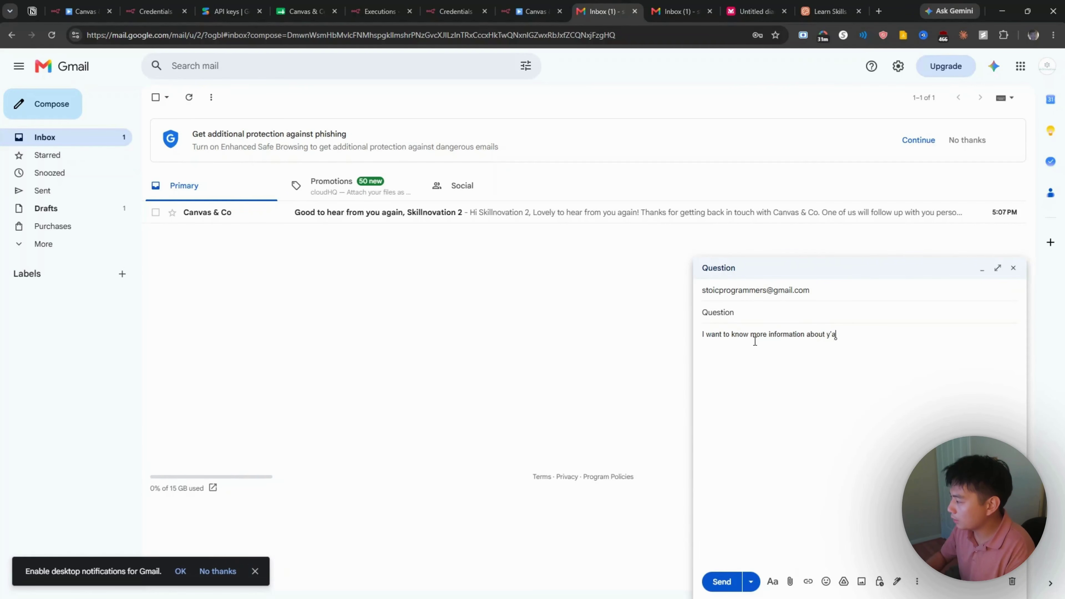
Step: Send the pricing email and refresh the receiving inbox so it appears beside the Support refund email
left_click(725, 583)
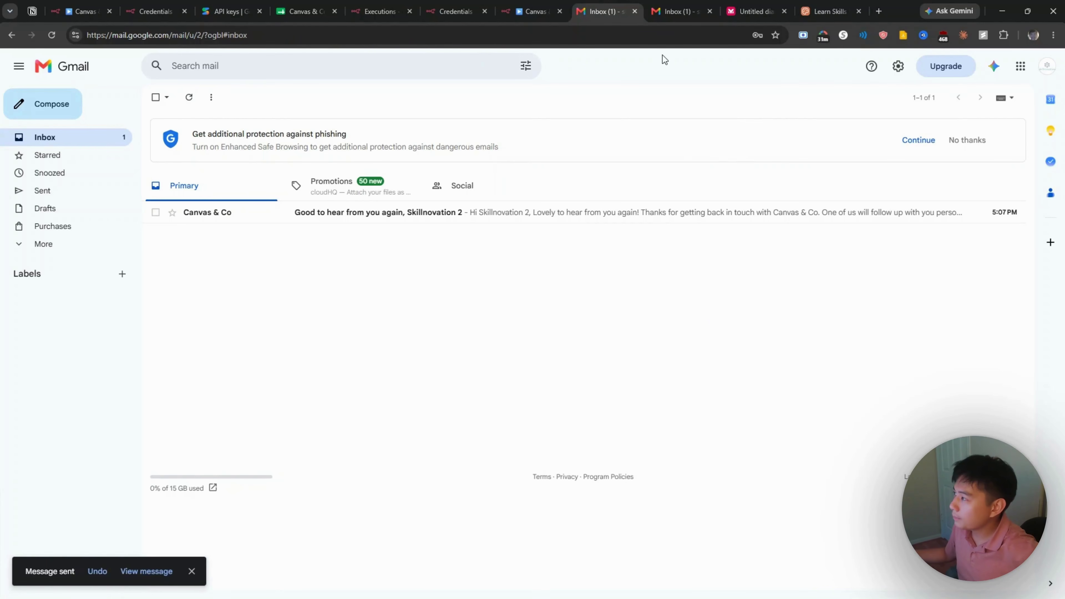
left_click(668, 12)
left_click(189, 99)
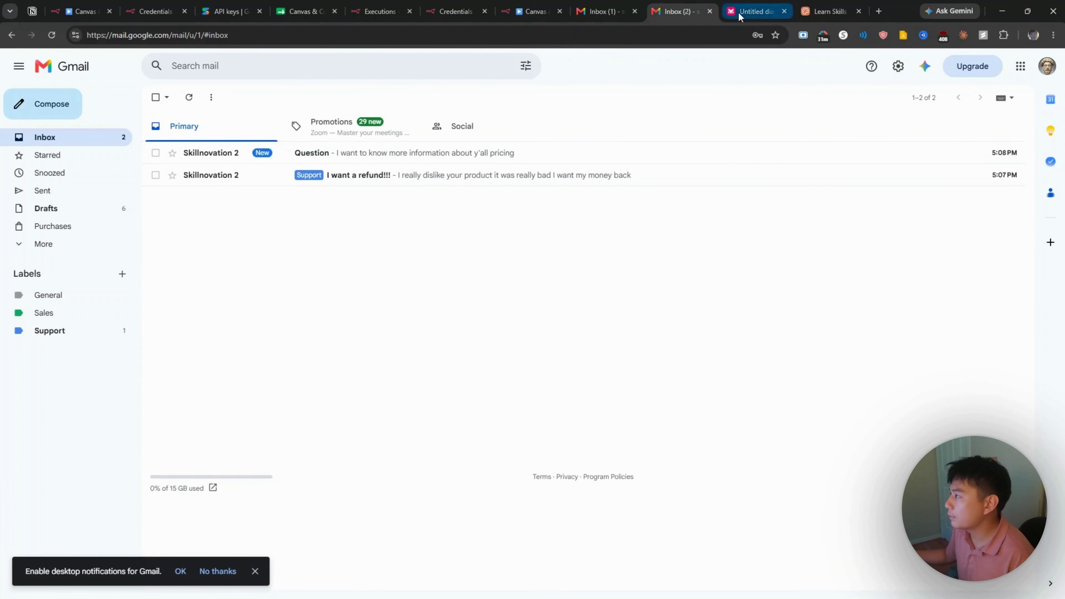
Step: Run the workflow on the pricing email, routing it through Label as Sales and Add Lead Row
left_click(532, 12)
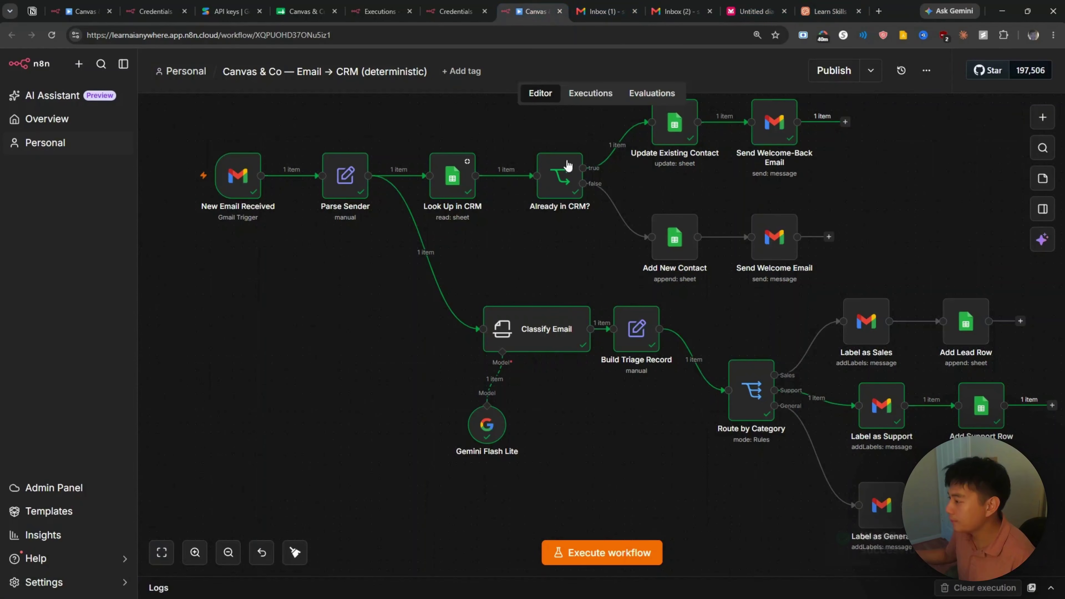
left_click(623, 562)
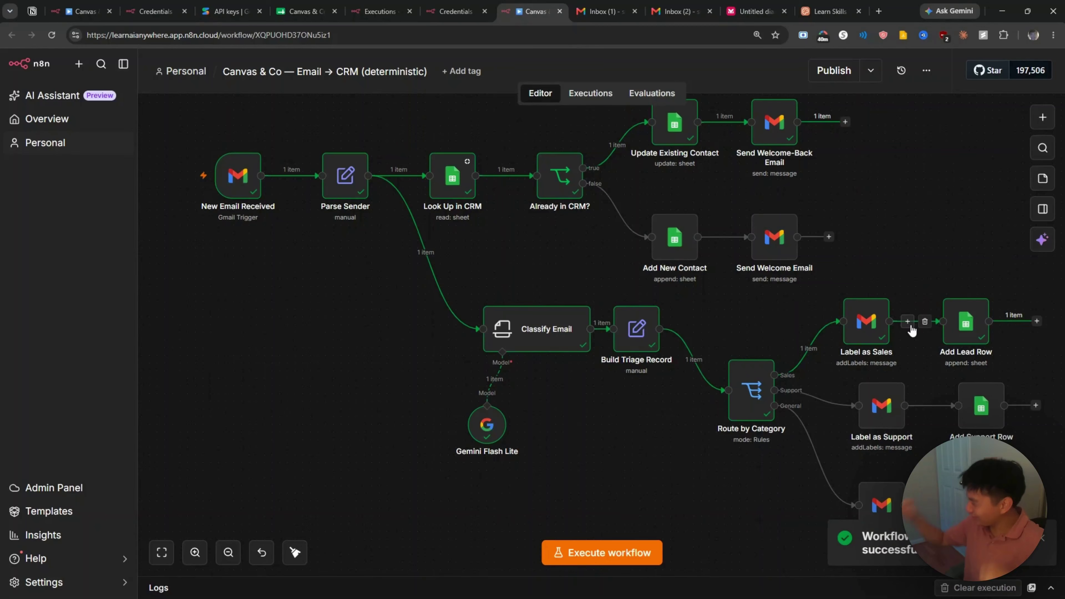
left_click(301, 11)
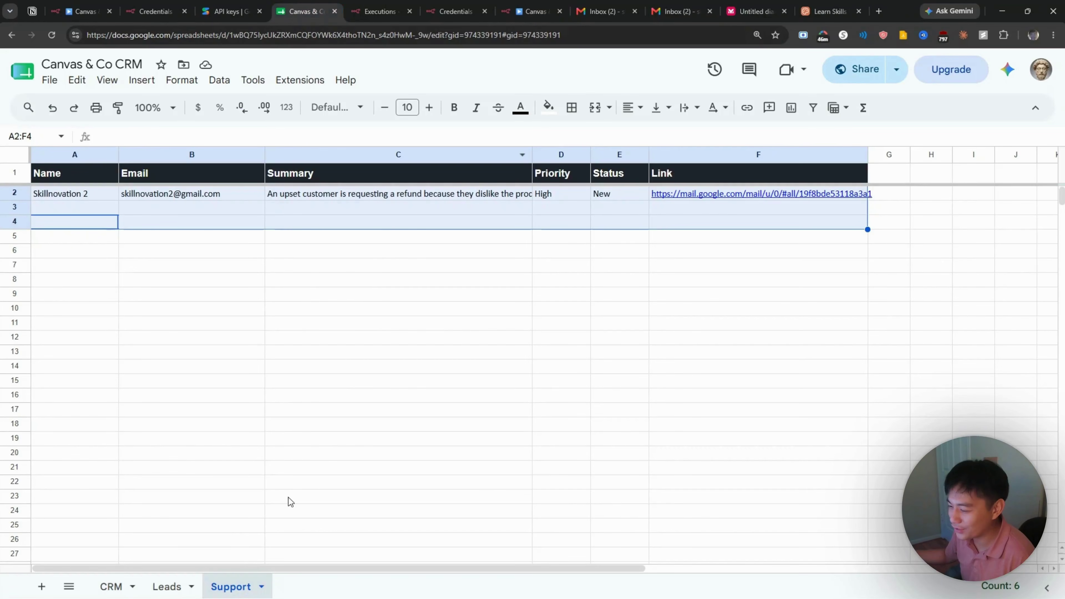
Step: Check the new Normal-priority pricing-inquiry row on the Leads sheet, then glance at the receiving inbox
left_click(167, 587)
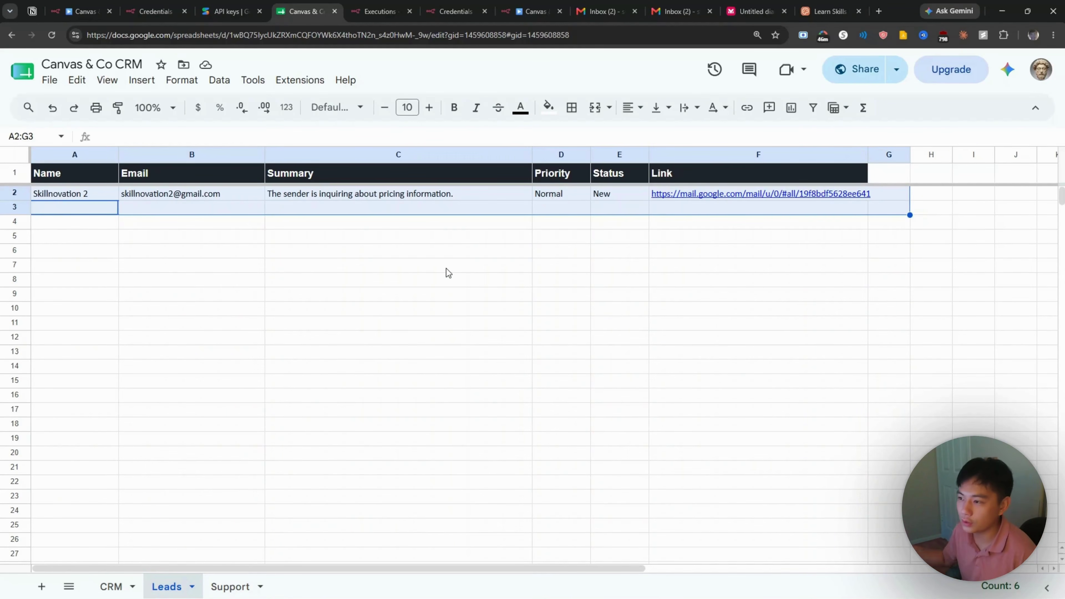
left_click(678, 12)
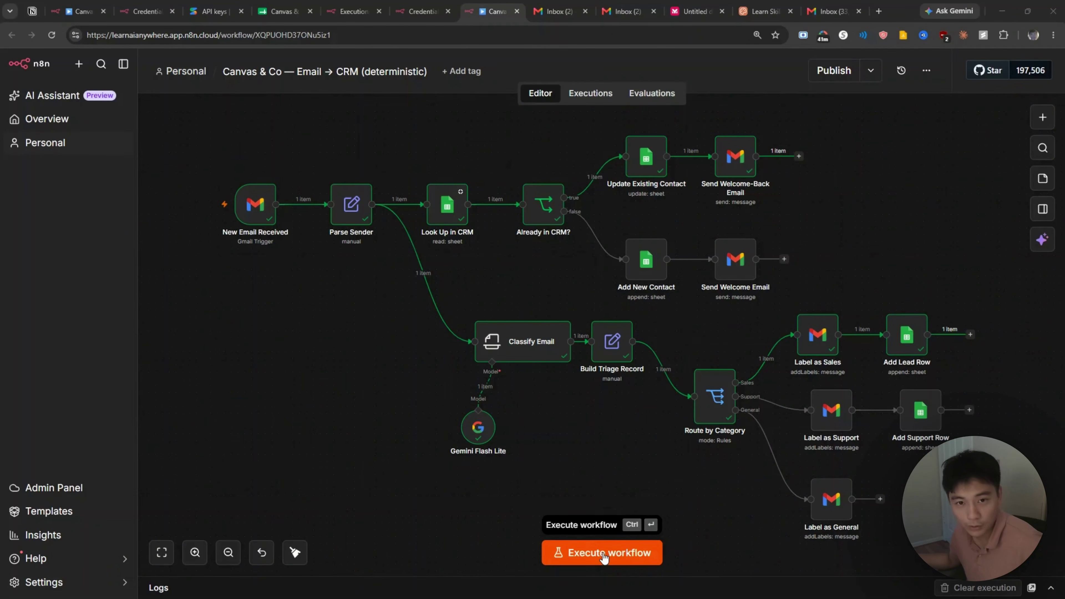
Step: Publish the workflow so it polls Gmail automatically, dismissing the Workflow published notice
left_click(833, 72)
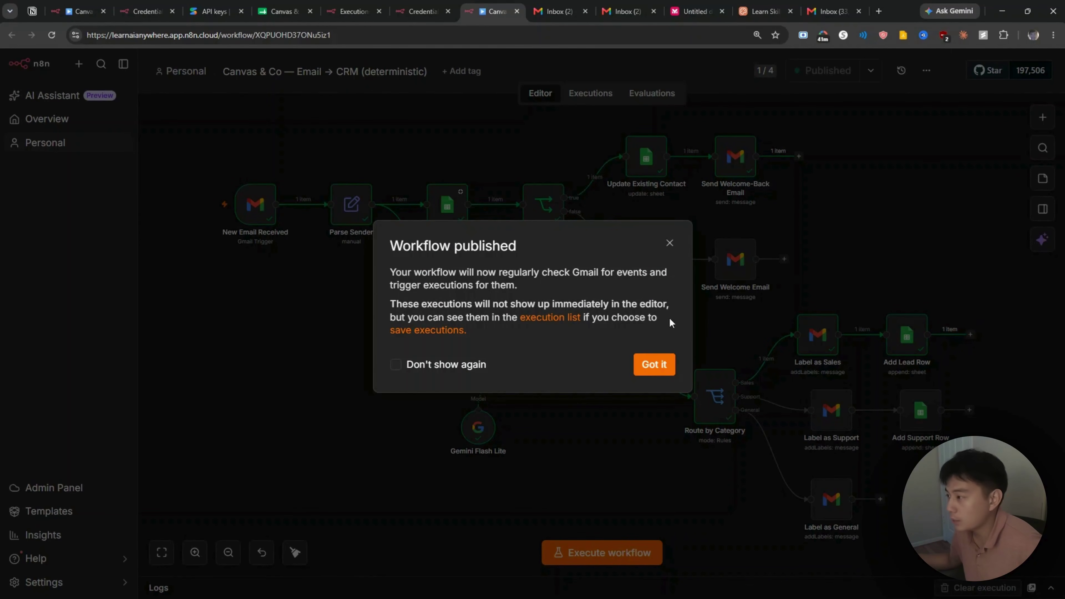
left_click(655, 365)
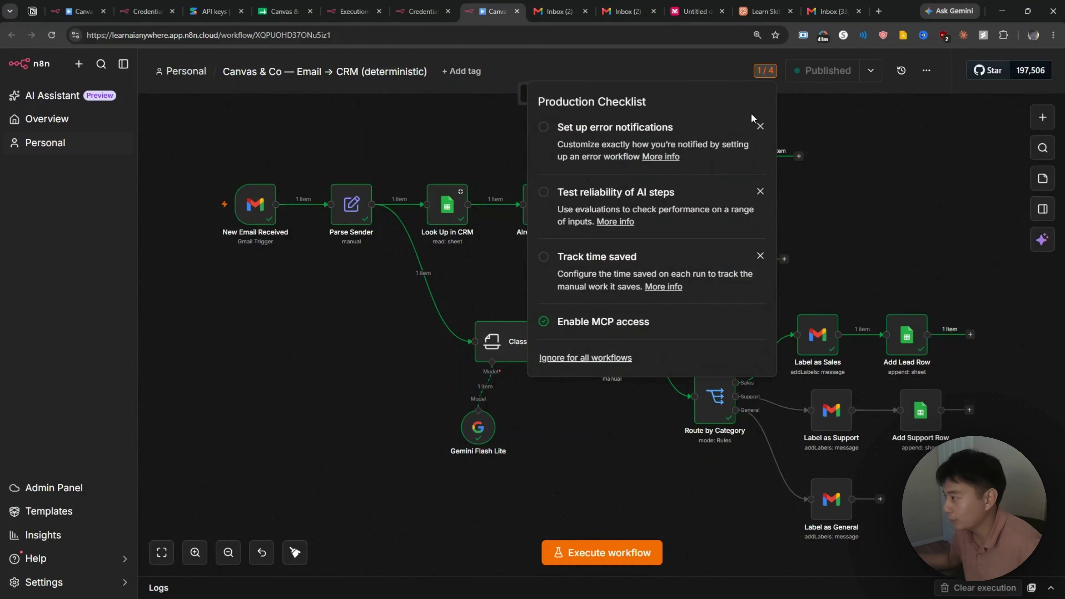